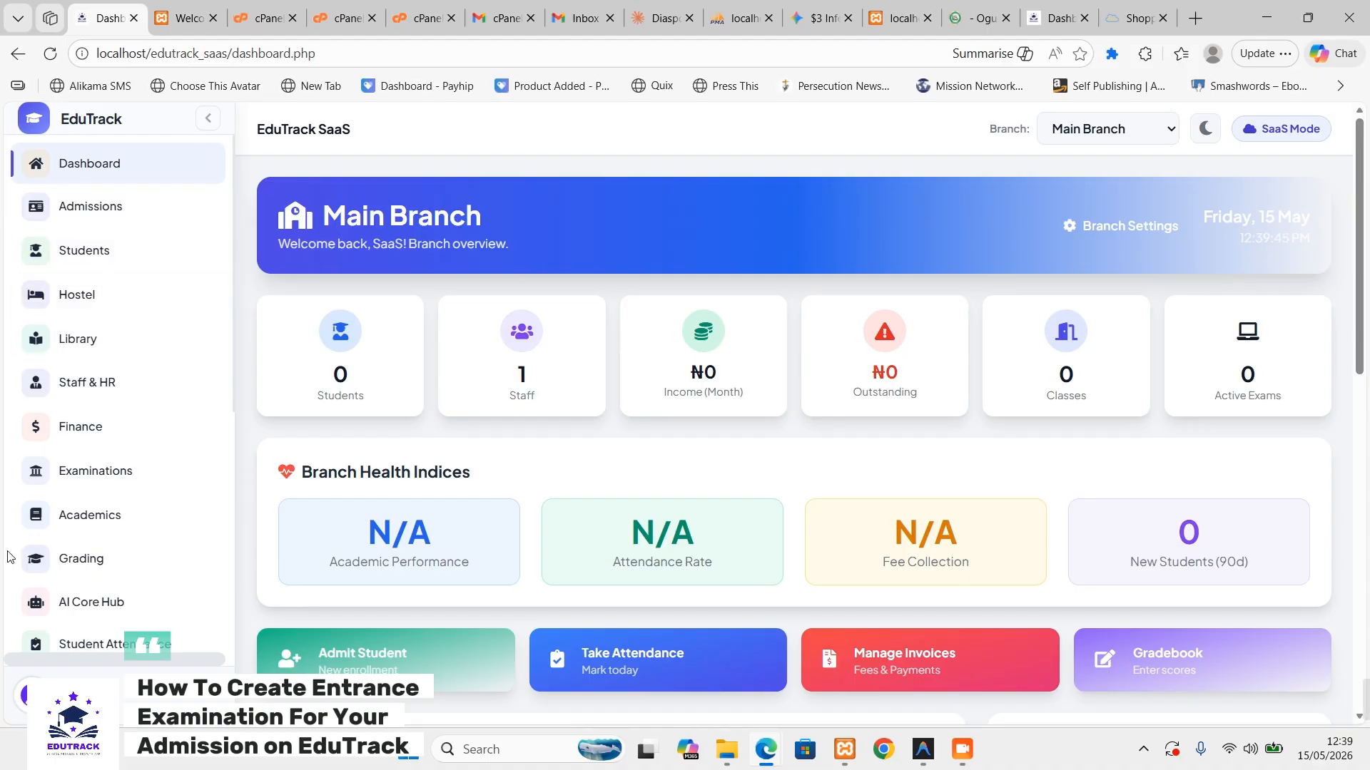
- Open the Admission Campaigns page and review the new campaign's name, academic session, start and end date, and application fee fields
left_click(112, 214)
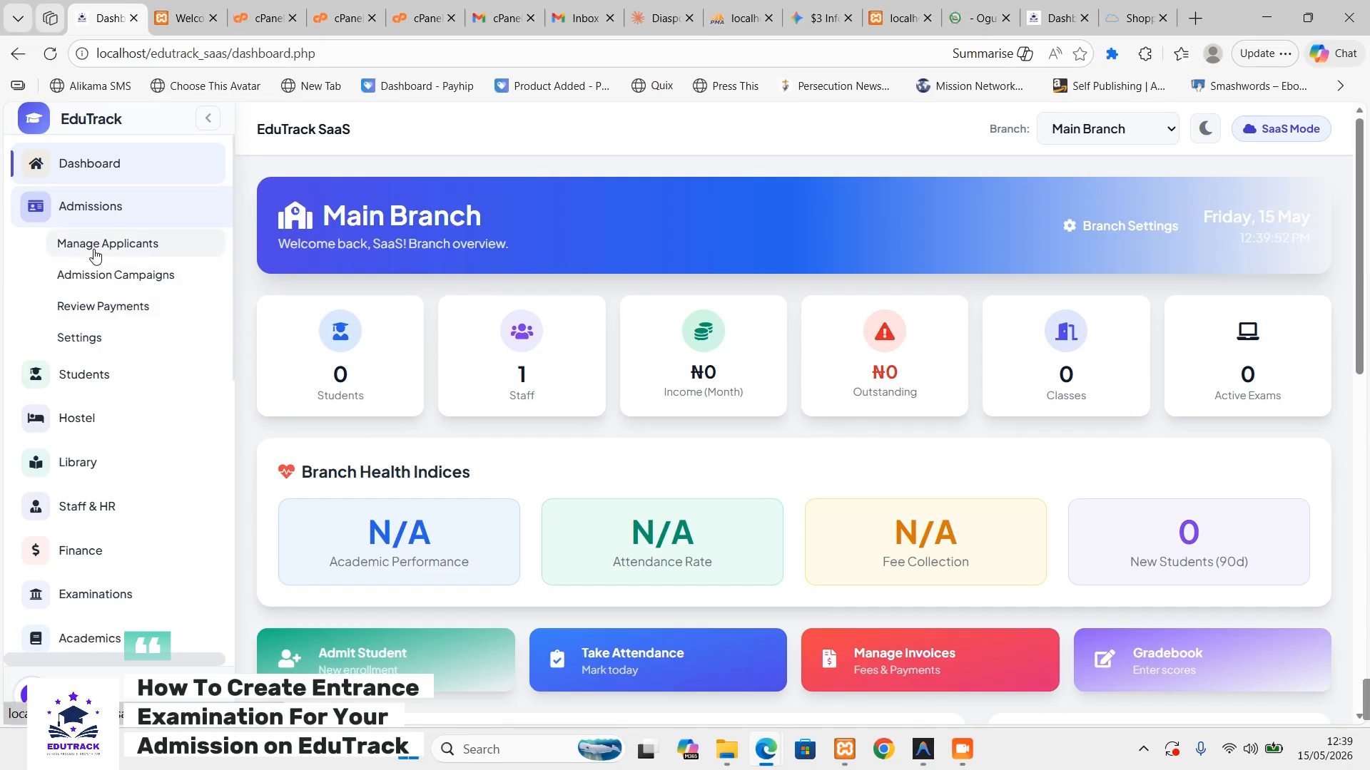
left_click(92, 281)
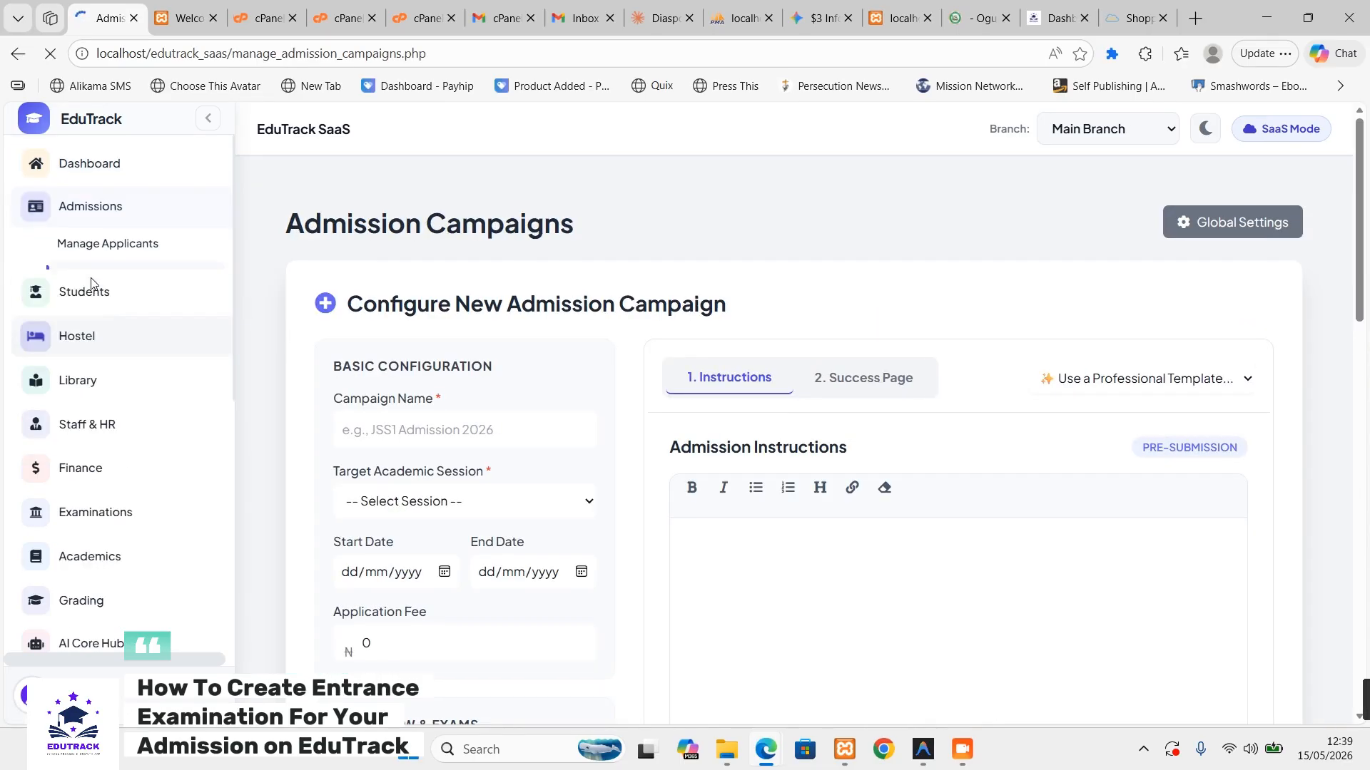
left_click(395, 431)
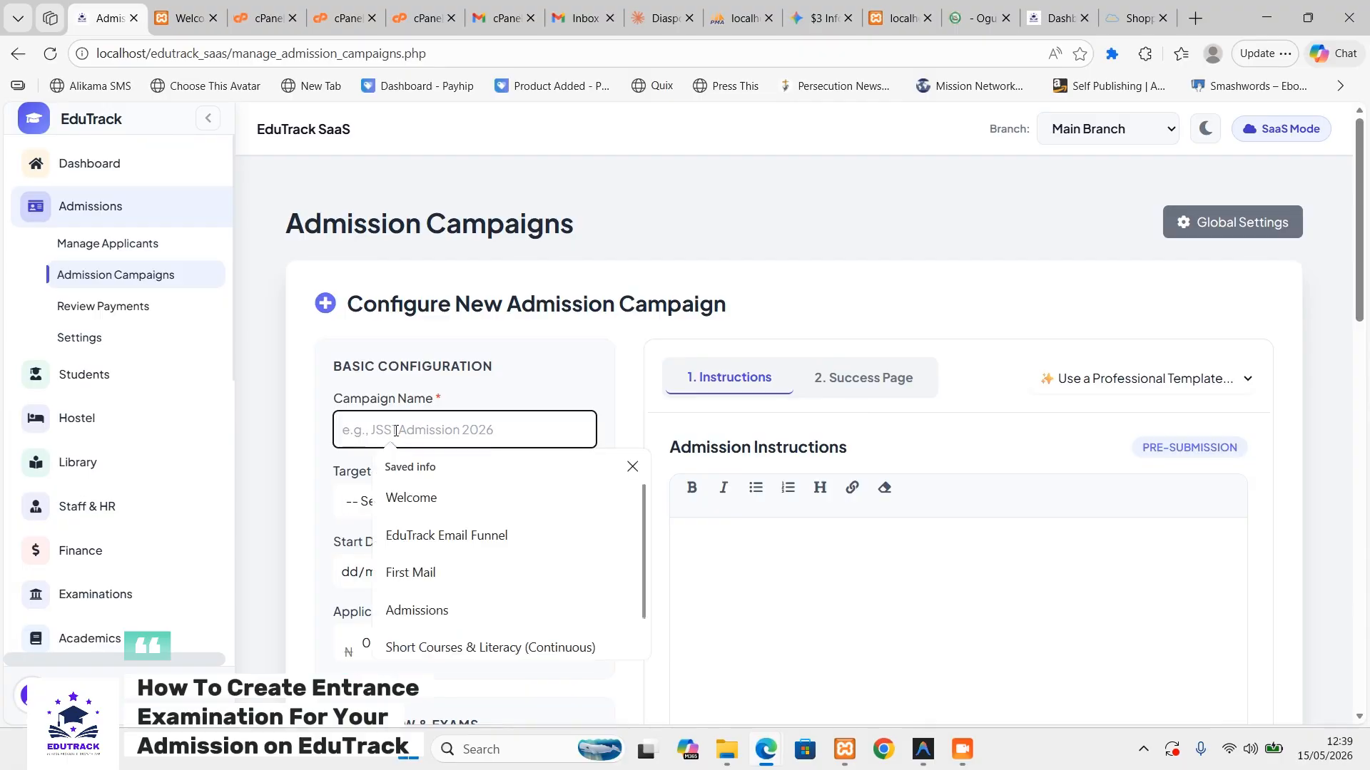
scroll(385, 428, "down", 3)
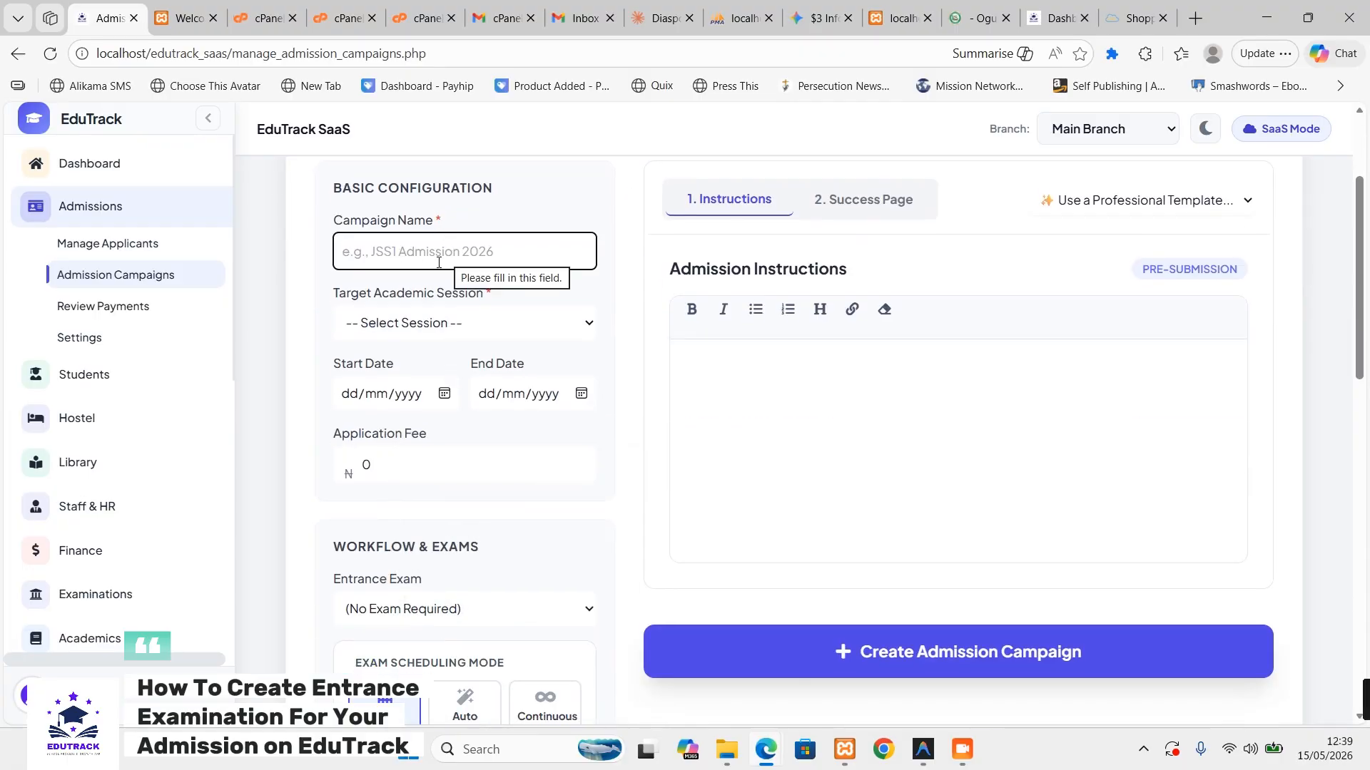
left_click(466, 330)
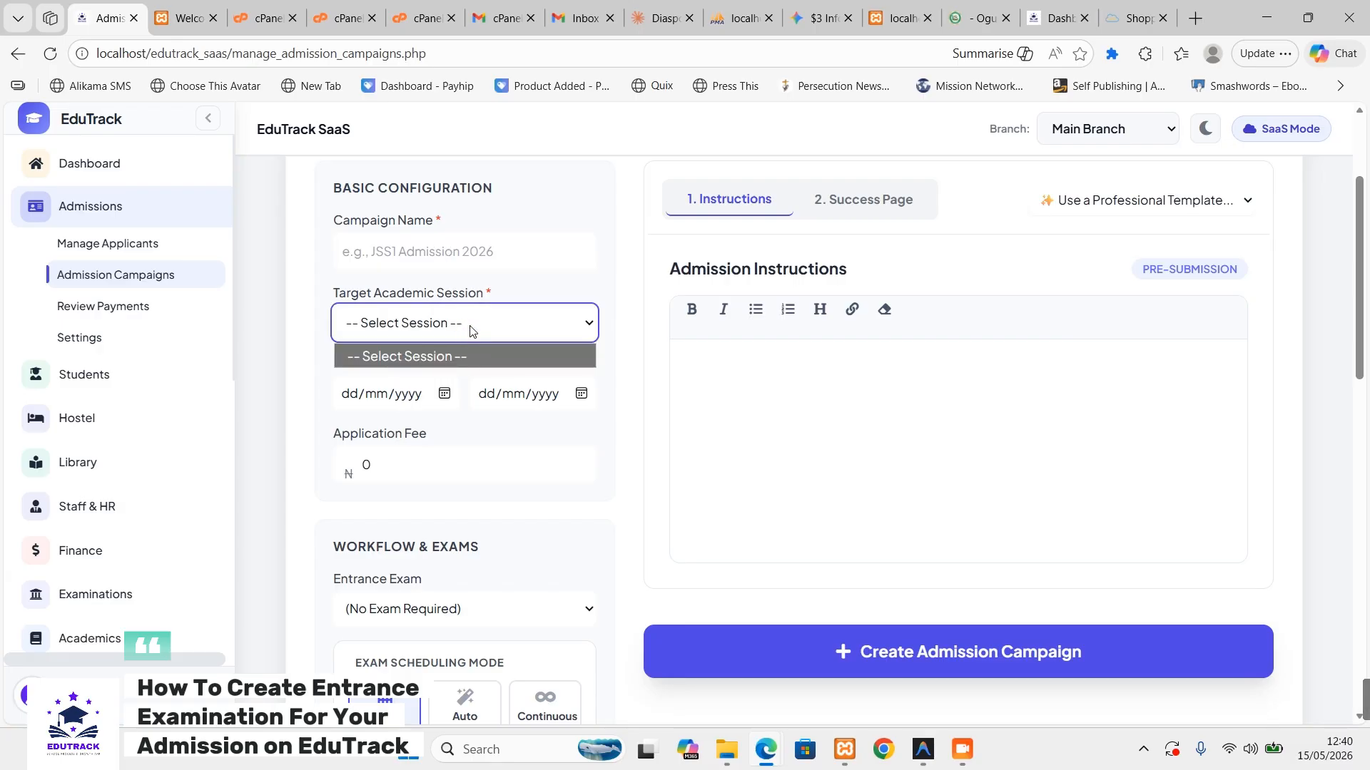
left_click(491, 282)
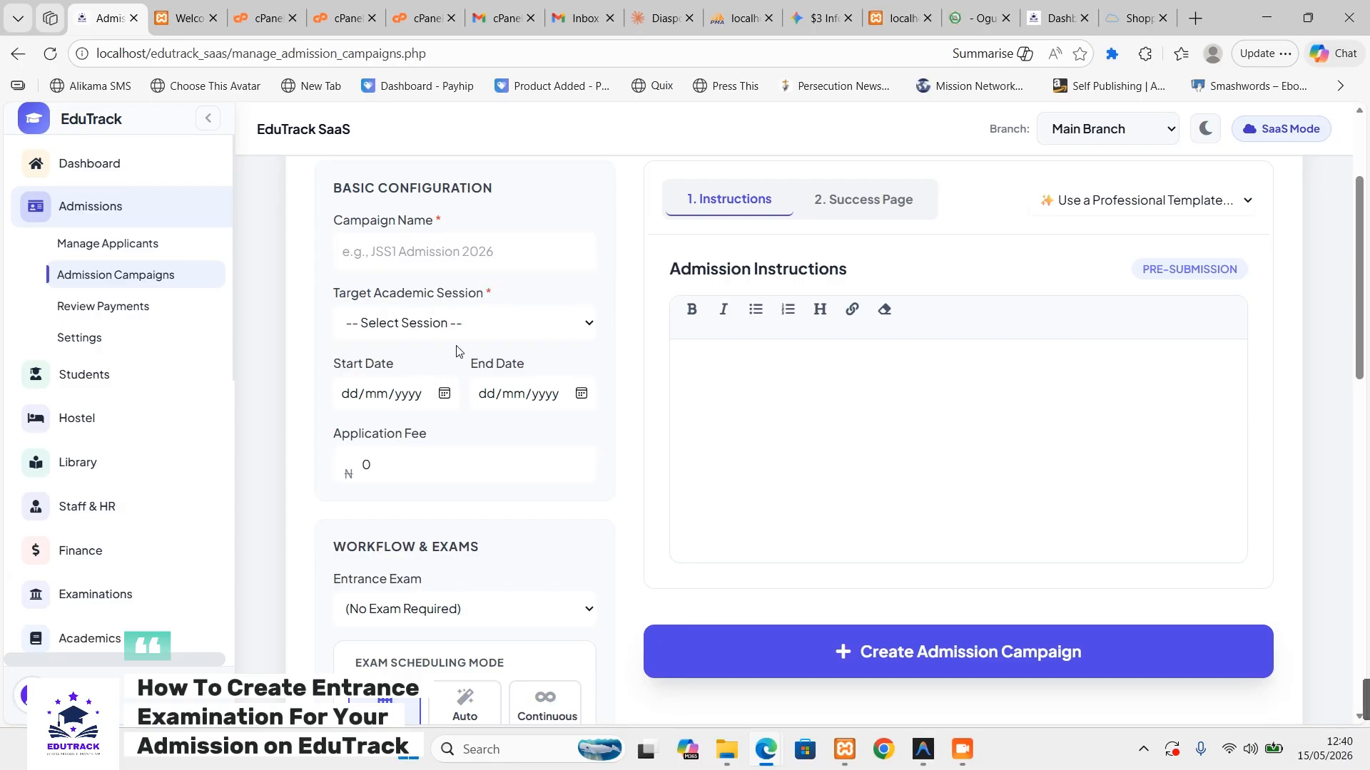
left_click(361, 402)
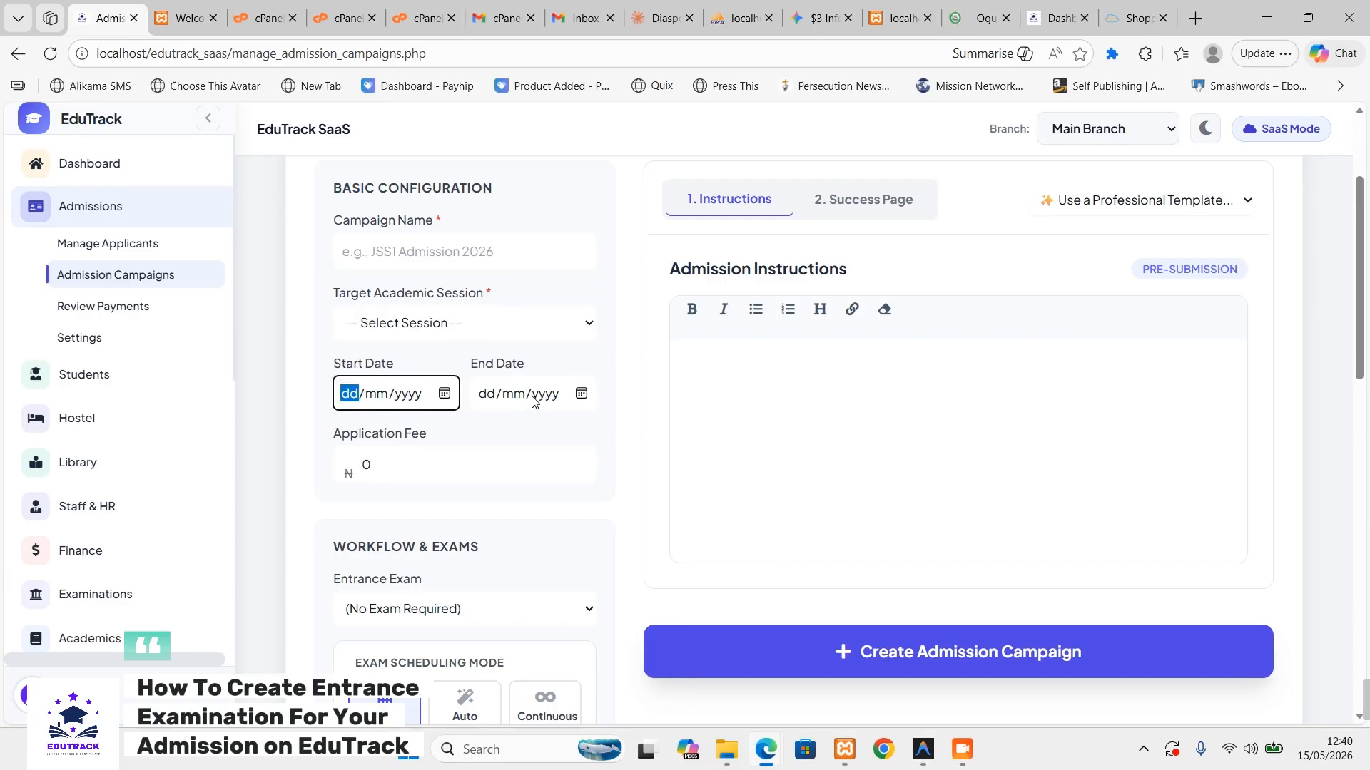
left_click(434, 470)
scroll(589, 437, "down", 2)
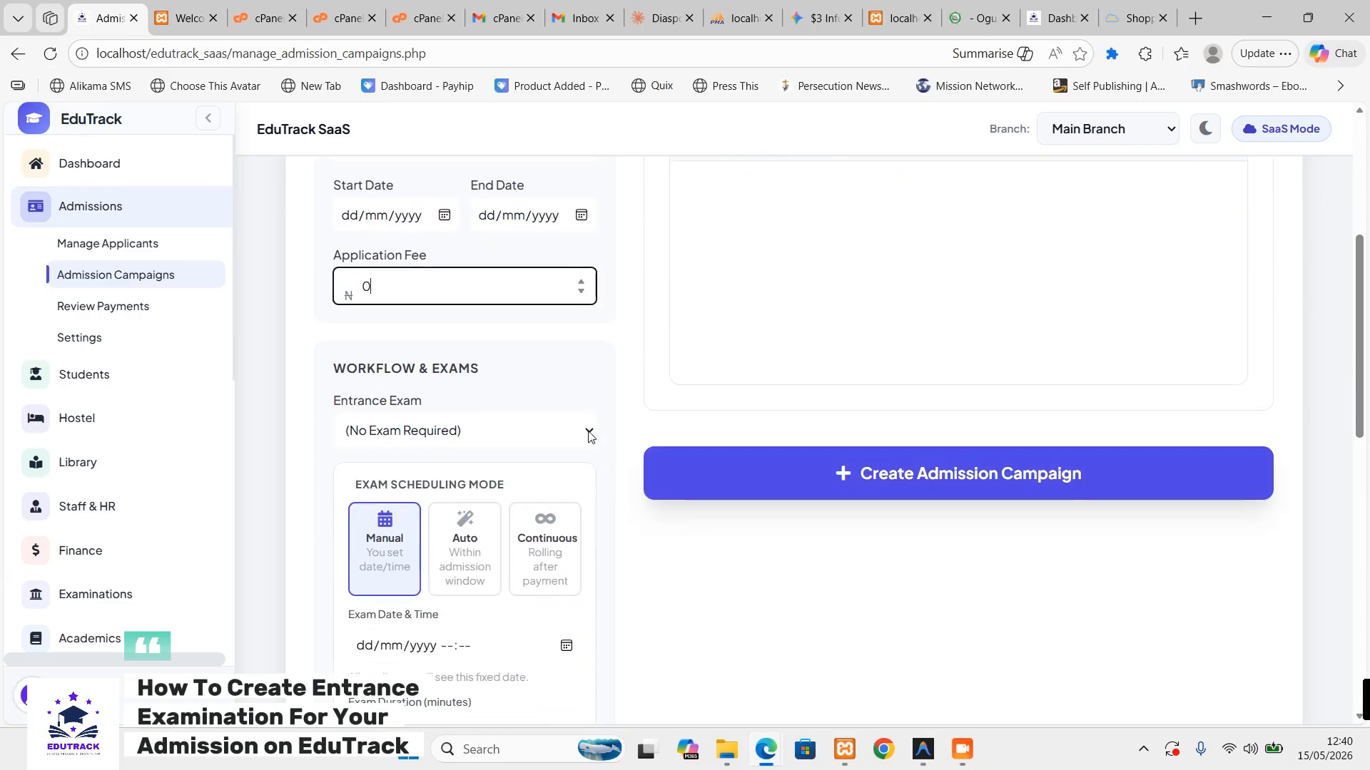
- Check the entrance exam choices and the Auto scheduling option, and set the exam scheduling mode to Continuous
left_click(590, 433)
left_click(501, 465)
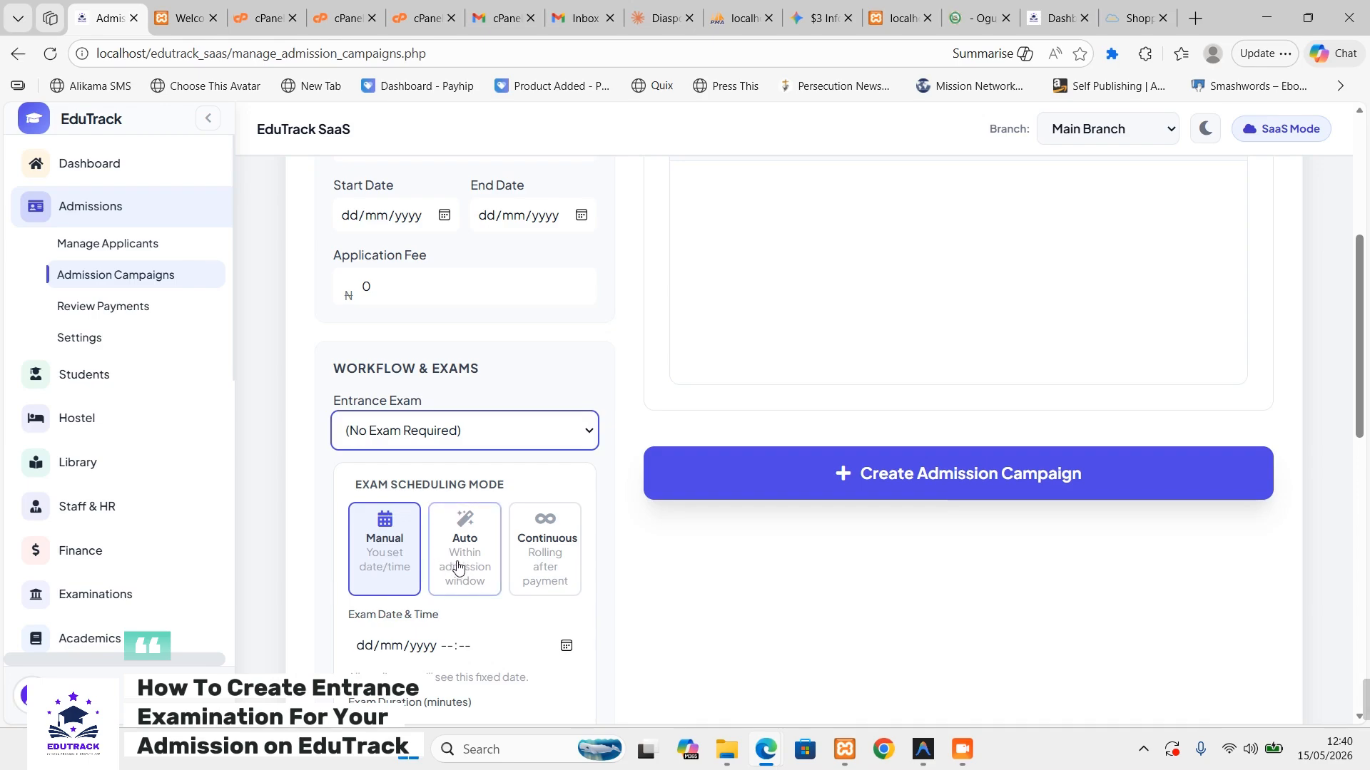
scroll(459, 566, "down", 2)
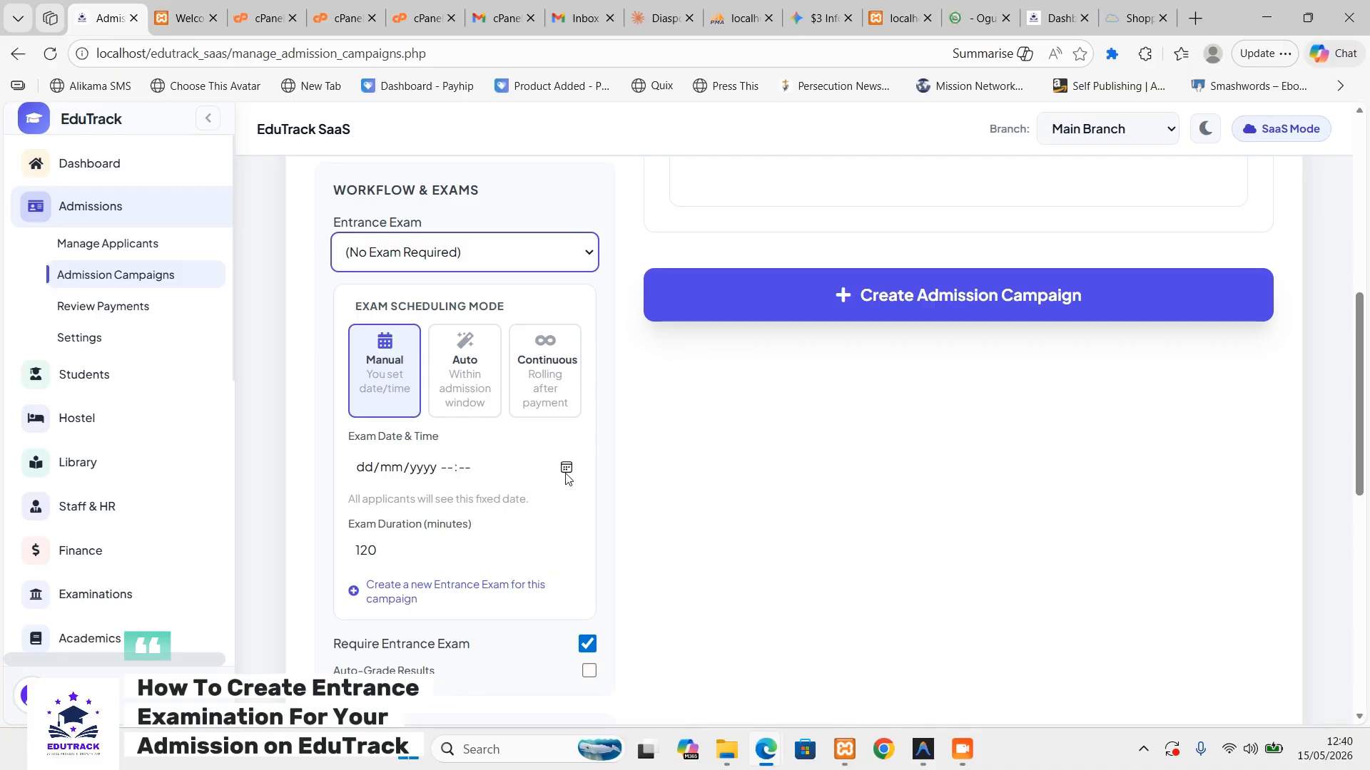
left_click(457, 397)
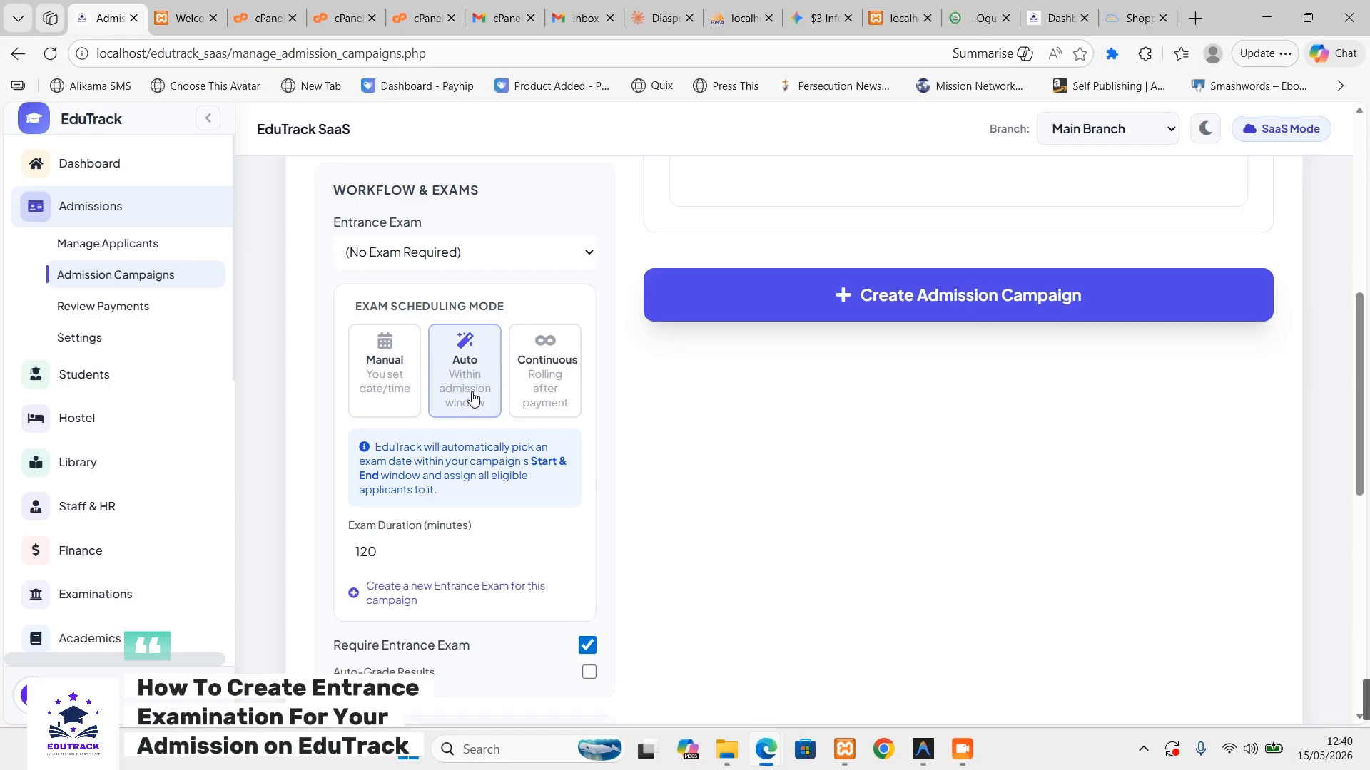
left_click(546, 360)
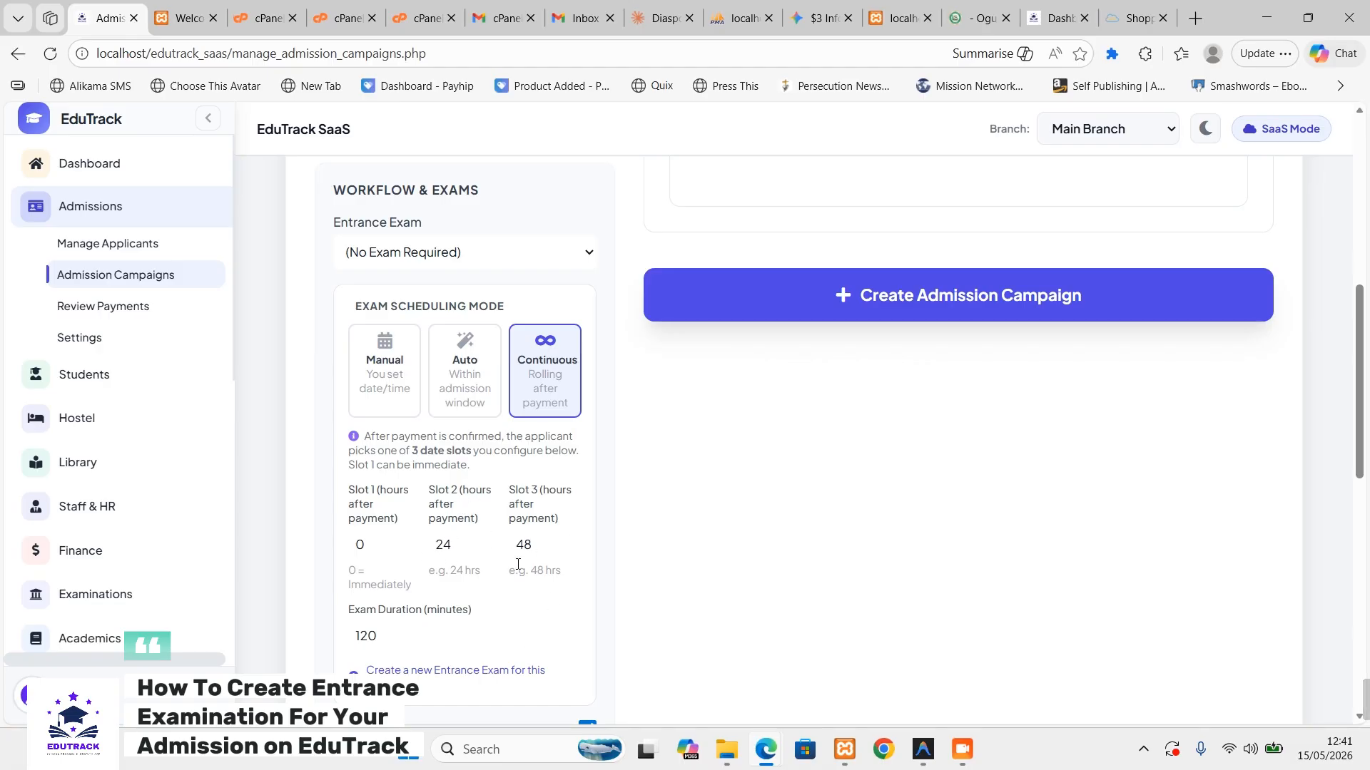
- Examine the campaign form's slot hours, exam duration, entrance exam requirement, auto-grading and target classes settings, and the existing campaigns list
left_click(530, 546)
scroll(439, 640, "down", 4)
left_click(378, 374)
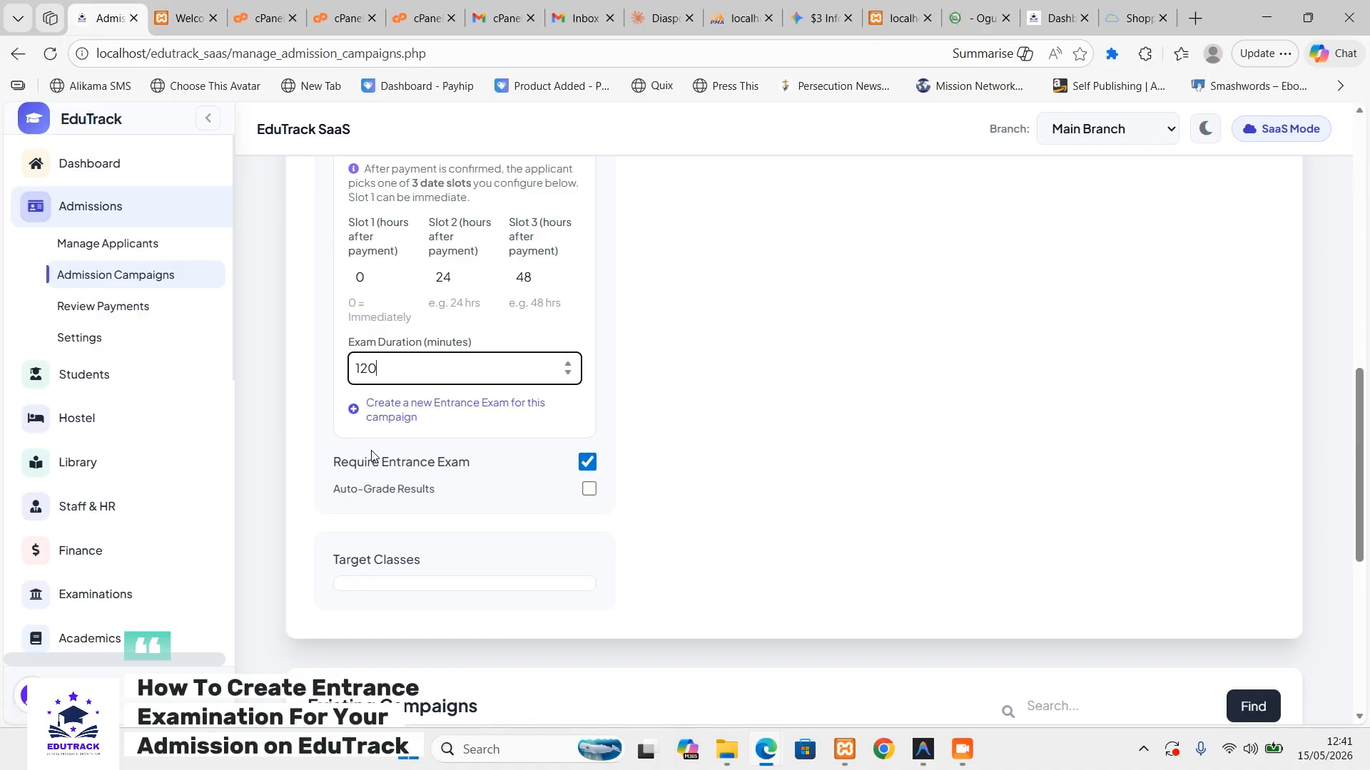
scroll(586, 467, "up", 7)
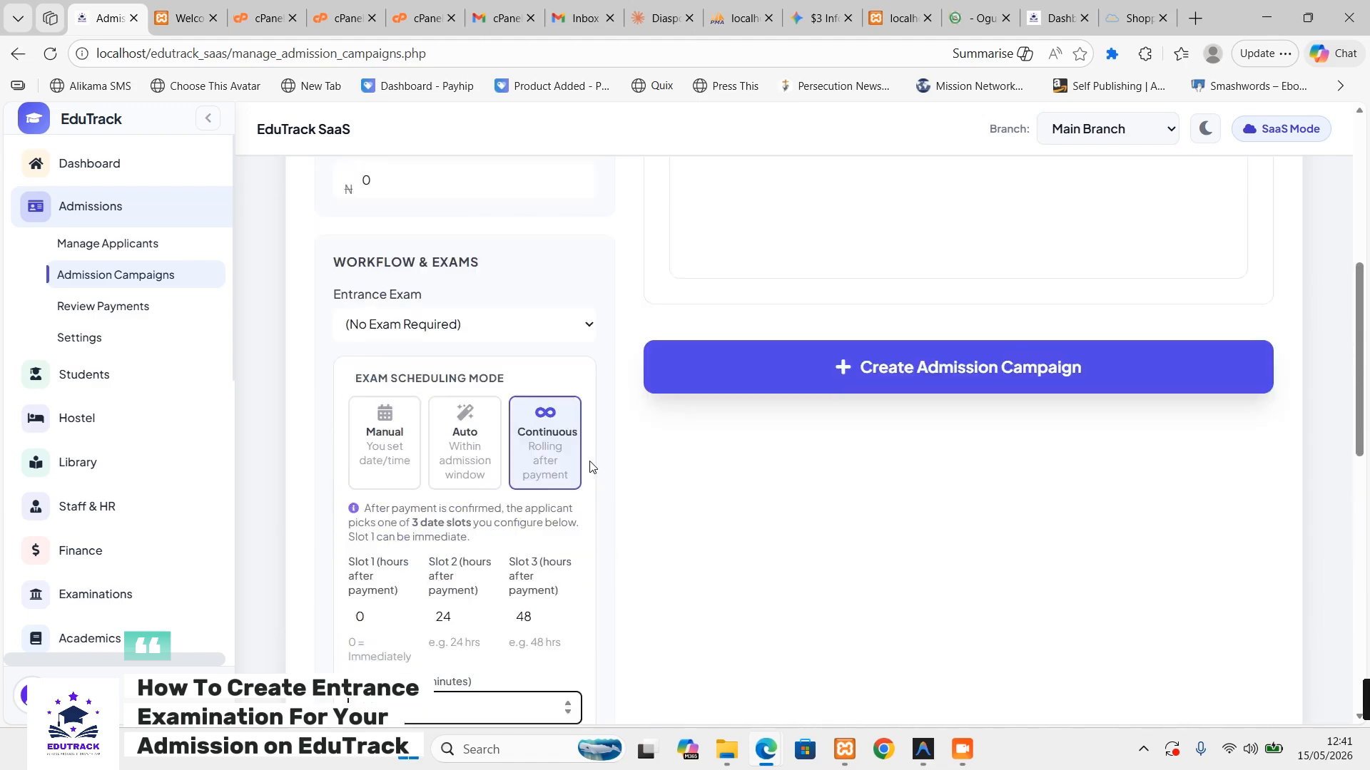
scroll(499, 428, "up", 1)
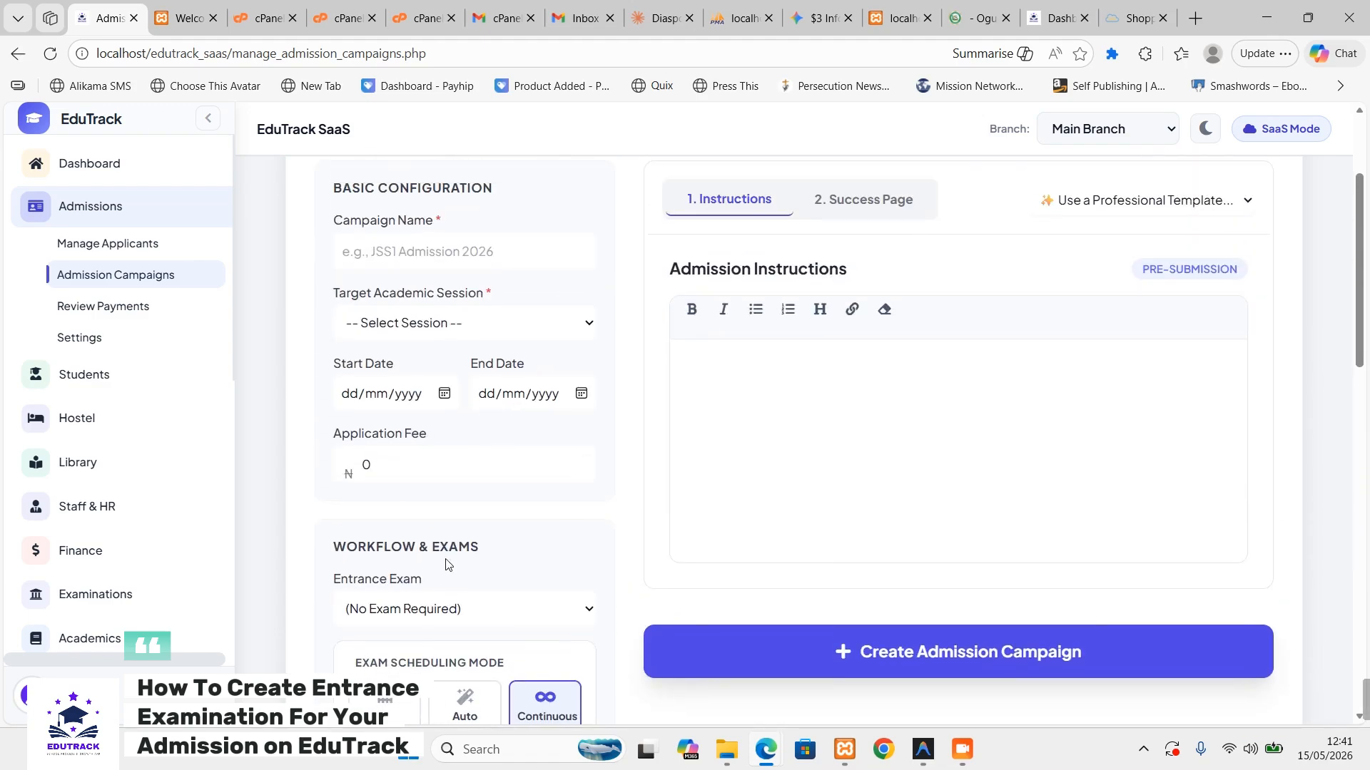
scroll(487, 608, "down", 1)
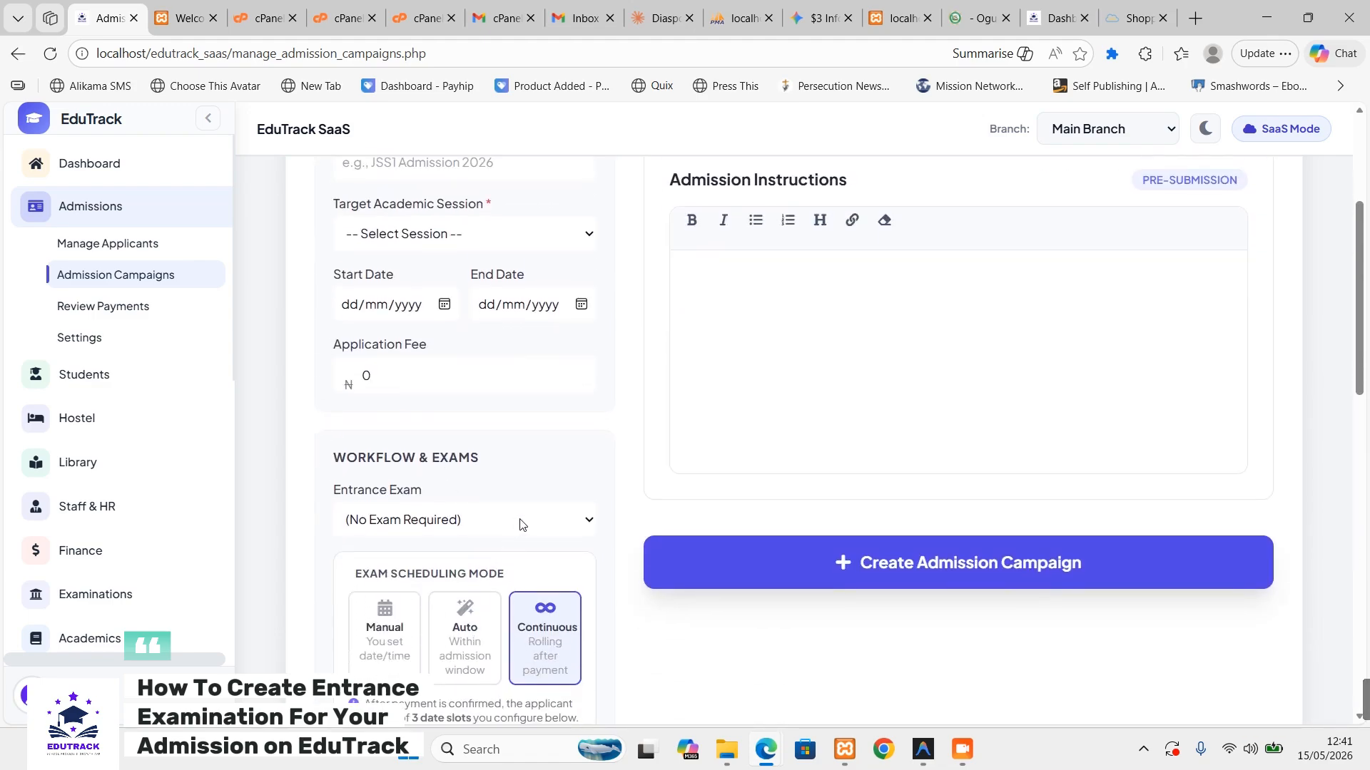
scroll(520, 525, "down", 6)
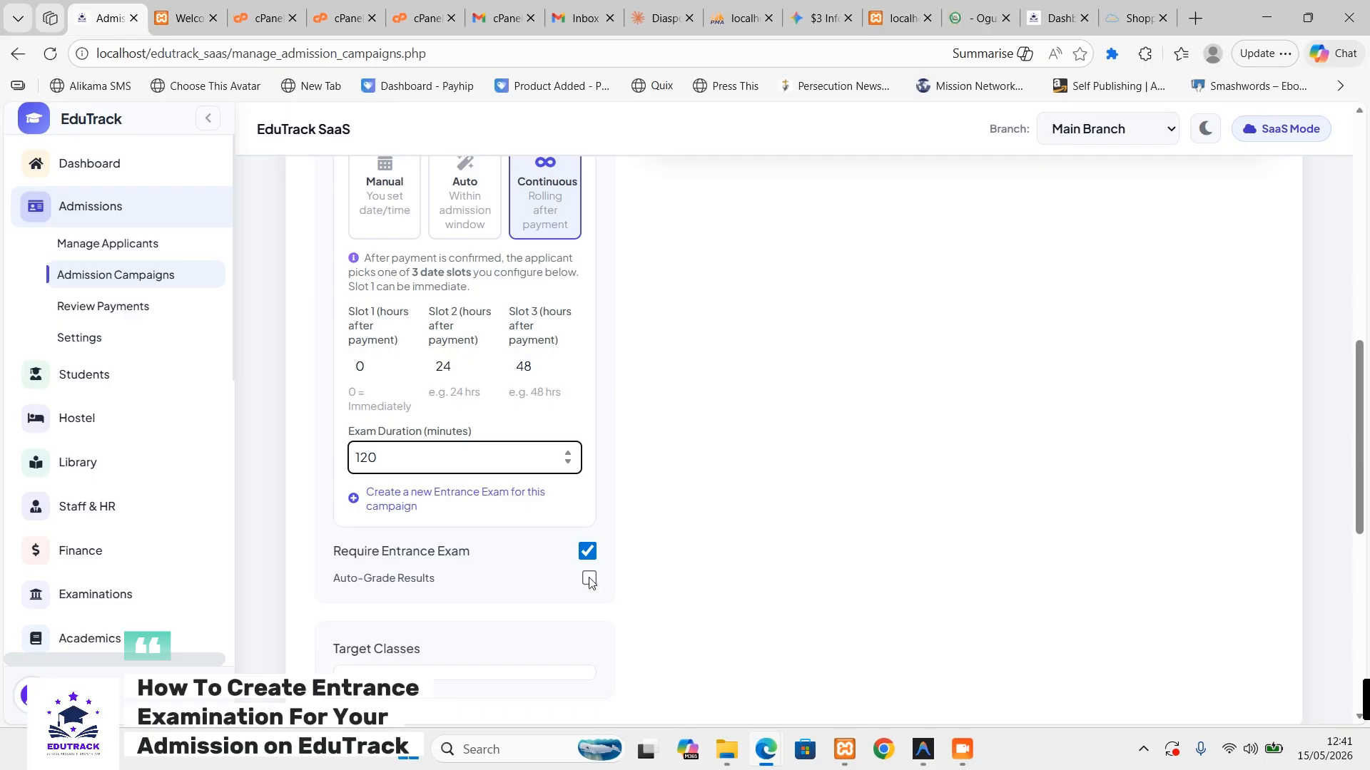
scroll(499, 570, "down", 4)
left_click(449, 414)
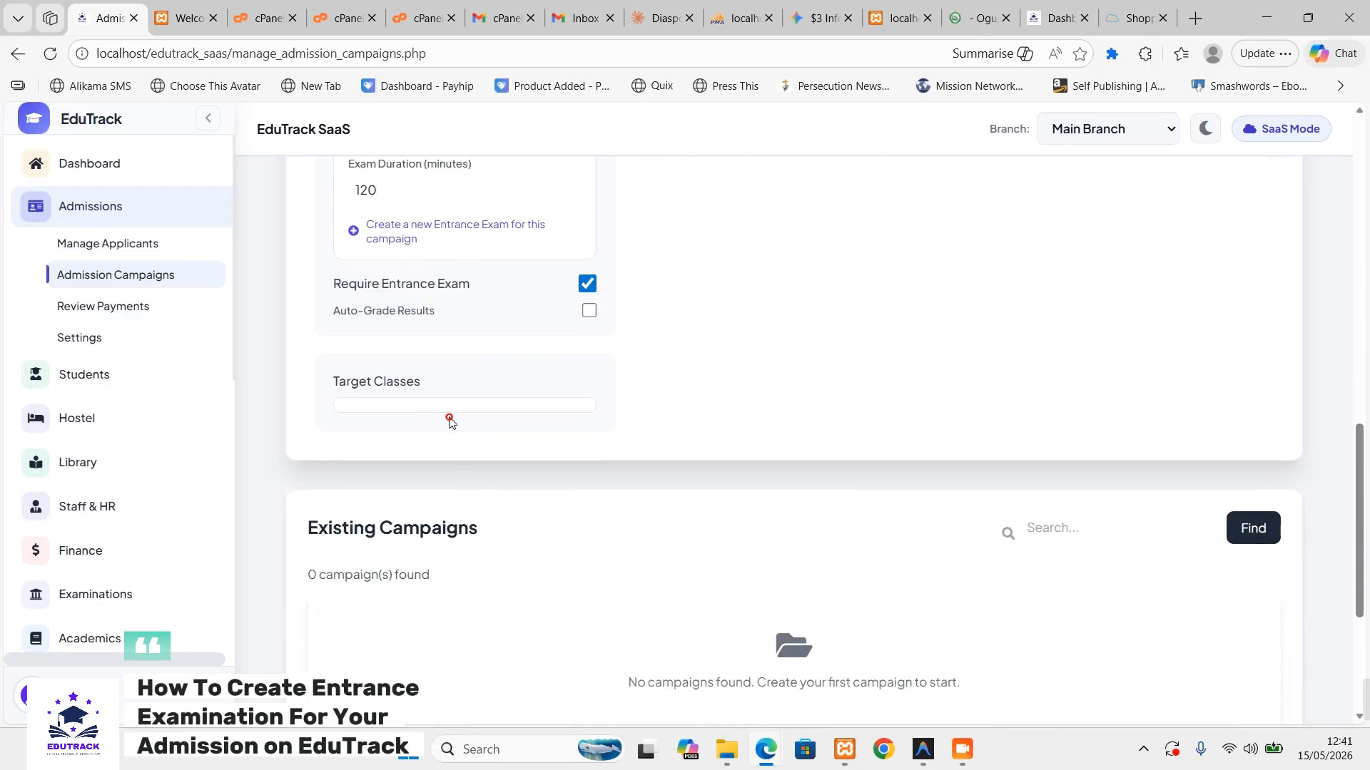
left_click(448, 412)
scroll(449, 412, "down", 1)
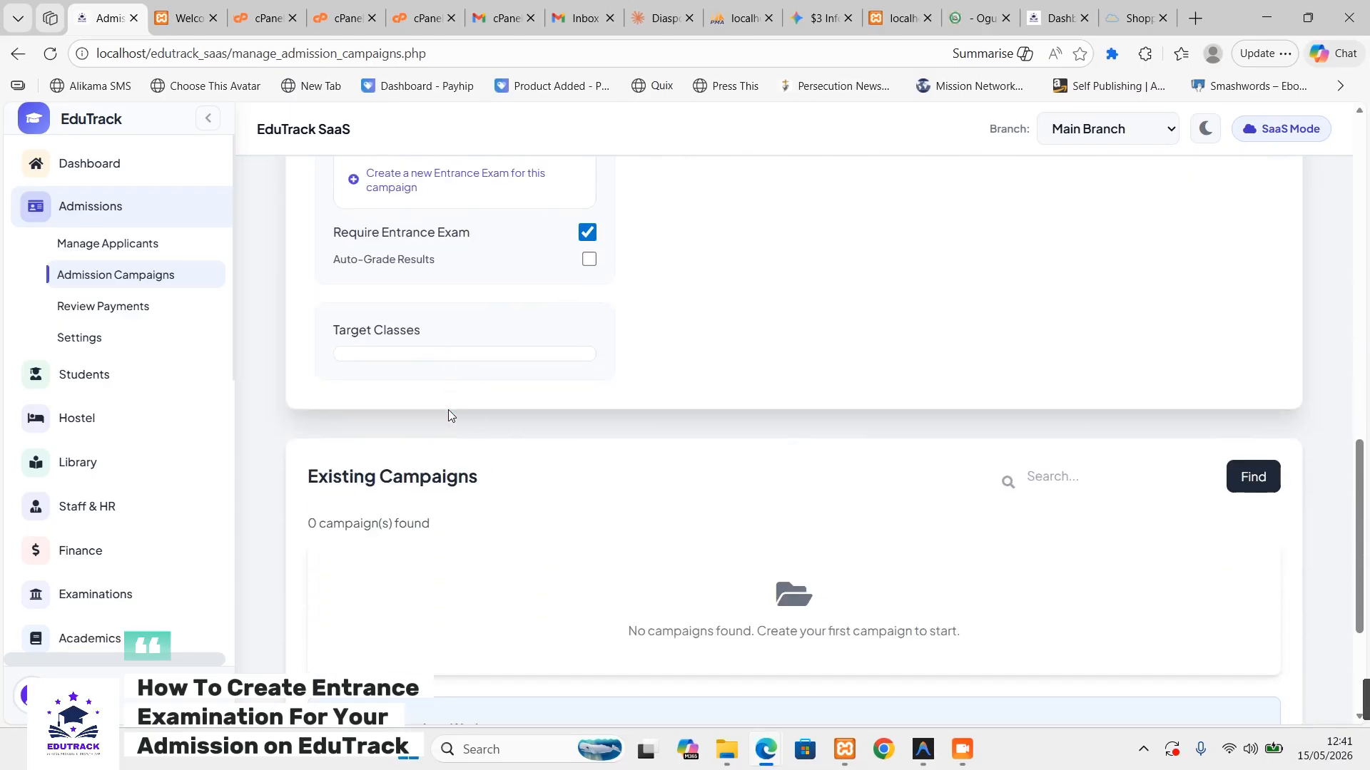
scroll(465, 419, "up", 1)
scroll(468, 419, "down", 3)
scroll(499, 417, "up", 5)
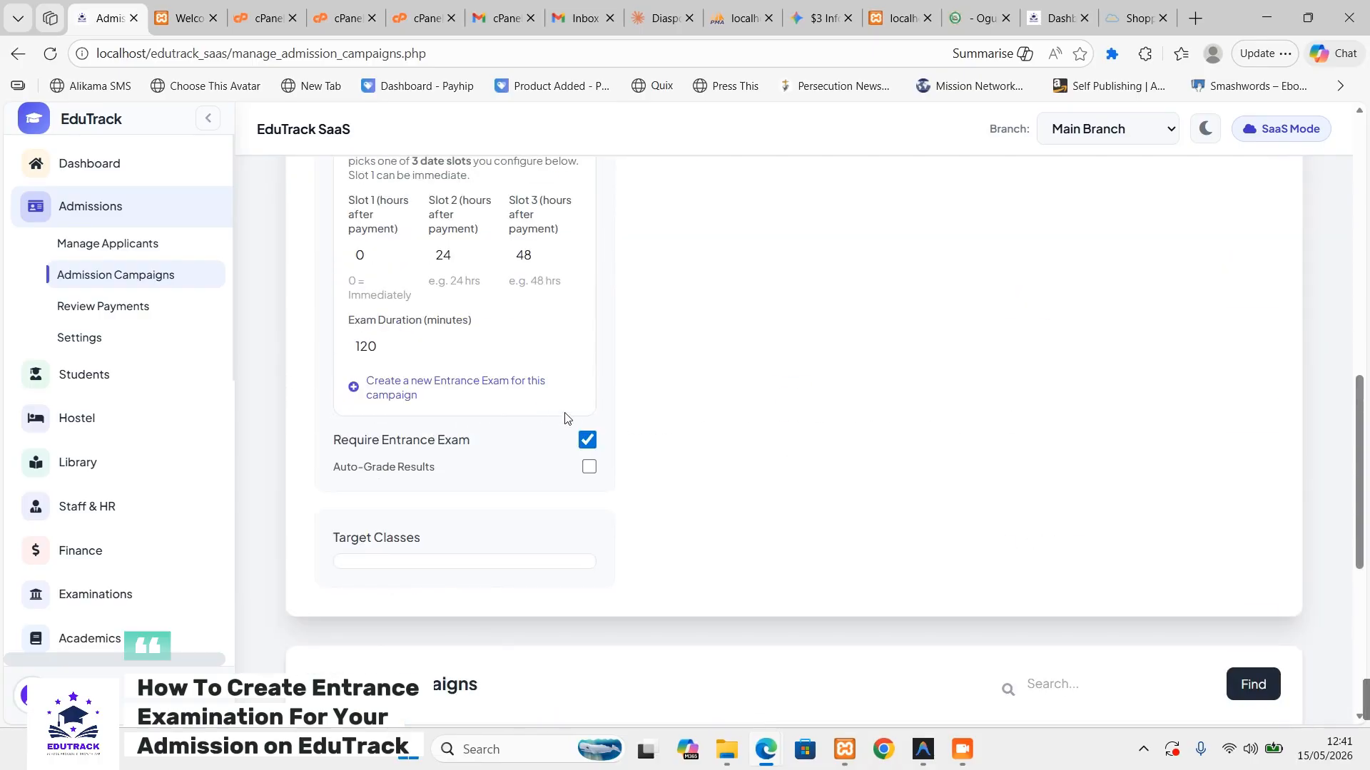
scroll(721, 507, "up", 5)
scroll(733, 499, "up", 6)
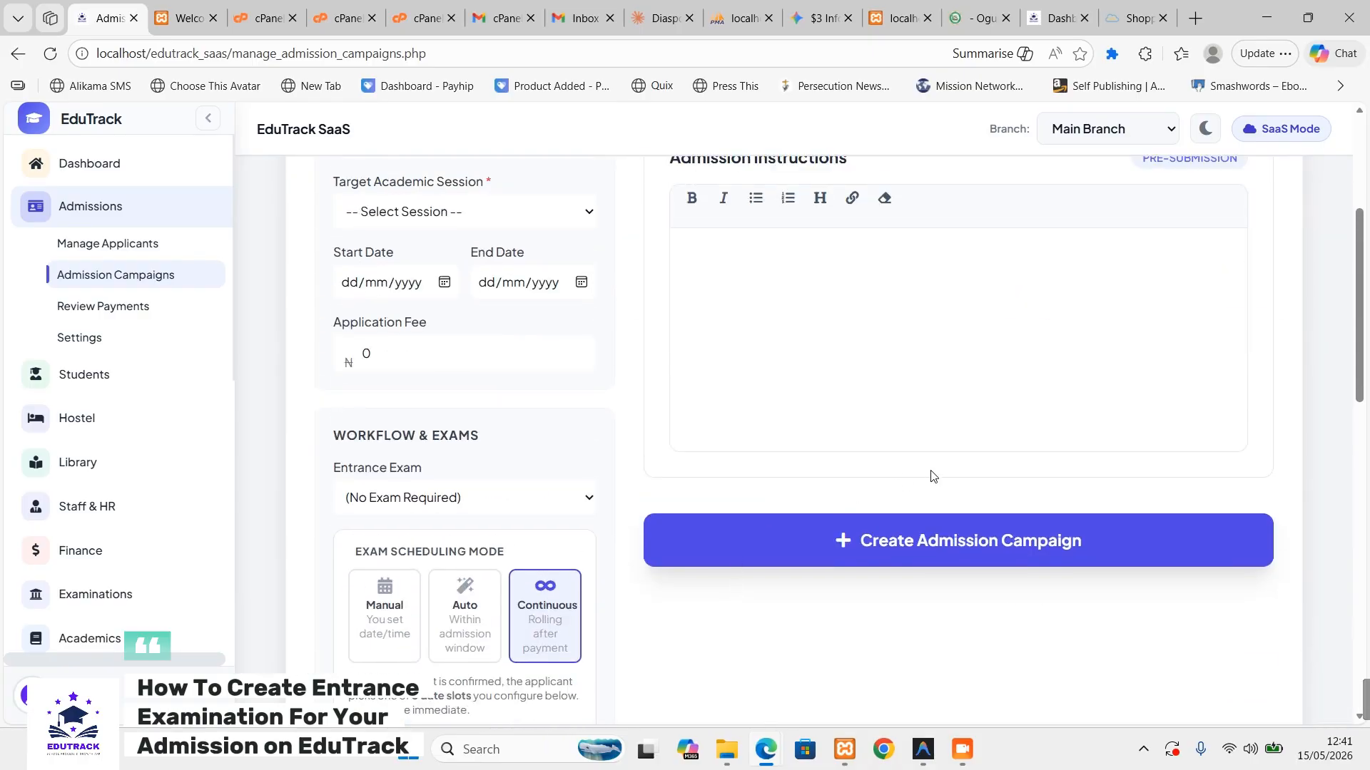
- Apply the Professional Standard template to the campaign's admission instructions and success page
scroll(804, 444, "down", 2)
left_click(778, 377)
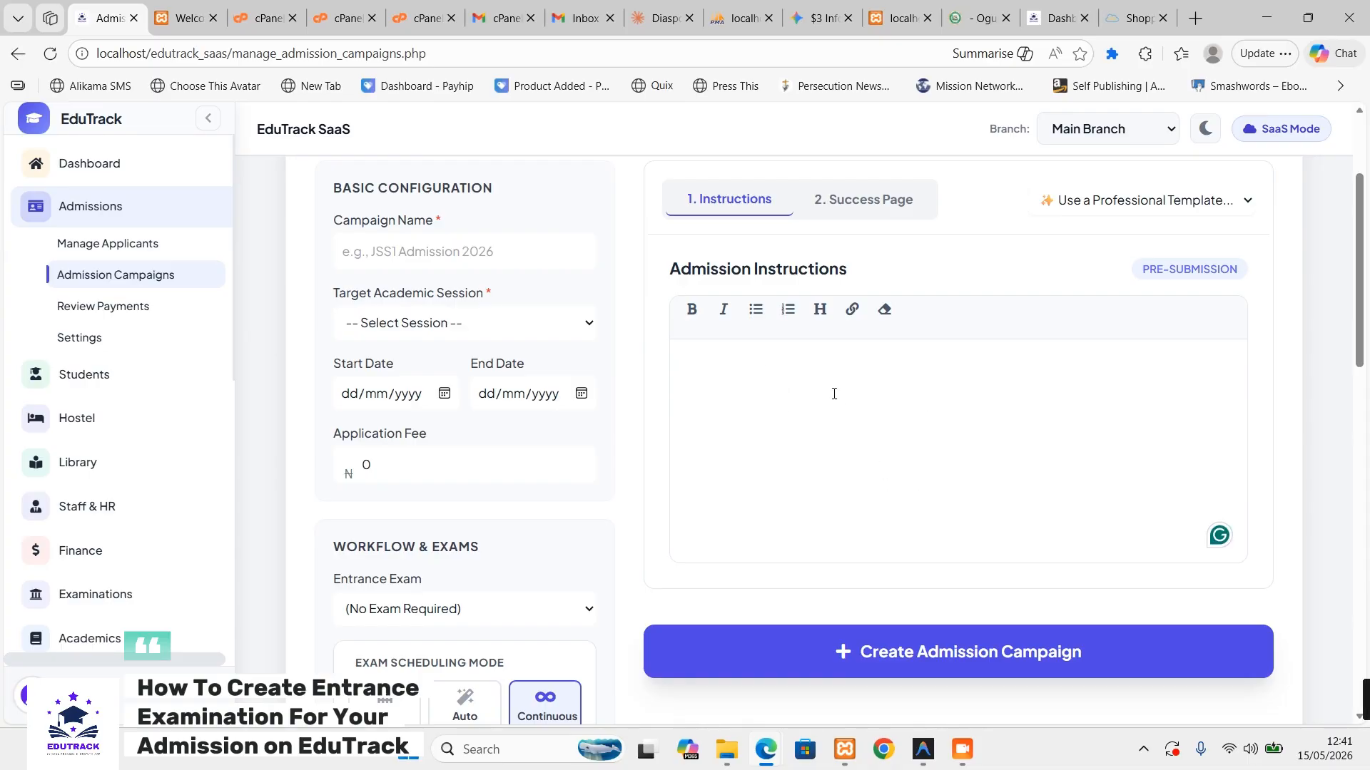
left_click(1213, 200)
left_click(1112, 254)
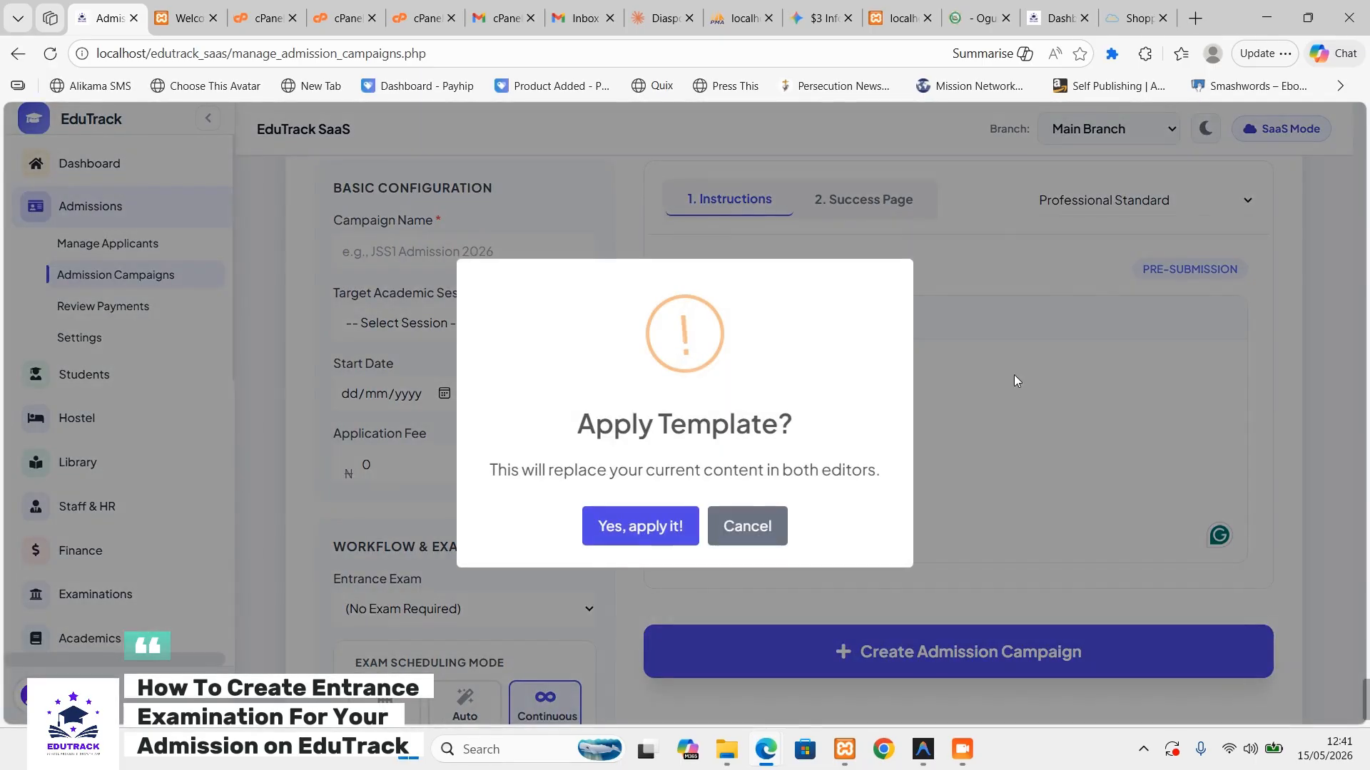
left_click(602, 536)
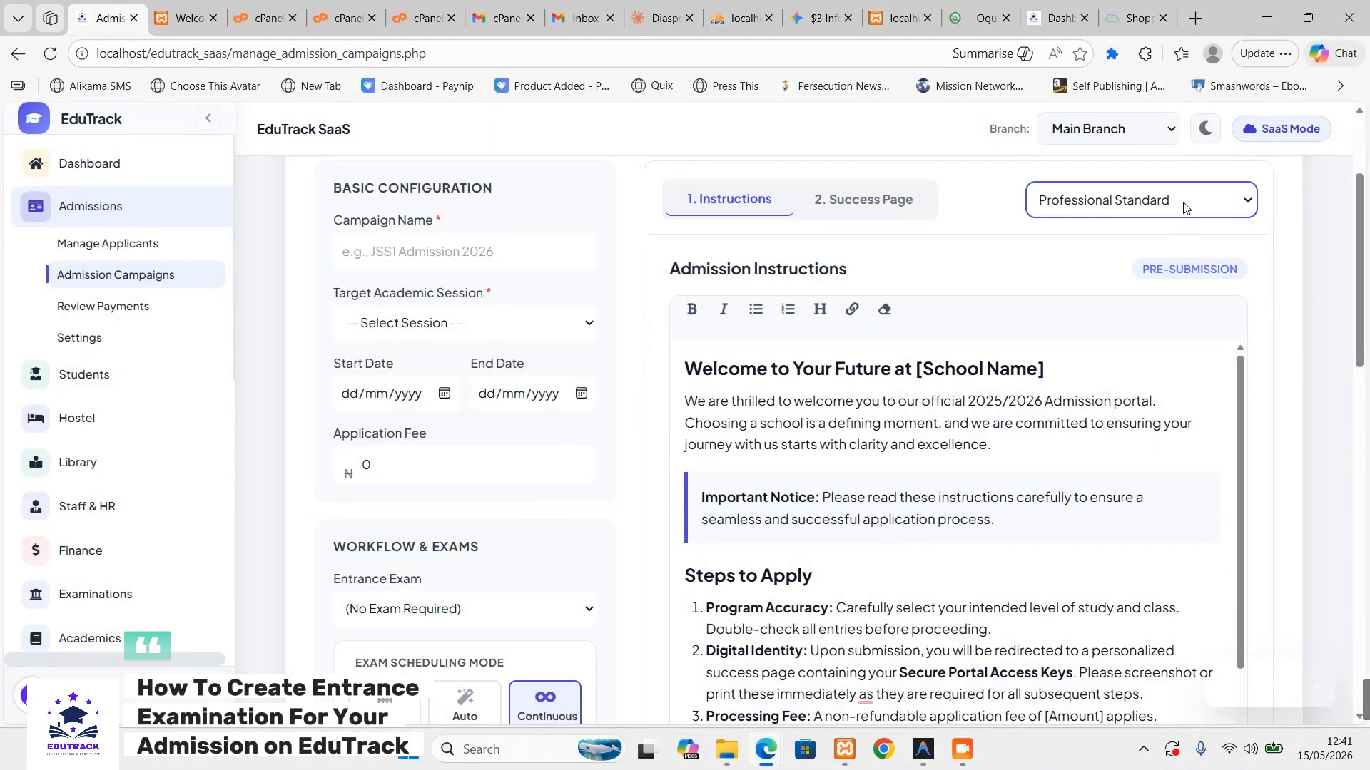
- Read through the templated admission instructions, including the application steps and the placeholders for fee amount and bank account details
scroll(879, 539, "down", 5)
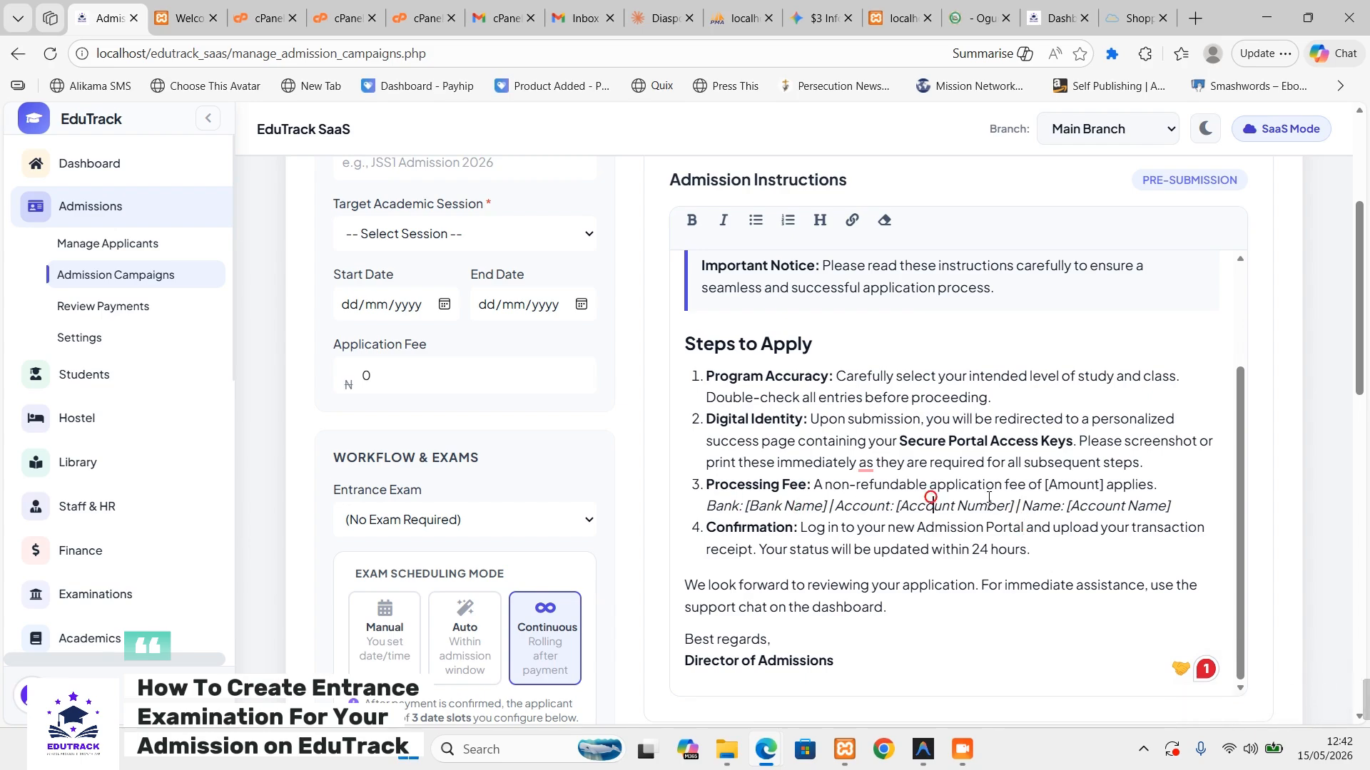
left_click(1108, 484)
scroll(1006, 499, "up", 6)
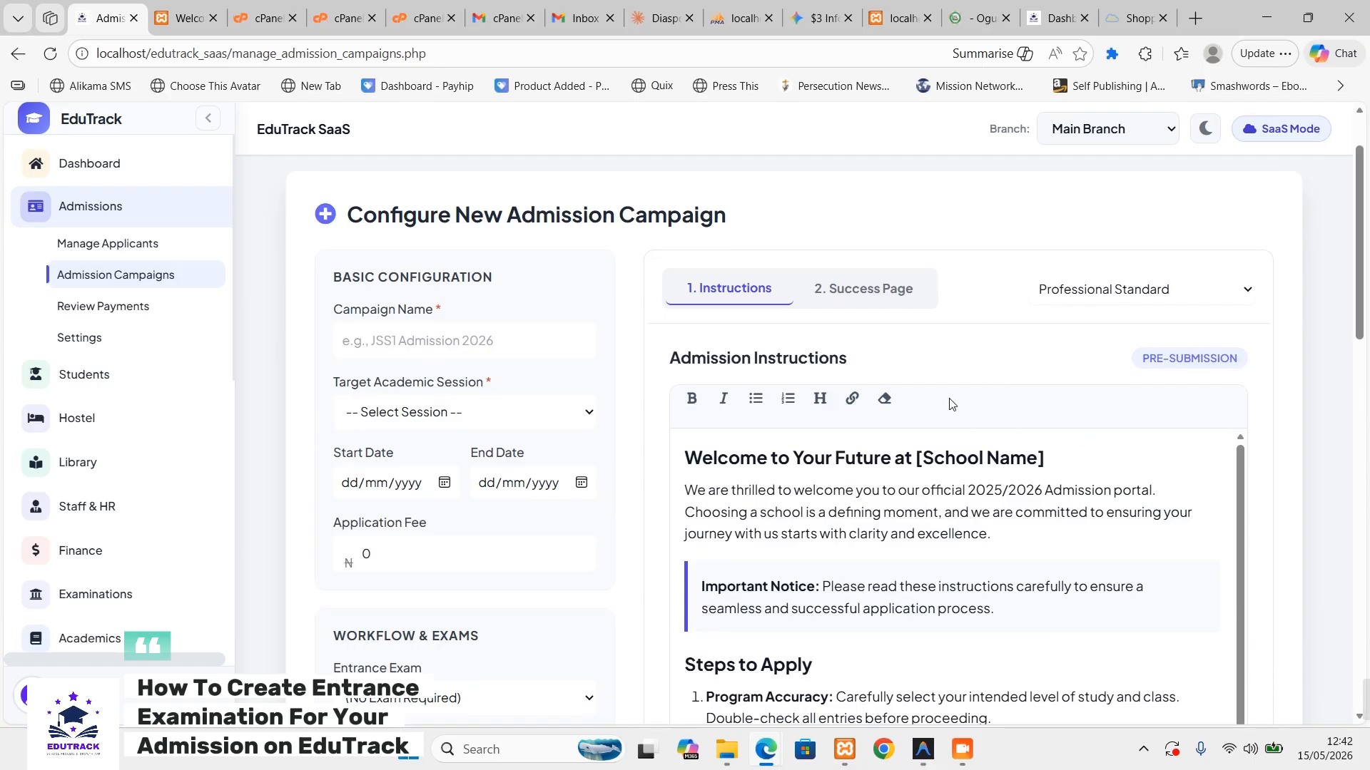
scroll(902, 478, "down", 1)
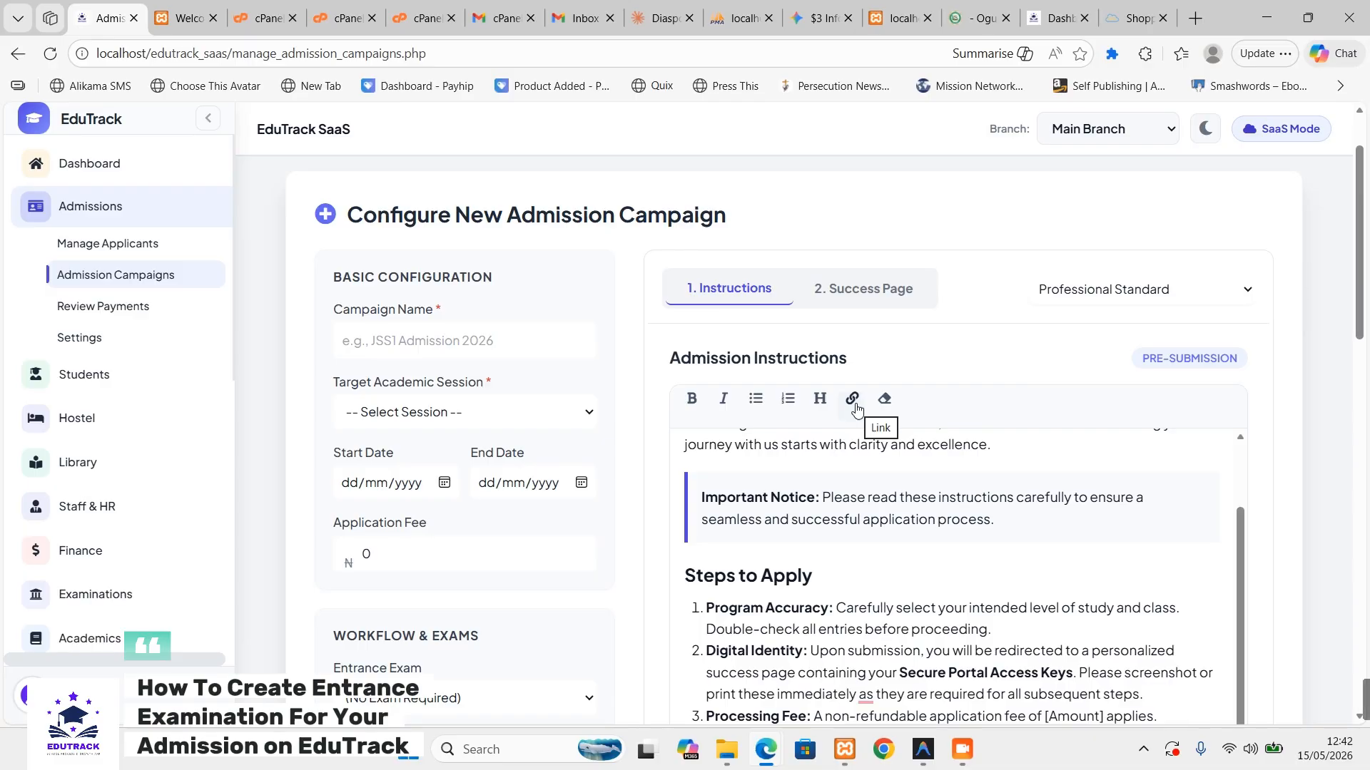
scroll(984, 627, "down", 1)
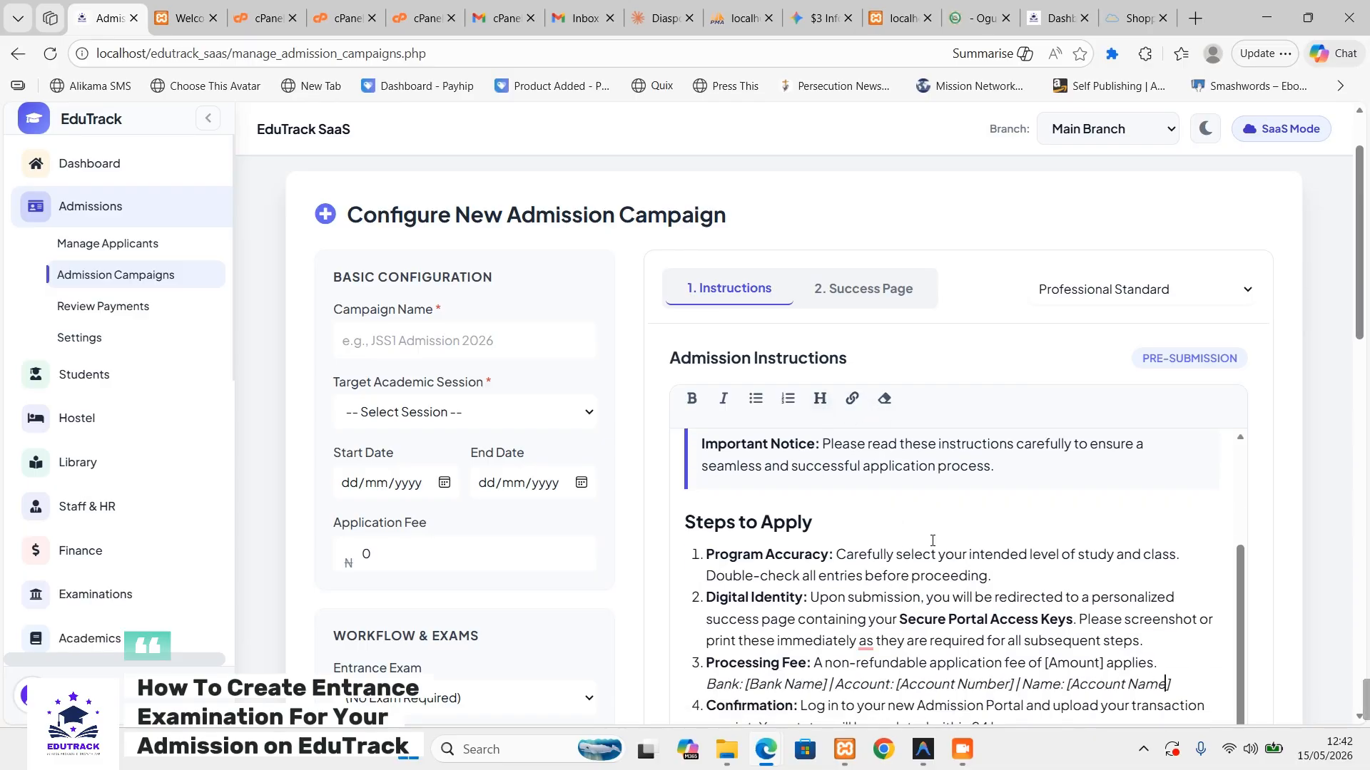
scroll(932, 540, "down", 5)
scroll(931, 540, "up", 6)
- Open the Success Page content and review its registration message and the list of next steps for applicants
left_click(896, 366)
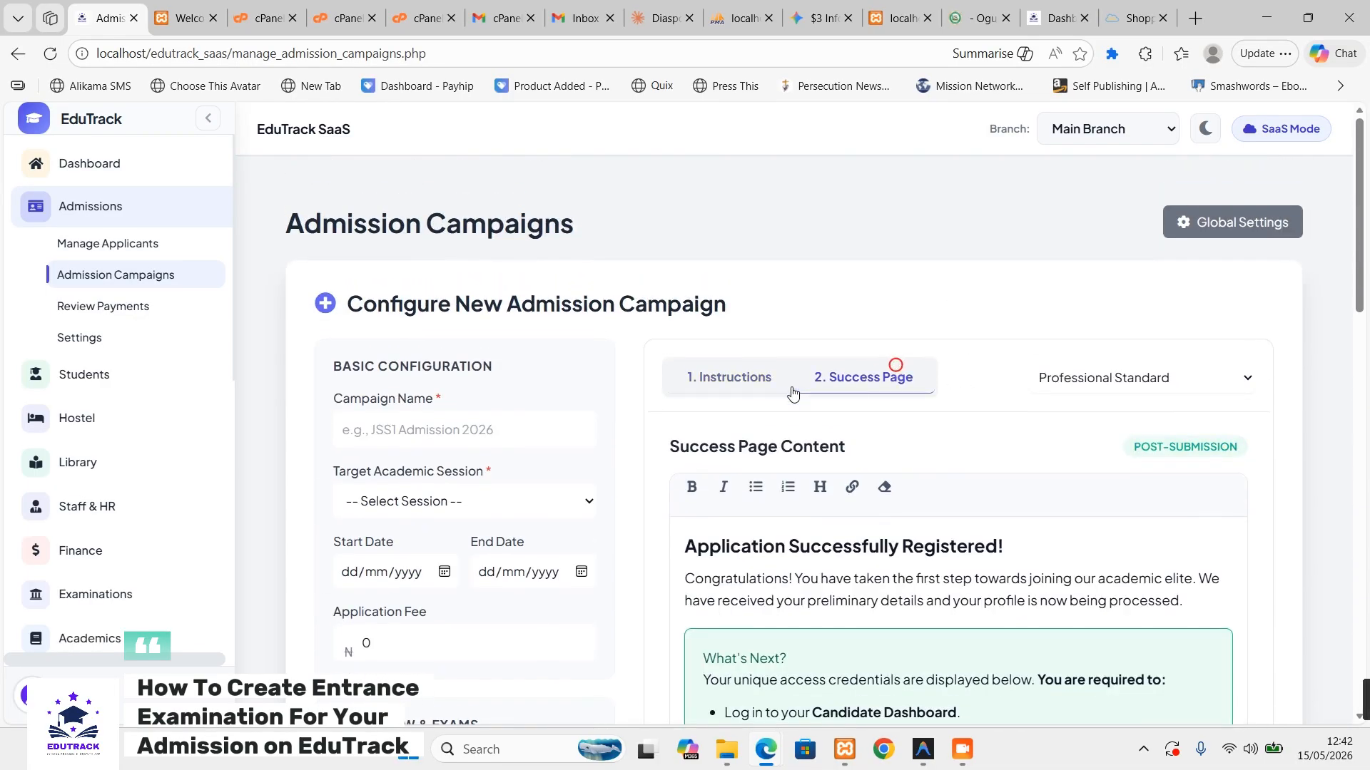
scroll(895, 579, "down", 1)
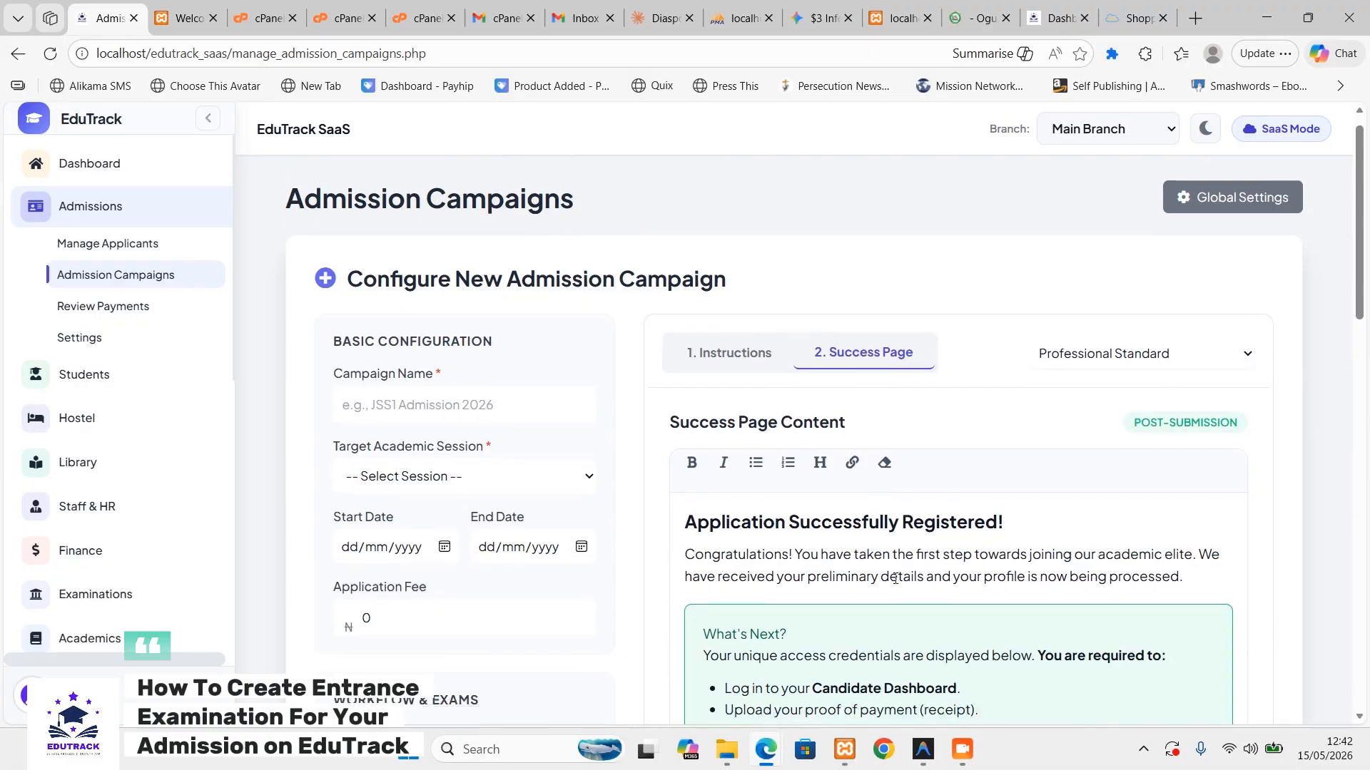
scroll(895, 578, "down", 2)
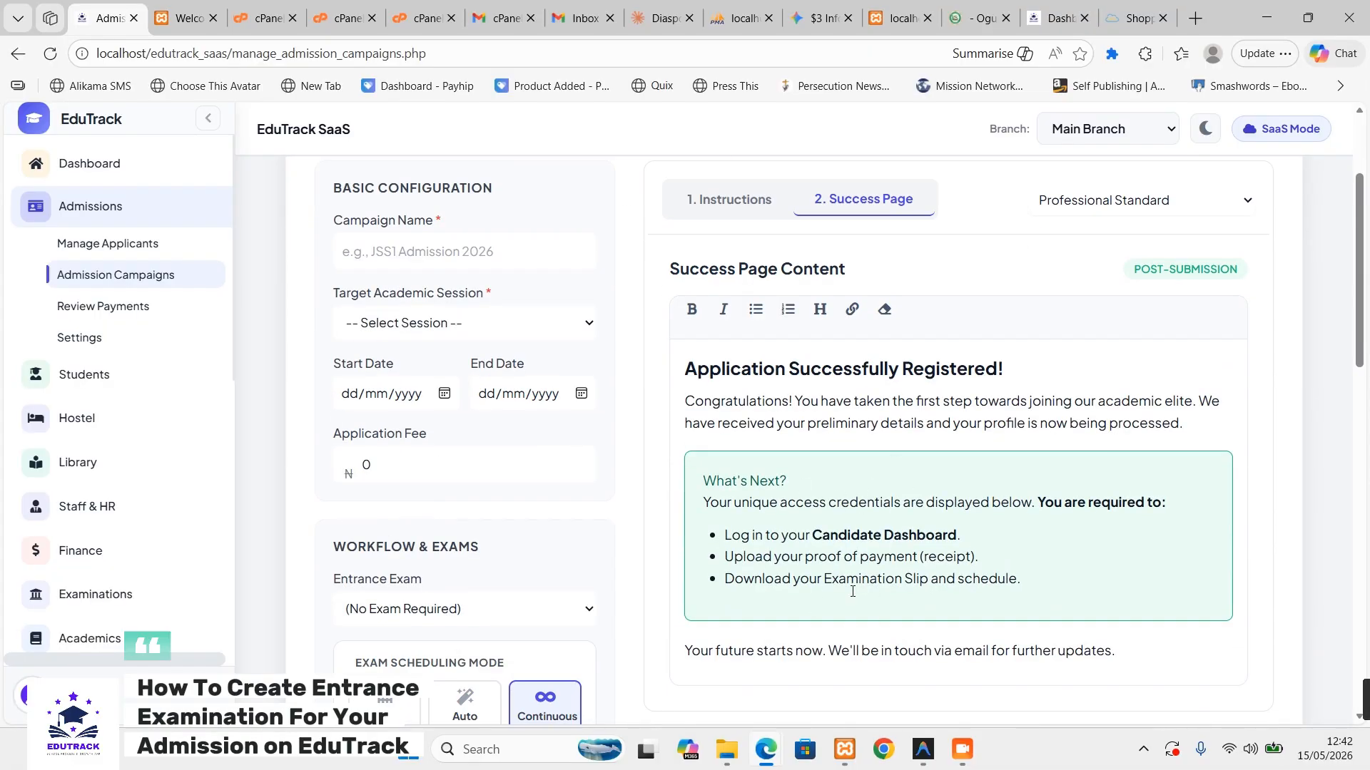
scroll(851, 591, "down", 1)
left_click(1037, 523)
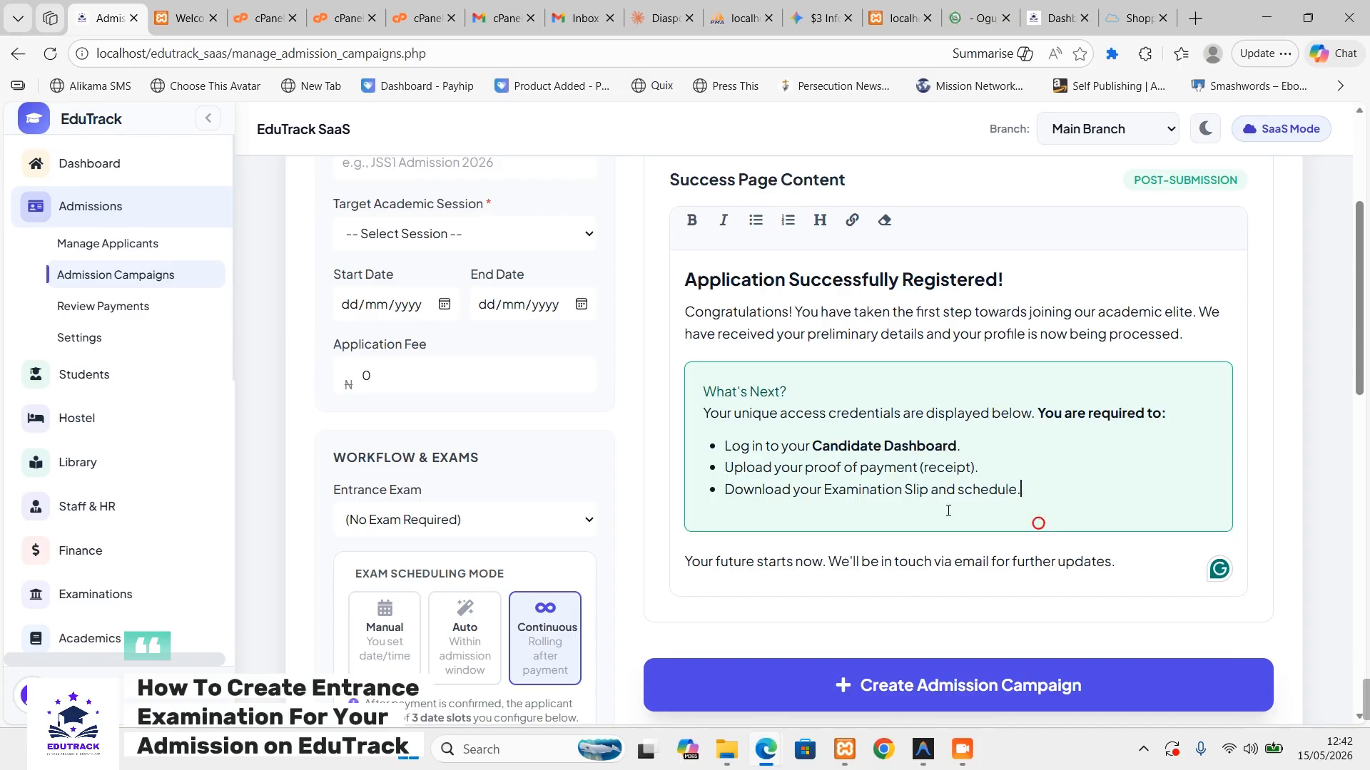
scroll(947, 510, "down", 1)
- Replace the content of both editors with the Portal-First template and review the new success page text
scroll(1111, 392, "up", 4)
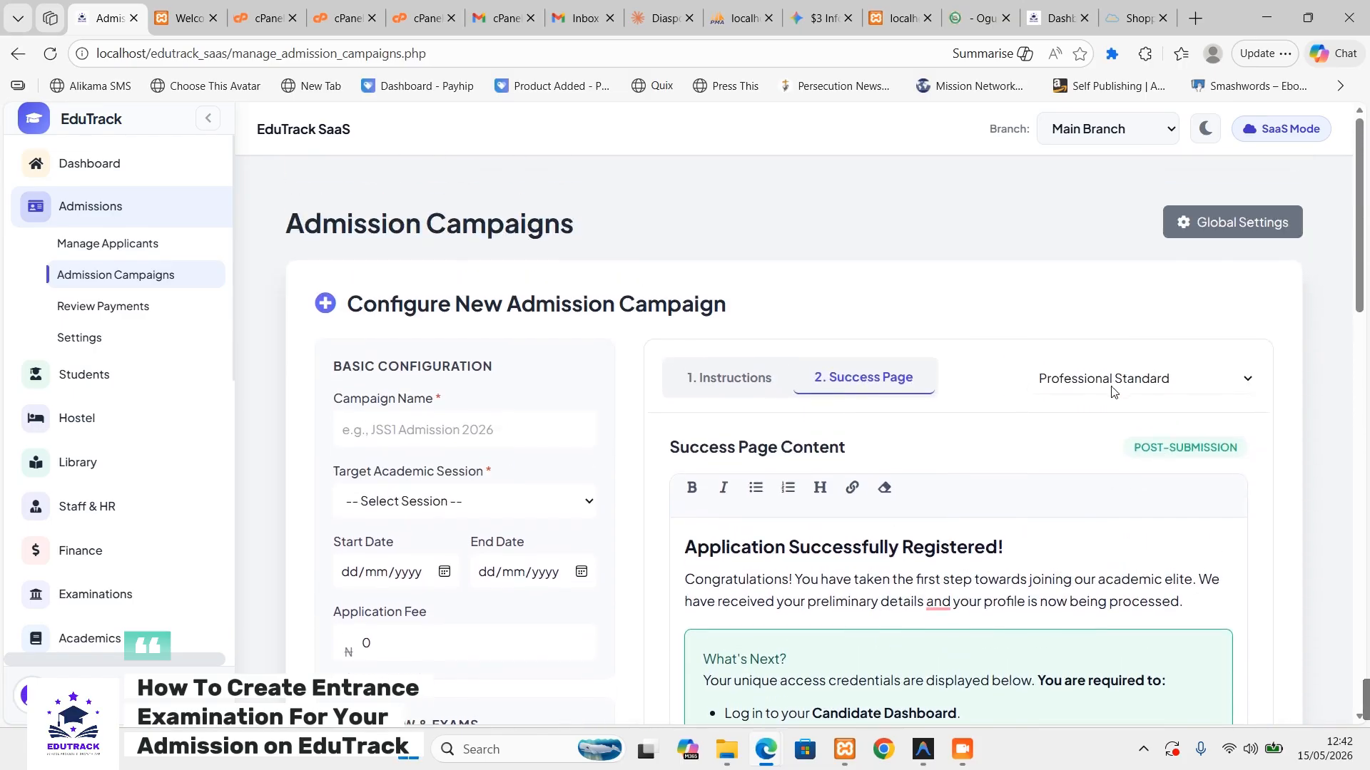
left_click(1112, 391)
left_click(1084, 646)
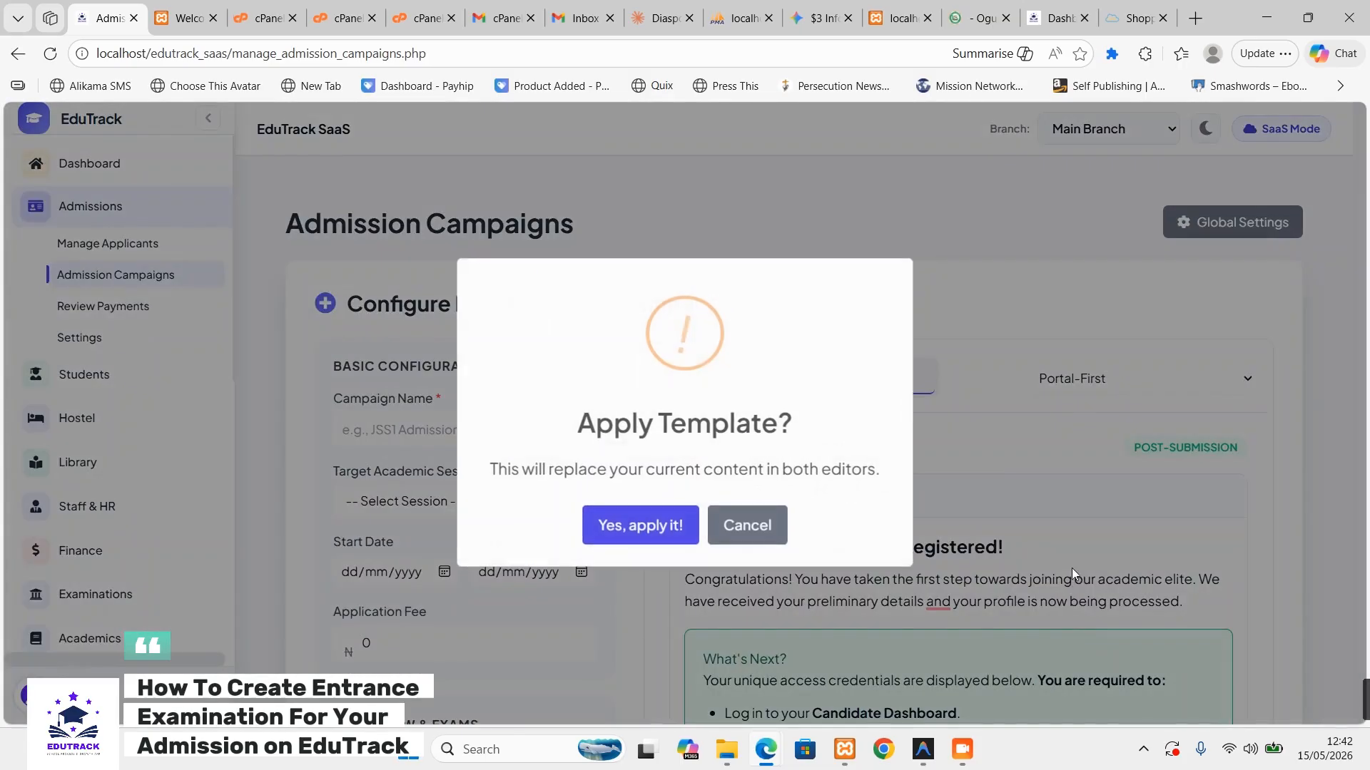
left_click(667, 526)
scroll(713, 357, "down", 2)
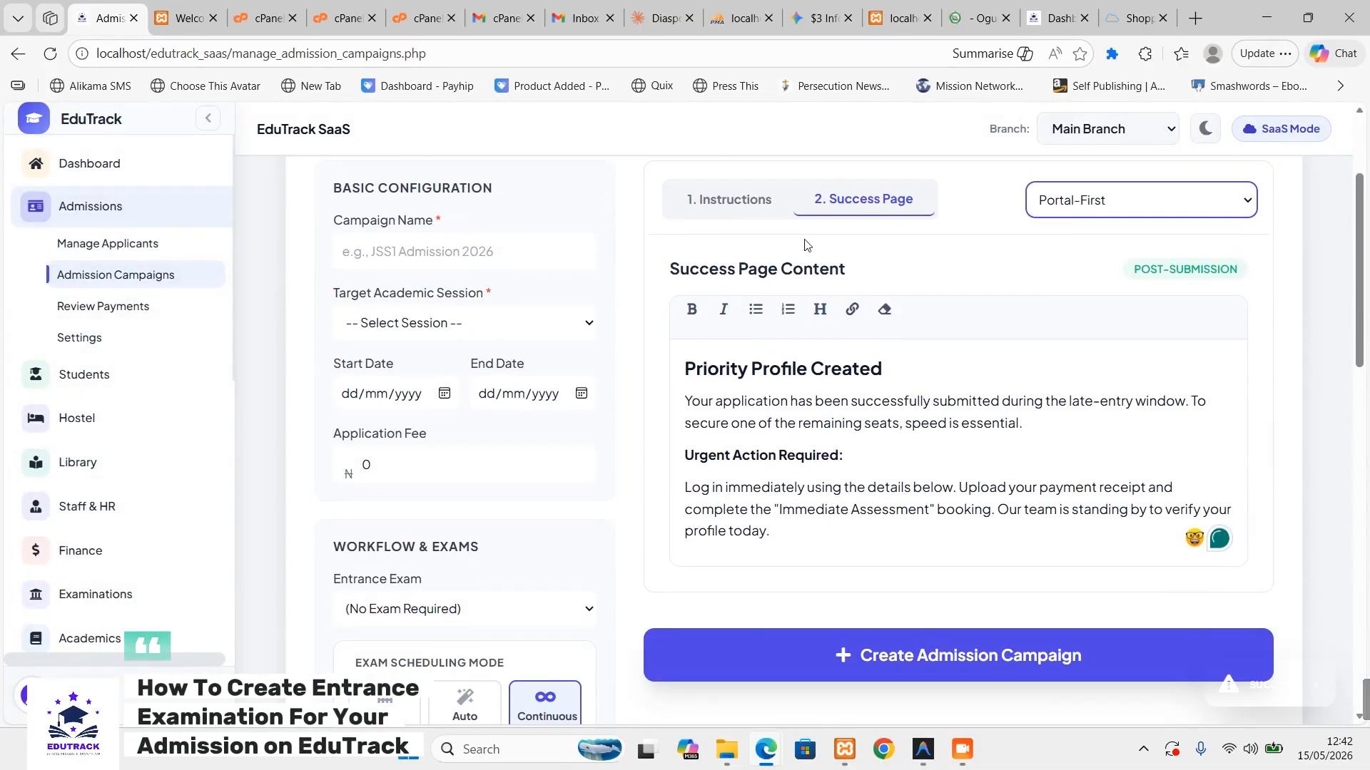
- Return to the admission instructions and replace the template content with the Professional Standard template
left_click(727, 205)
scroll(999, 499, "down", 1)
scroll(1177, 425, "up", 2)
left_click(1185, 287)
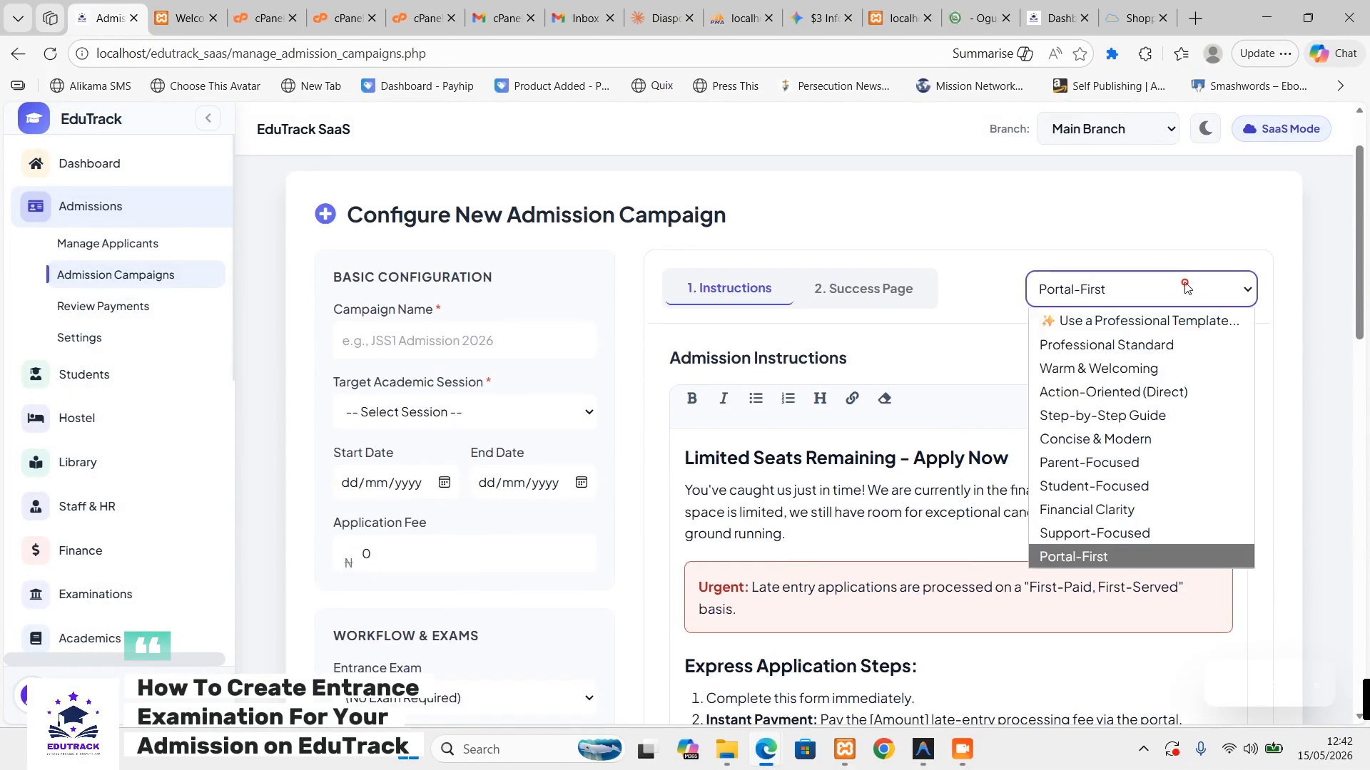
left_click(1106, 345)
left_click(649, 528)
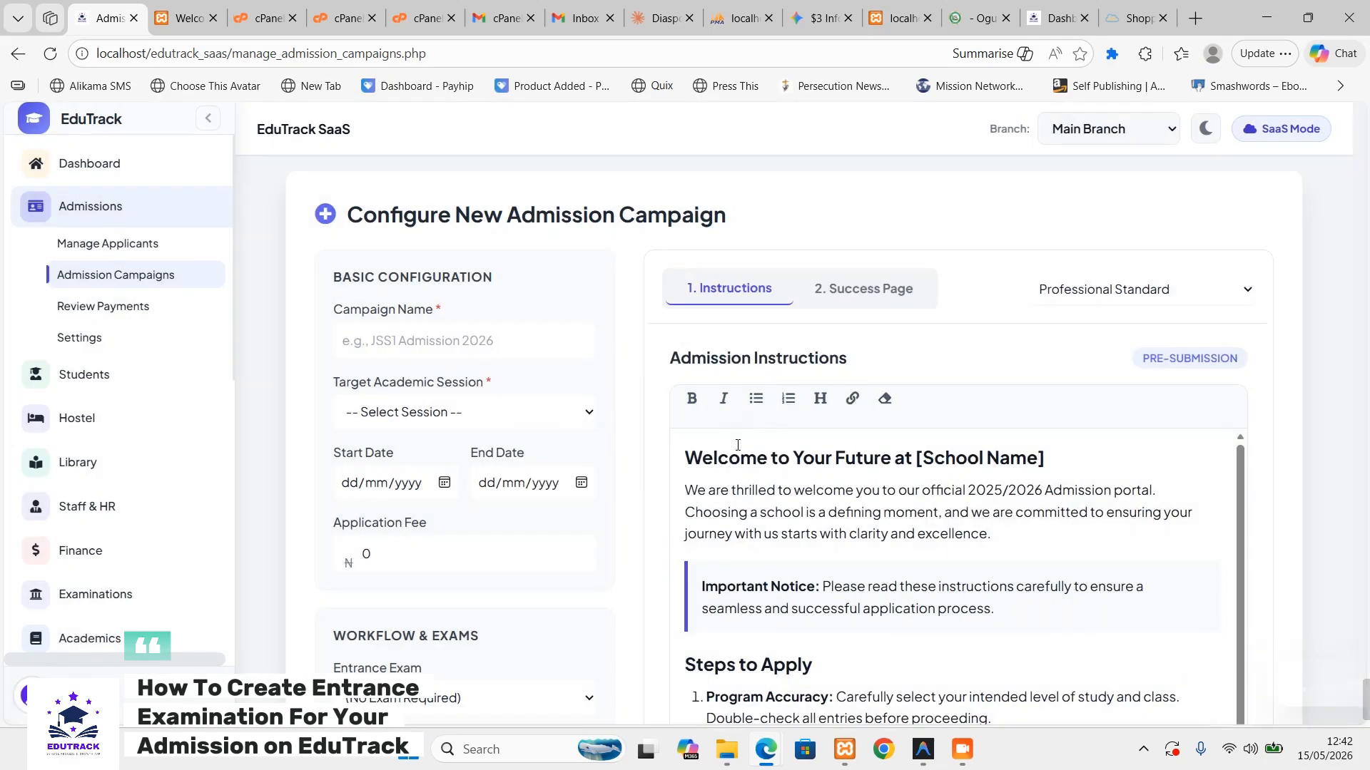
- Open the Academic Periods page under Academic Setup
scroll(737, 444, "down", 15)
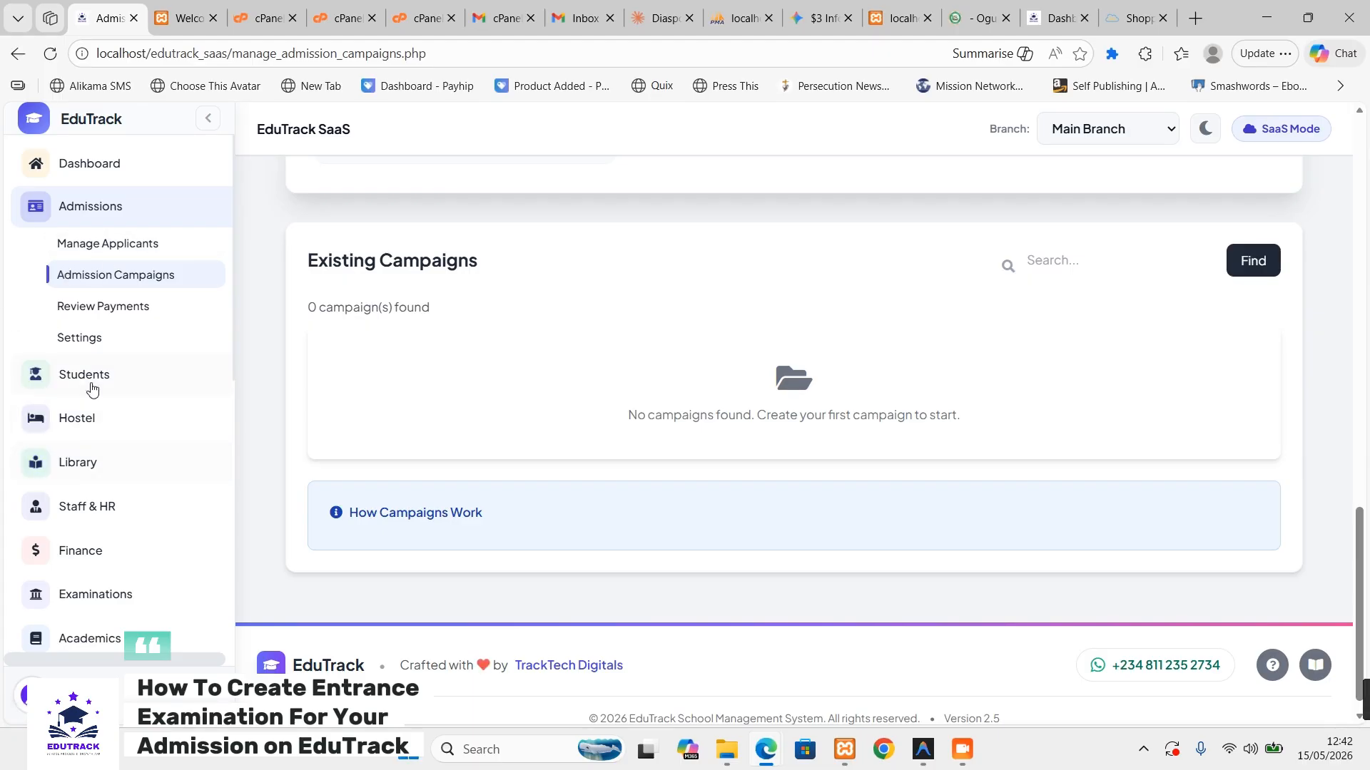
scroll(86, 520, "down", 3)
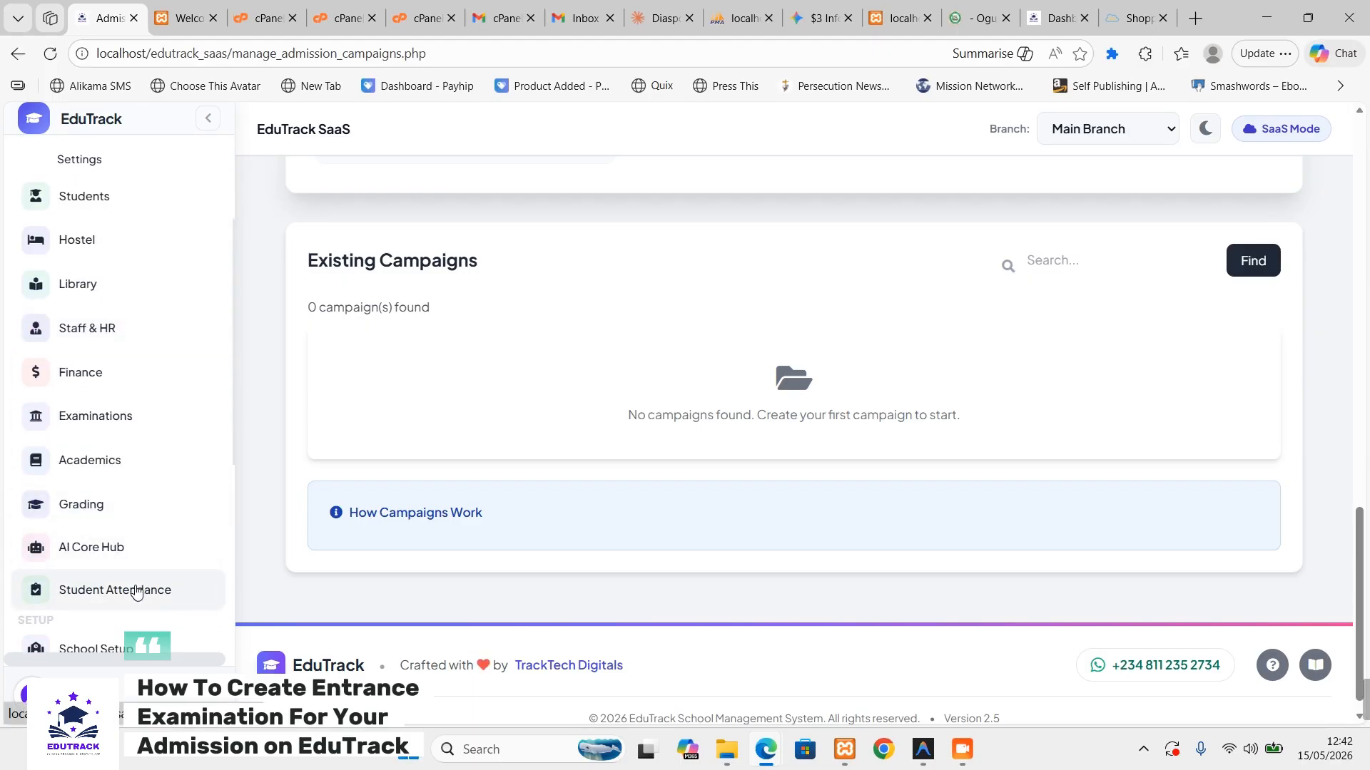
scroll(118, 592, "down", 4)
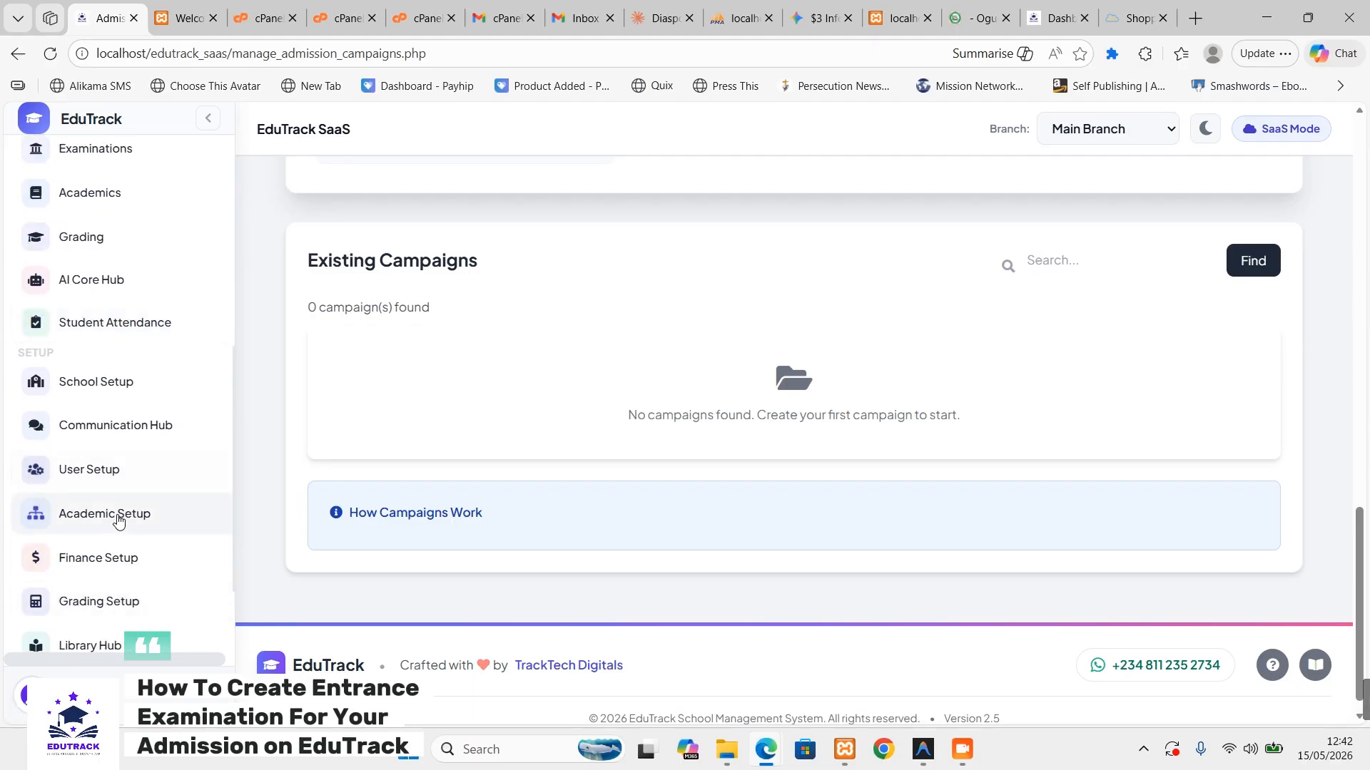
left_click(118, 514)
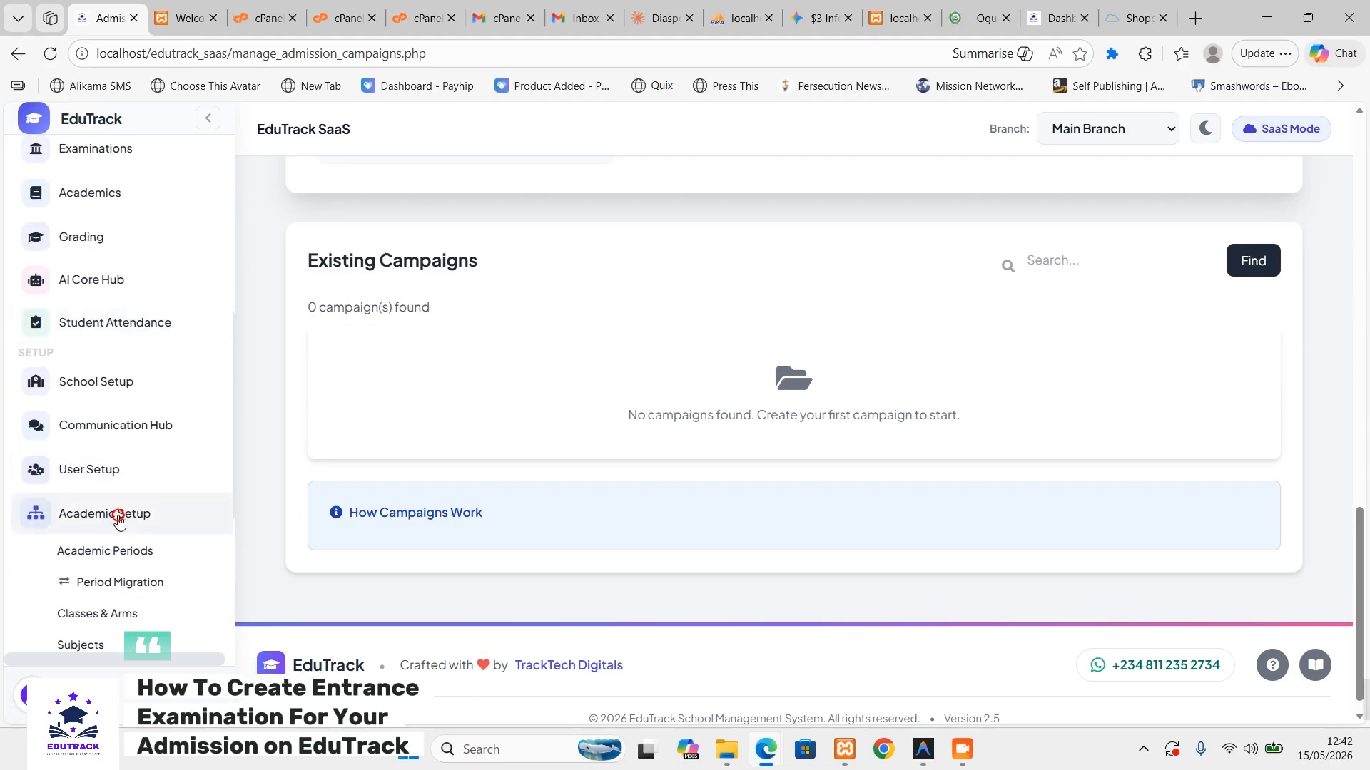
left_click(149, 555)
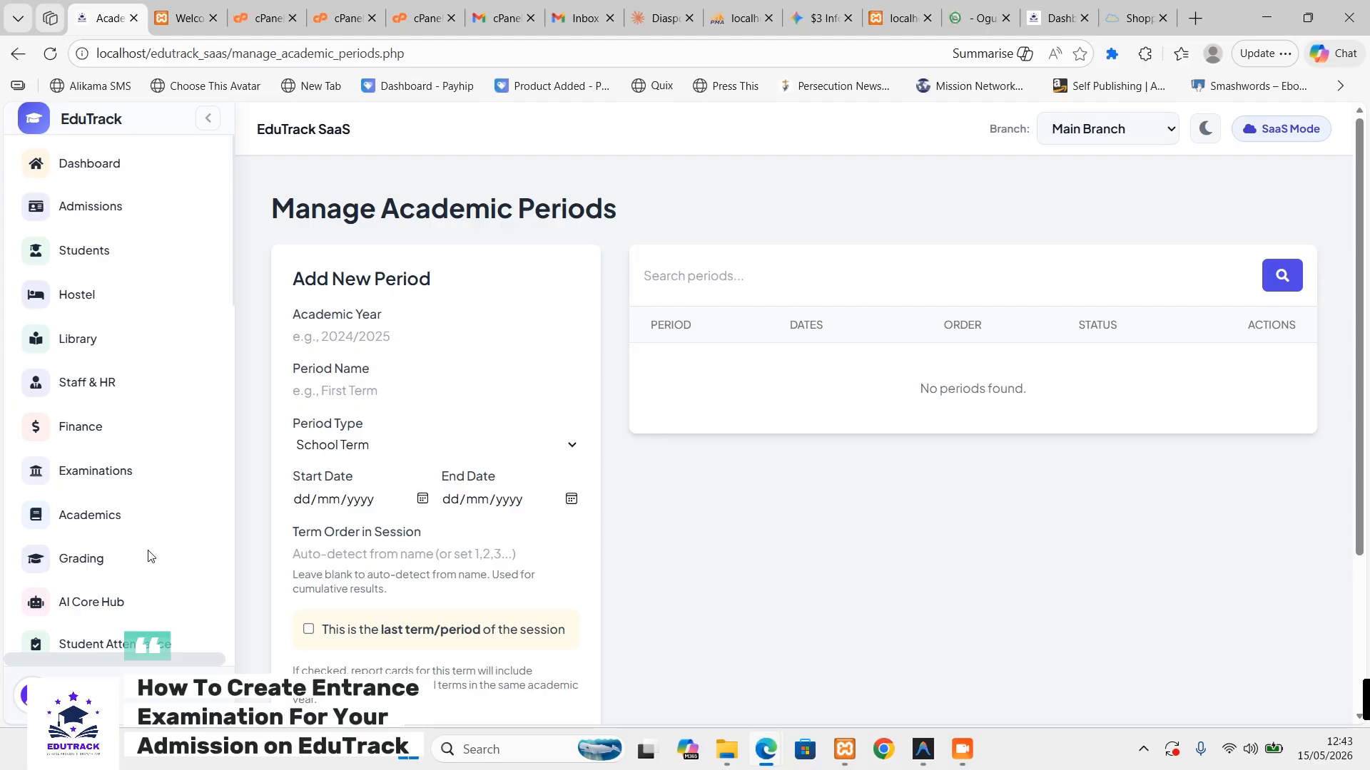
- Enter 2026/2027 as the academic year of the new period
left_click(324, 335)
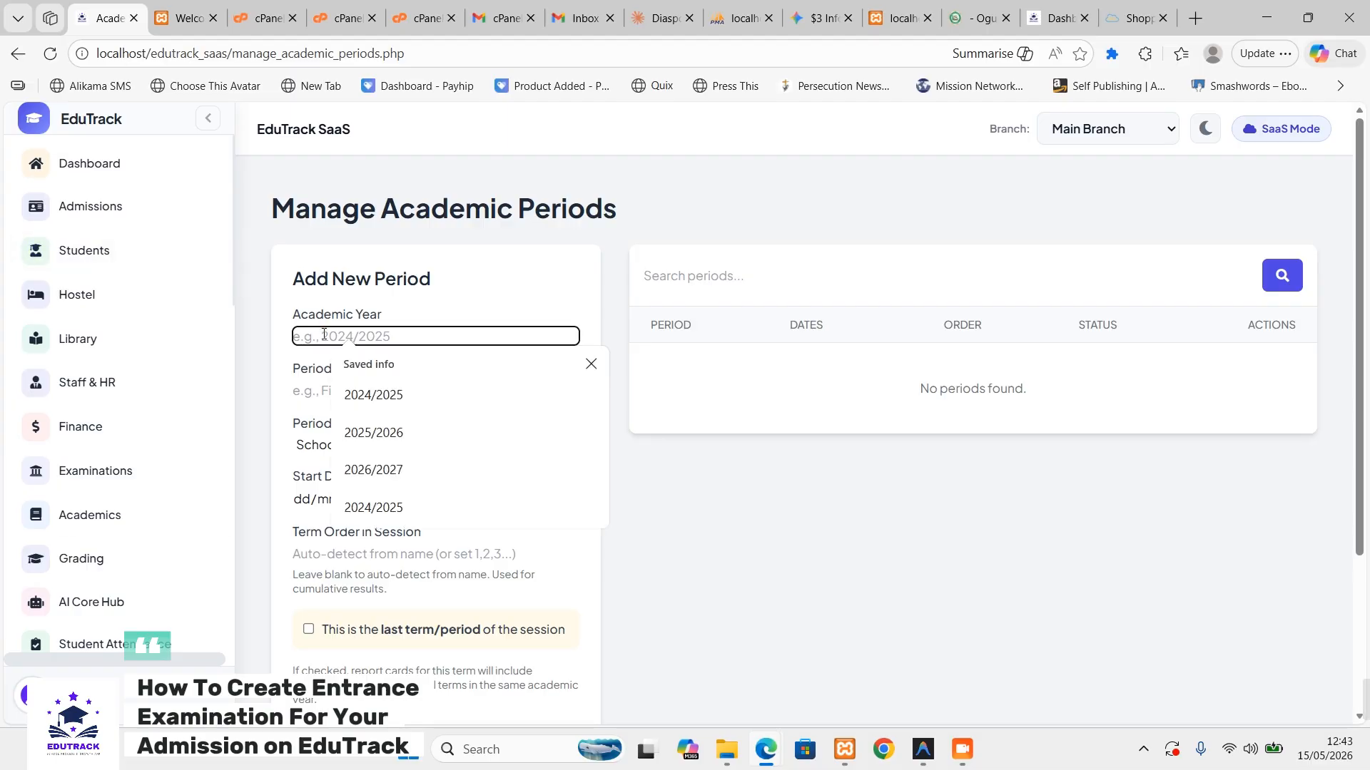
type("2026/2027")
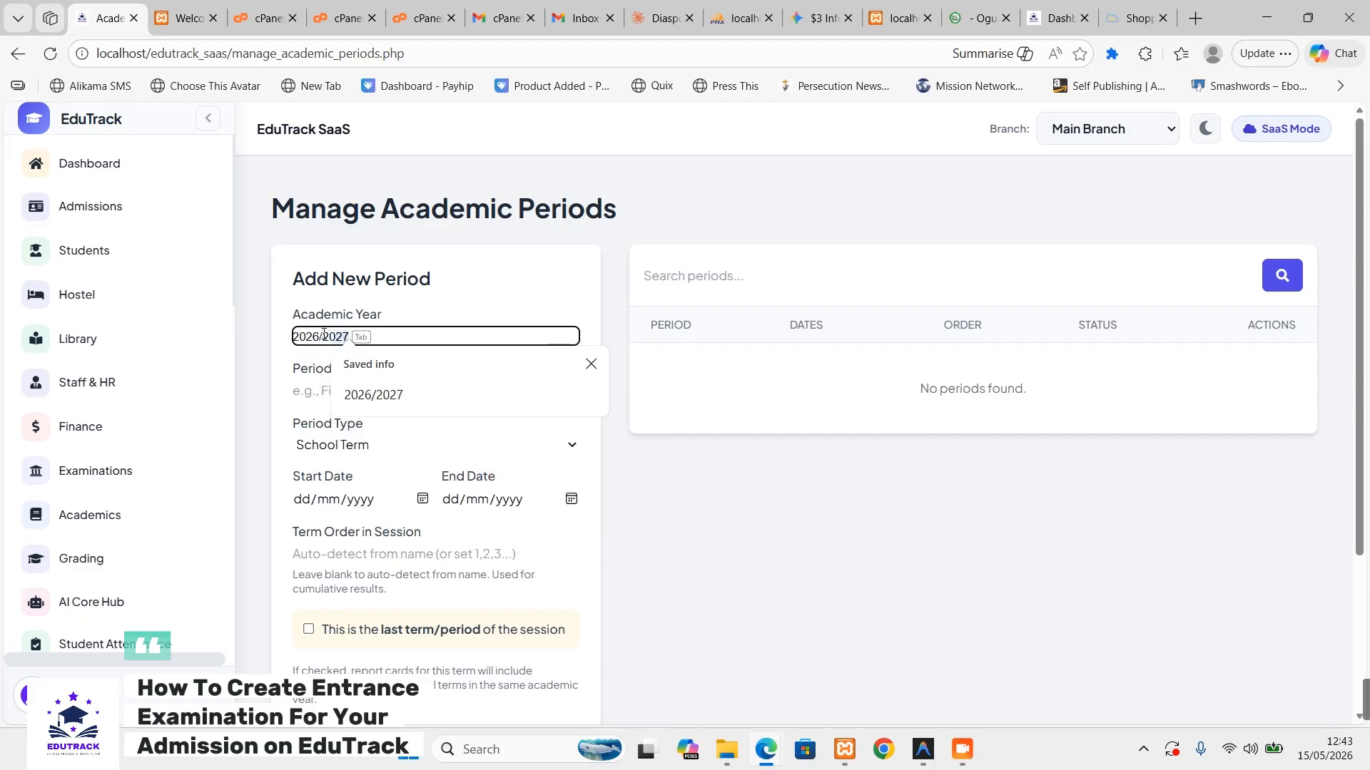
key("Tab")
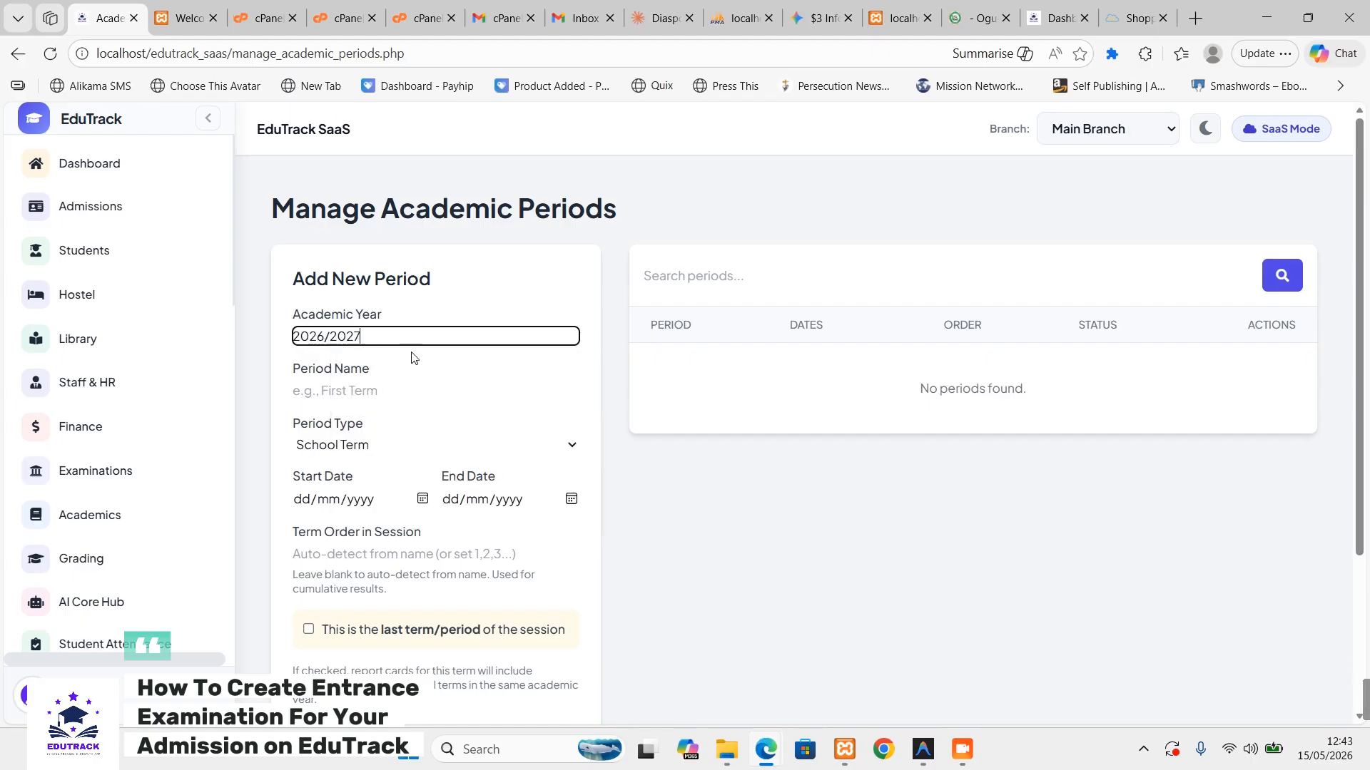
- Name the new period First Term and keep School Term as its period type
left_click(413, 390)
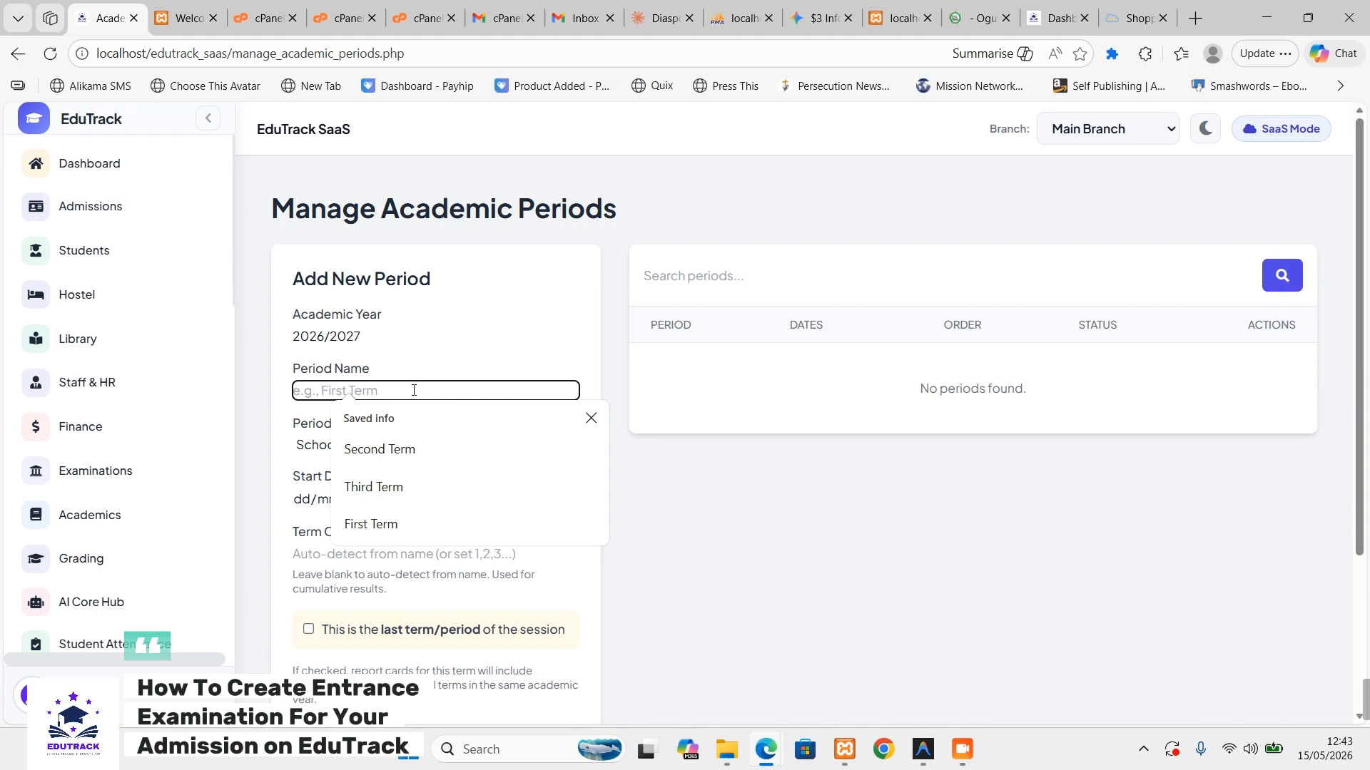
type("Full")
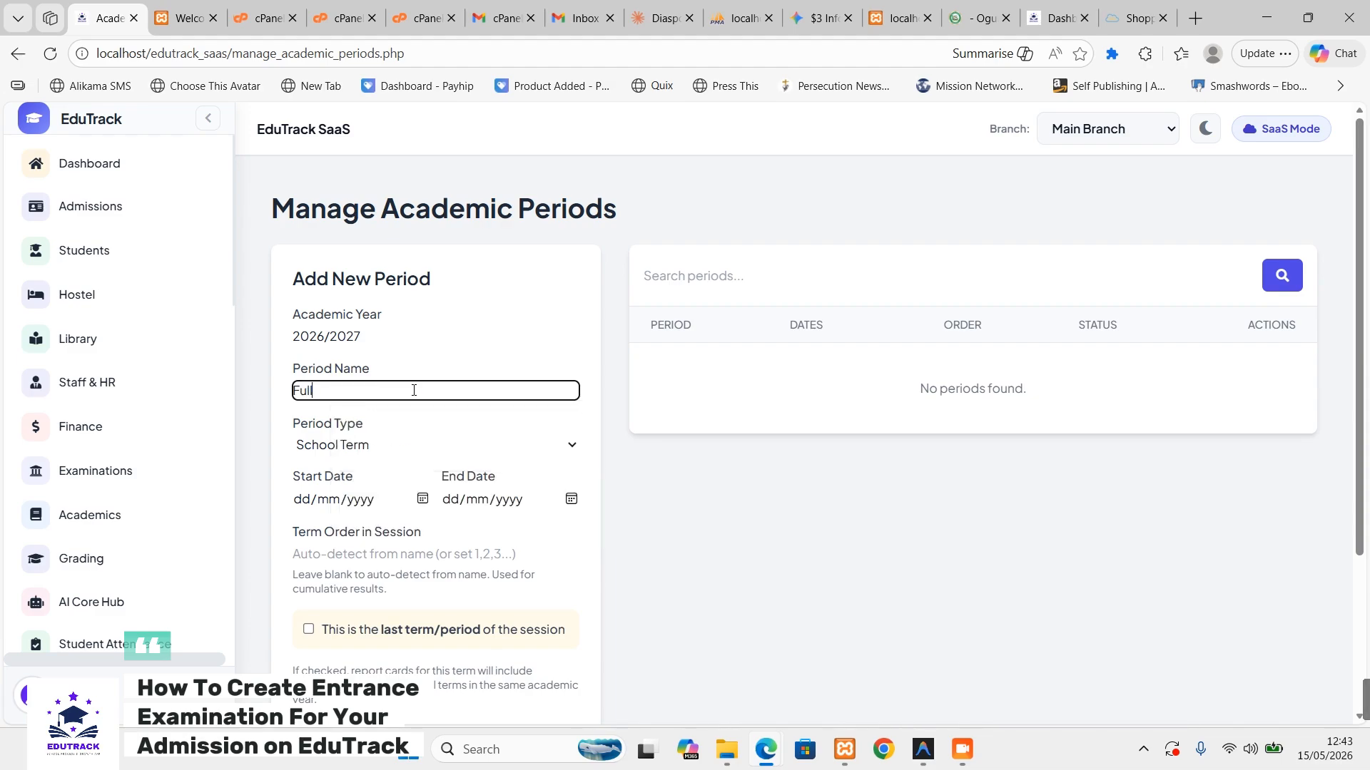
type(" Cykcle")
key("BackSpace")
key("BackSpace")
key("BackSpace")
key("BackSpace")
key("BackSpace")
key("BackSpace")
key("BackSpace")
key("BackSpace")
key("BackSpace")
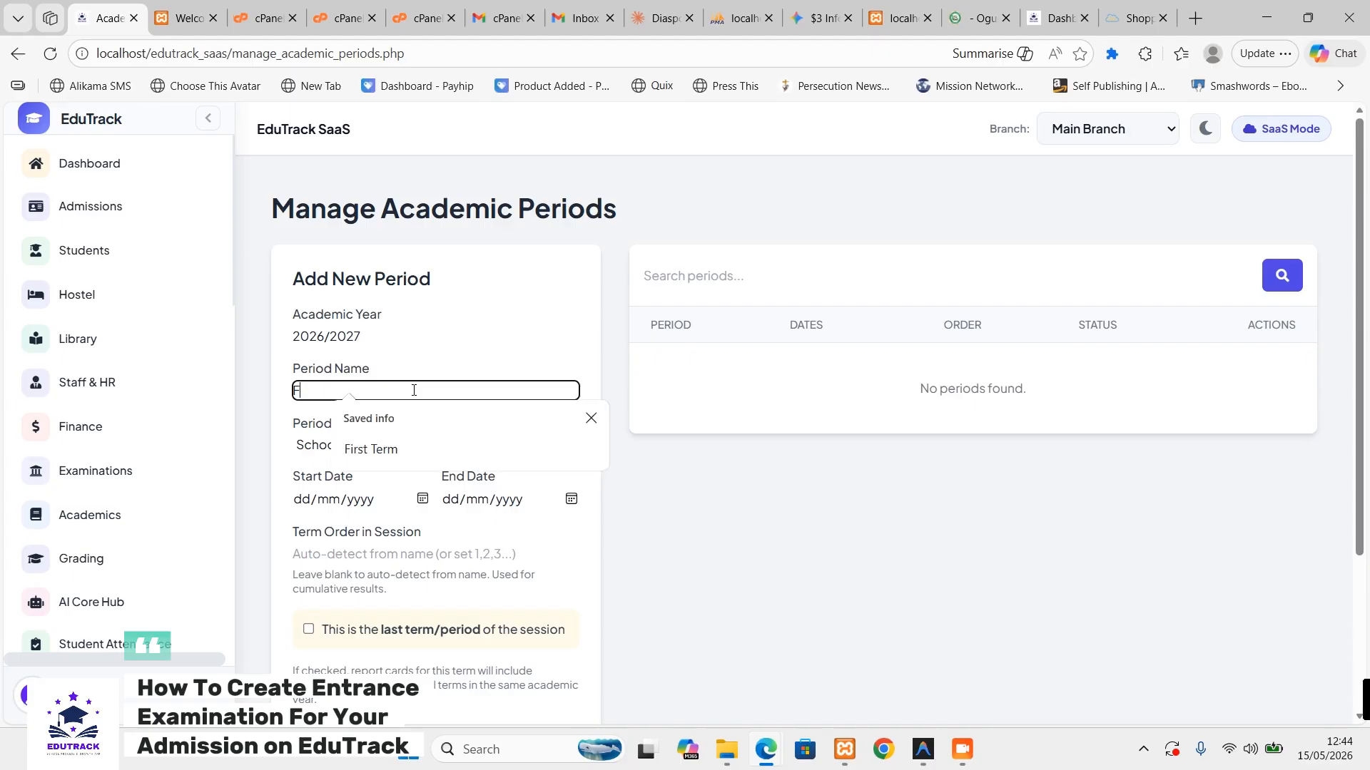
type("irst Term")
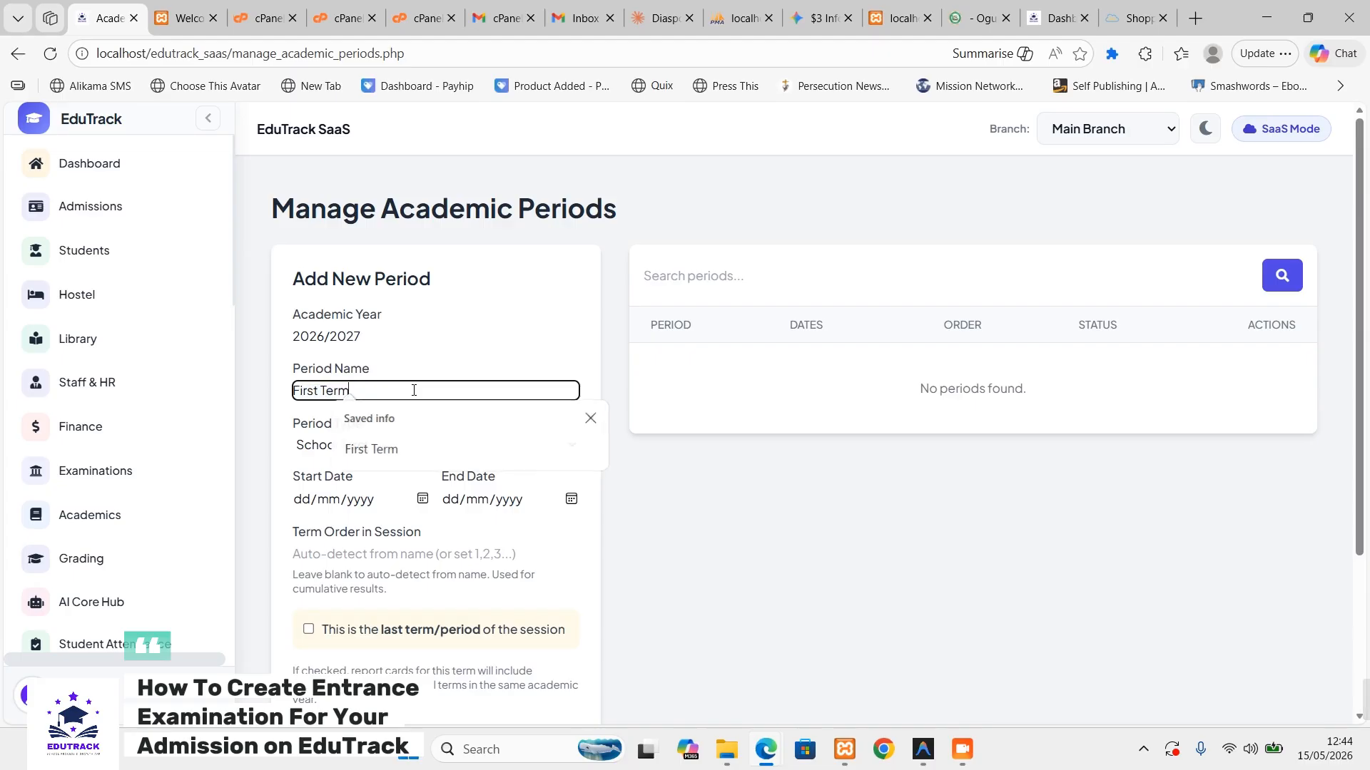
left_click(381, 452)
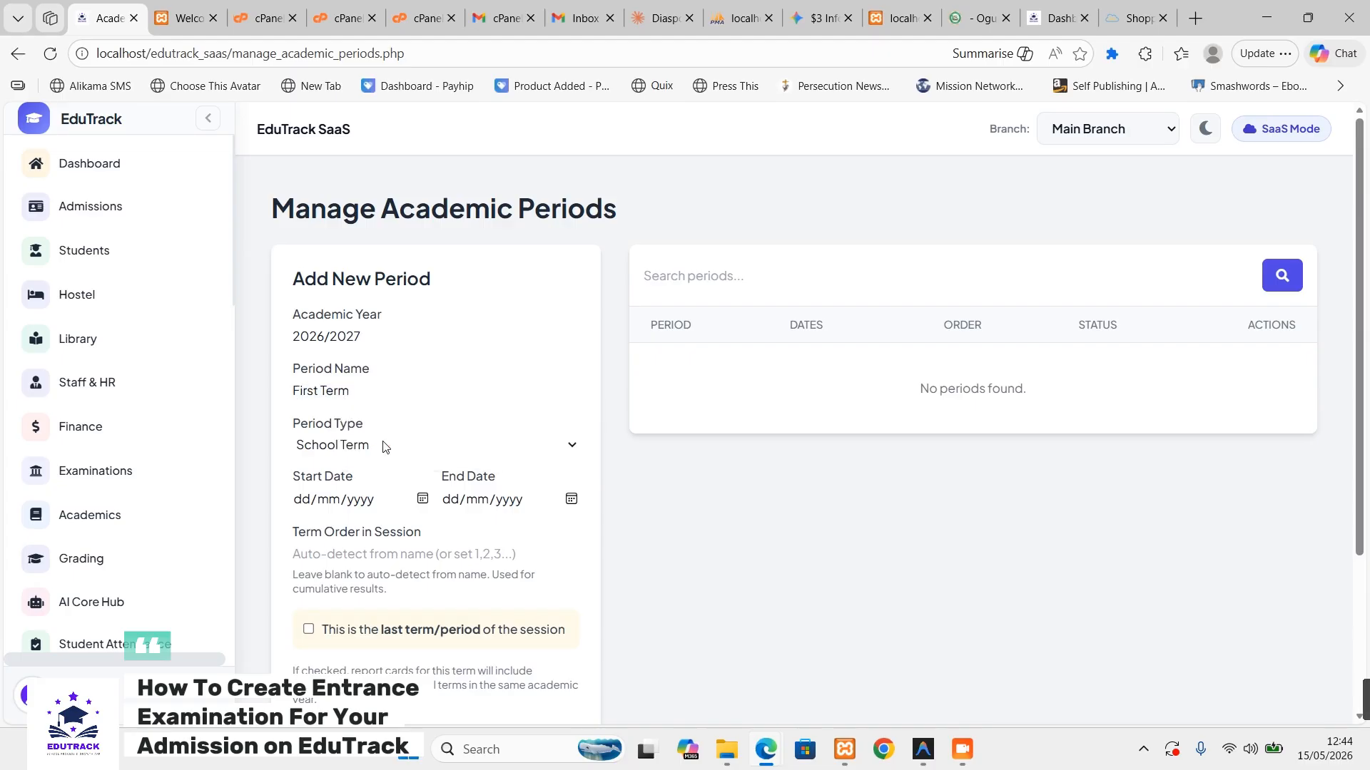
left_click(384, 446)
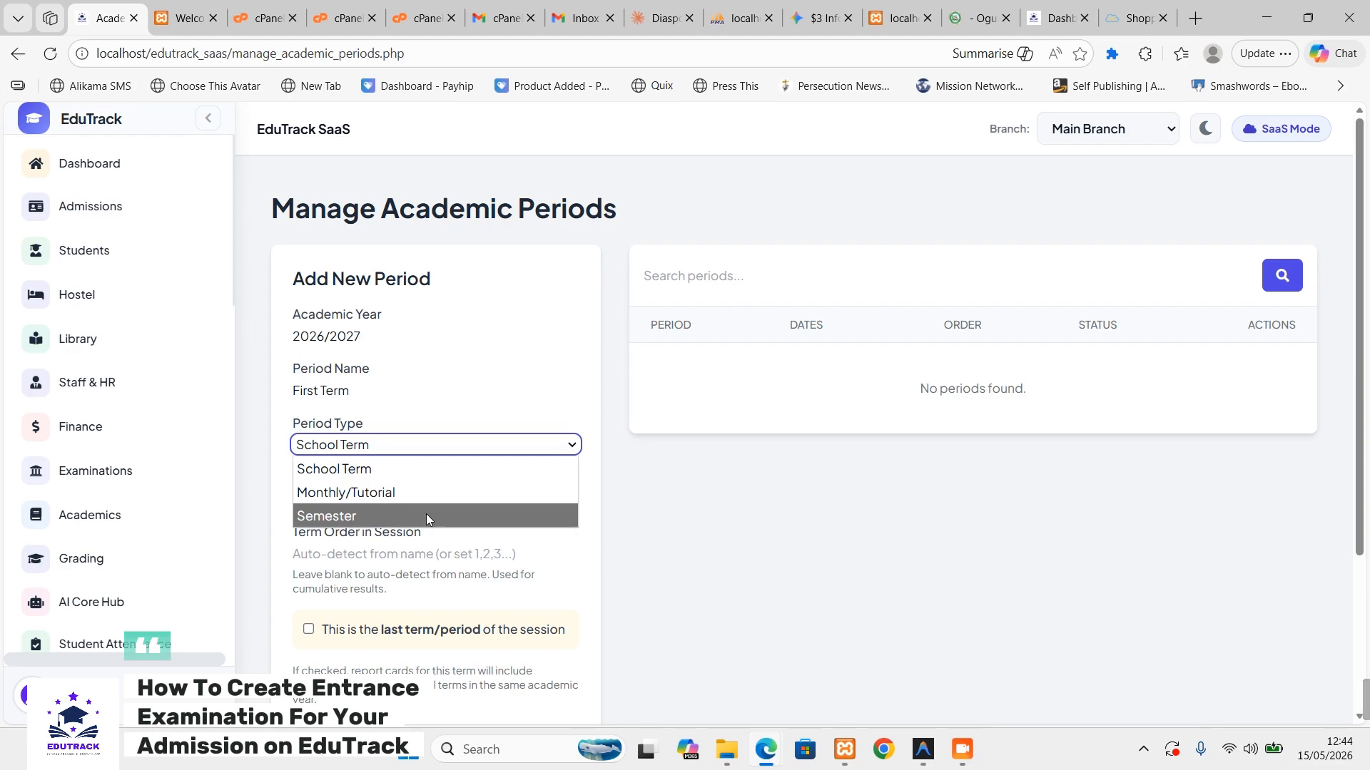
left_click(675, 468)
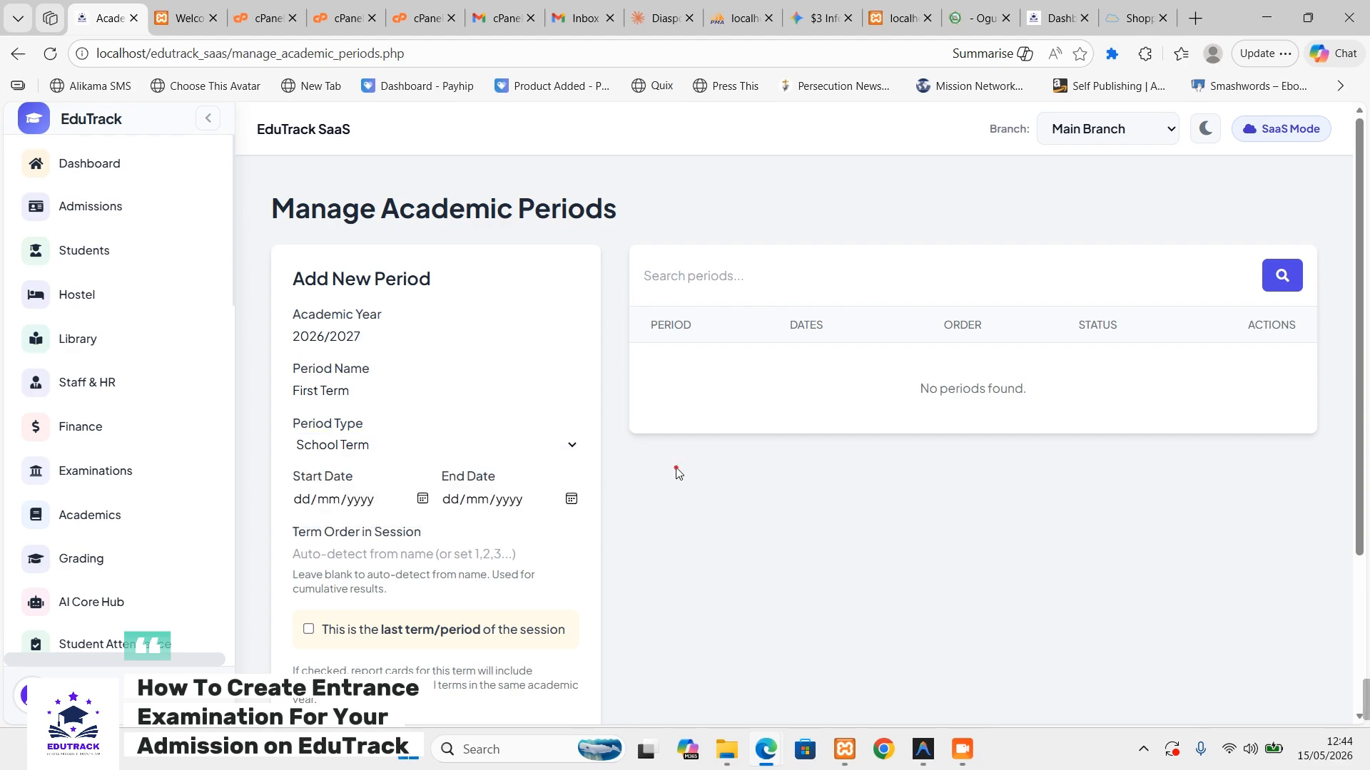
- Set the period's start date to 05/05/2026 and its end date to 29/08/2026
left_click(305, 499)
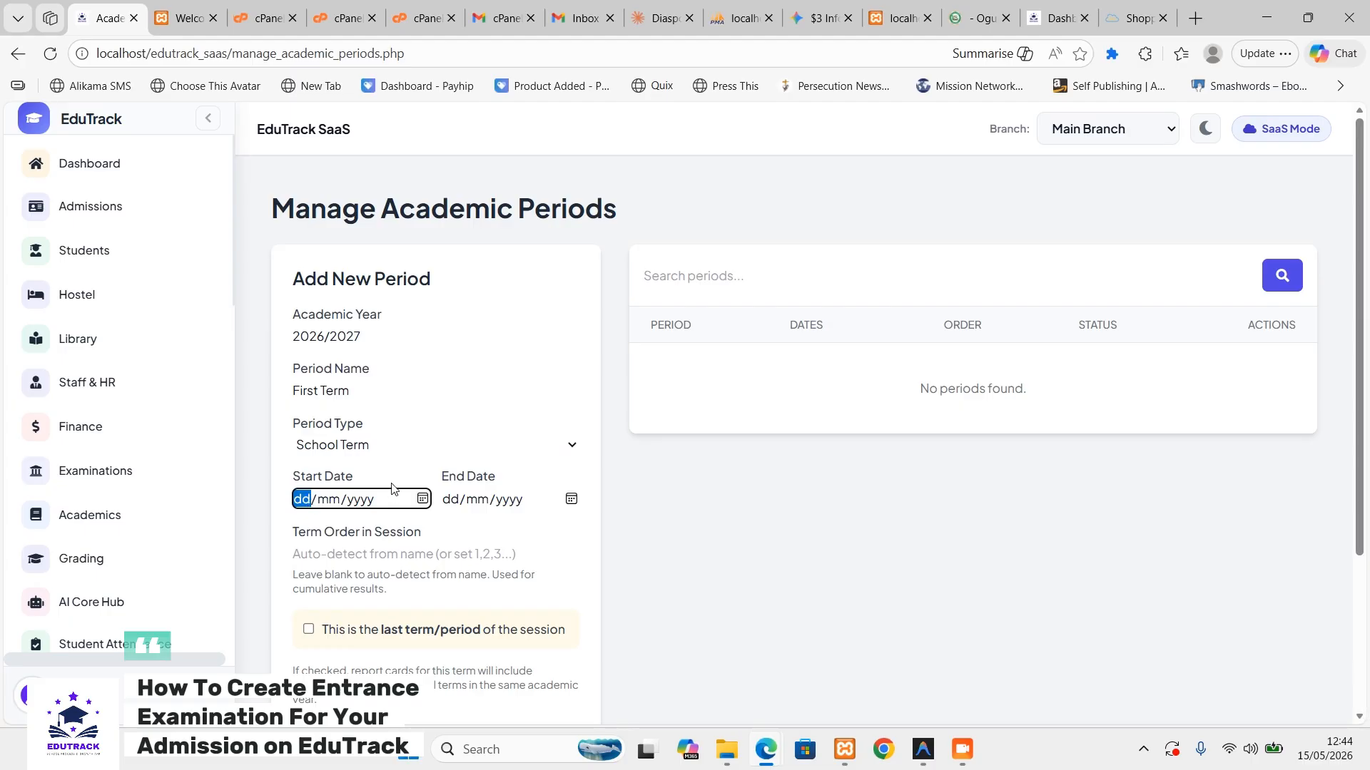
left_click(422, 499)
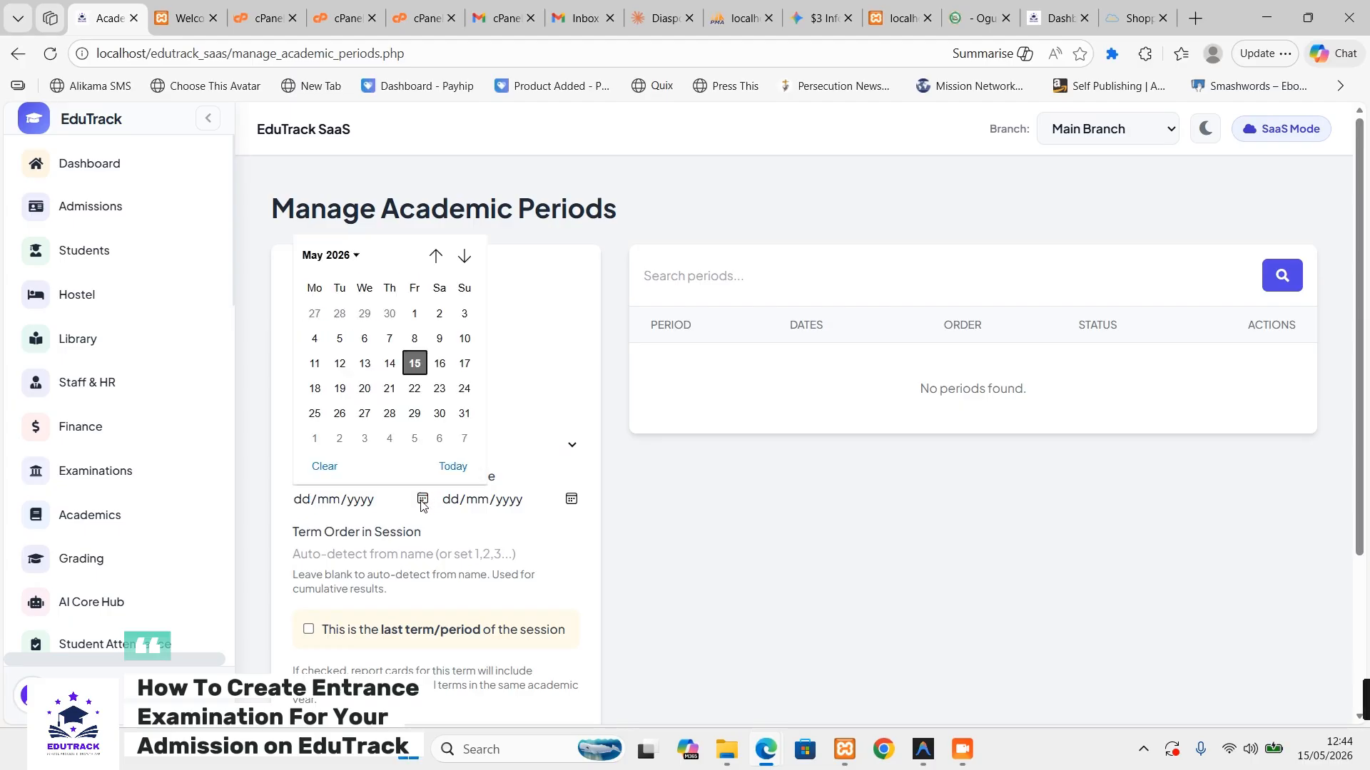
left_click(339, 338)
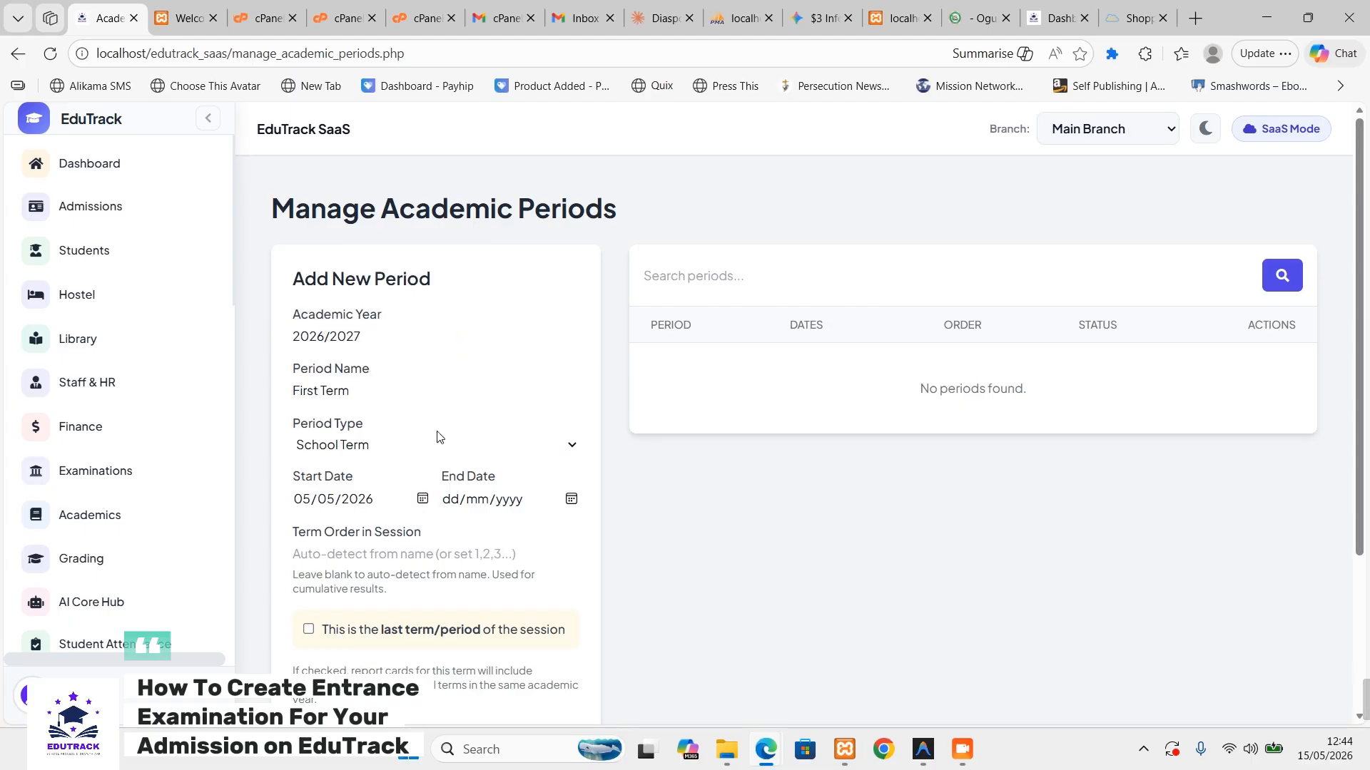
left_click(571, 498)
left_click(614, 256)
left_click(614, 255)
left_click(615, 255)
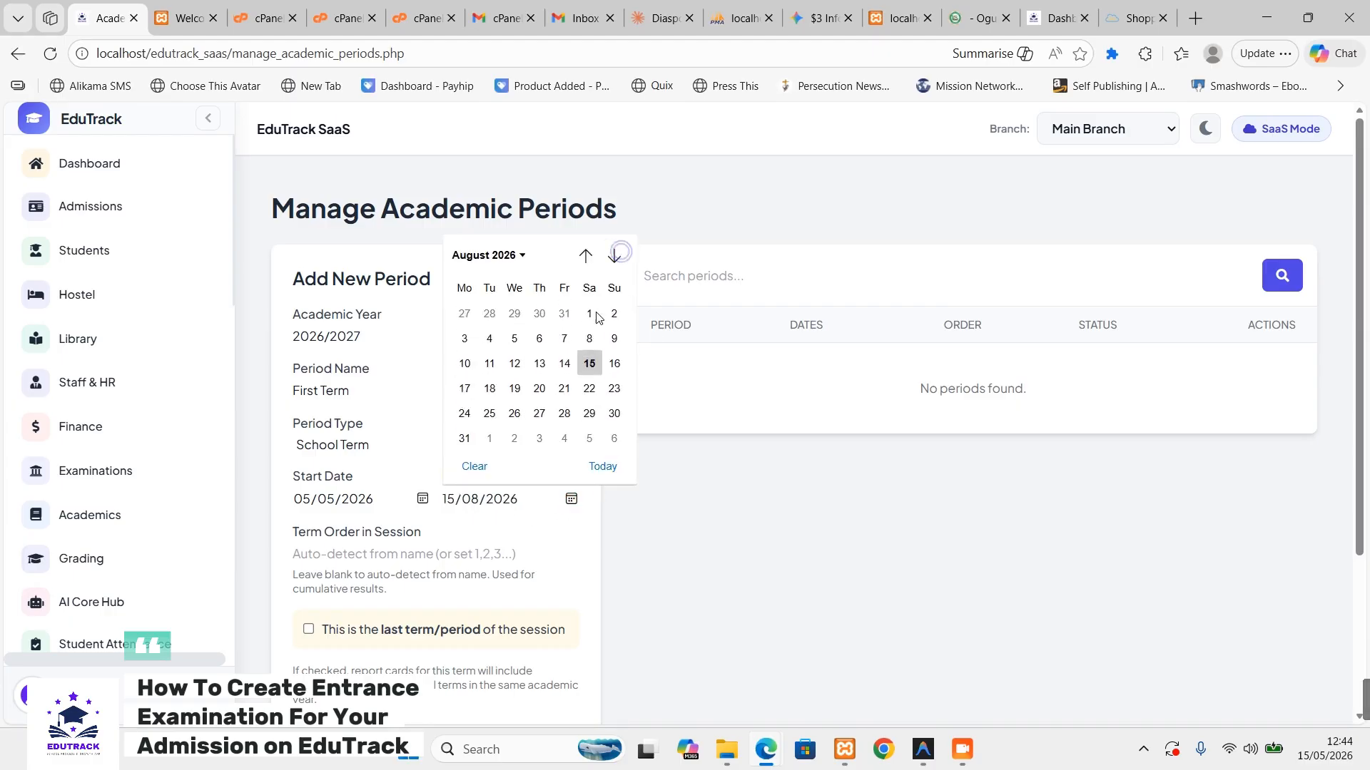
left_click(589, 415)
- Add the period without marking it as the last term of the session
scroll(542, 553, "down", 3)
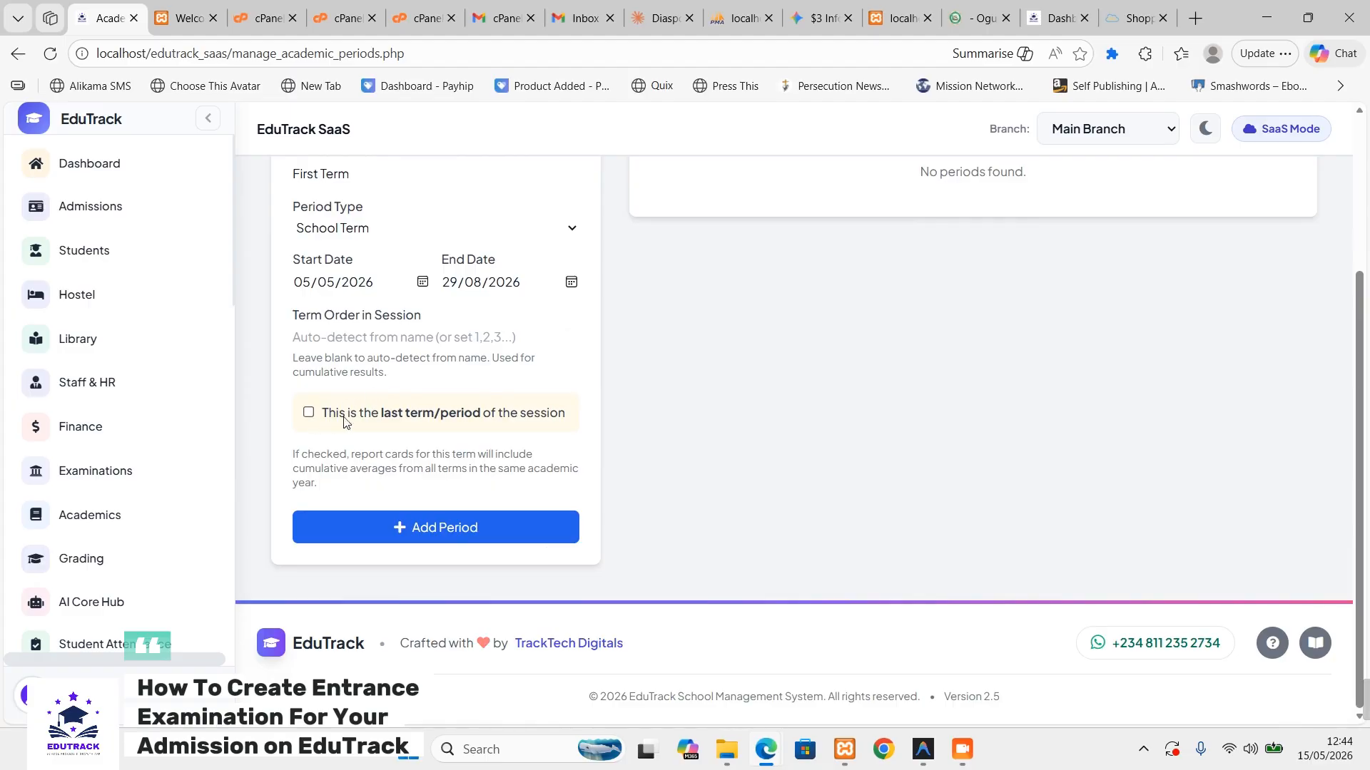
scroll(419, 410, "up", 1)
scroll(442, 471, "down", 1)
left_click(453, 533)
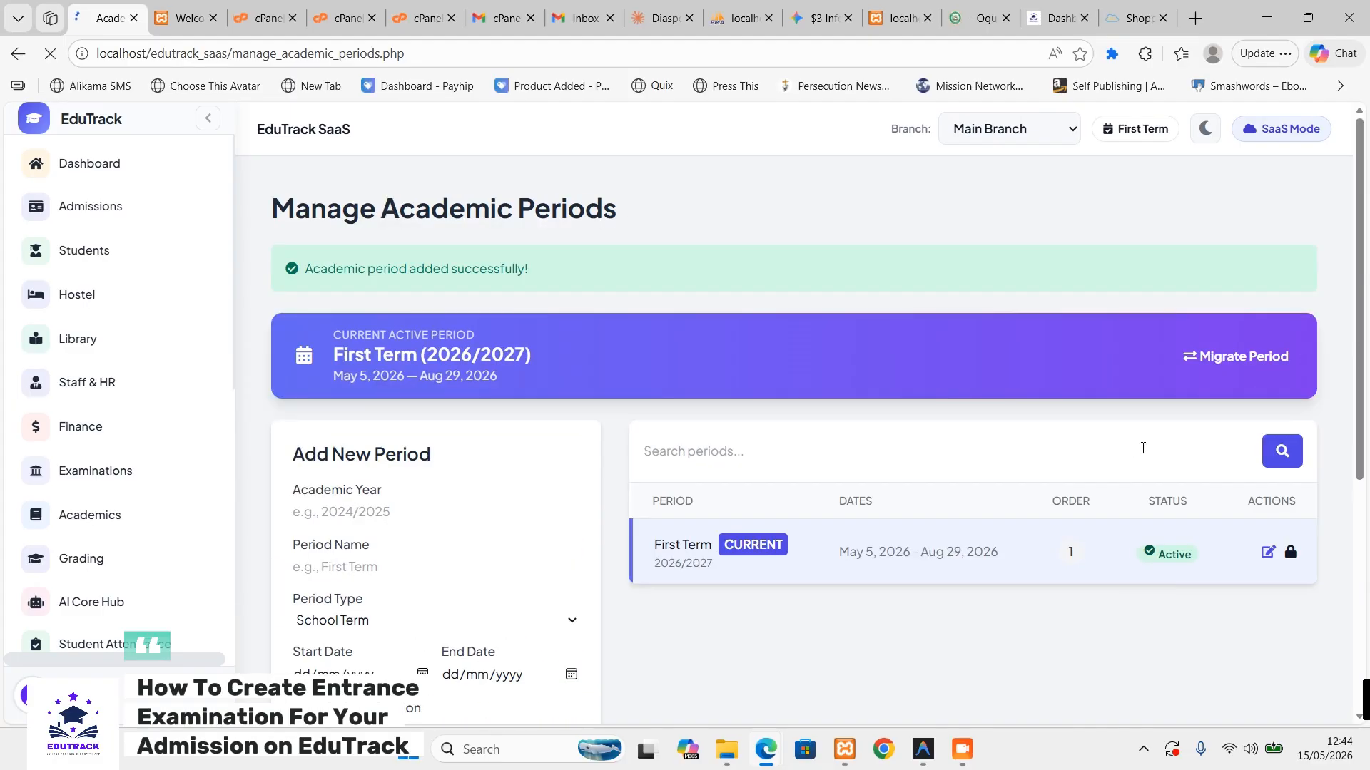
- Review the academic periods page and open the Classes & Arms page under Academic Setup
scroll(1187, 511, "down", 2)
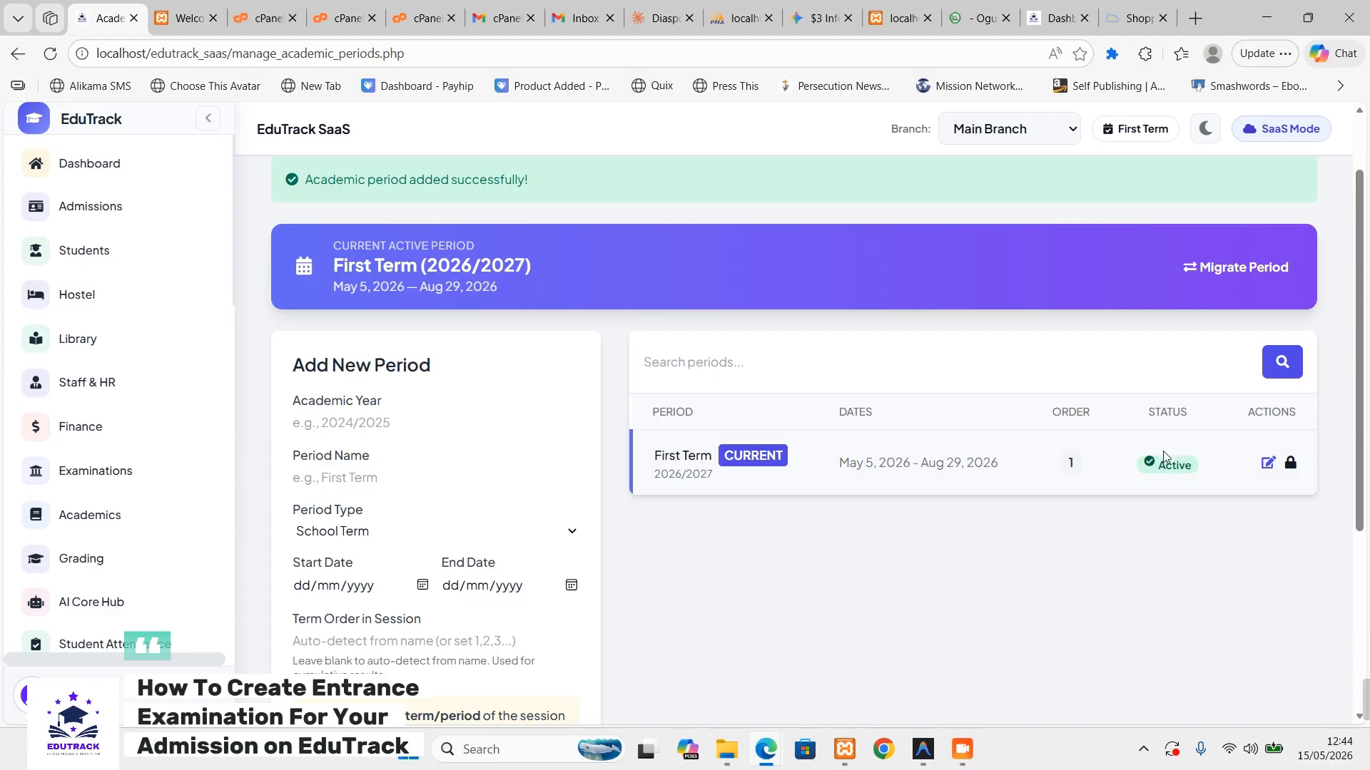
scroll(127, 458, "down", 1)
scroll(127, 458, "down", 10)
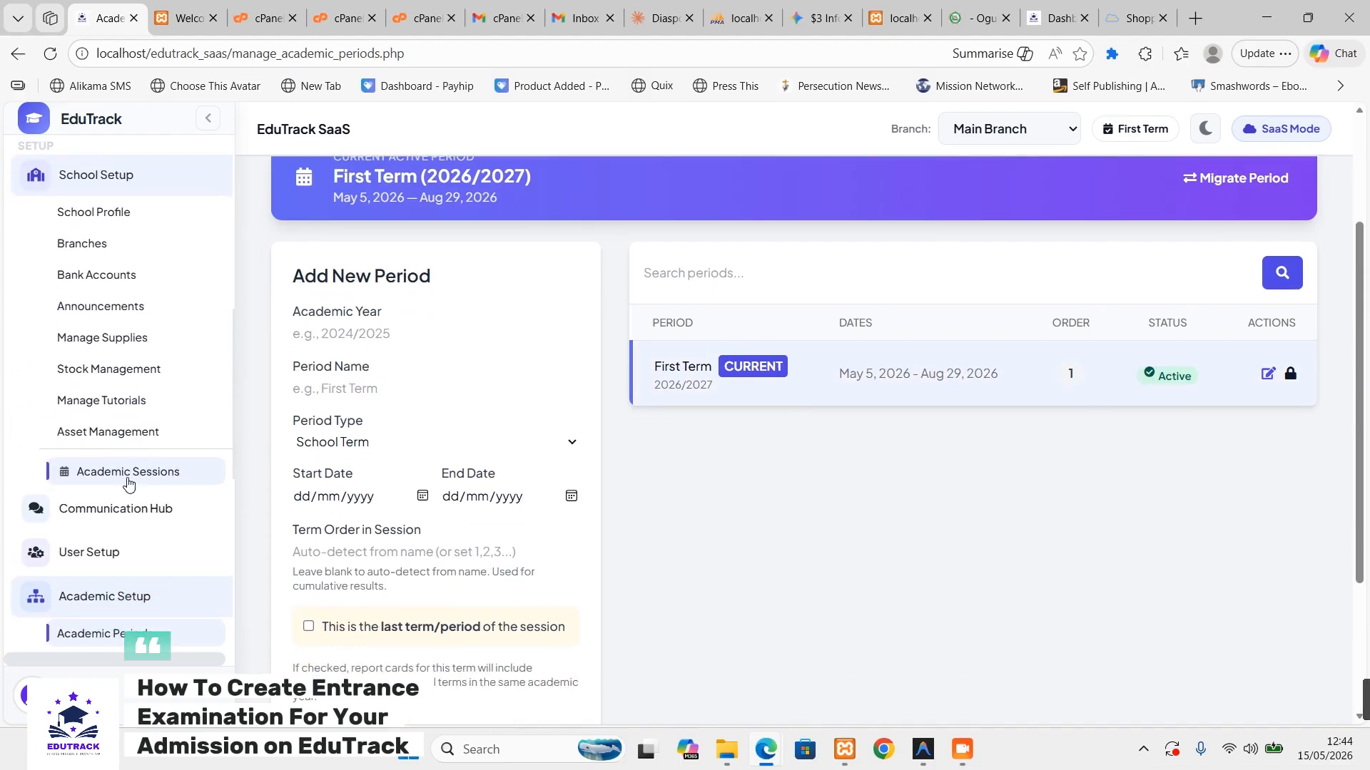
scroll(1203, 451, "down", 3)
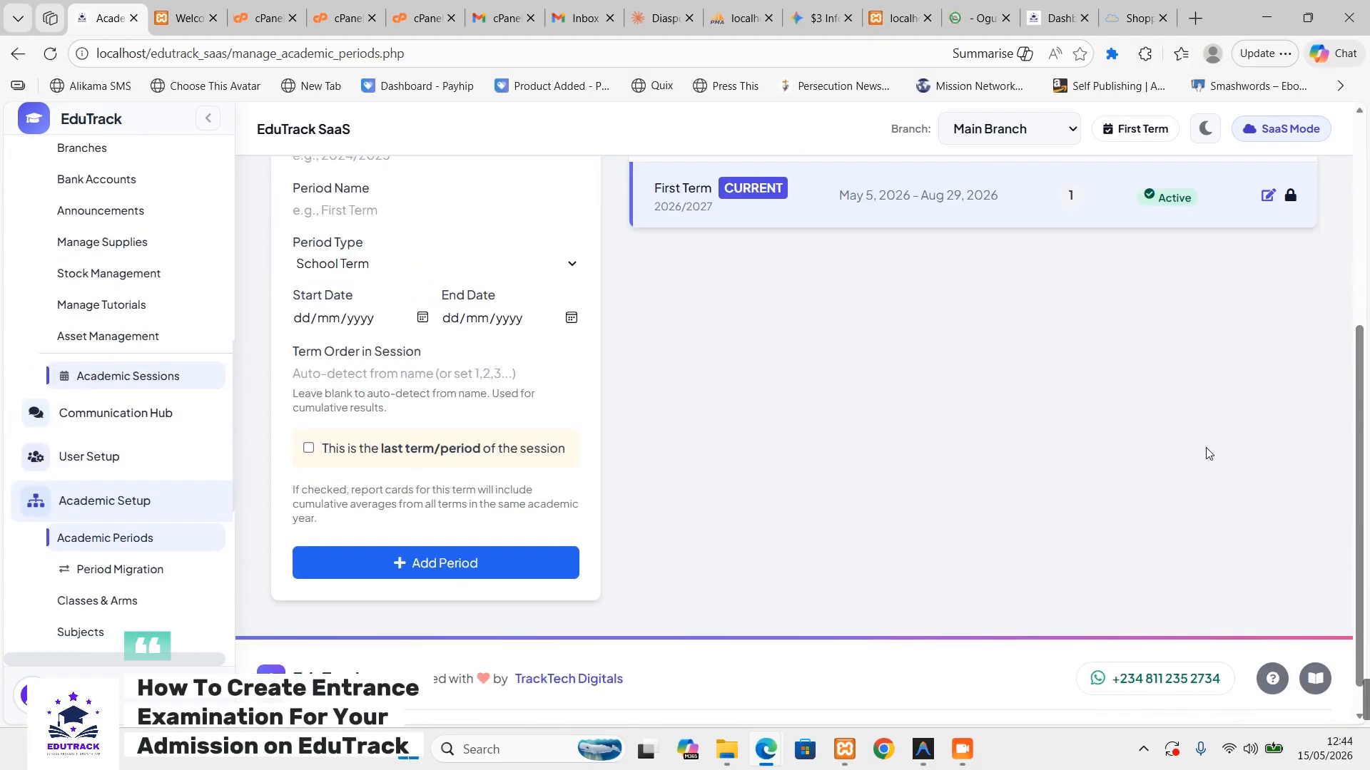
scroll(1201, 453, "up", 5)
scroll(104, 582, "down", 1)
scroll(104, 581, "down", 4)
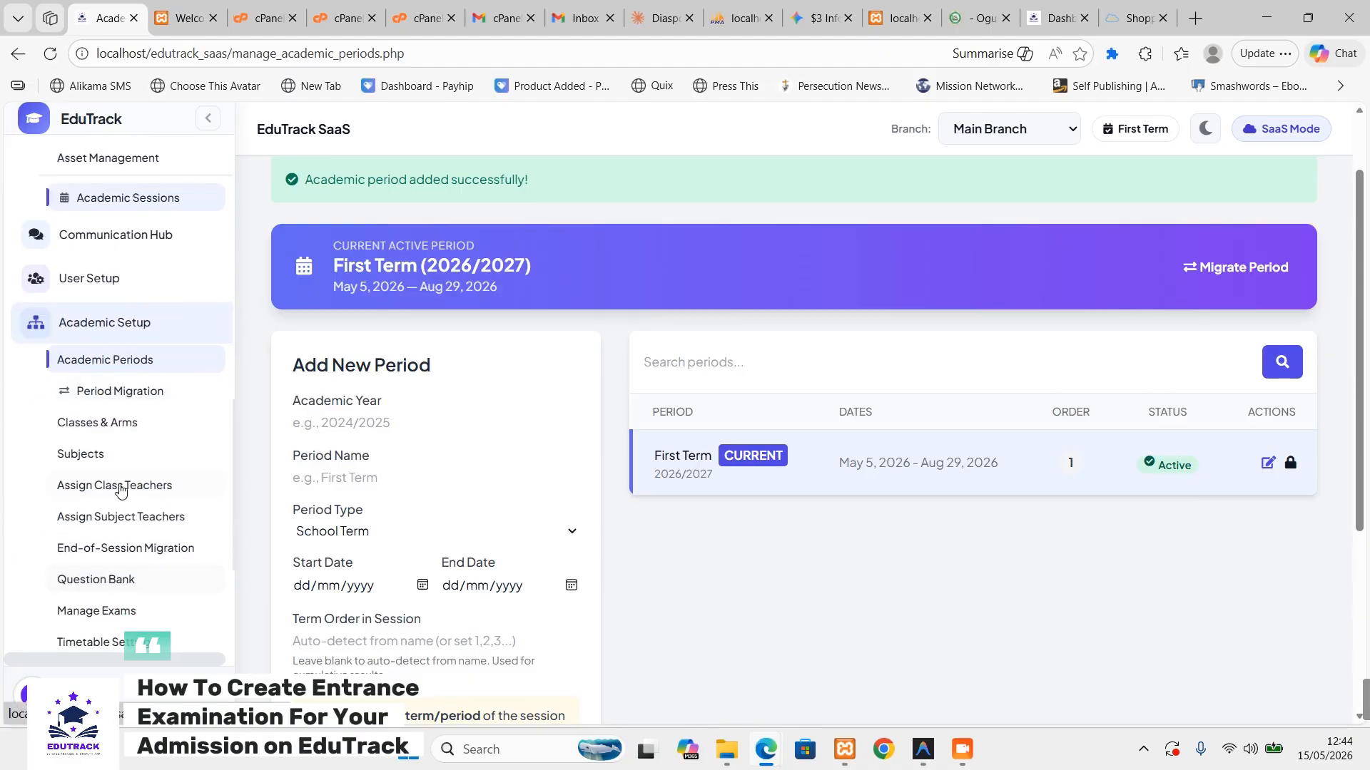
left_click(119, 421)
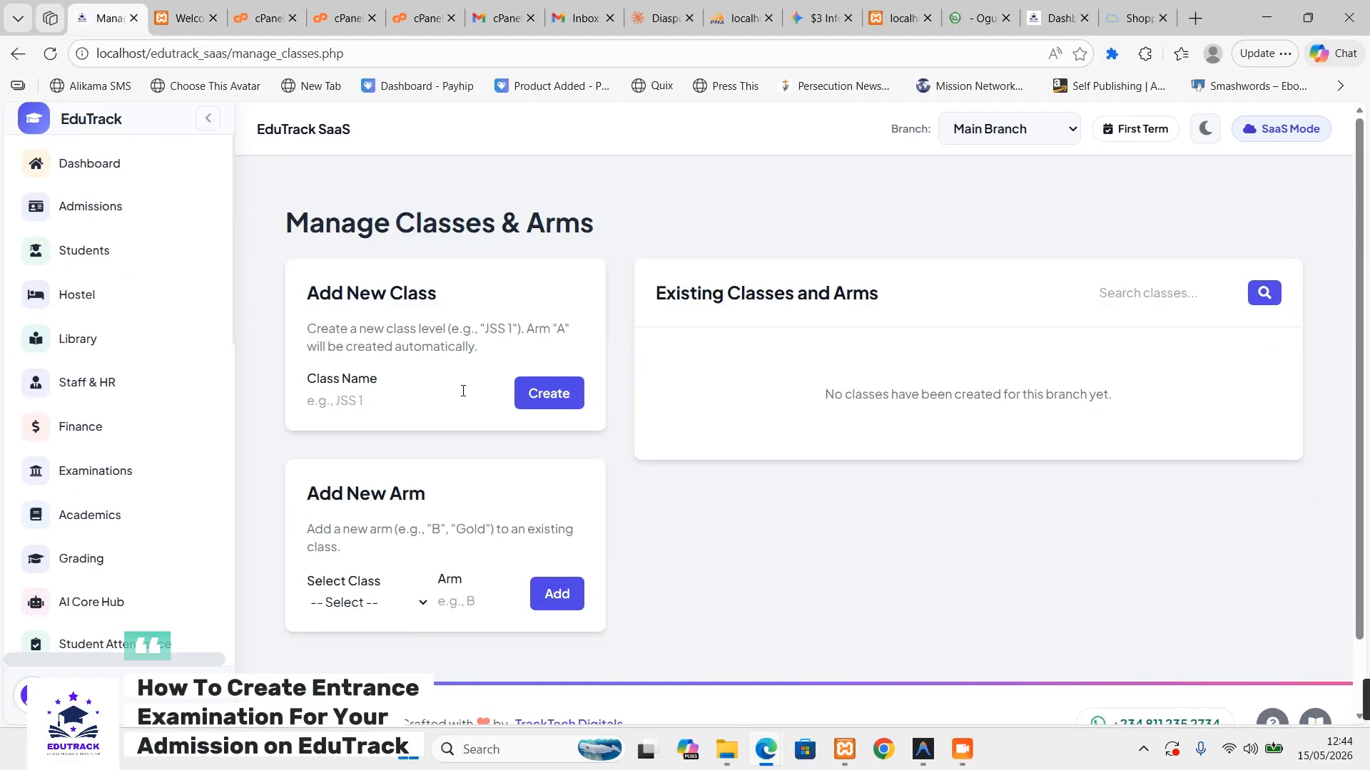
- Create a new class level named JSS 1
left_click(383, 400)
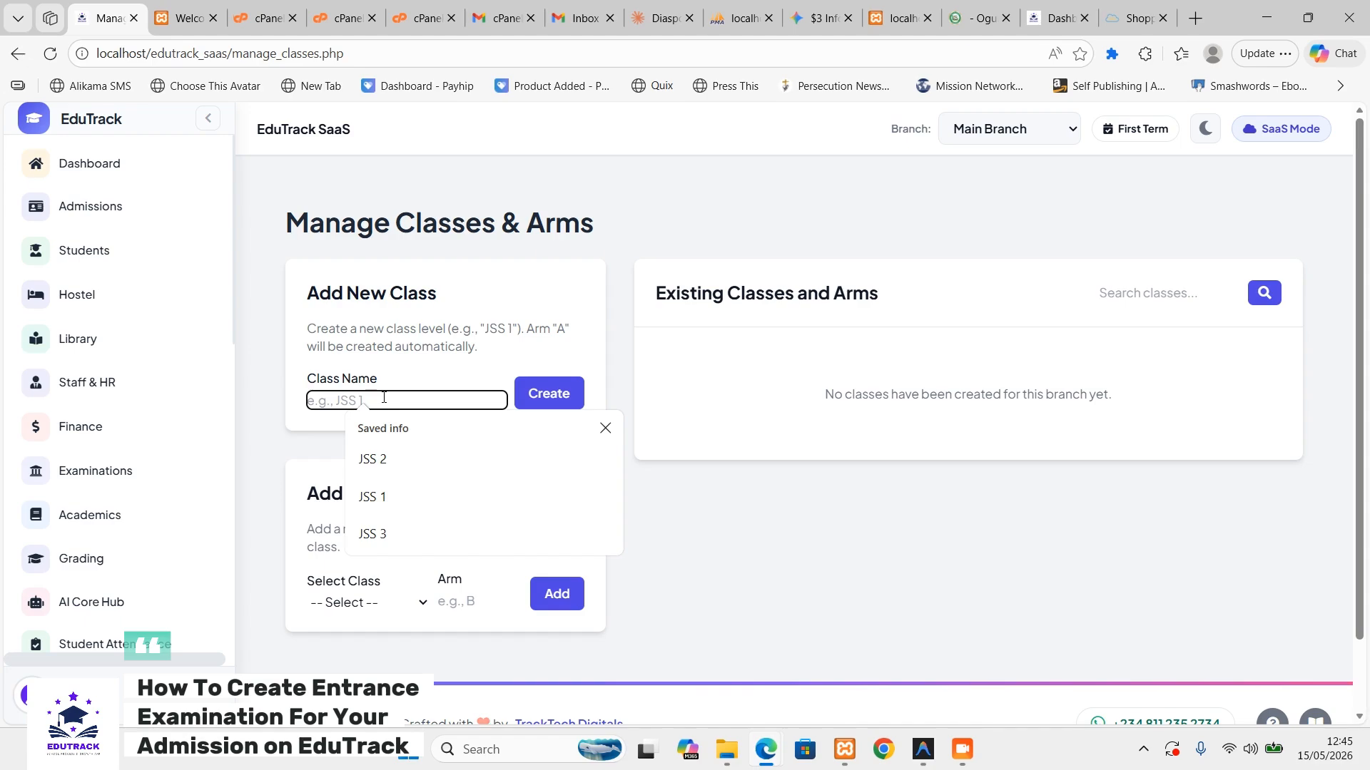
type("JSS 1")
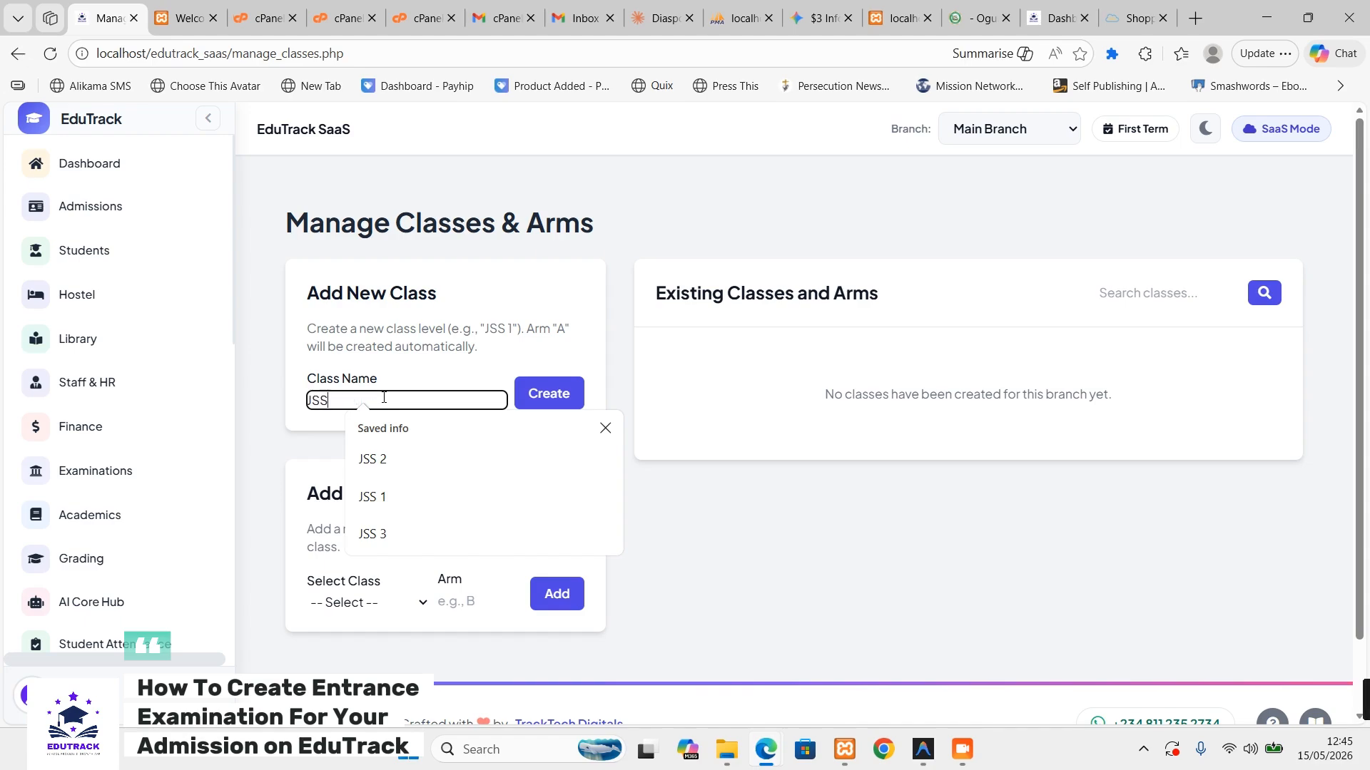
left_click(543, 393)
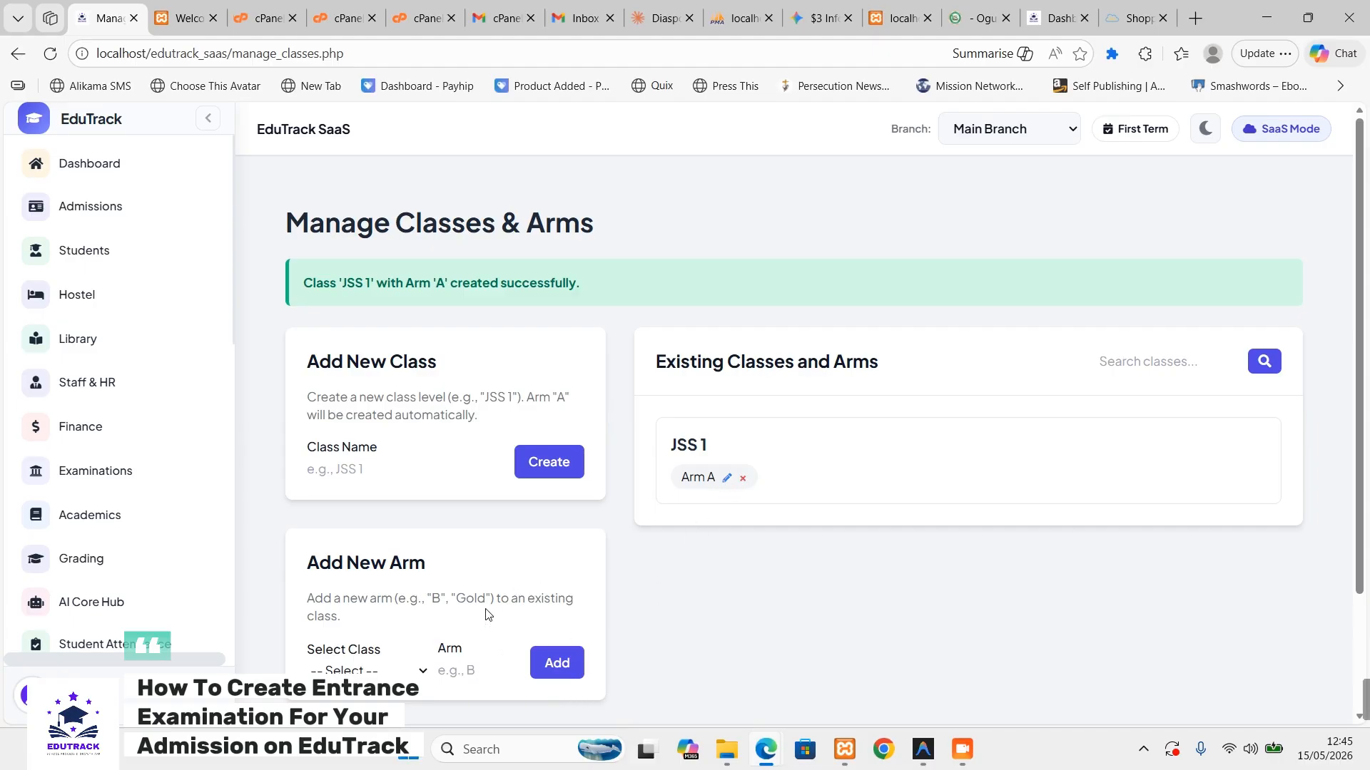
- Add an arm named B to the JSS 1 class
left_click(354, 671)
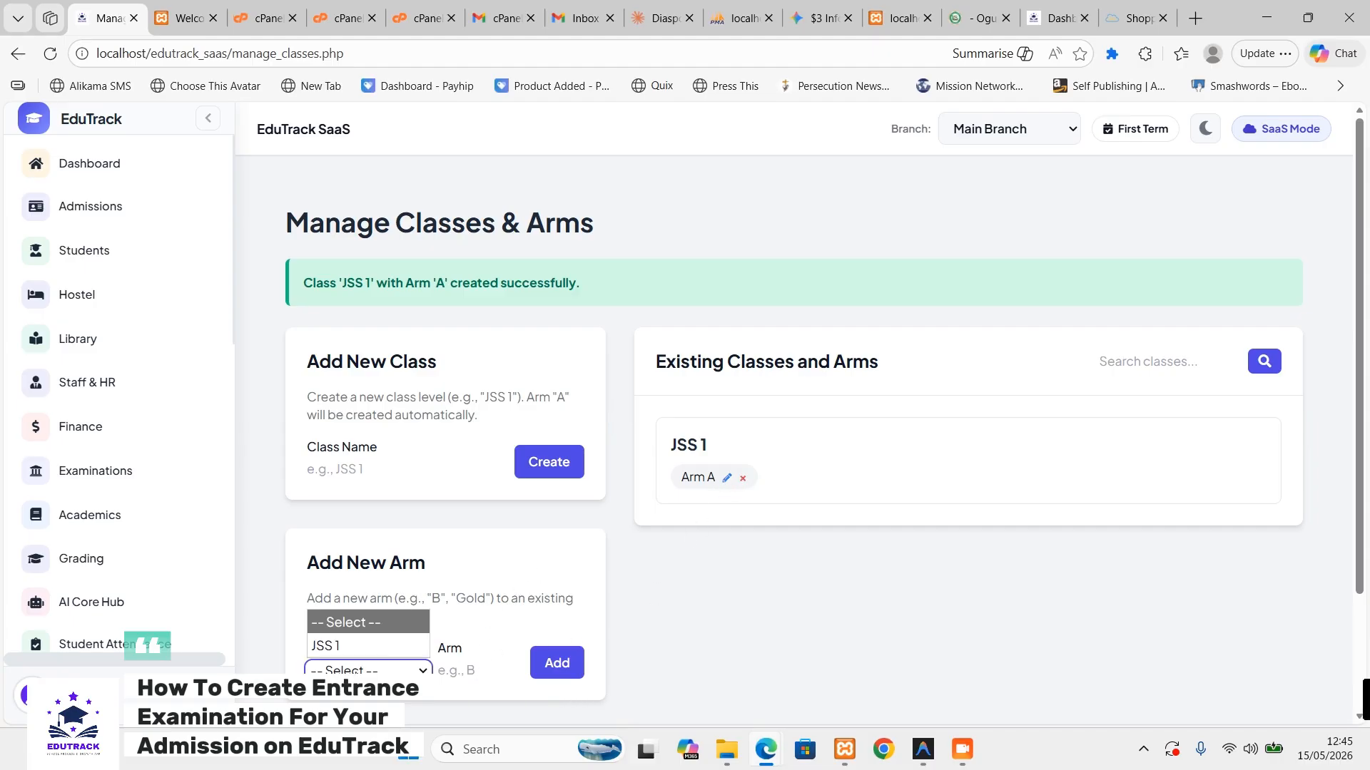
left_click(361, 646)
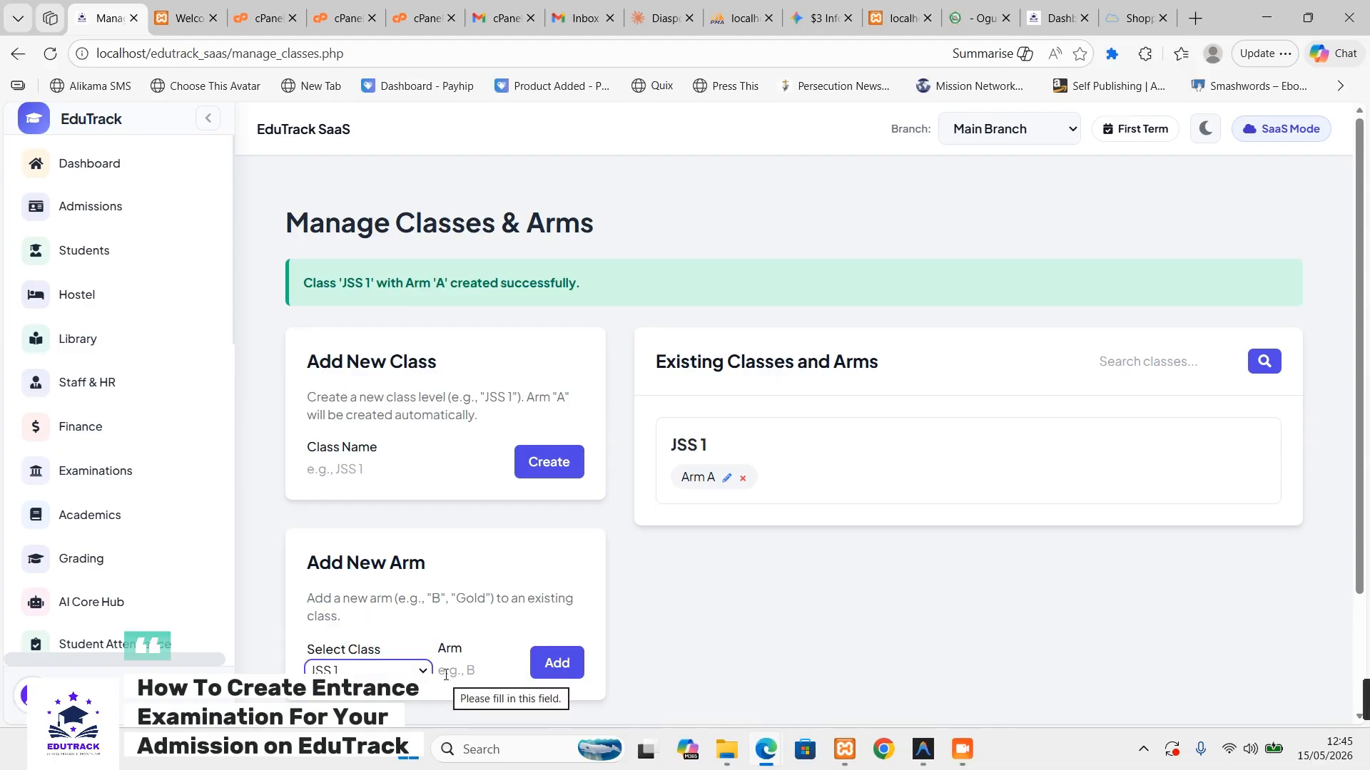
left_click(445, 673)
type("B")
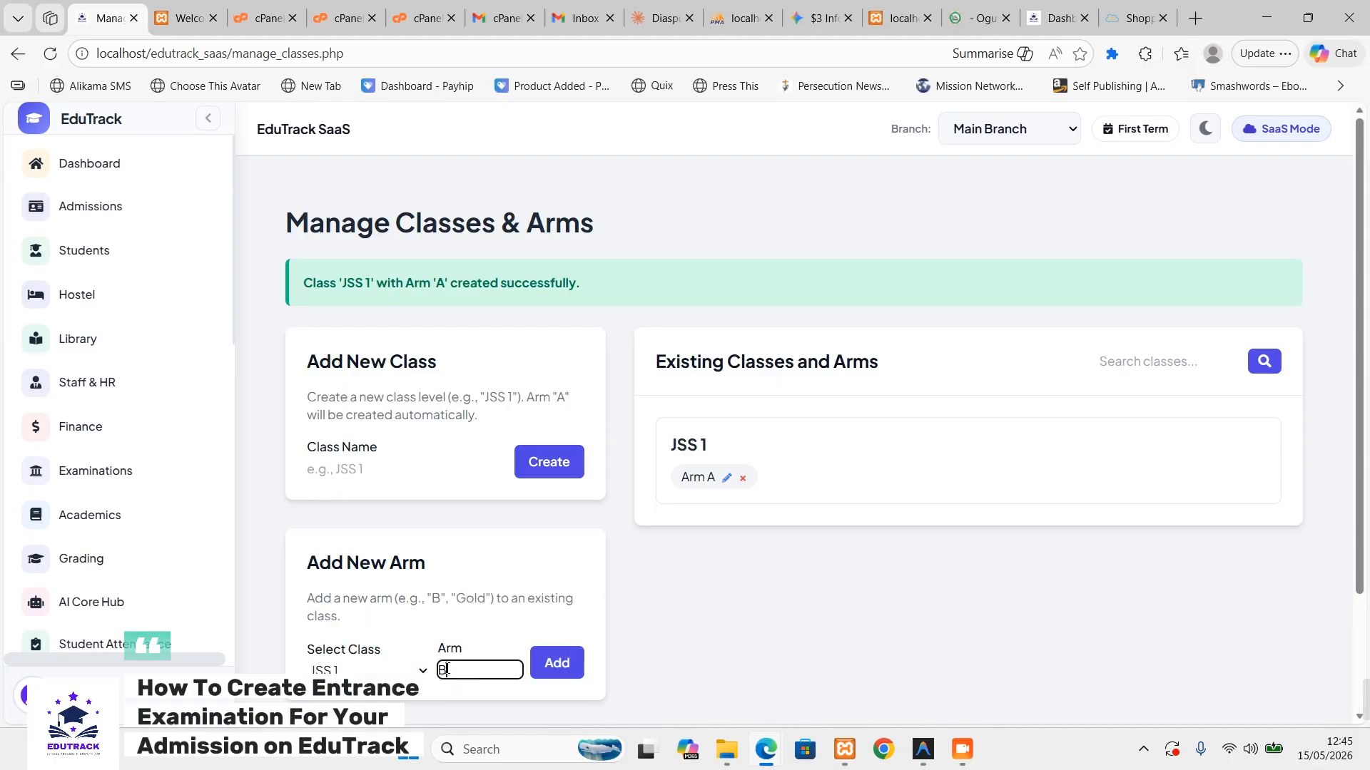
left_click(555, 663)
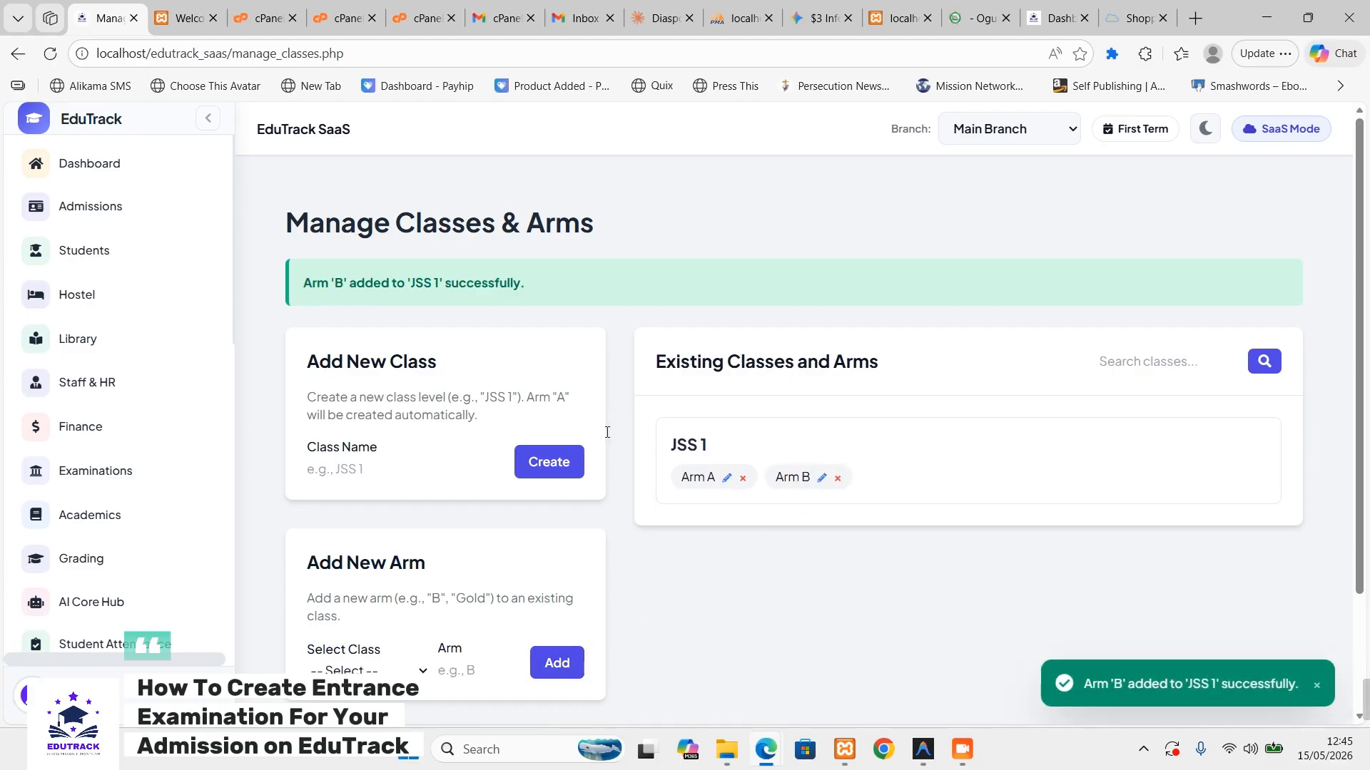
scroll(662, 408, "down", 1)
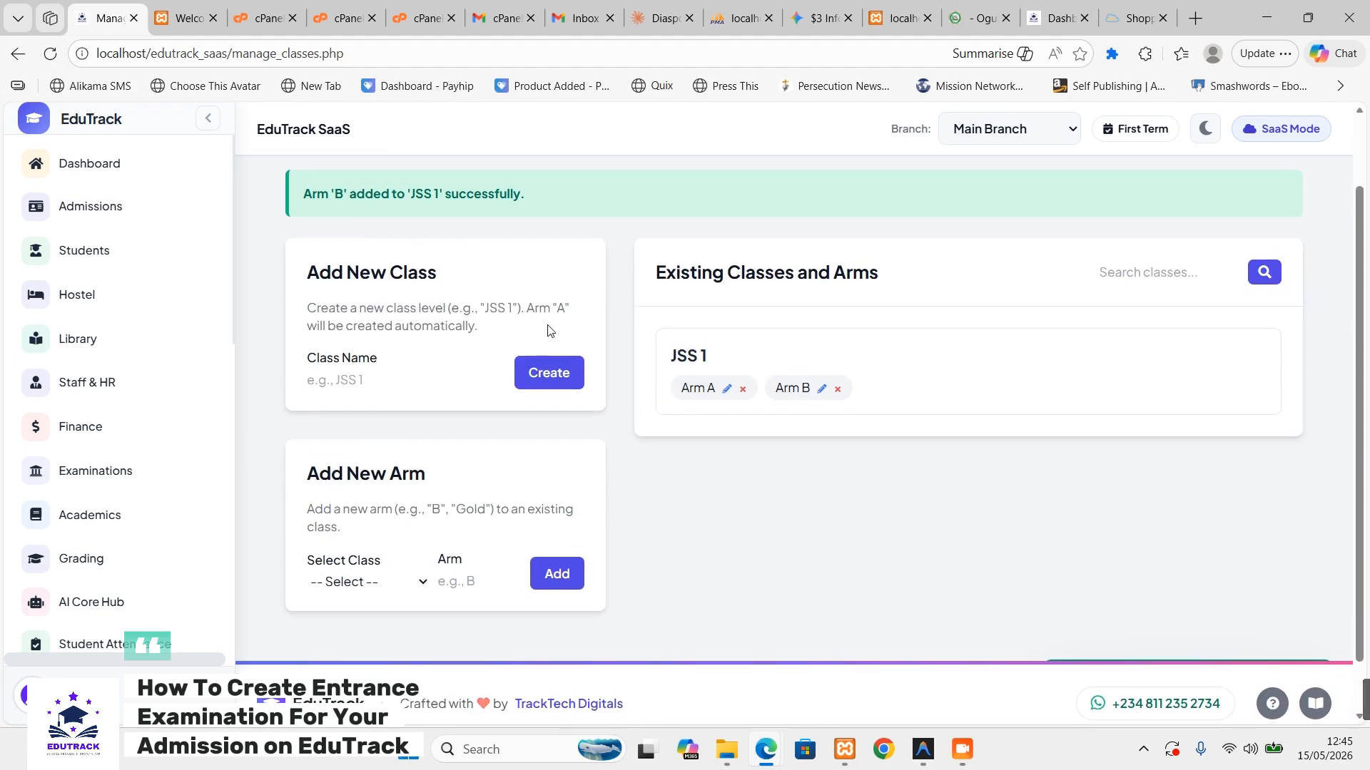
scroll(606, 551, "down", 1)
scroll(606, 550, "up", 3)
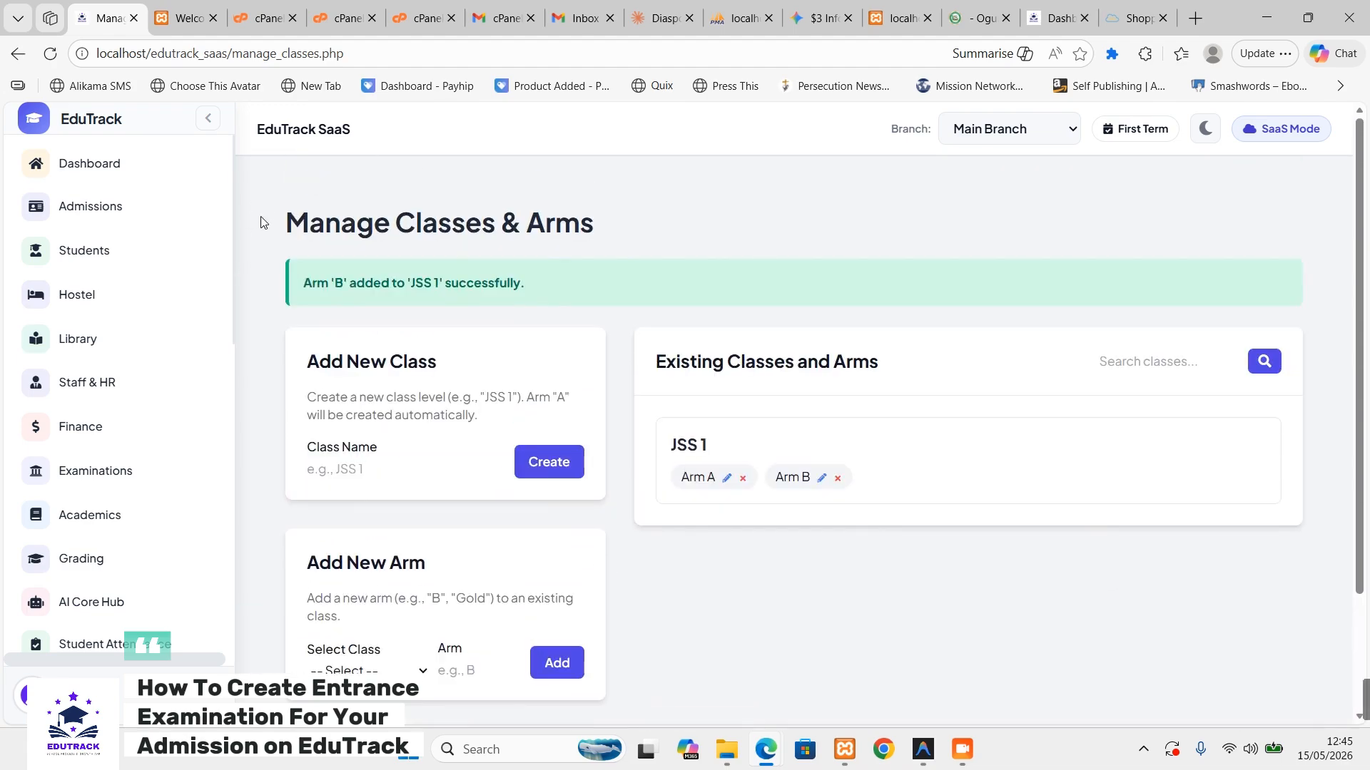
left_click_drag(1363, 501, 1368, 236)
- In the admissions settings, set the target academic period to First Term (2026/2027) and switch the admissions status to open
left_click(76, 209)
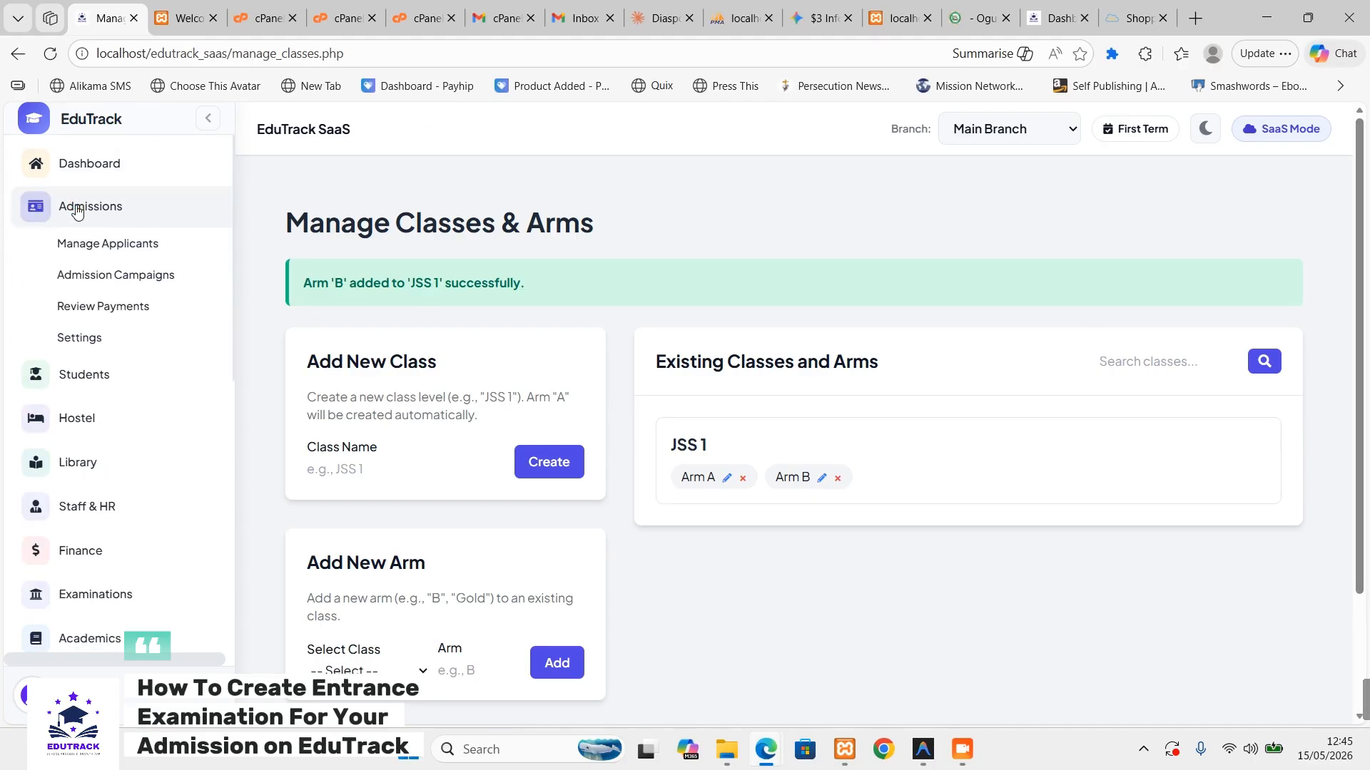
left_click(95, 341)
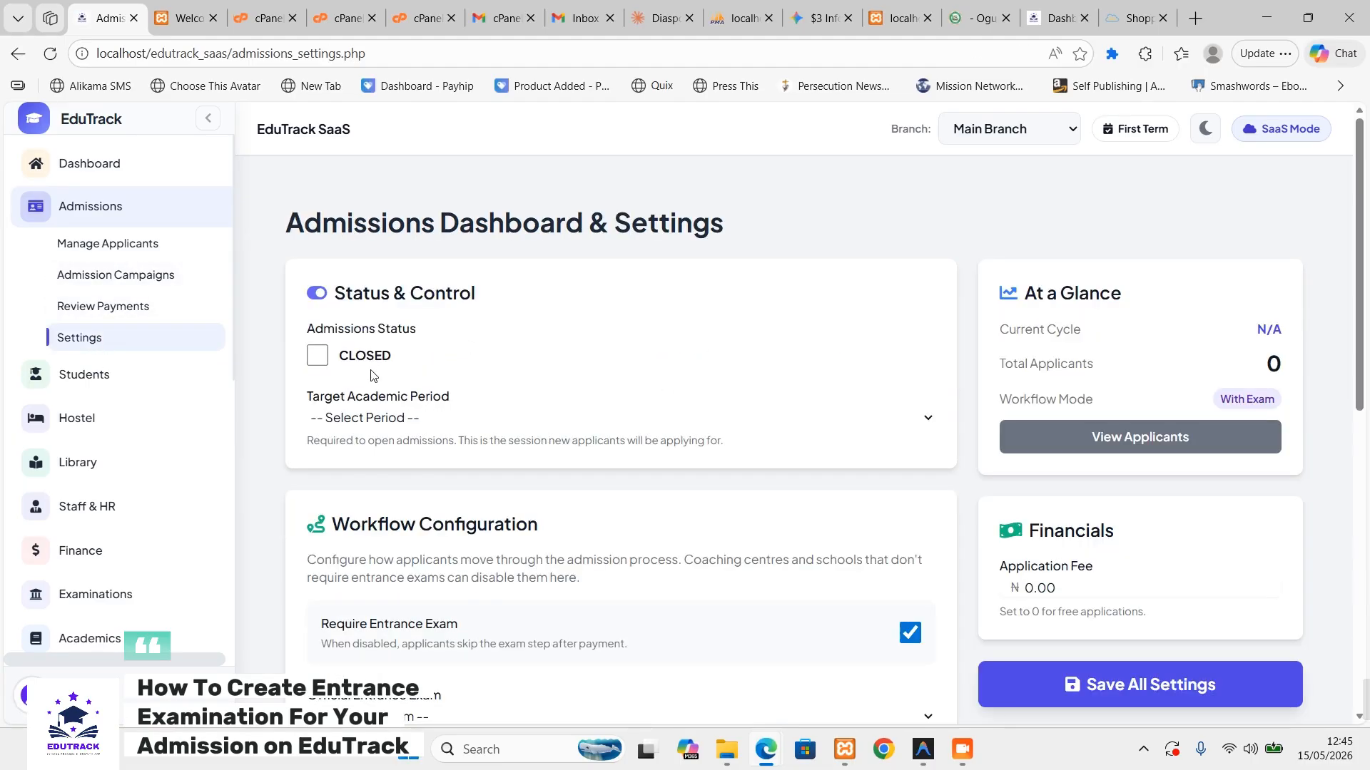
left_click(490, 415)
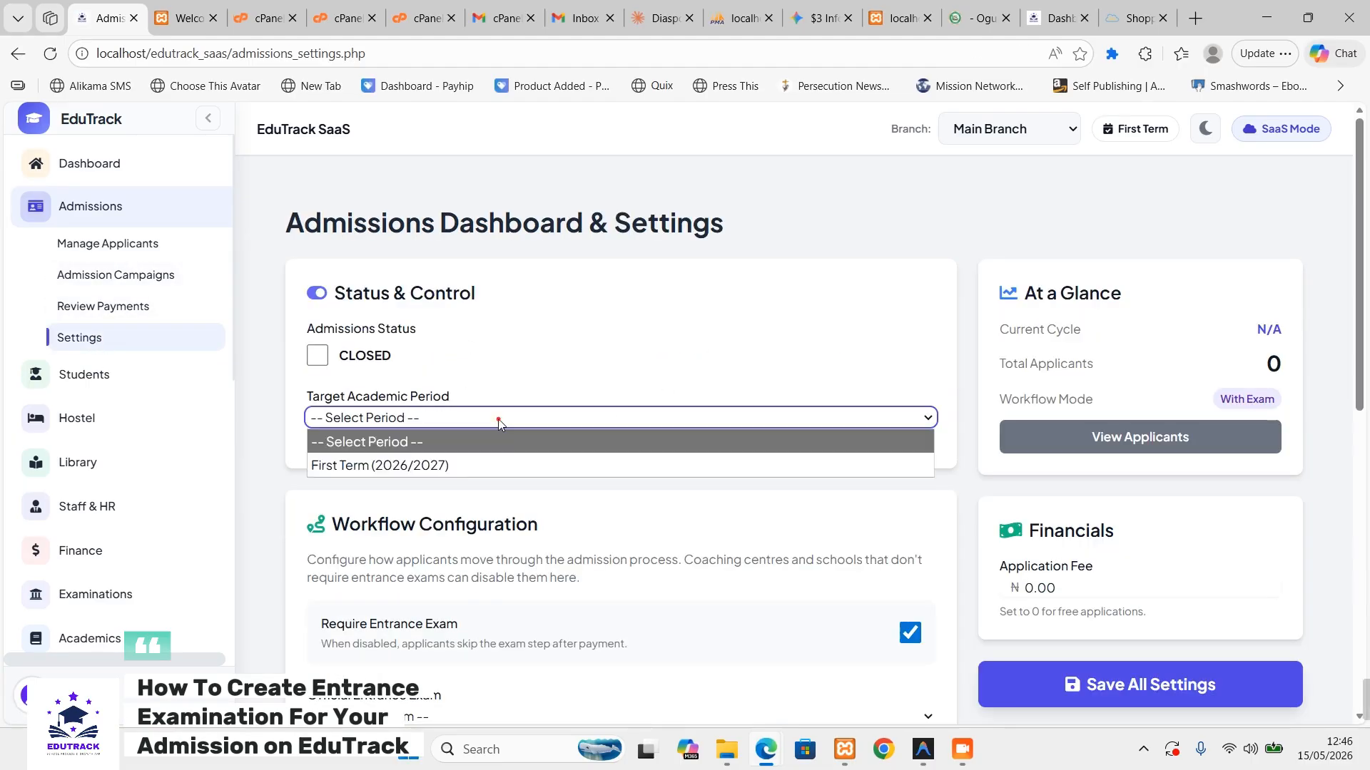
left_click(468, 469)
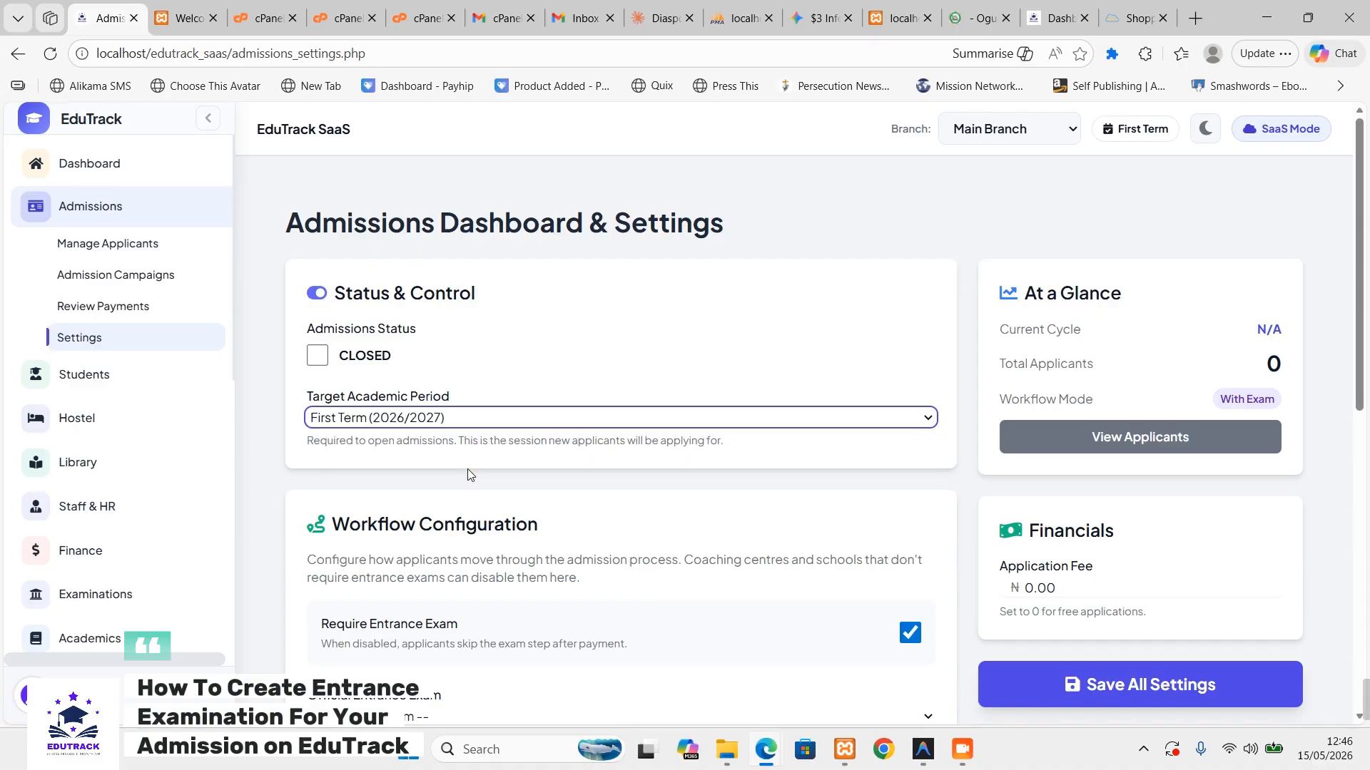
left_click(318, 356)
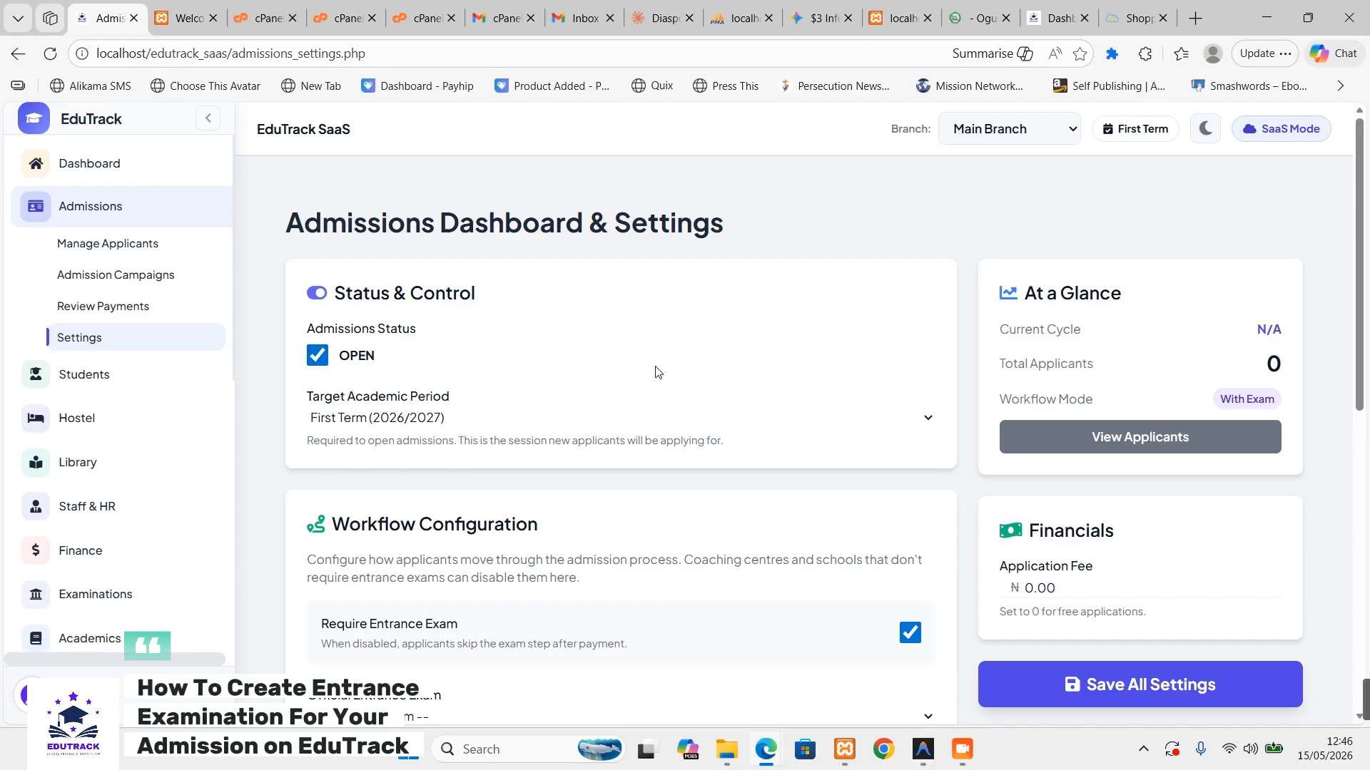
- Review the workflow, communication and financial sections and save all admissions settings
scroll(739, 379, "down", 1)
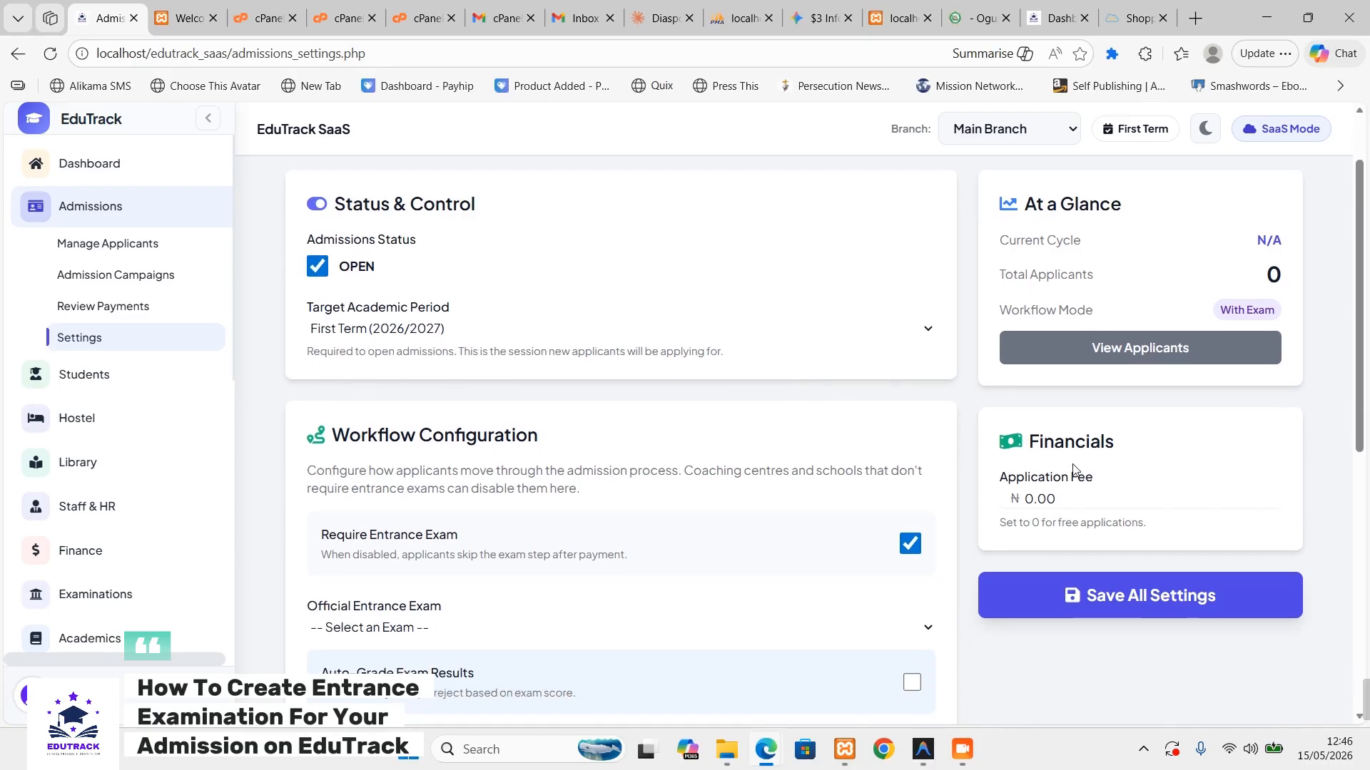
scroll(1098, 504, "down", 1)
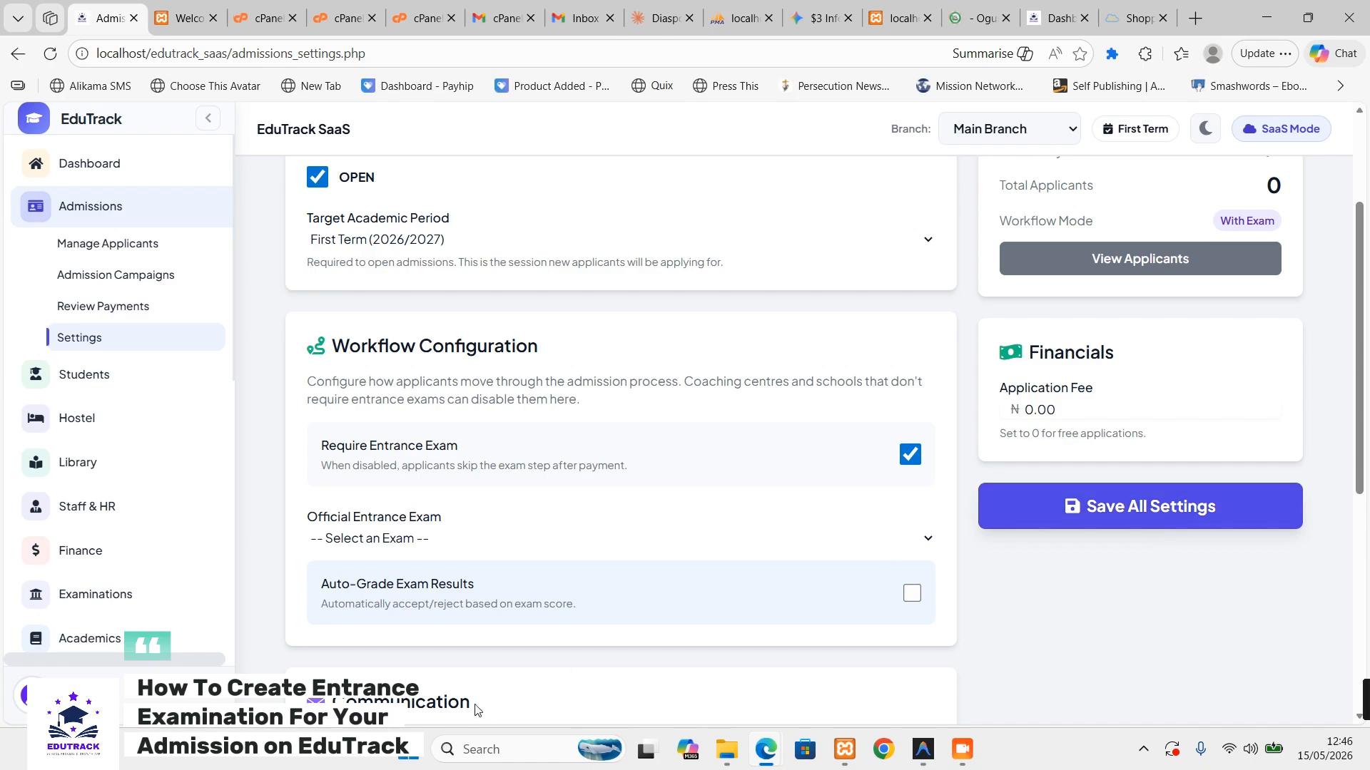
scroll(590, 550, "down", 4)
scroll(738, 499, "up", 6)
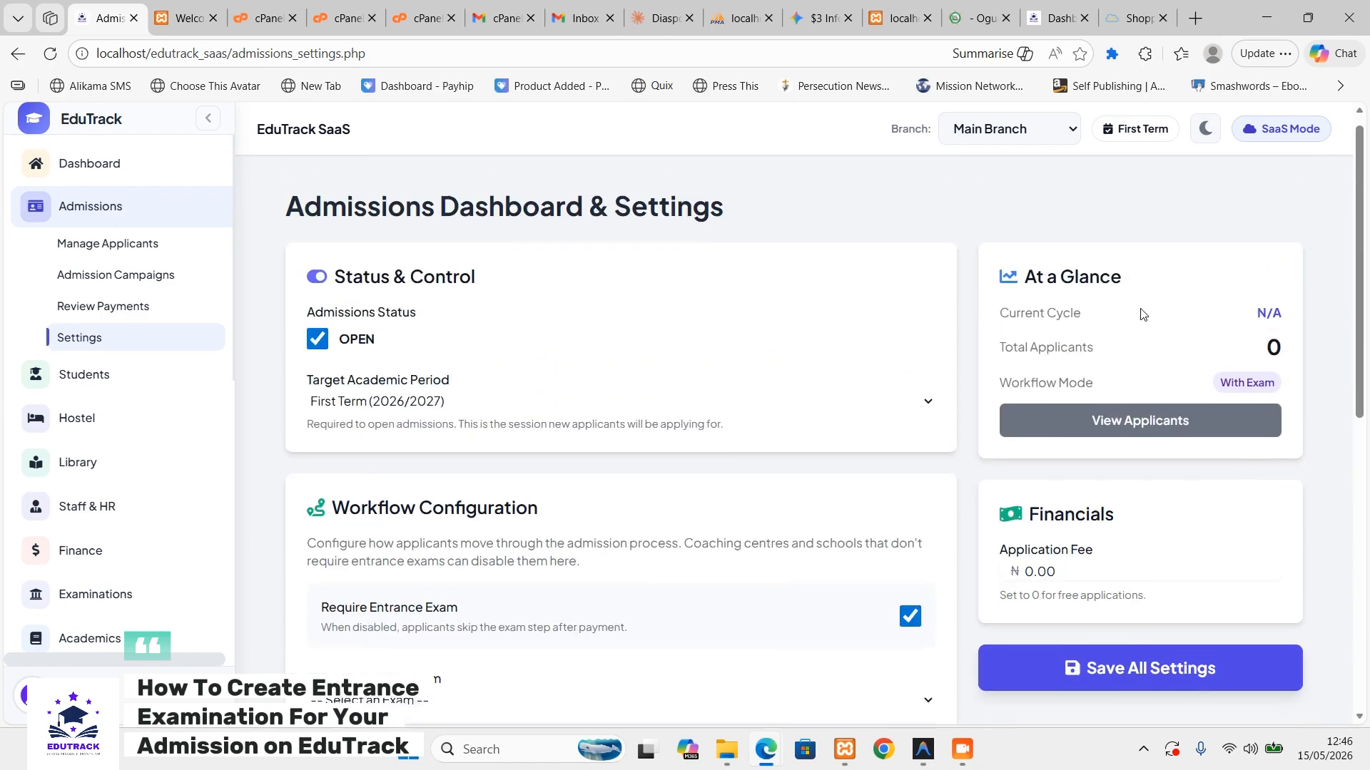
scroll(1034, 499, "down", 2)
left_click(1159, 508)
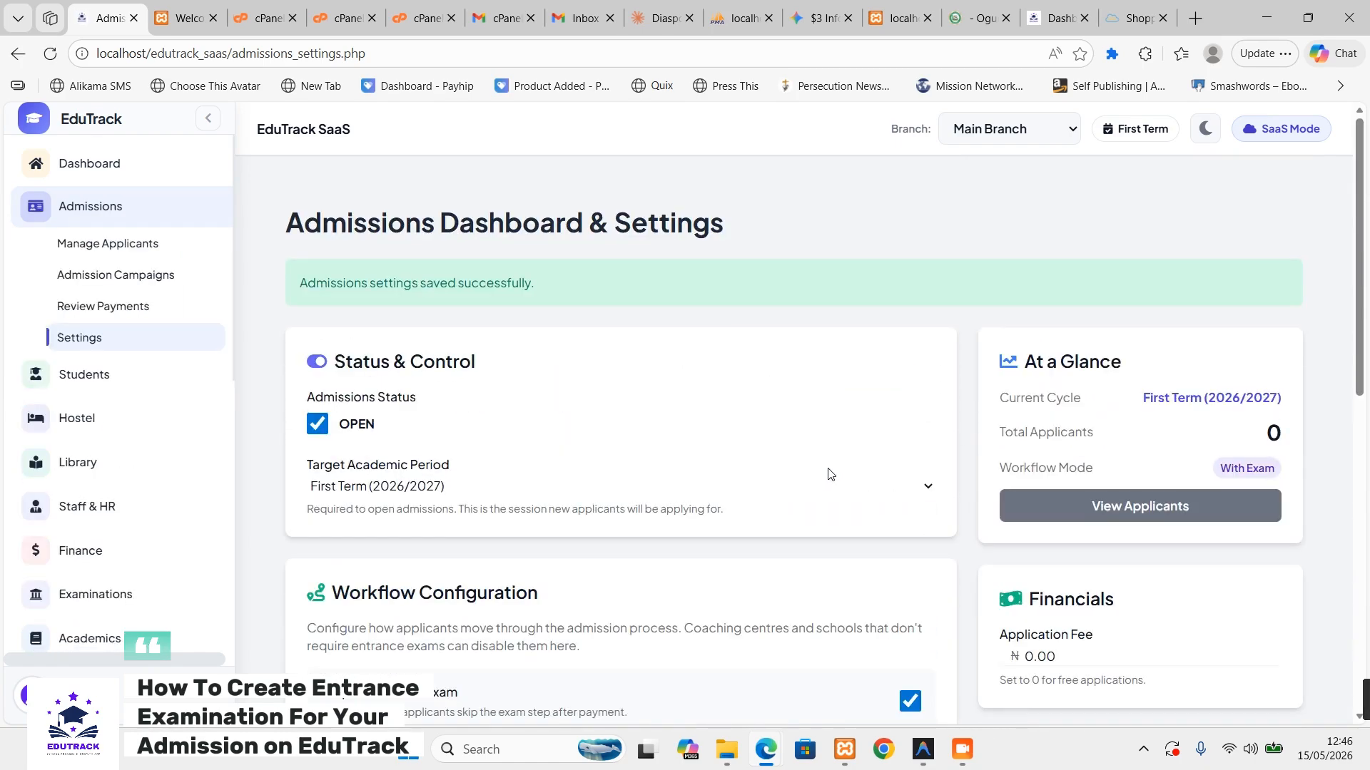
- Go to the admission campaigns page and name the new campaign JSS 1 Admission
scroll(714, 442, "down", 2)
left_click(105, 278)
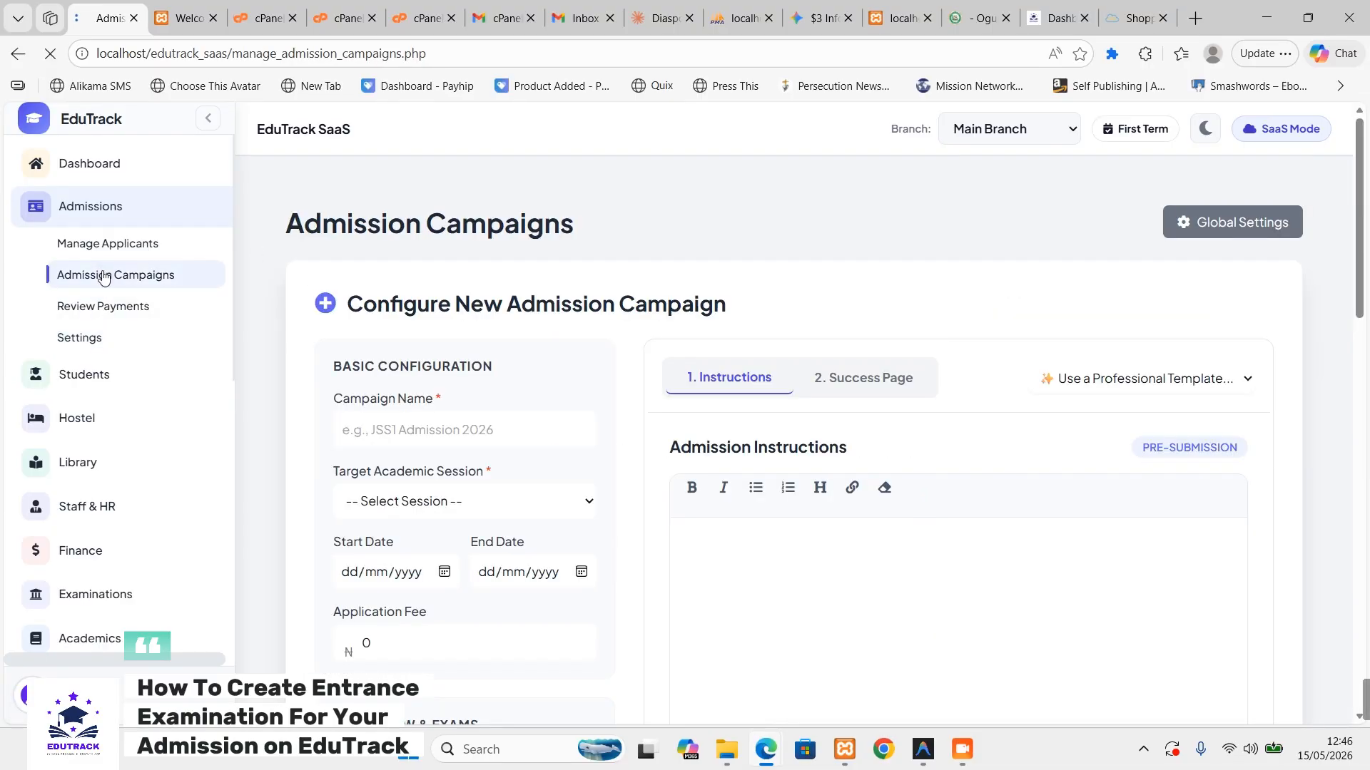
left_click(482, 422)
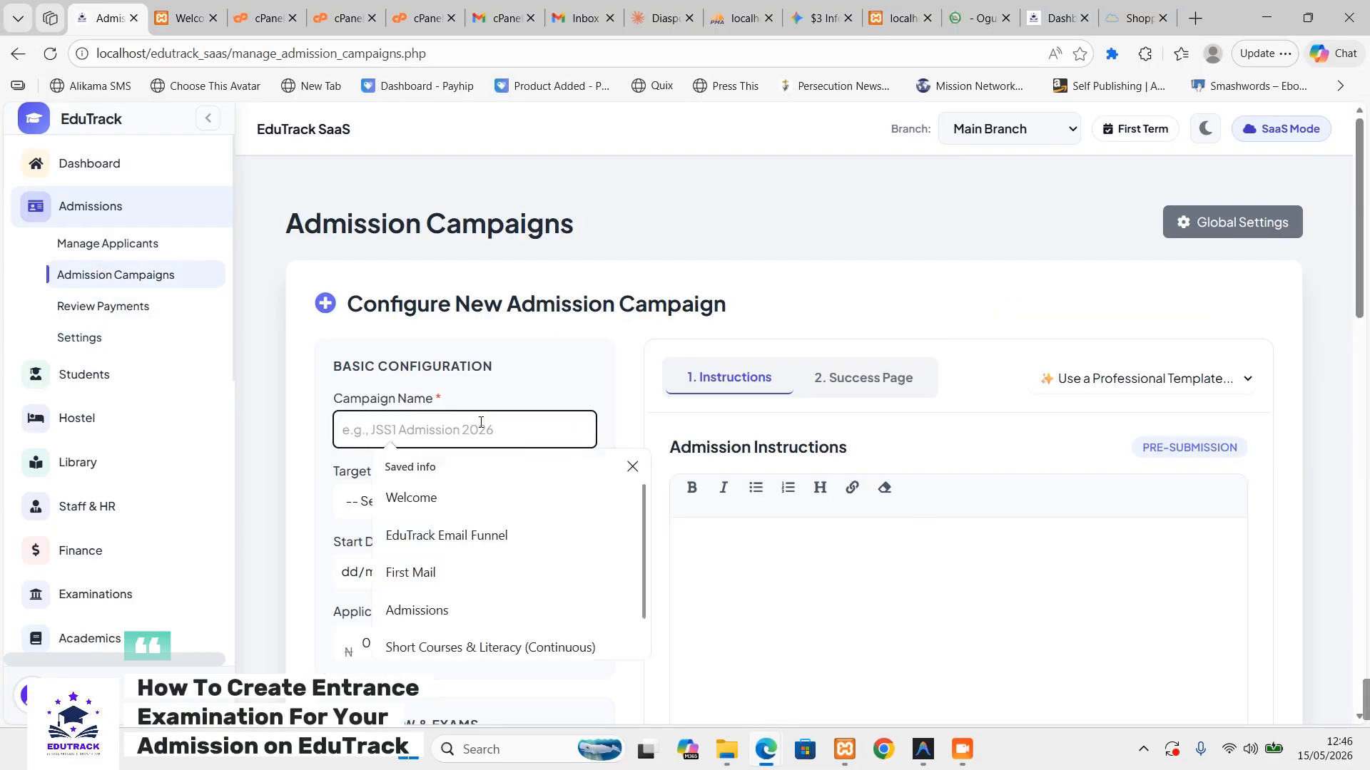
type("JSS")
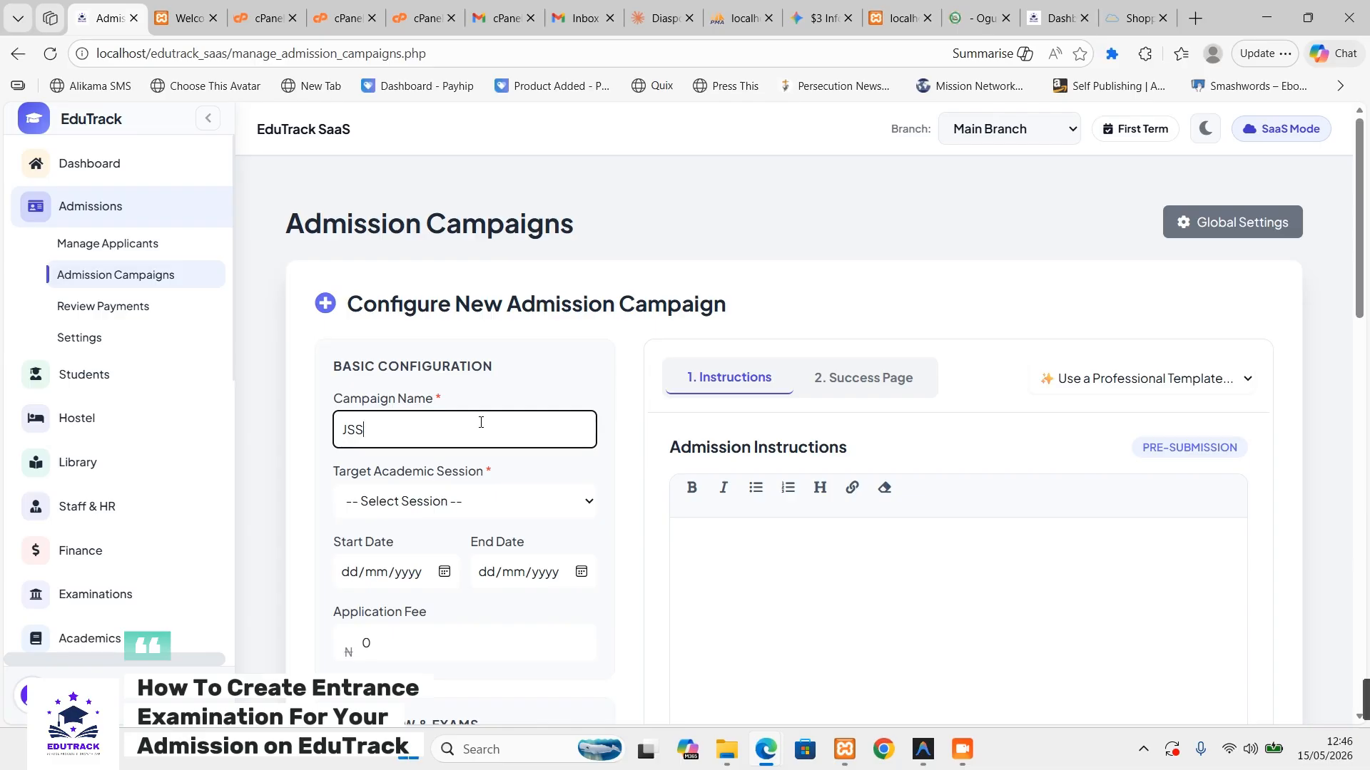
type(" 1 Admission")
- Check the branch choices and set the campaign's target academic session to First Term (2026/2027)
left_click(1008, 141)
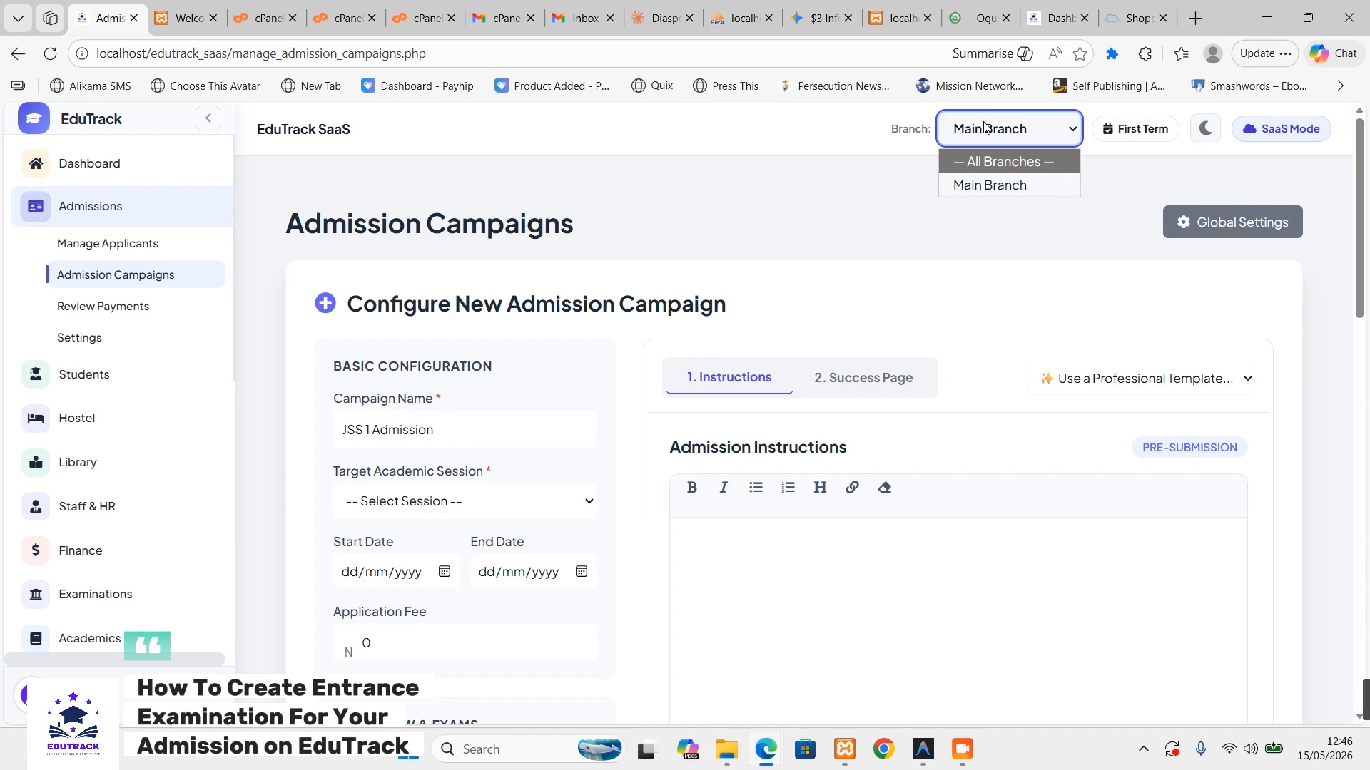
left_click(870, 229)
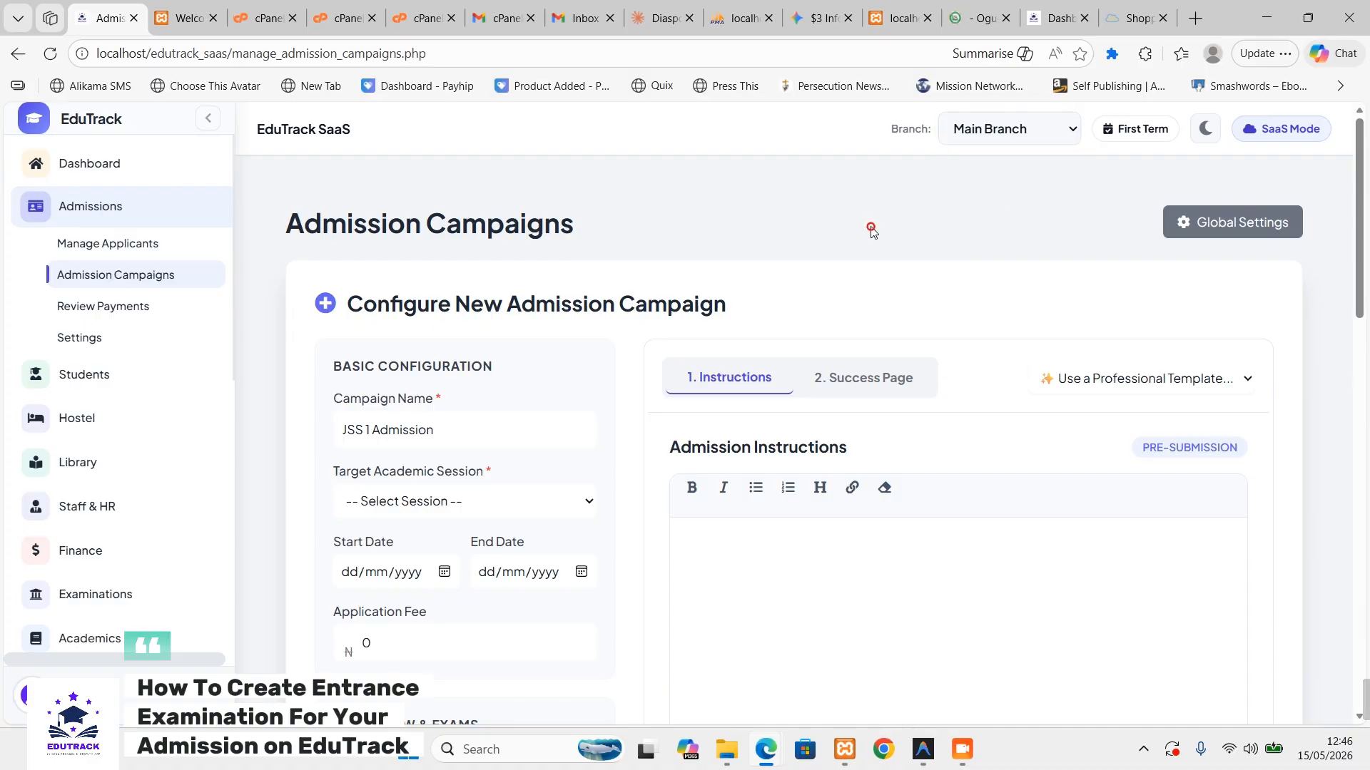
left_click(583, 505)
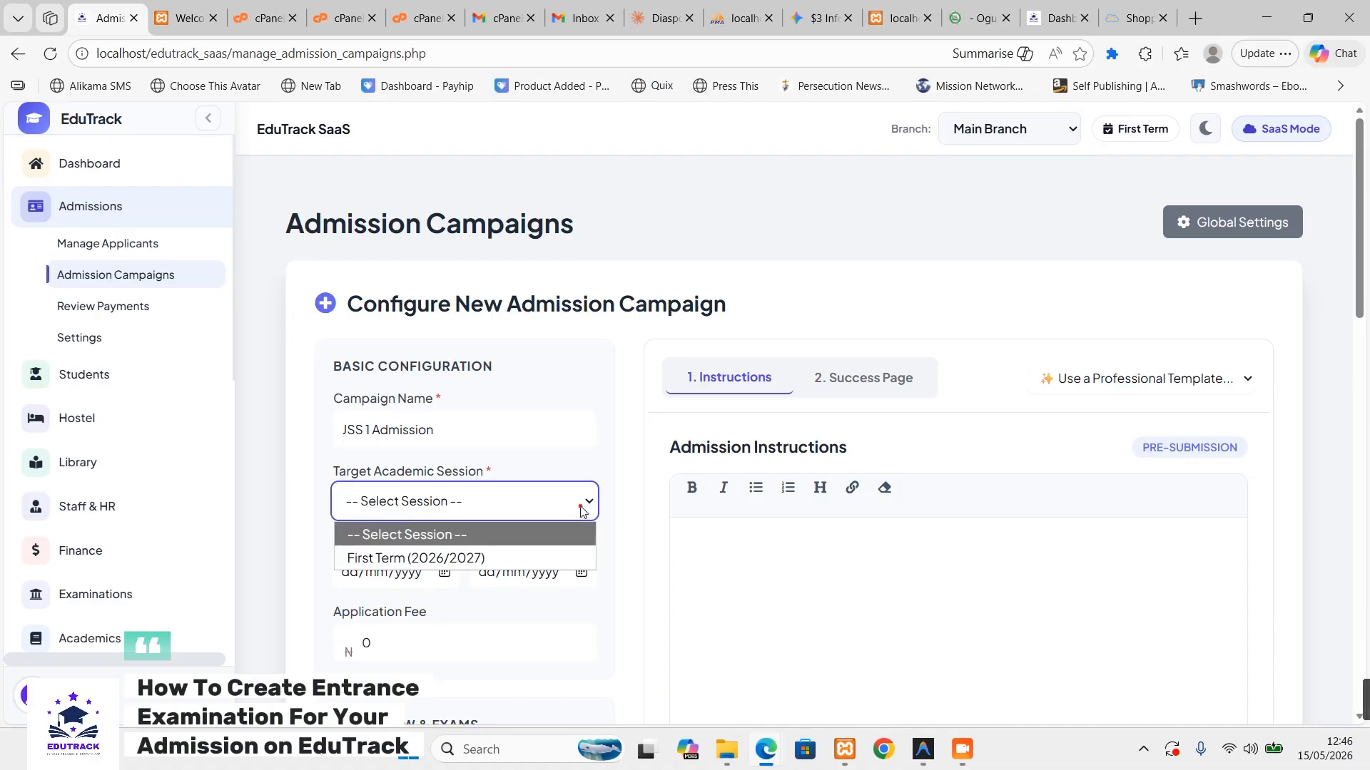
left_click(467, 558)
- Set the campaign's start date to 15/05/2026, its end date to 31/05/2026 and its application fee to 10000
scroll(478, 499, "down", 3)
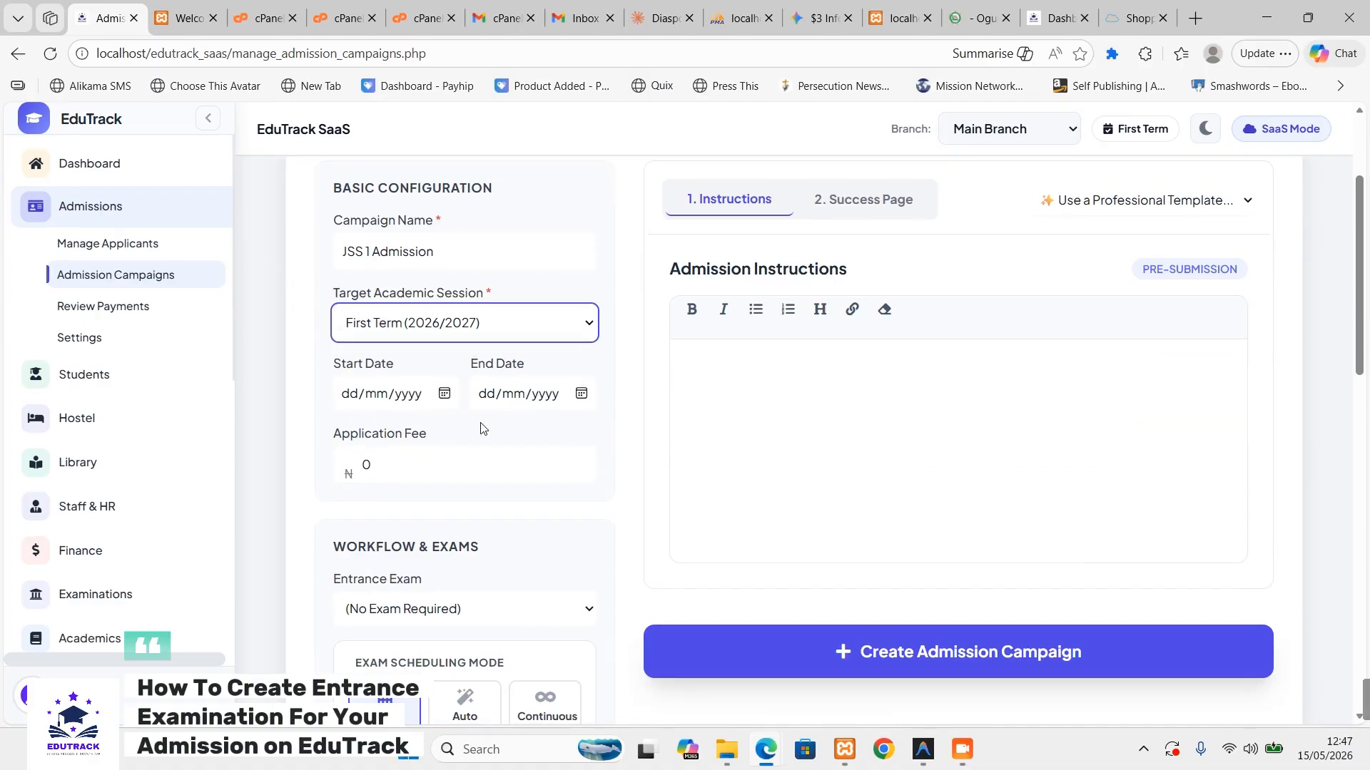
left_click(349, 399)
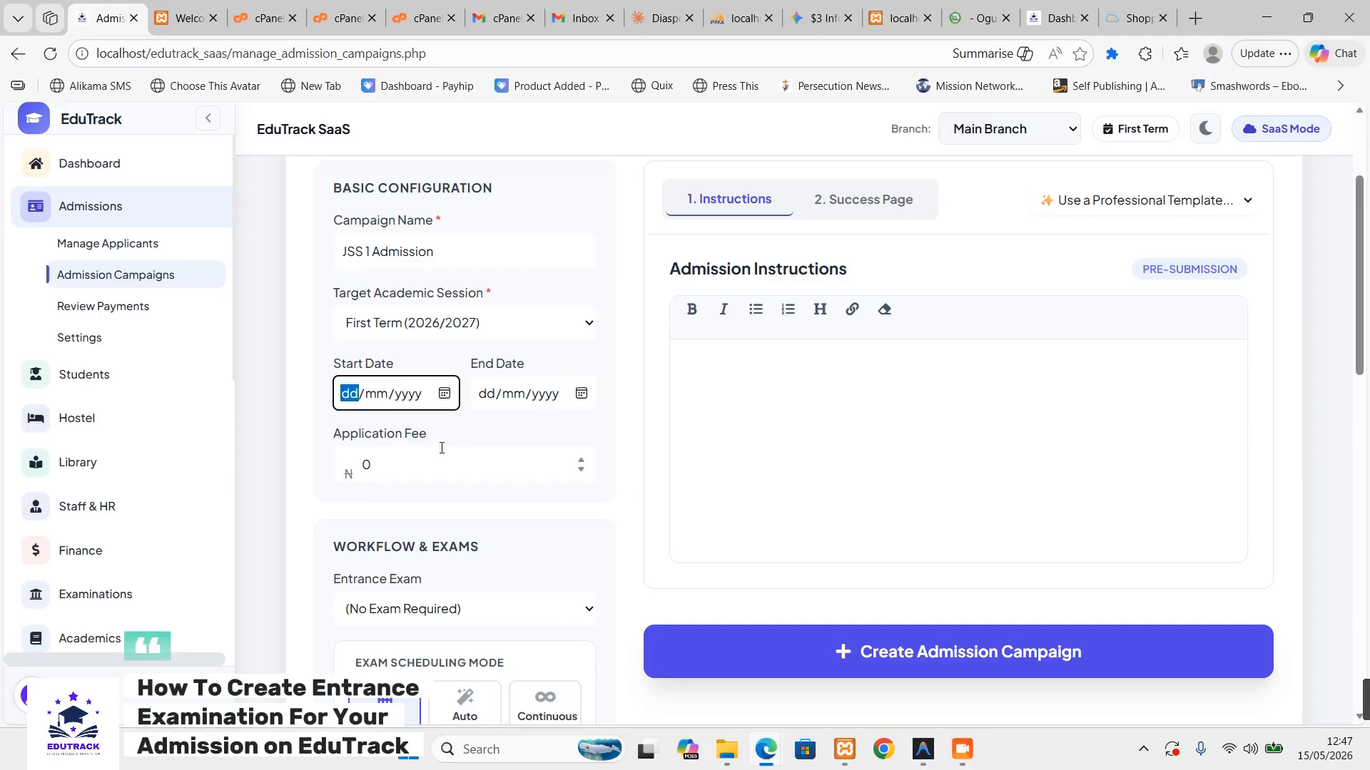
left_click(443, 395)
left_click(456, 542)
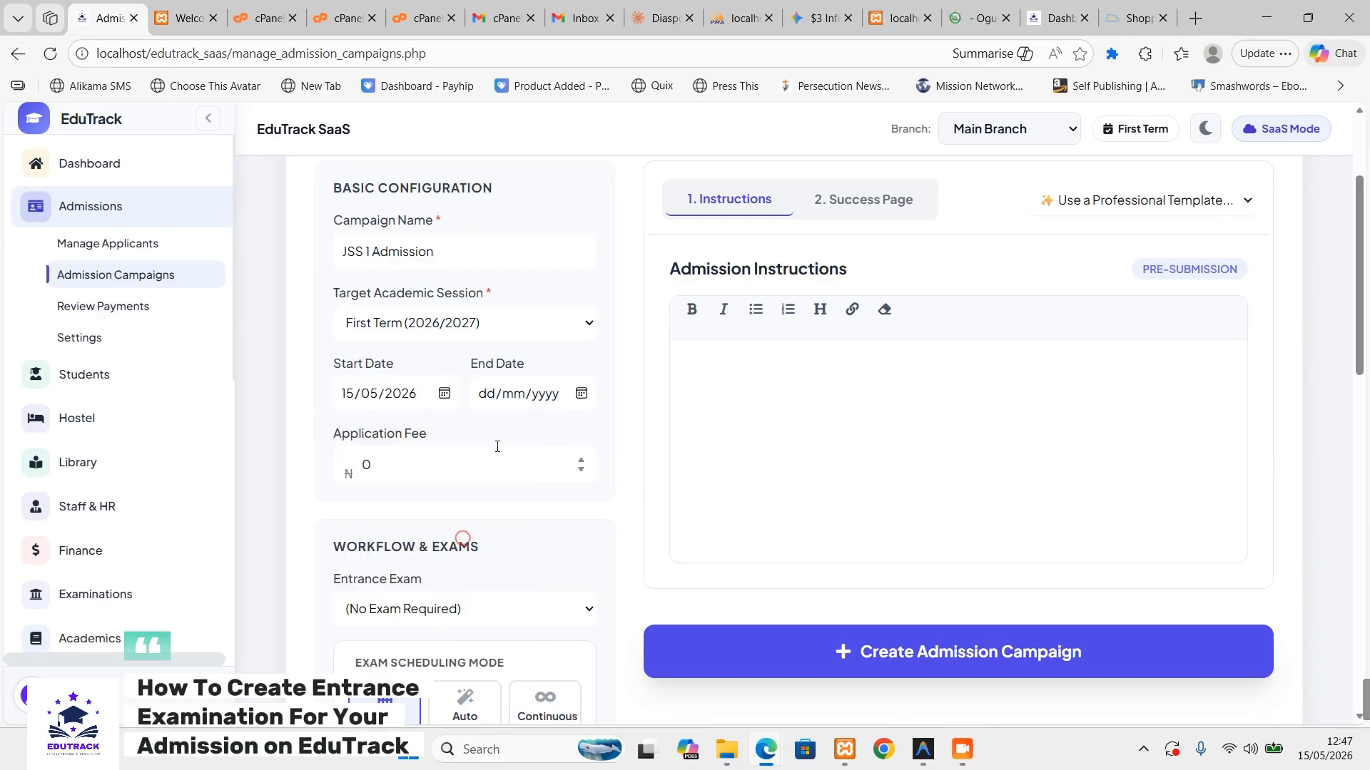
left_click(582, 393)
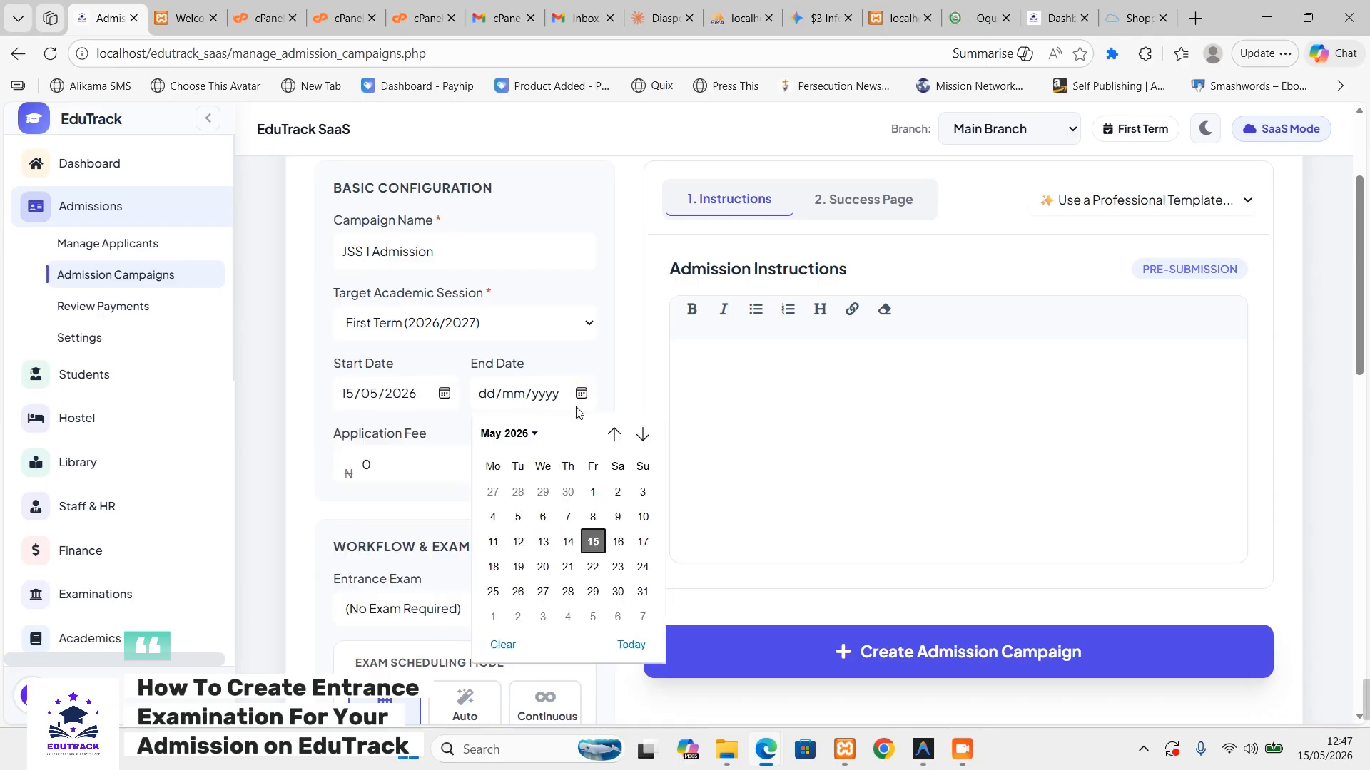
left_click(642, 592)
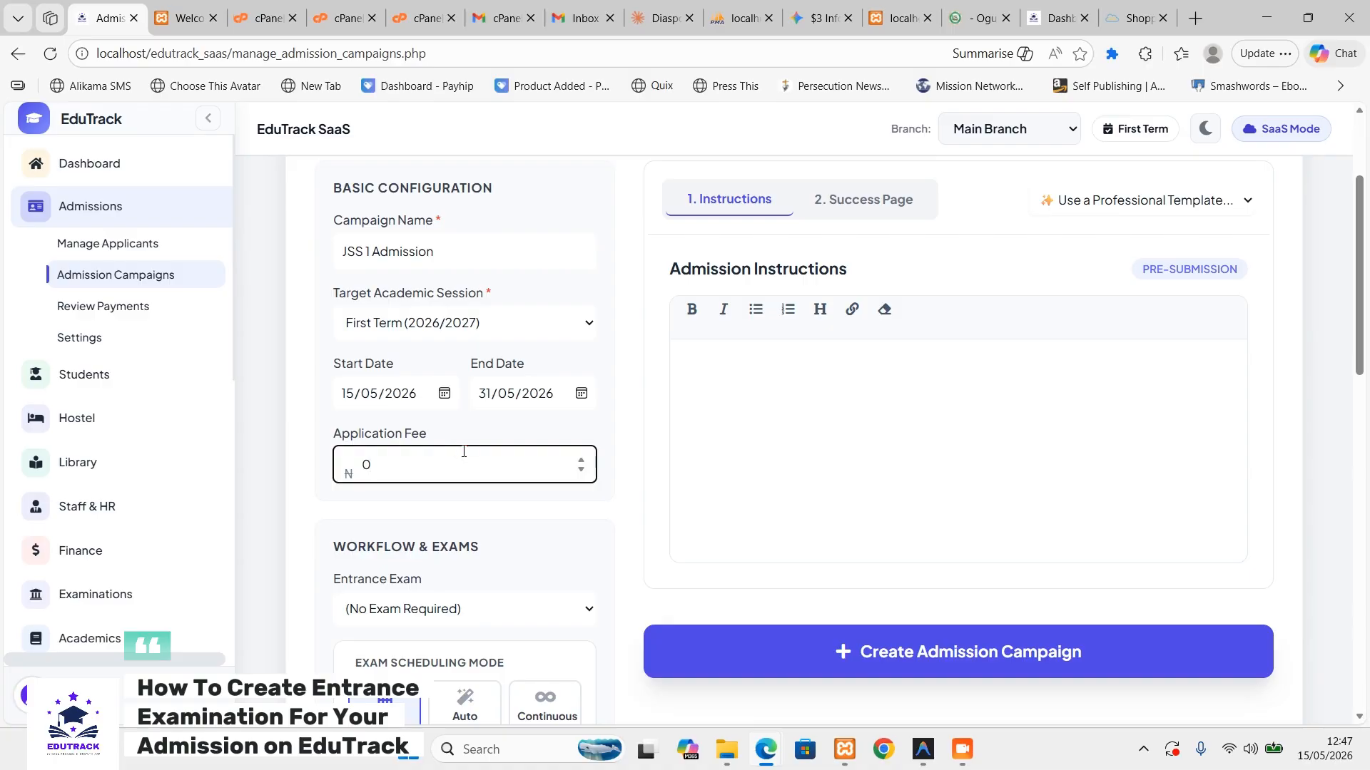
type("0000")
- Check the campaign's entrance exam choices and select JSS 1 A and JSS 1 B as its target classes
scroll(508, 574, "down", 4)
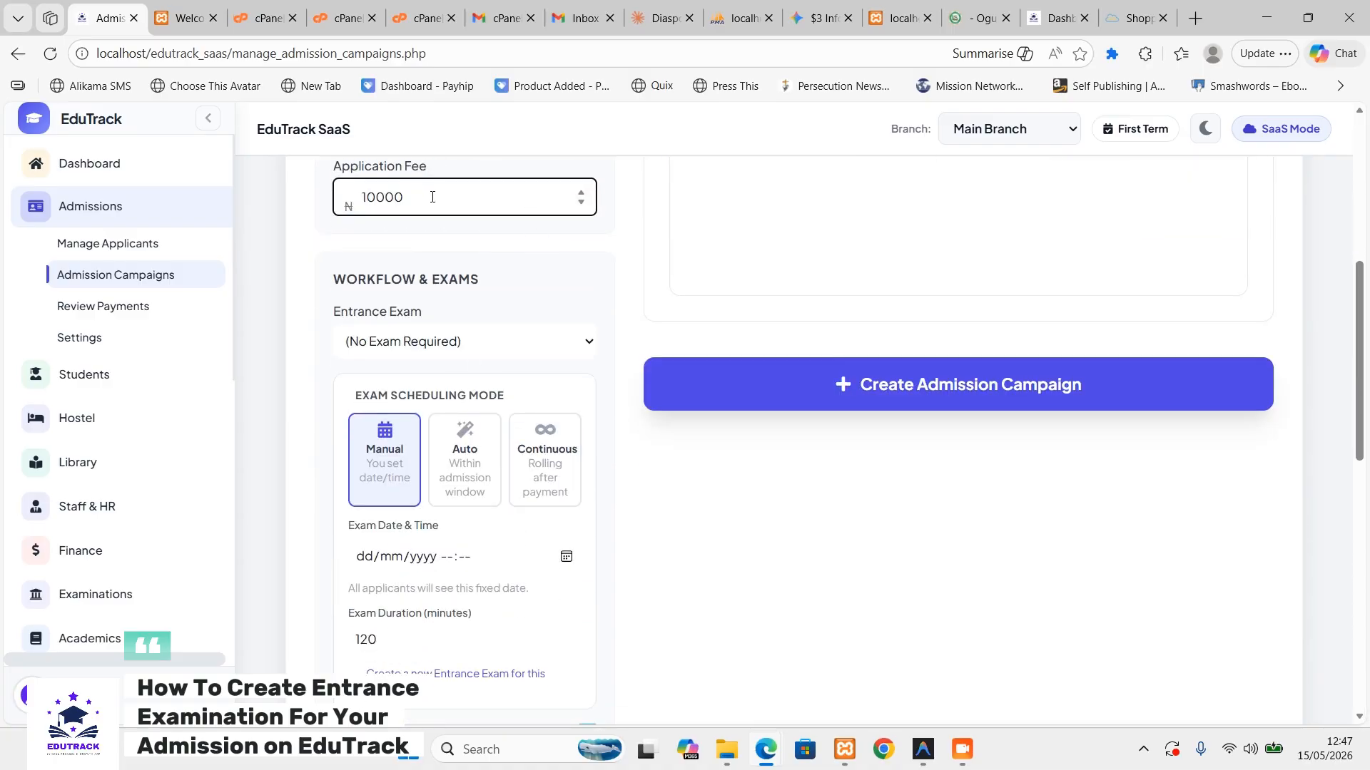
left_click(528, 344)
left_click(528, 347)
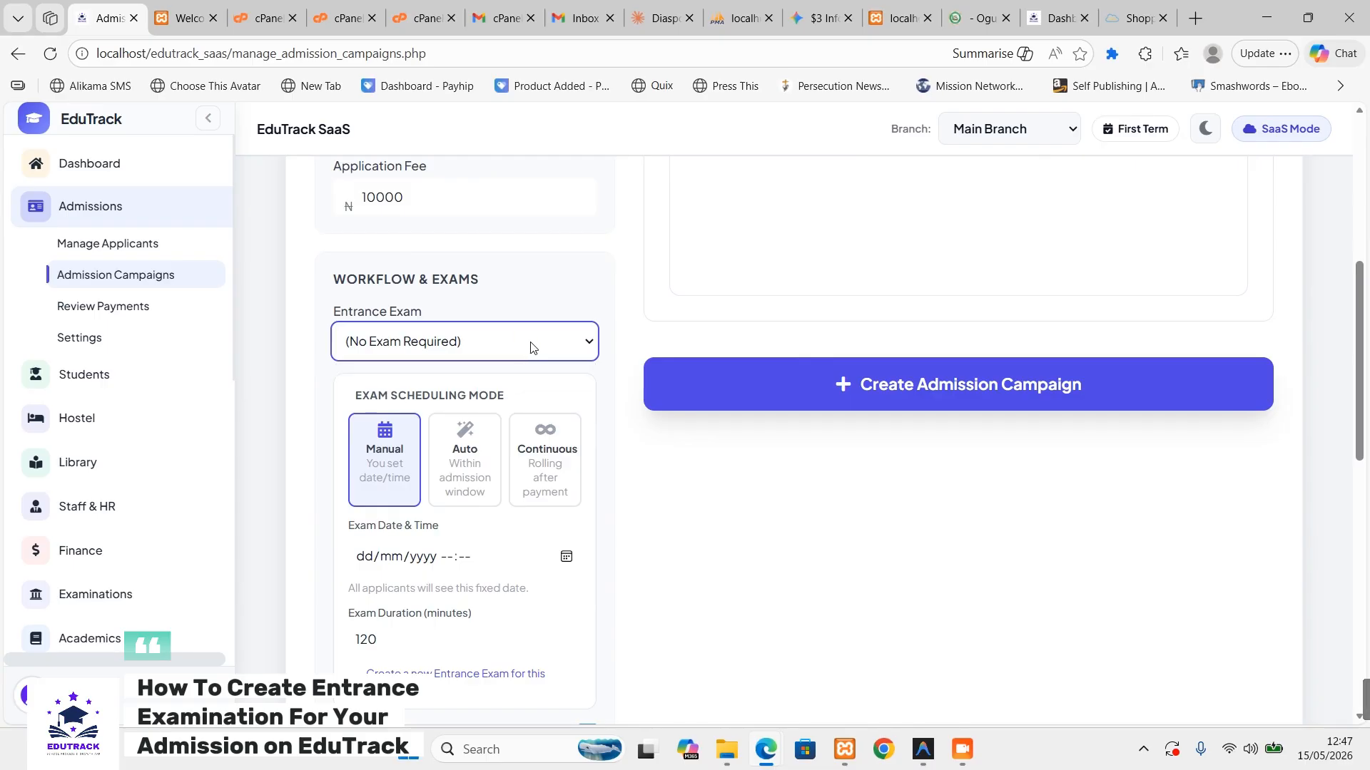
scroll(531, 348, "down", 1)
scroll(531, 348, "down", 1)
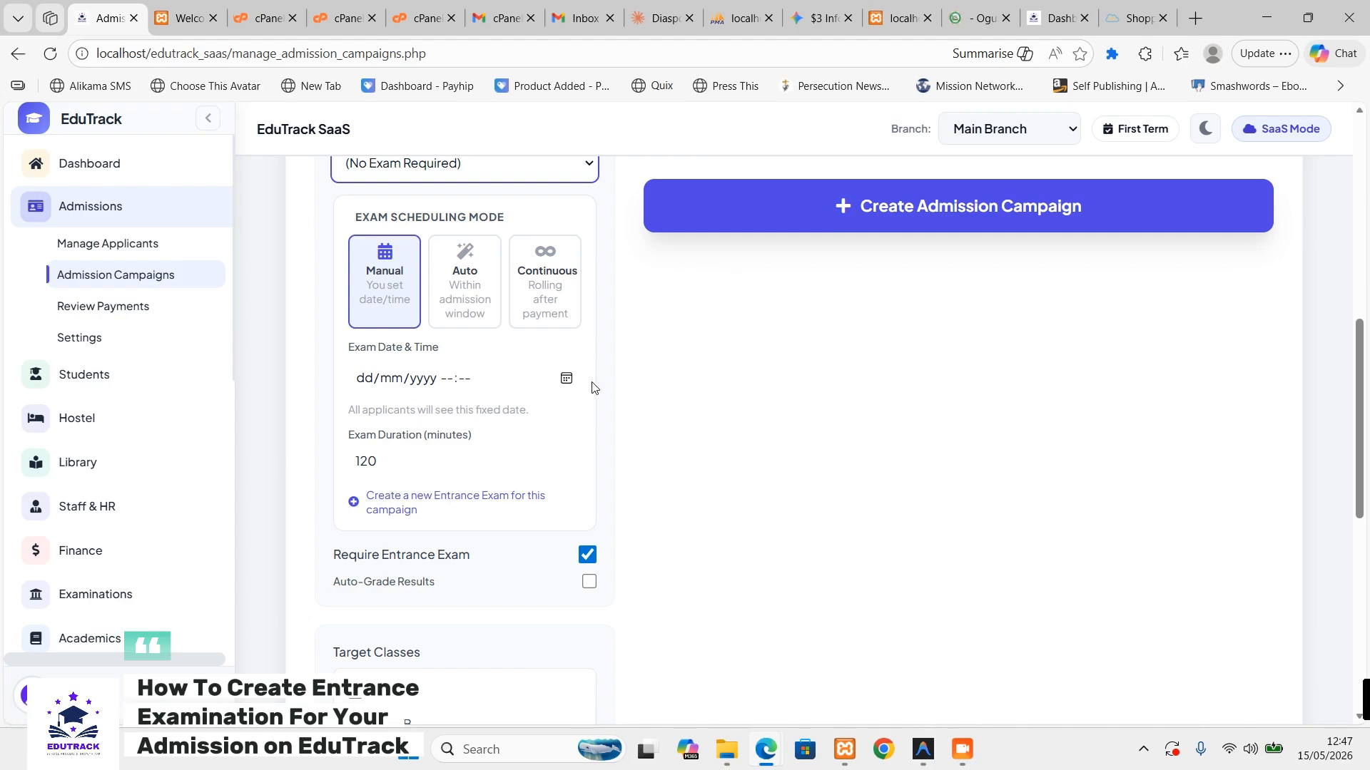
scroll(395, 507, "down", 3)
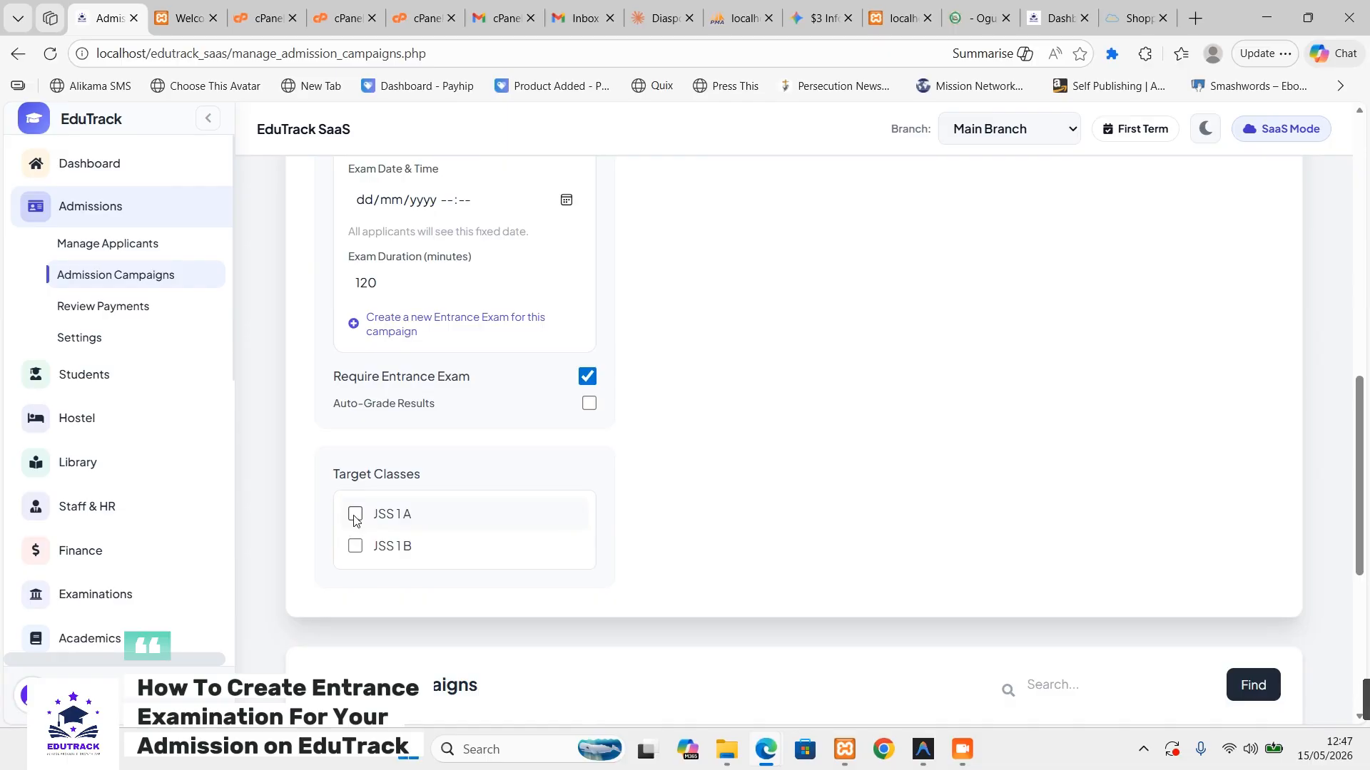
left_click(355, 516)
left_click(353, 550)
- Enable auto-grading of the entrance exam results with a passing threshold of 40%
scroll(467, 468, "up", 1)
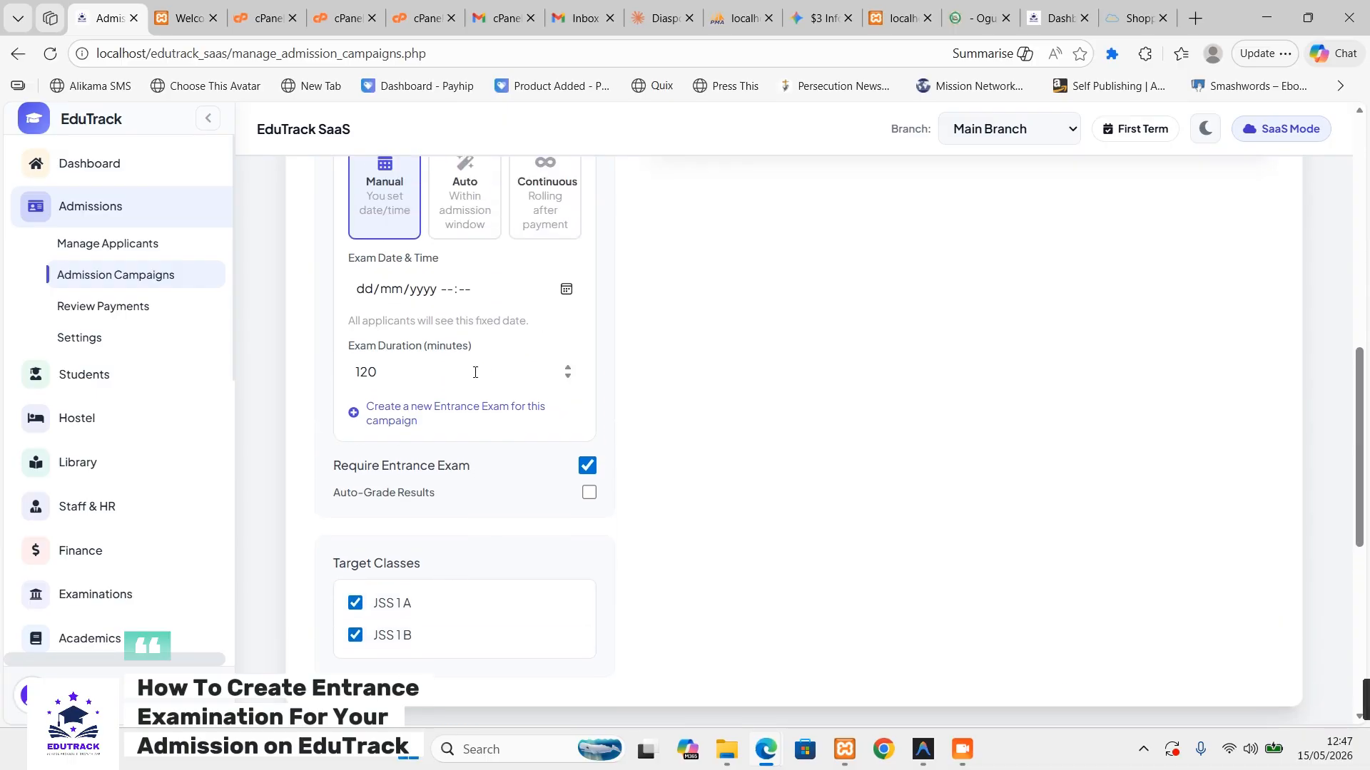
scroll(545, 393, "up", 2)
scroll(561, 449, "down", 3)
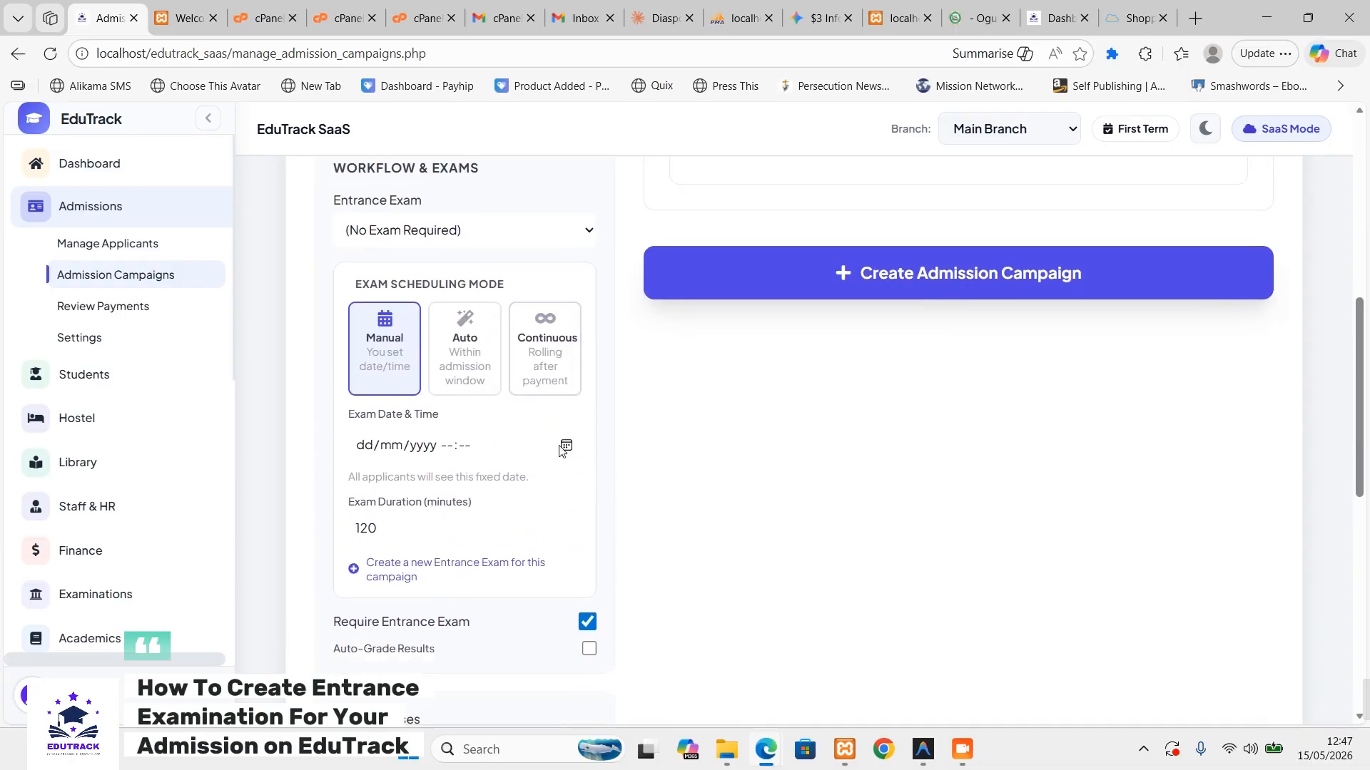
scroll(561, 460, "down", 2)
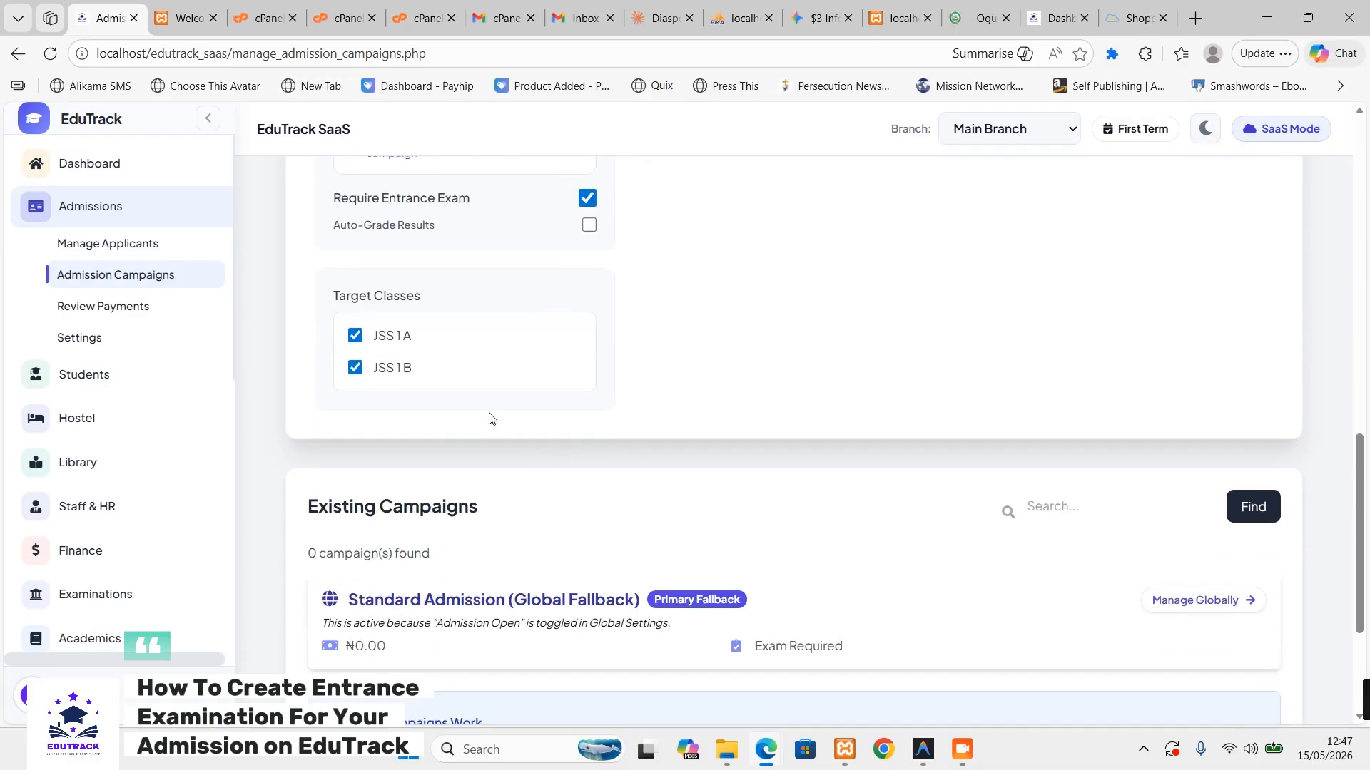
scroll(490, 418, "up", 2)
left_click(588, 405)
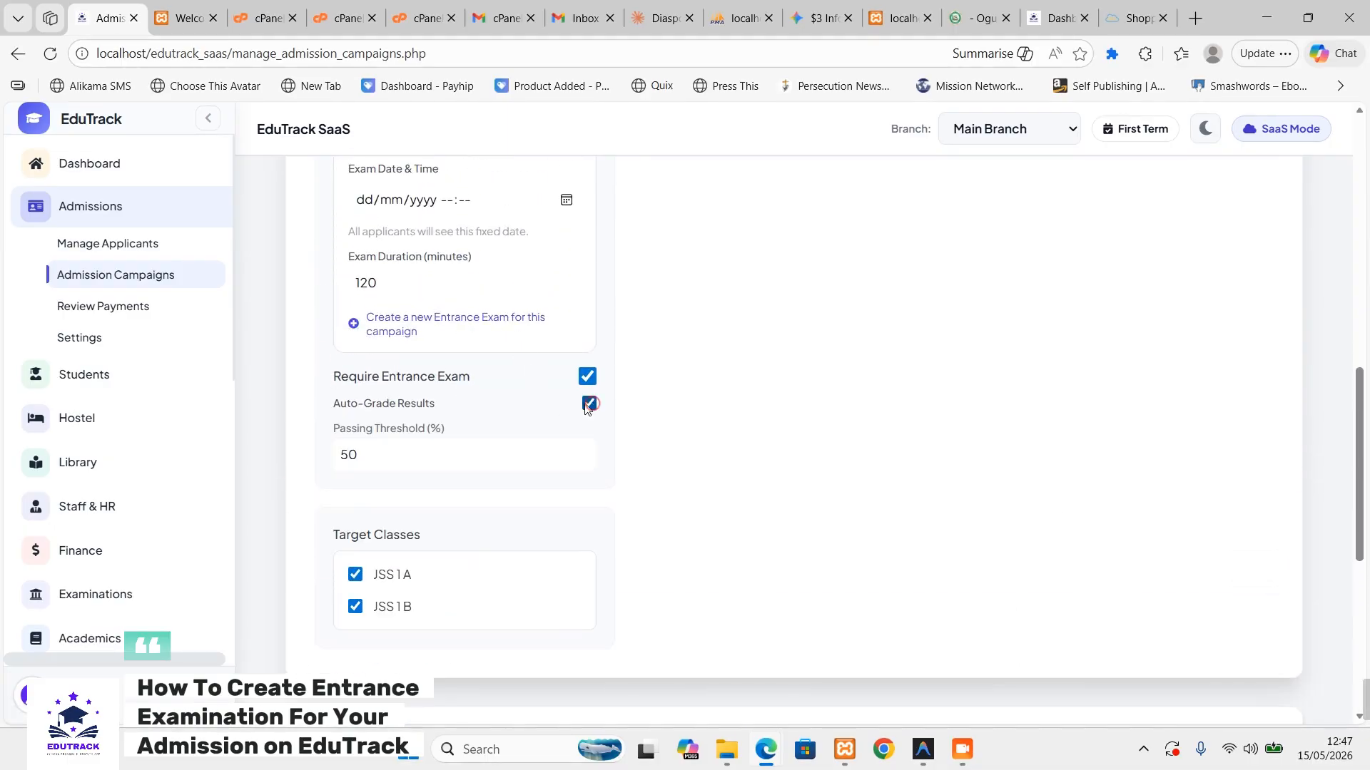
left_click_drag(428, 457, 313, 469)
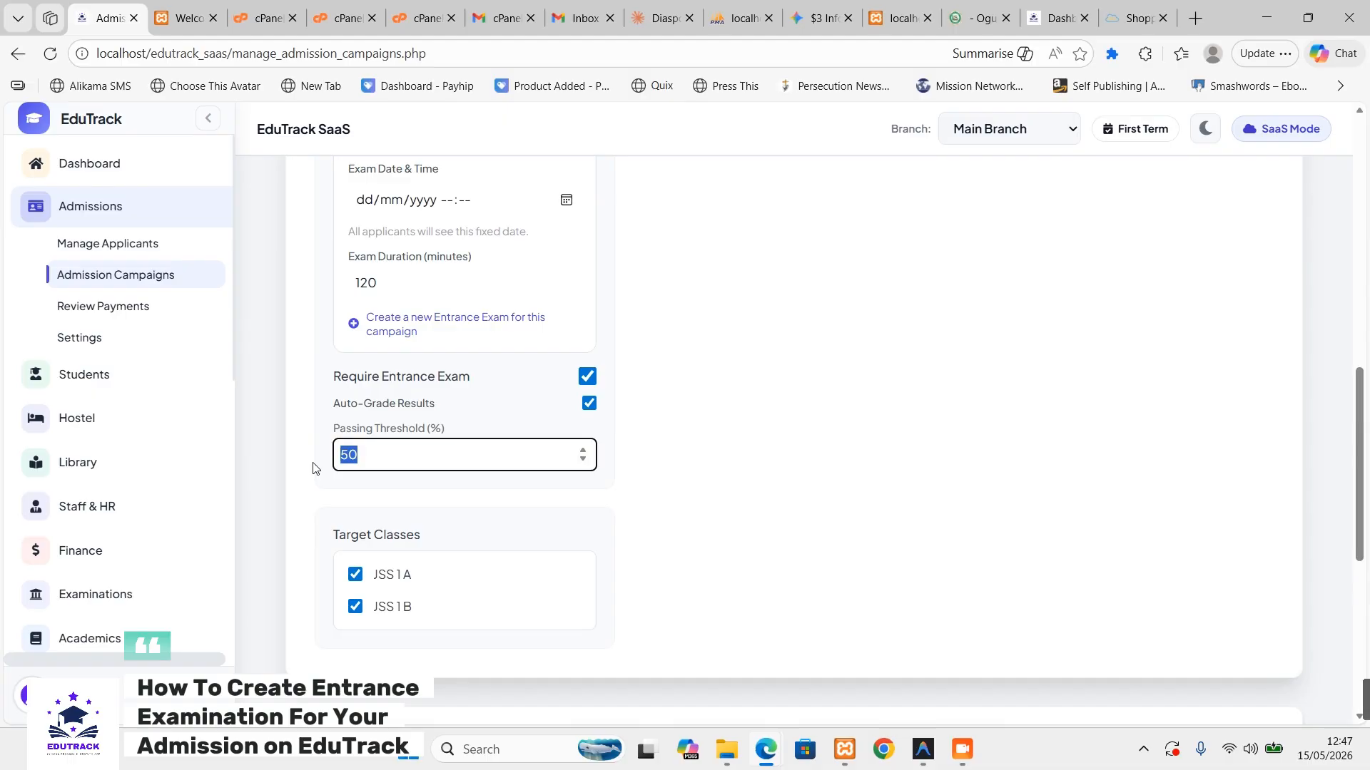
type("40")
- Set the campaign's manual exam date and time to 11/06/2026 09:00
scroll(474, 447, "up", 2)
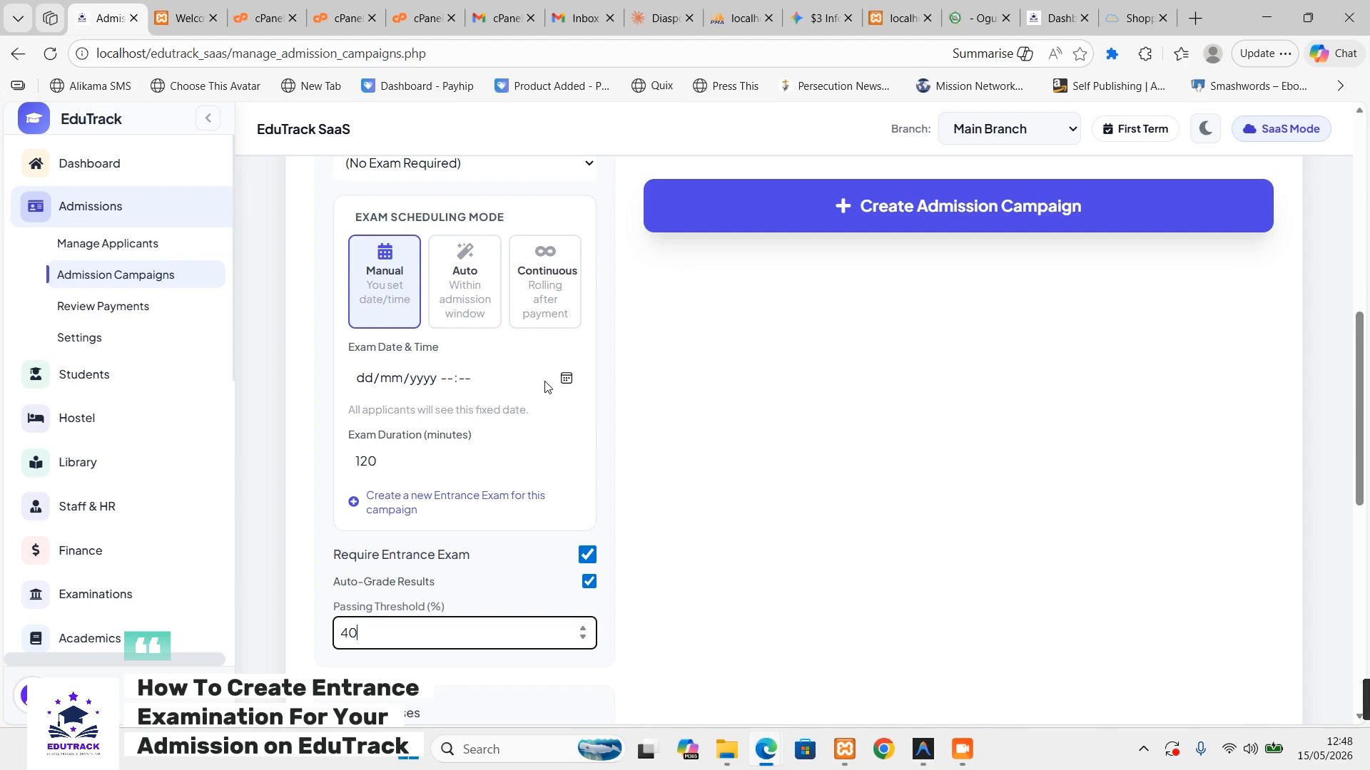
left_click(565, 378)
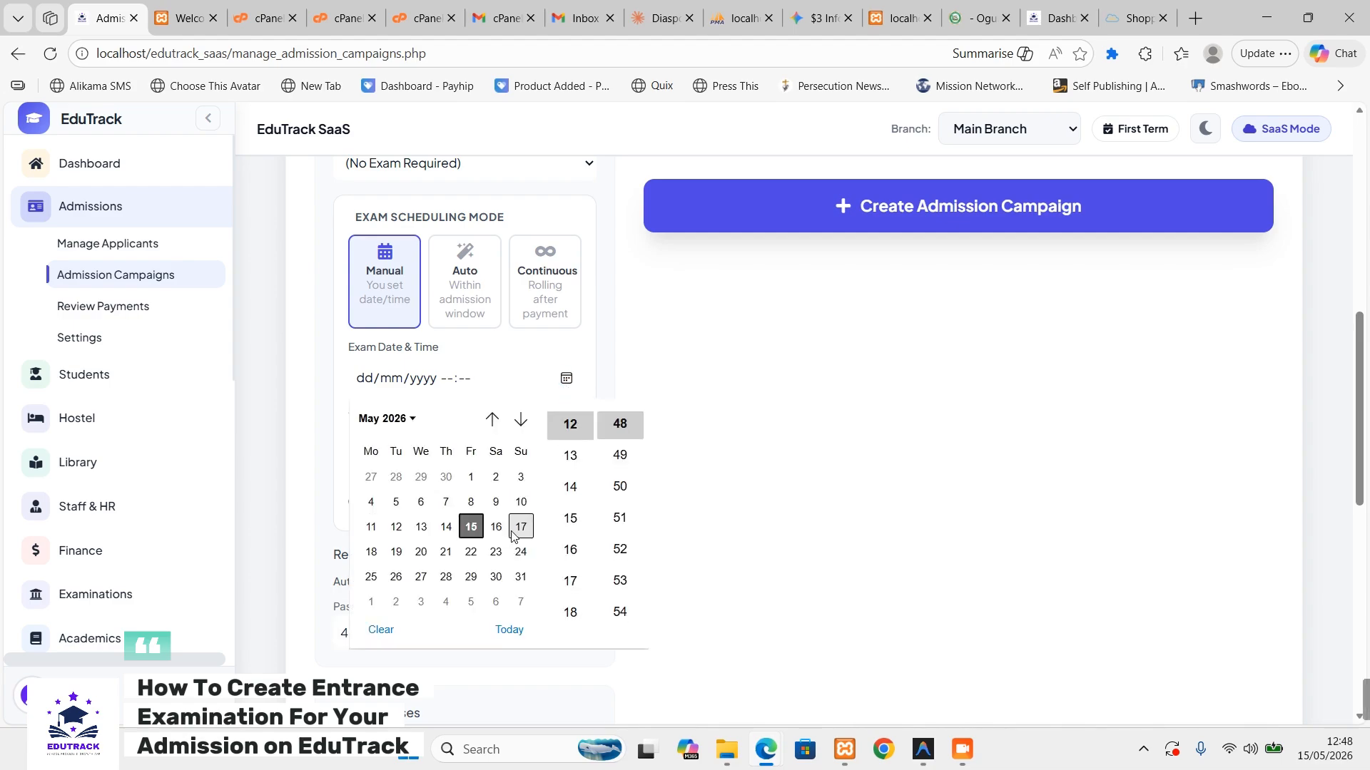
left_click(520, 419)
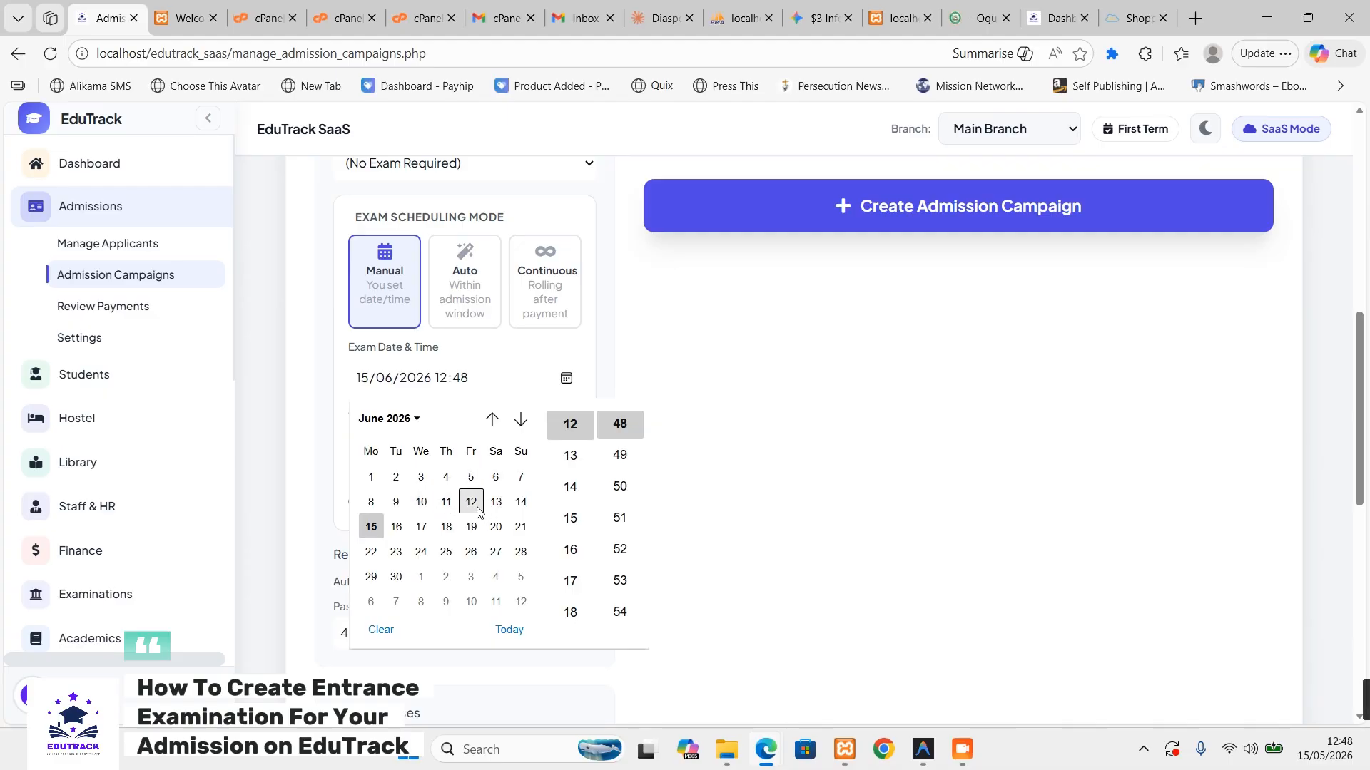
left_click(446, 502)
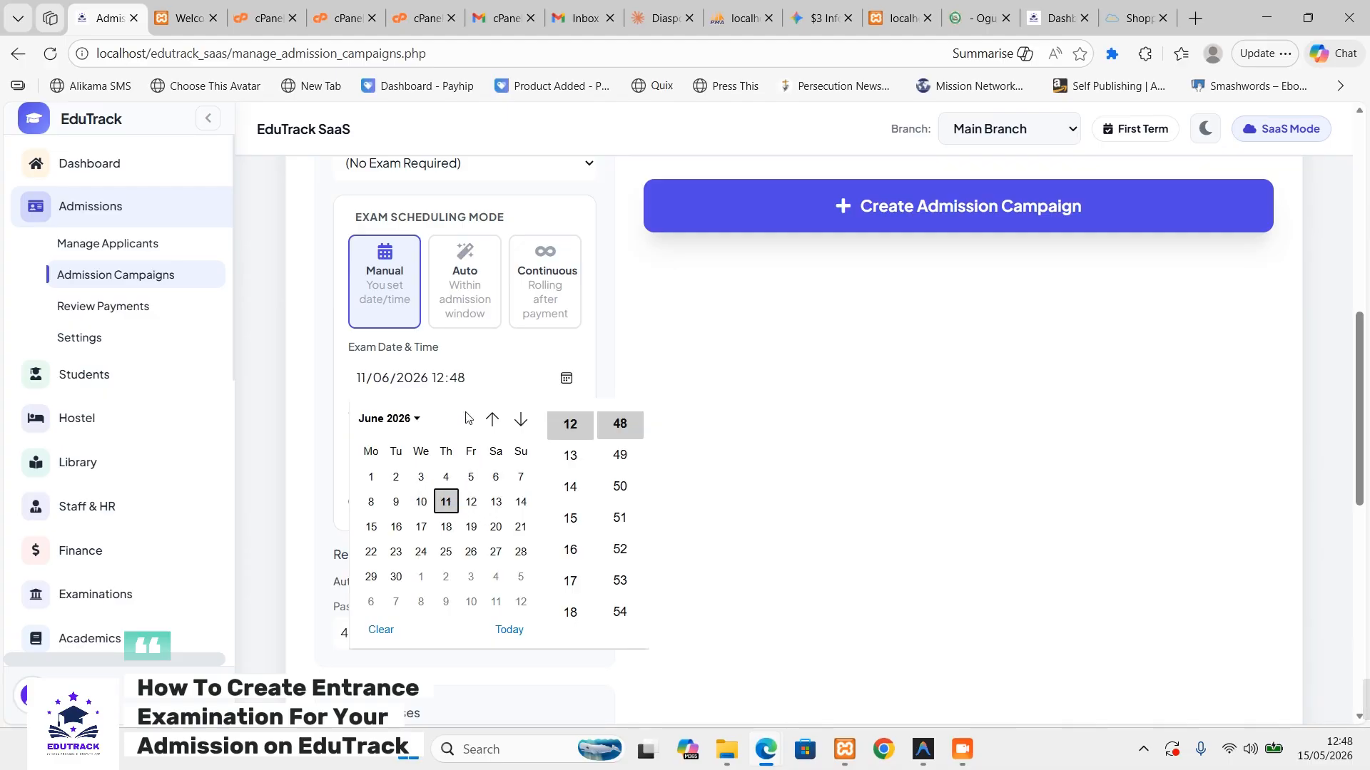
scroll(578, 457, "up", 4)
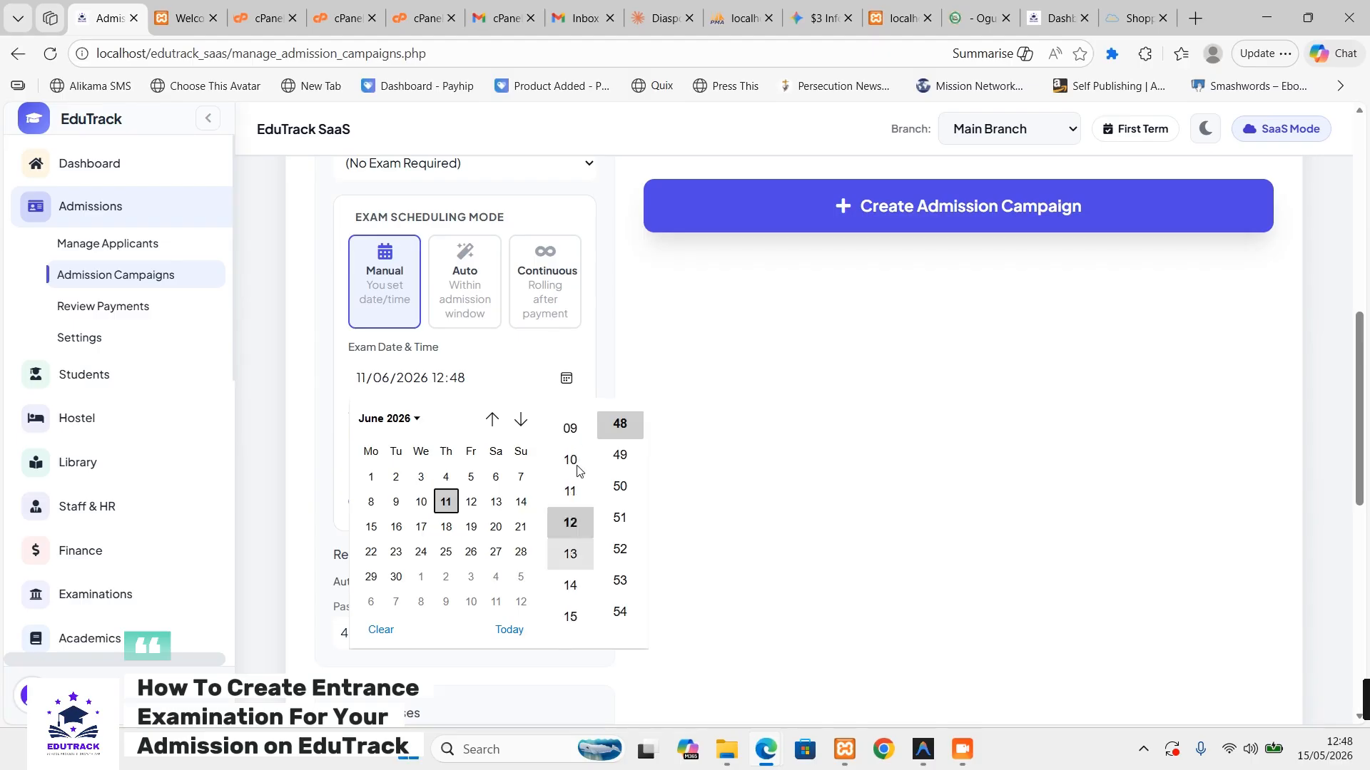
left_click(571, 600)
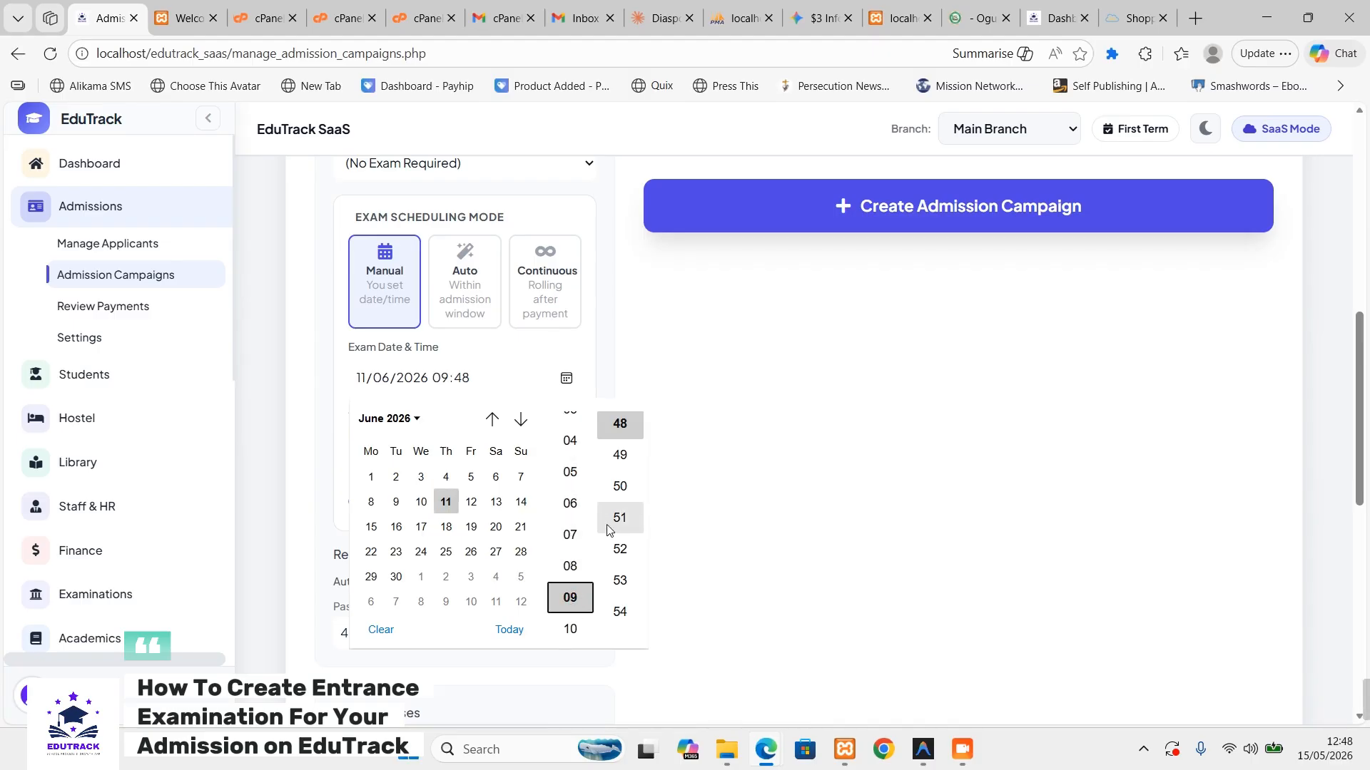
scroll(620, 517, "down", 5)
left_click(620, 515)
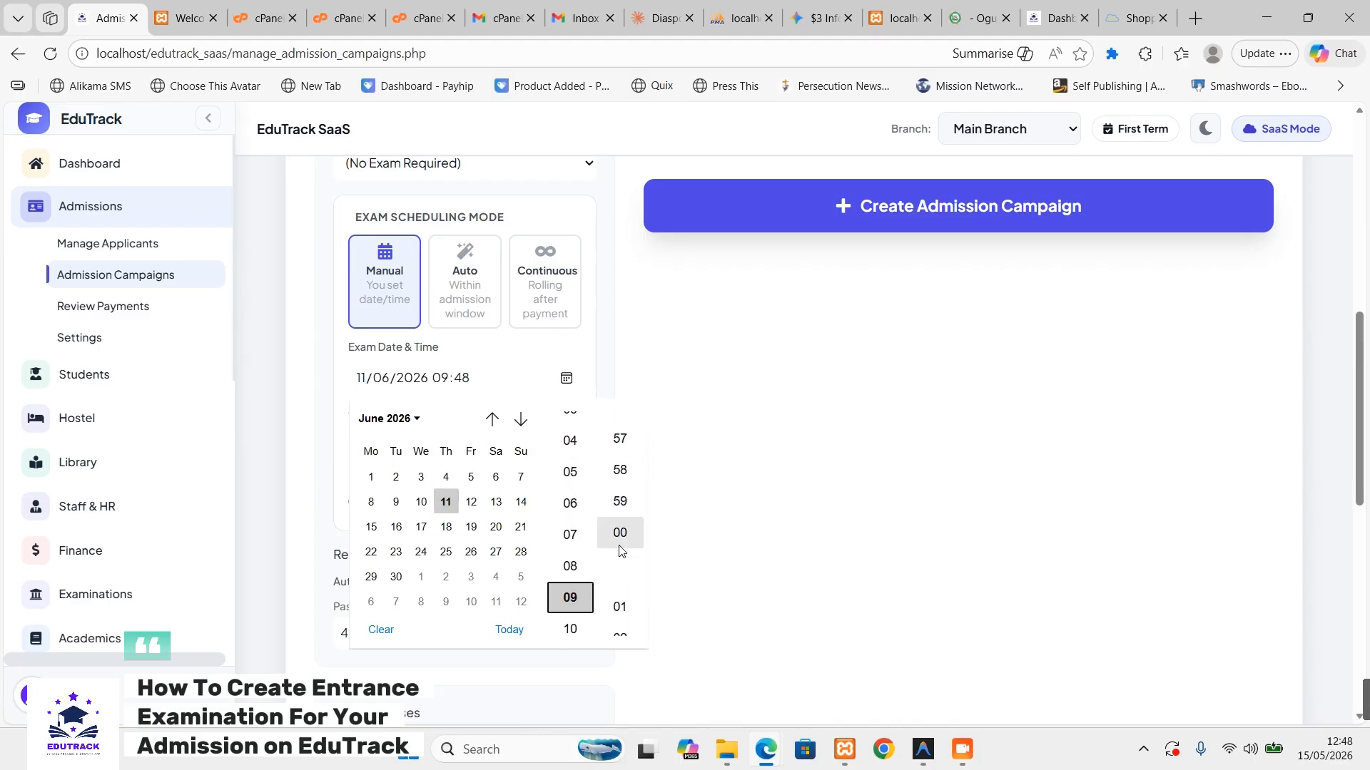
left_click(501, 338)
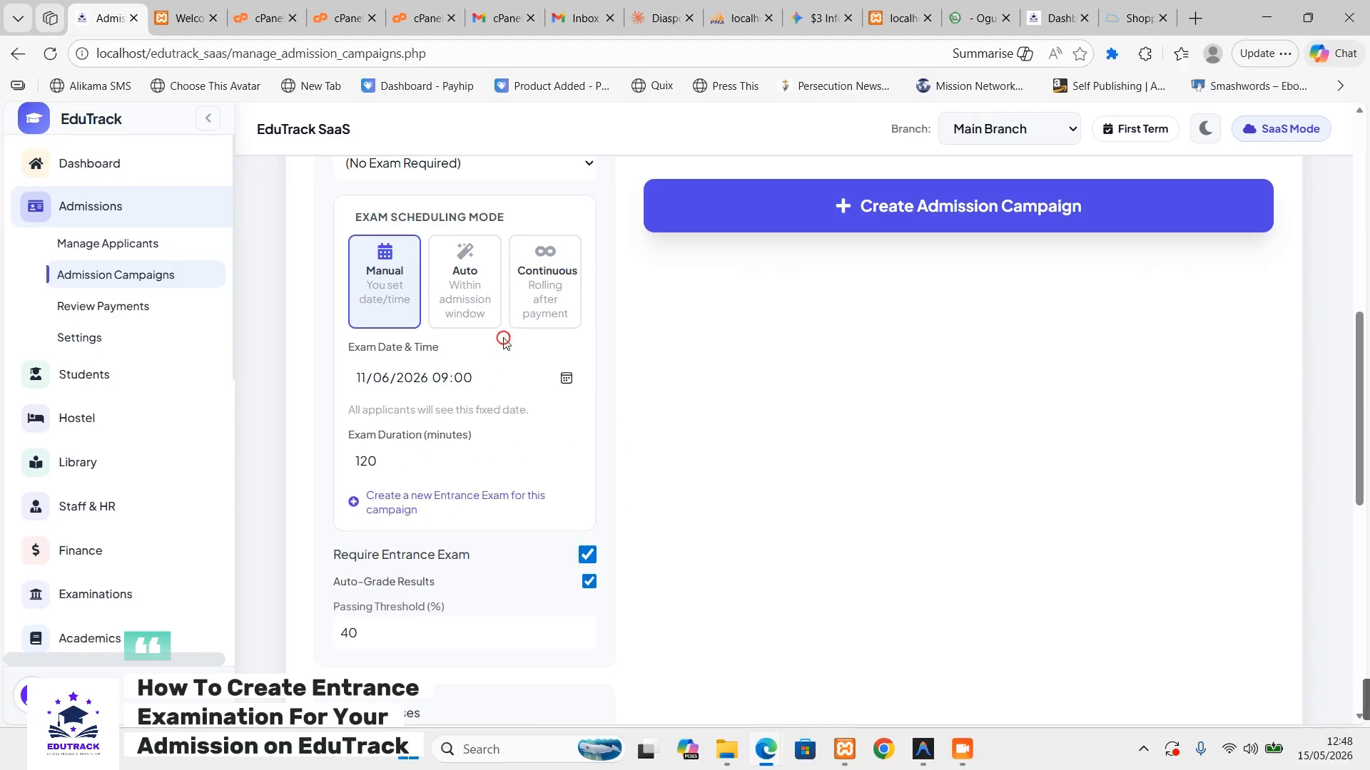
- Apply the Professional Standard template to the campaign's admission instructions
scroll(490, 499, "down", 3)
scroll(509, 505, "up", 7)
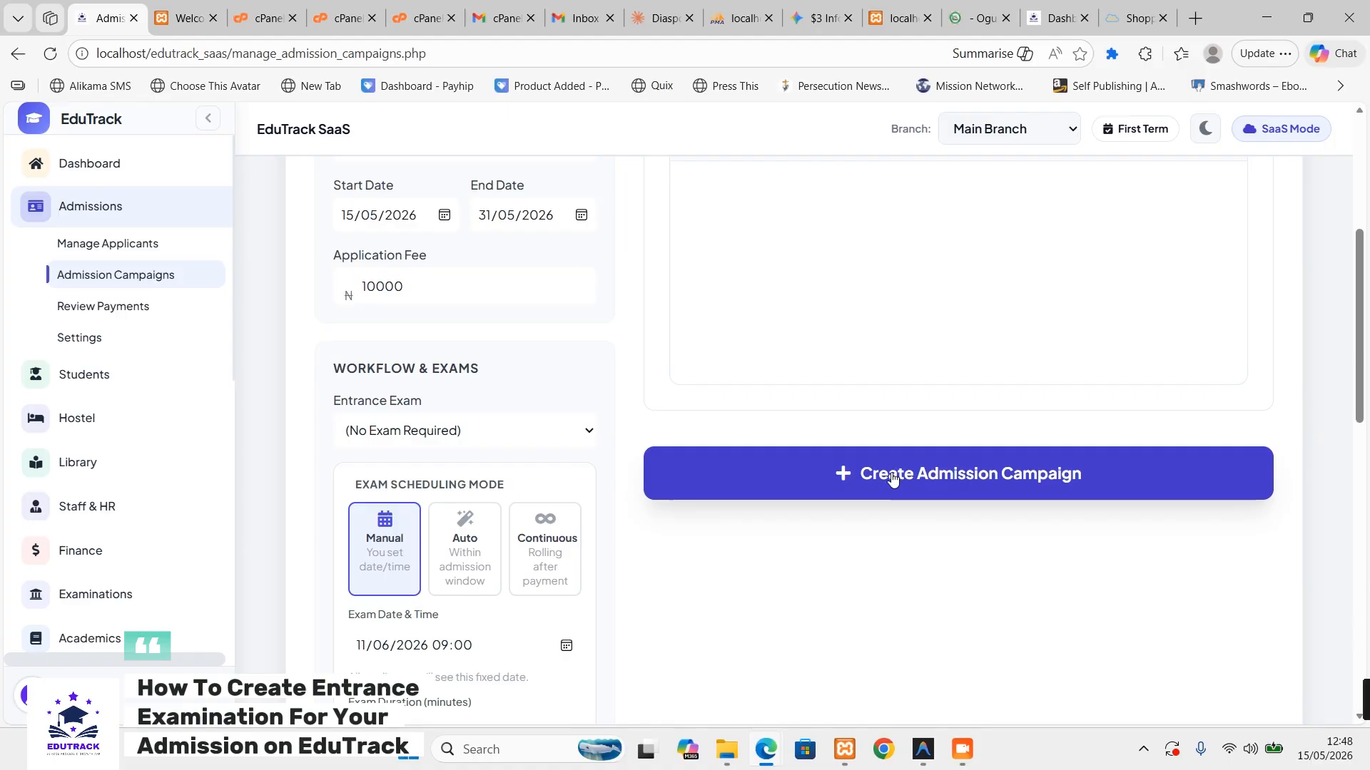
scroll(890, 480, "up", 4)
left_click(1140, 289)
left_click(1105, 345)
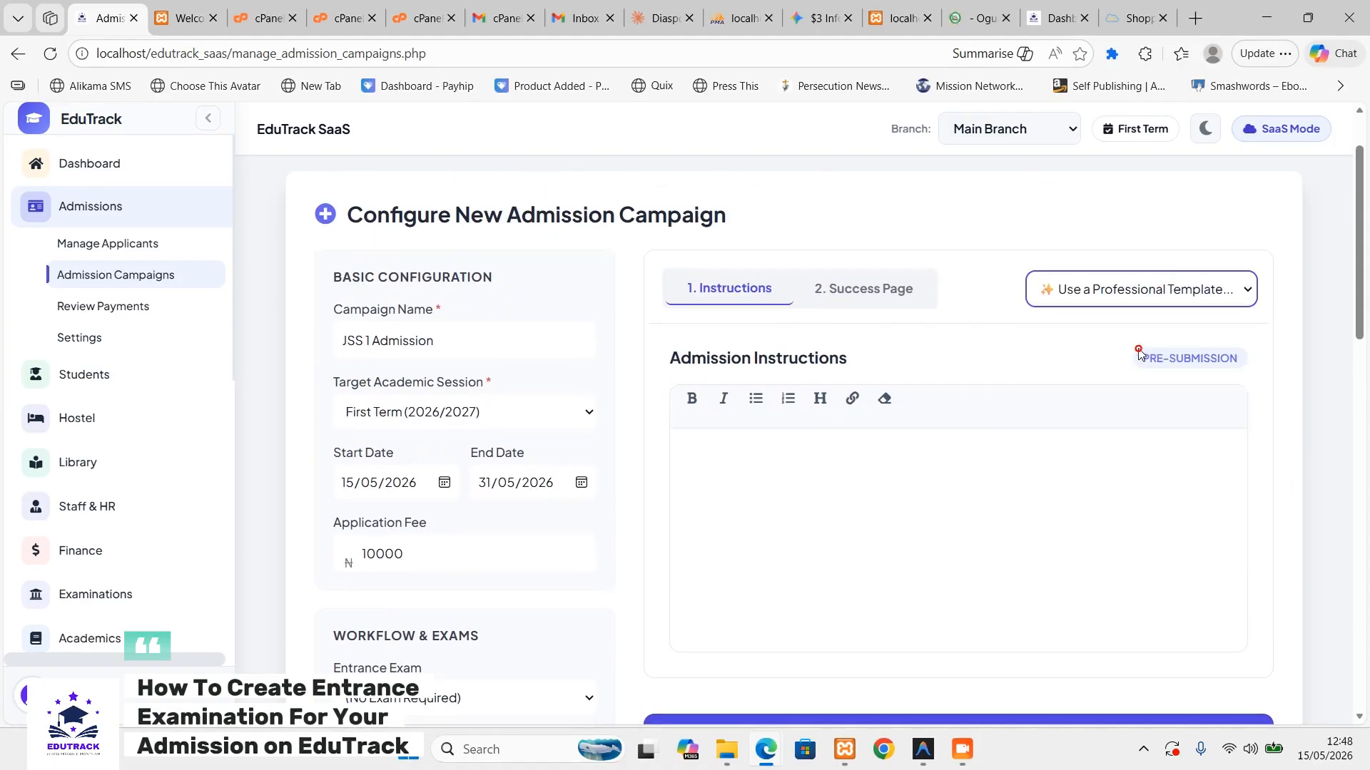
left_click(636, 526)
scroll(880, 563, "down", 1)
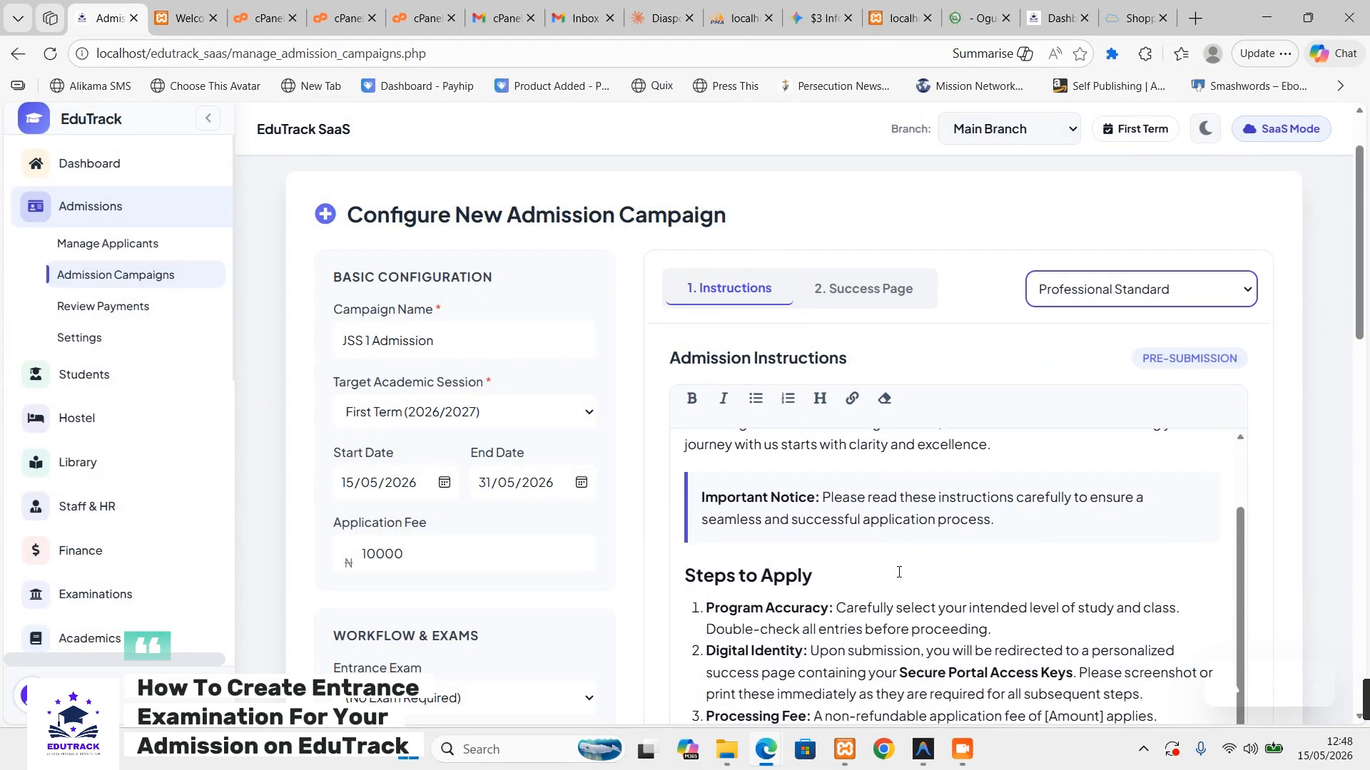
- Review the notice, application steps and payment placeholders in the Professional Standard admission instructions
scroll(927, 578, "up", 1)
scroll(1033, 595, "down", 1)
scroll(1049, 602, "down", 1)
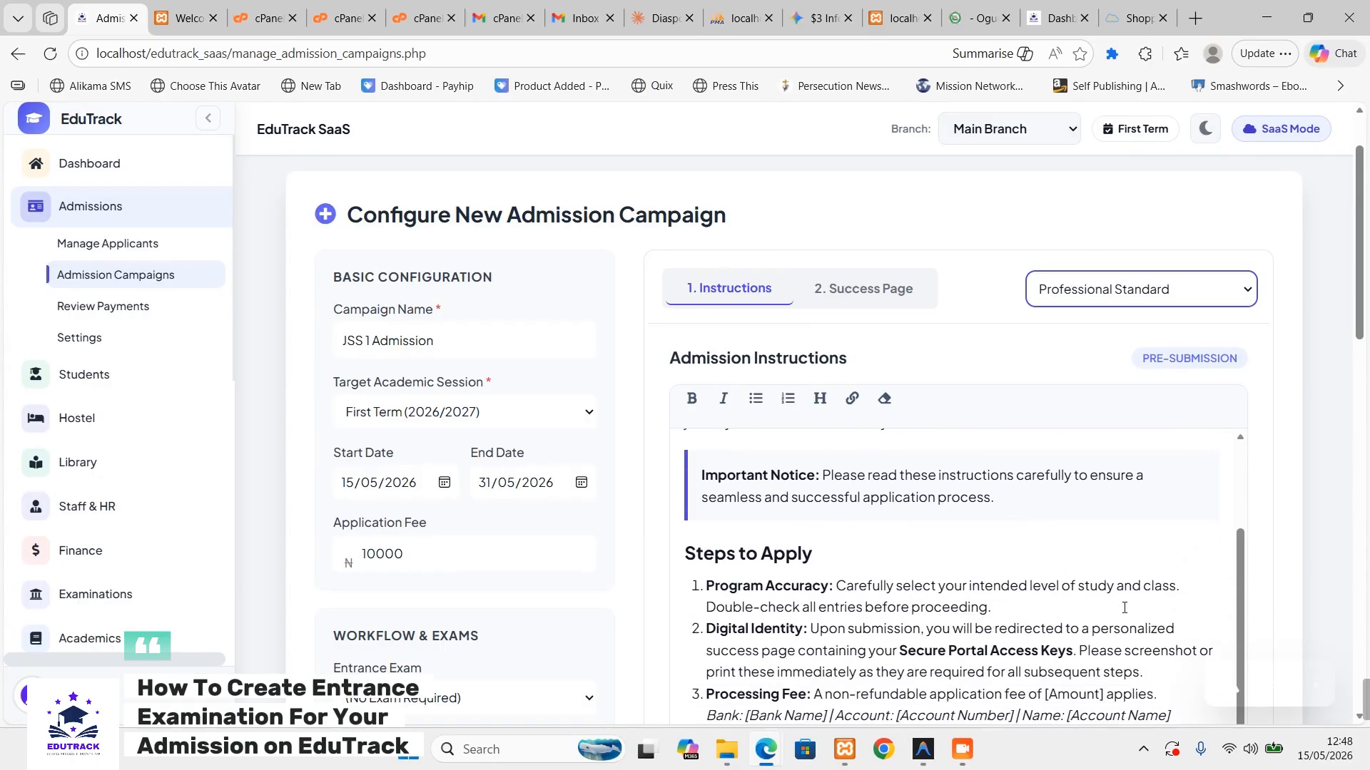
scroll(1020, 609, "down", 1)
left_click(1020, 604)
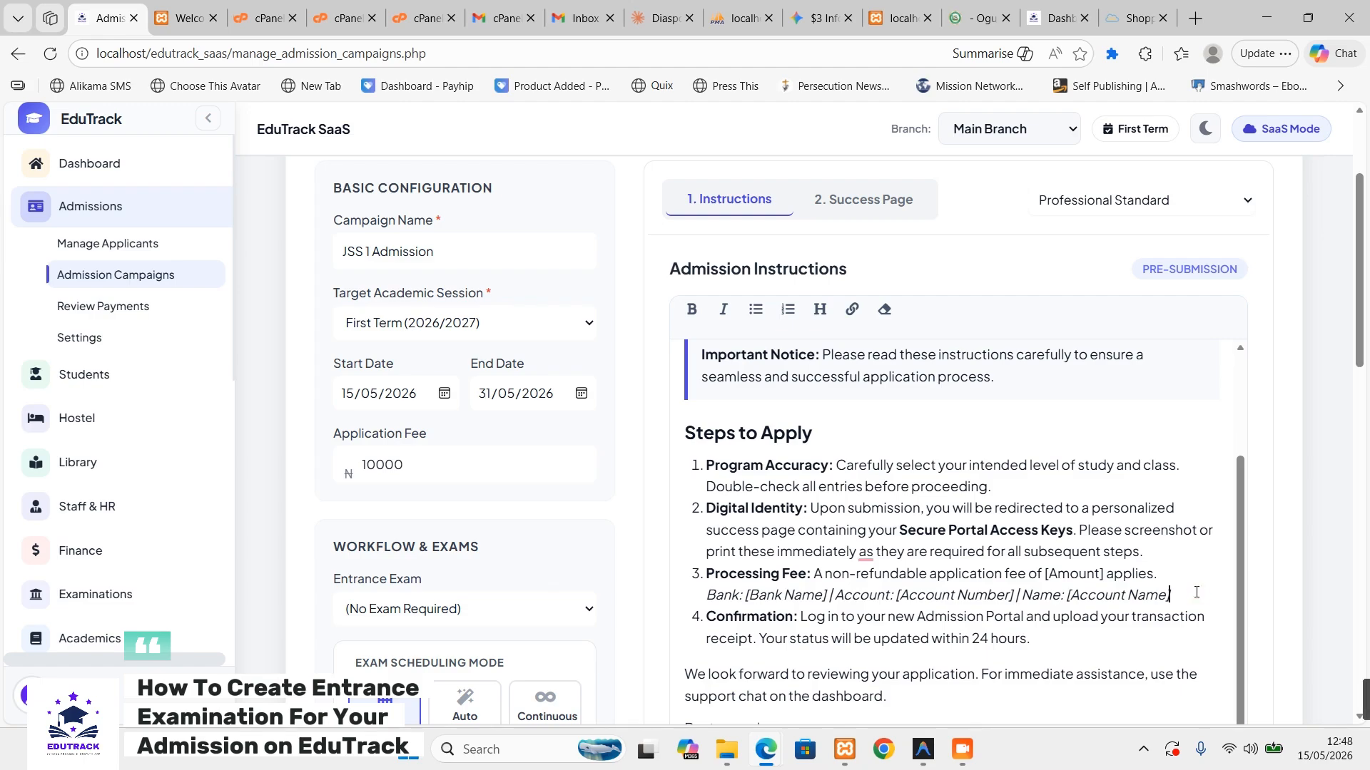
scroll(1106, 571, "up", 2)
scroll(949, 436, "down", 5)
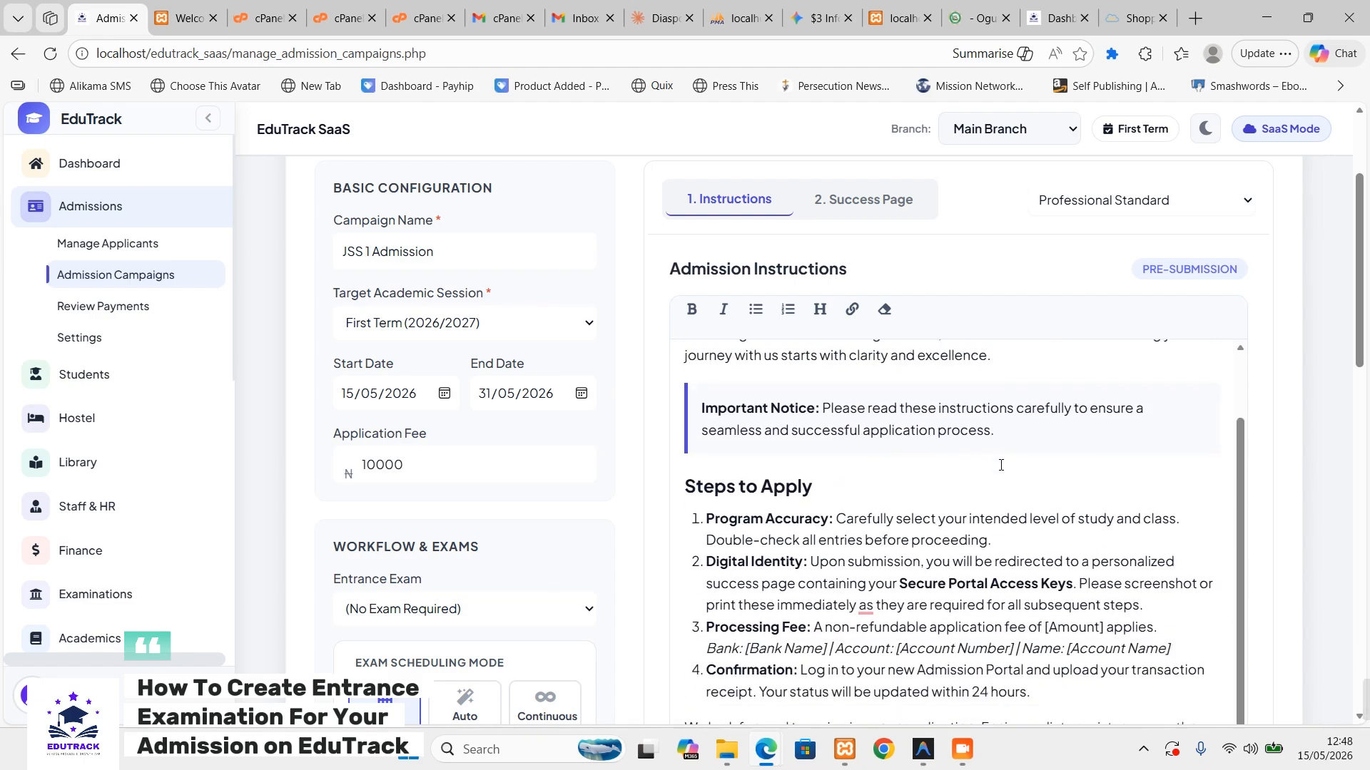
scroll(1011, 479, "up", 2)
scroll(1025, 463, "up", 5)
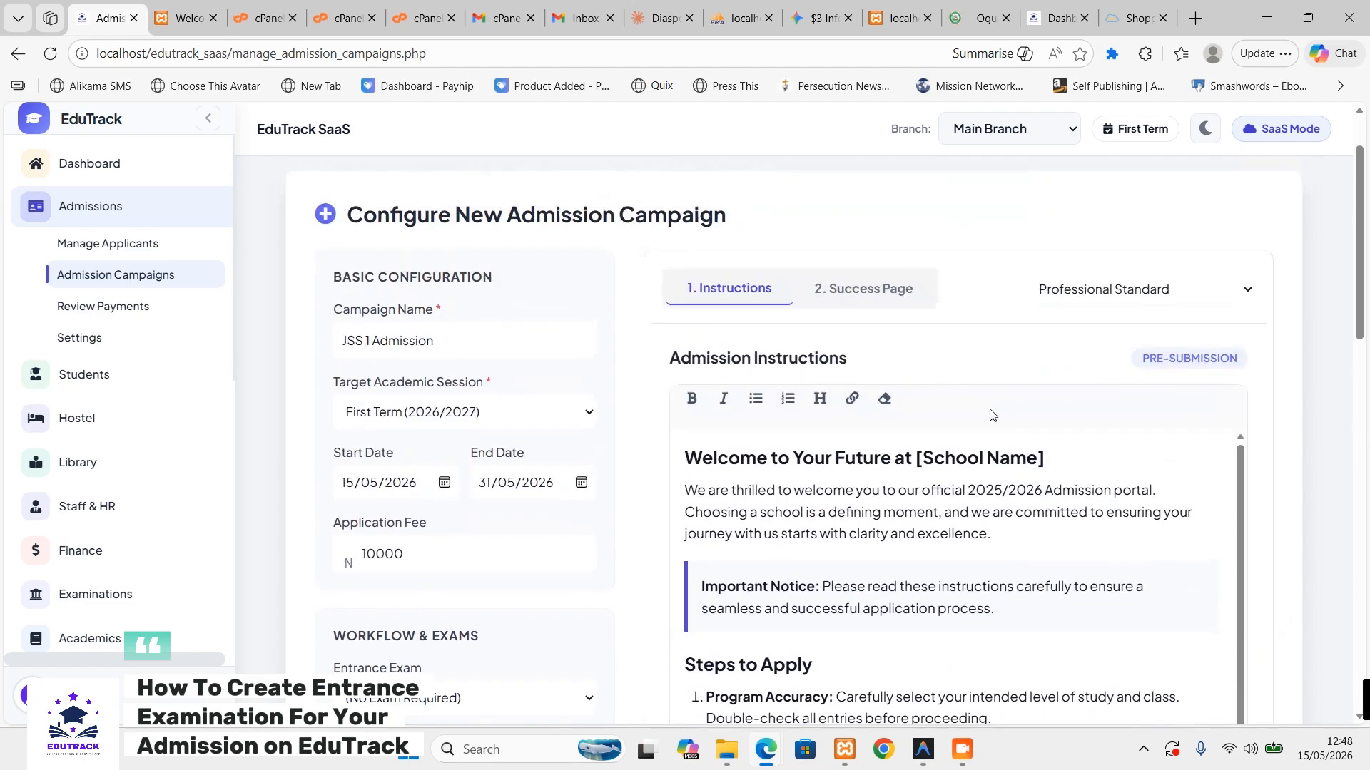
- Replace the admission instructions with the Warm & Welcoming template and look through its text
left_click(1150, 289)
left_click(1153, 369)
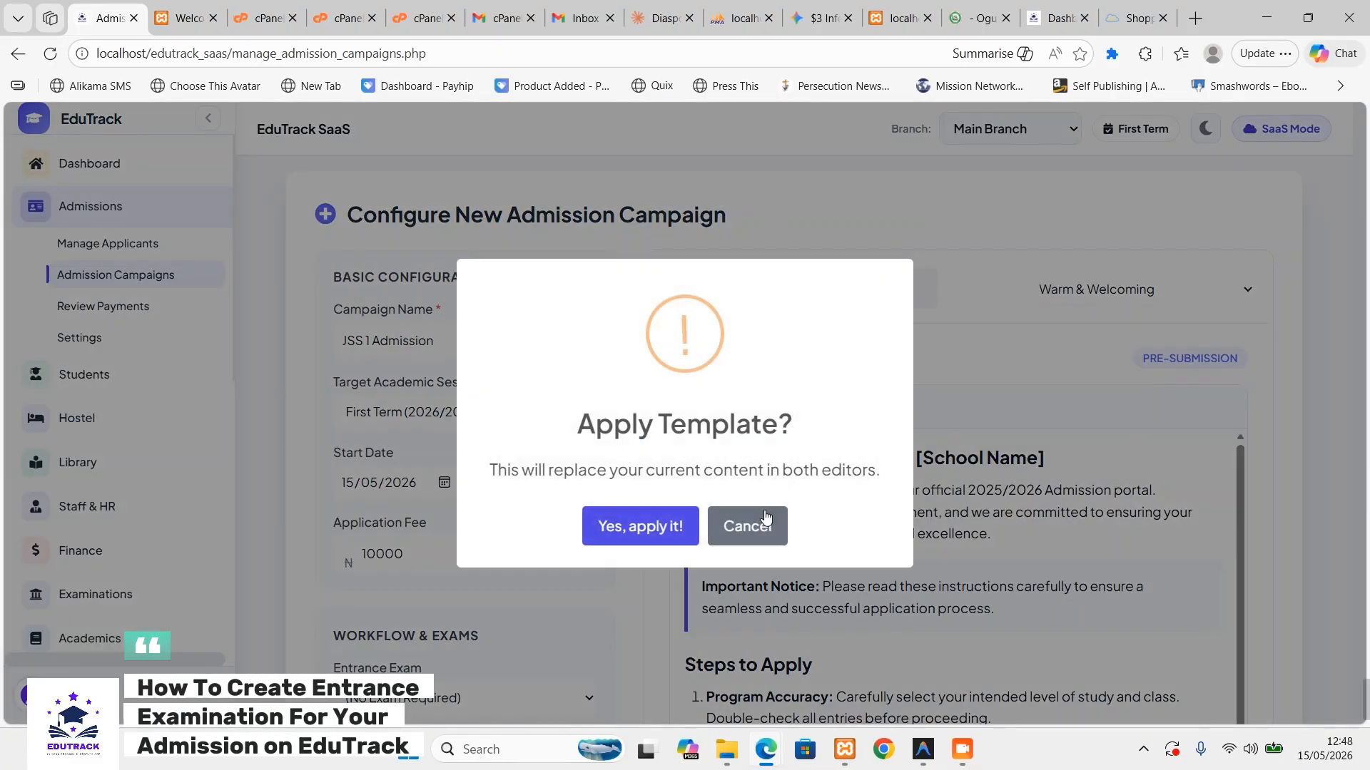
left_click(635, 523)
scroll(938, 472, "down", 3)
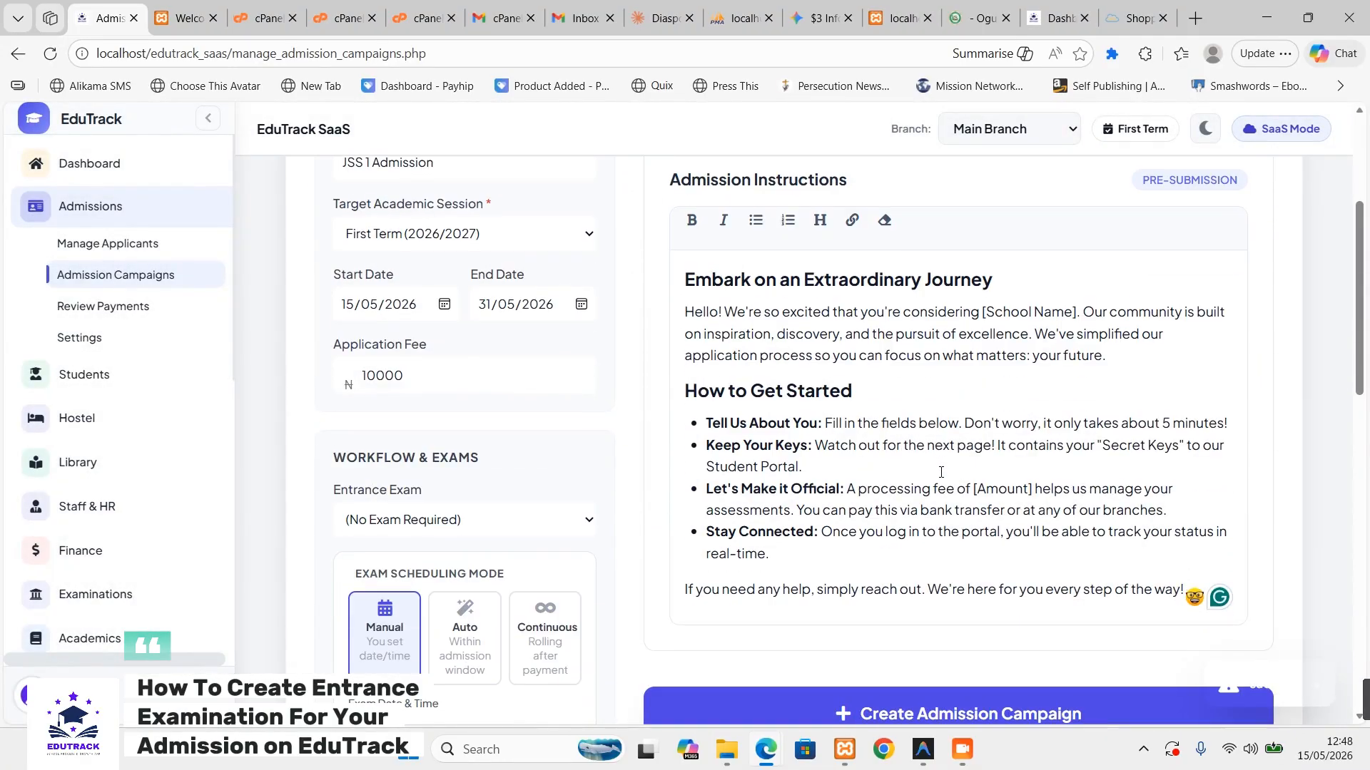
scroll(941, 473, "up", 3)
left_click(1140, 292)
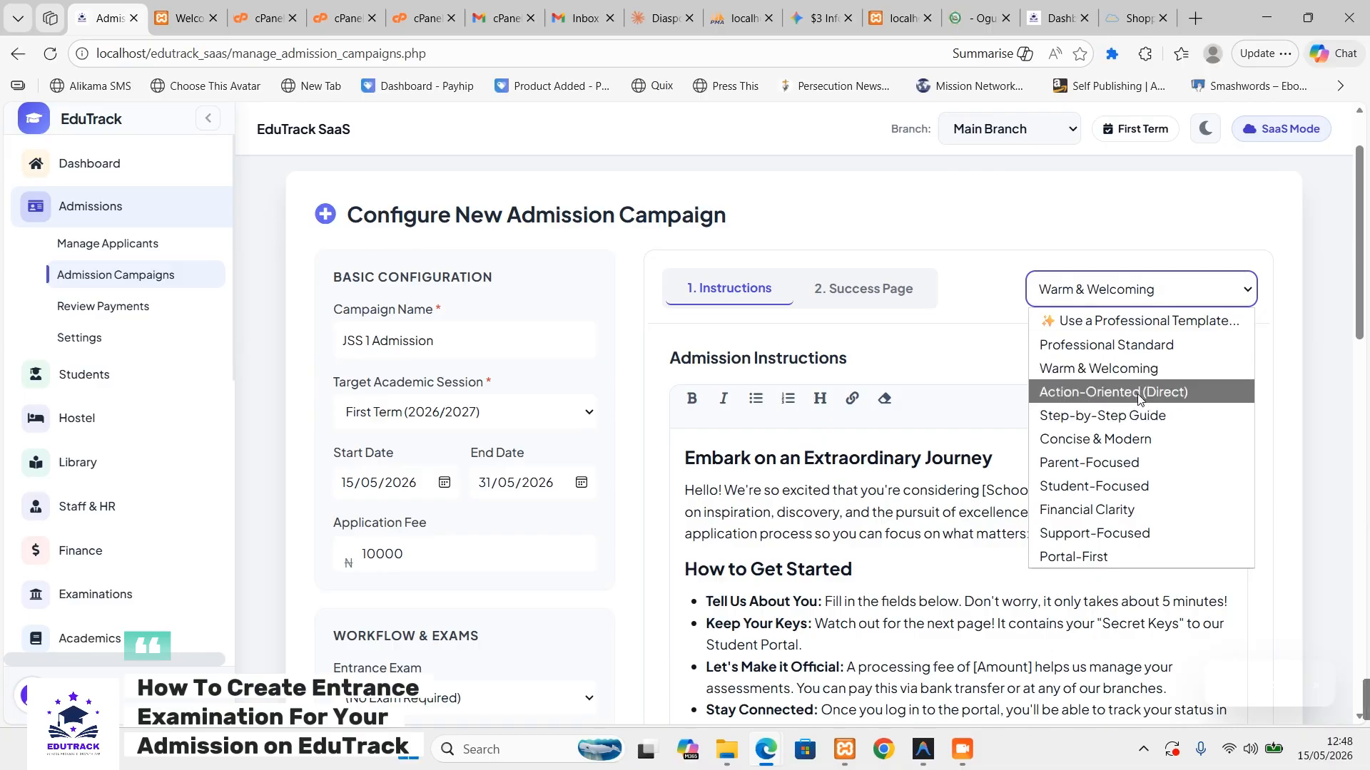
left_click(1140, 369)
scroll(973, 363, "down", 3)
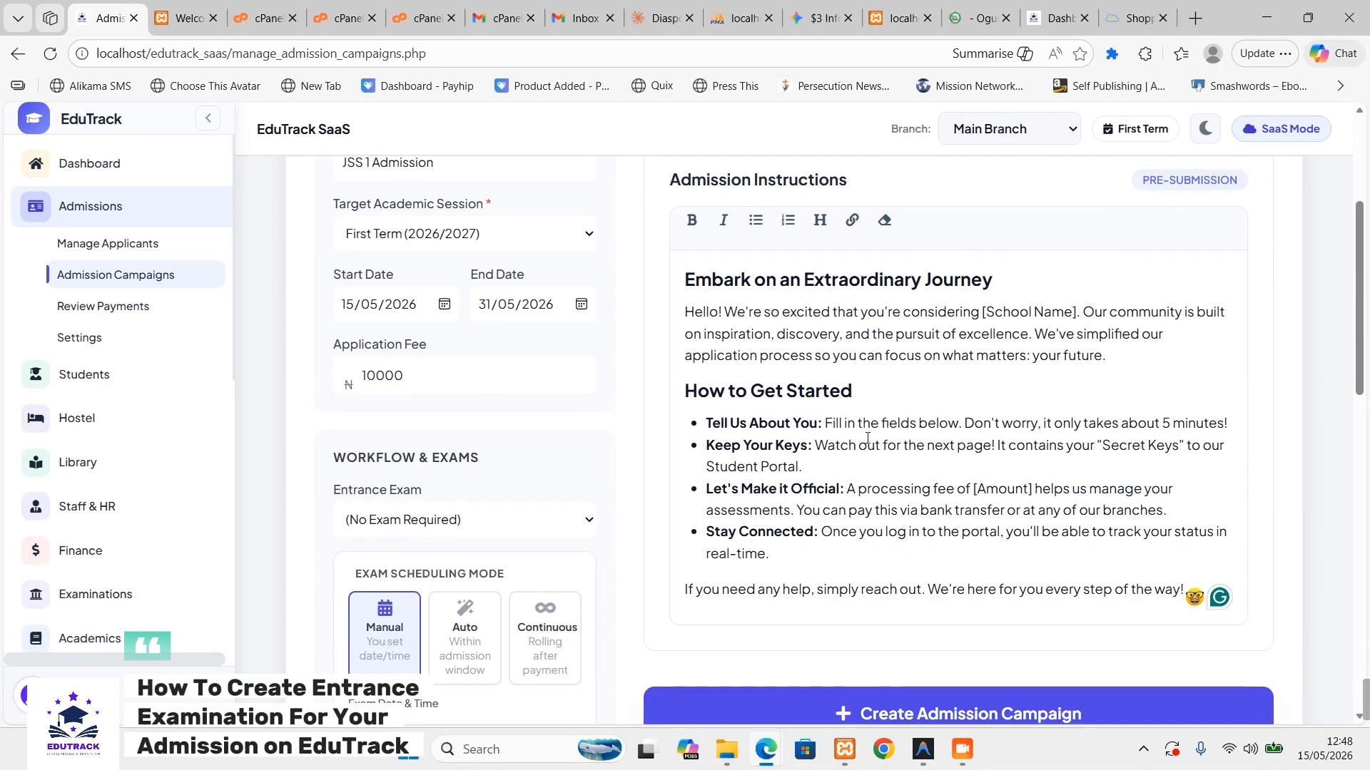
scroll(867, 438, "up", 3)
- Switch the admission instructions to the Step-by-Step Guide template and look through its text
left_click(1182, 380)
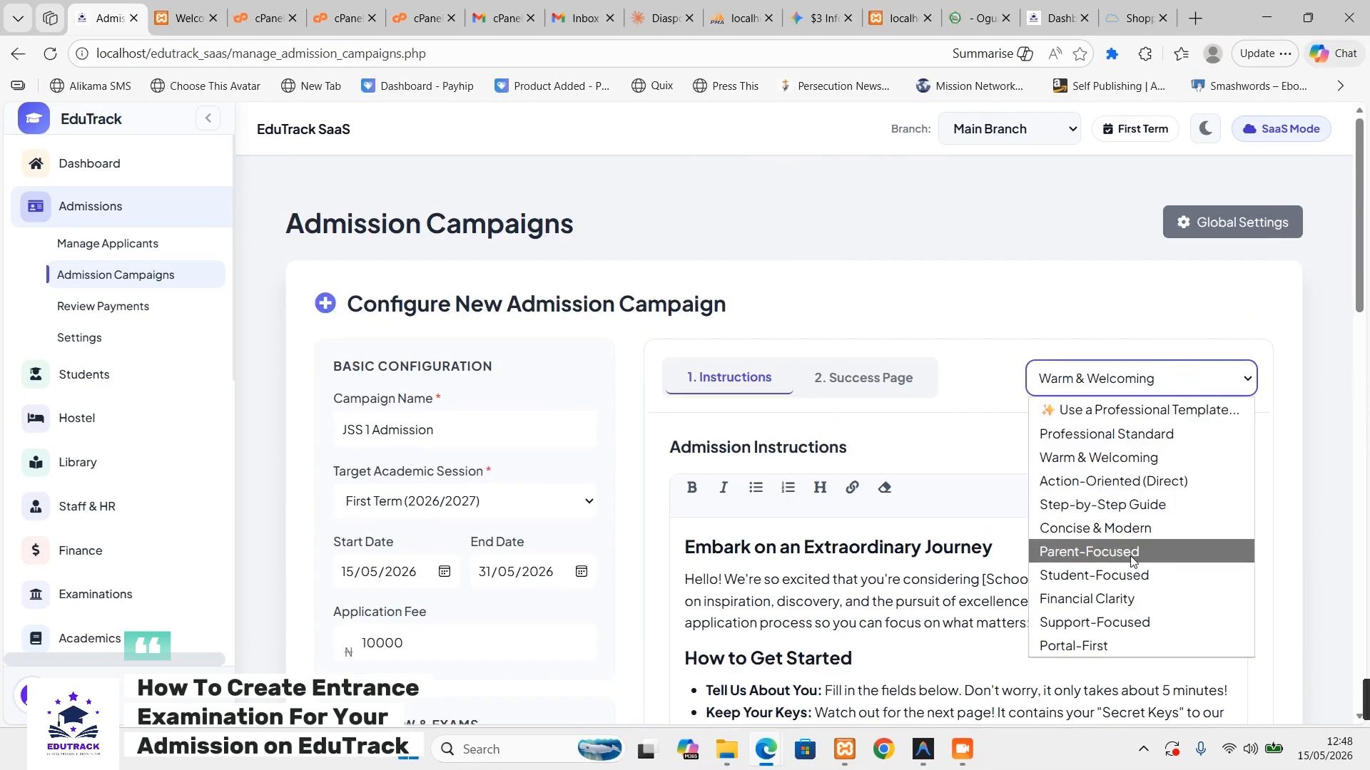
left_click(1112, 504)
left_click(635, 526)
scroll(916, 538, "down", 1)
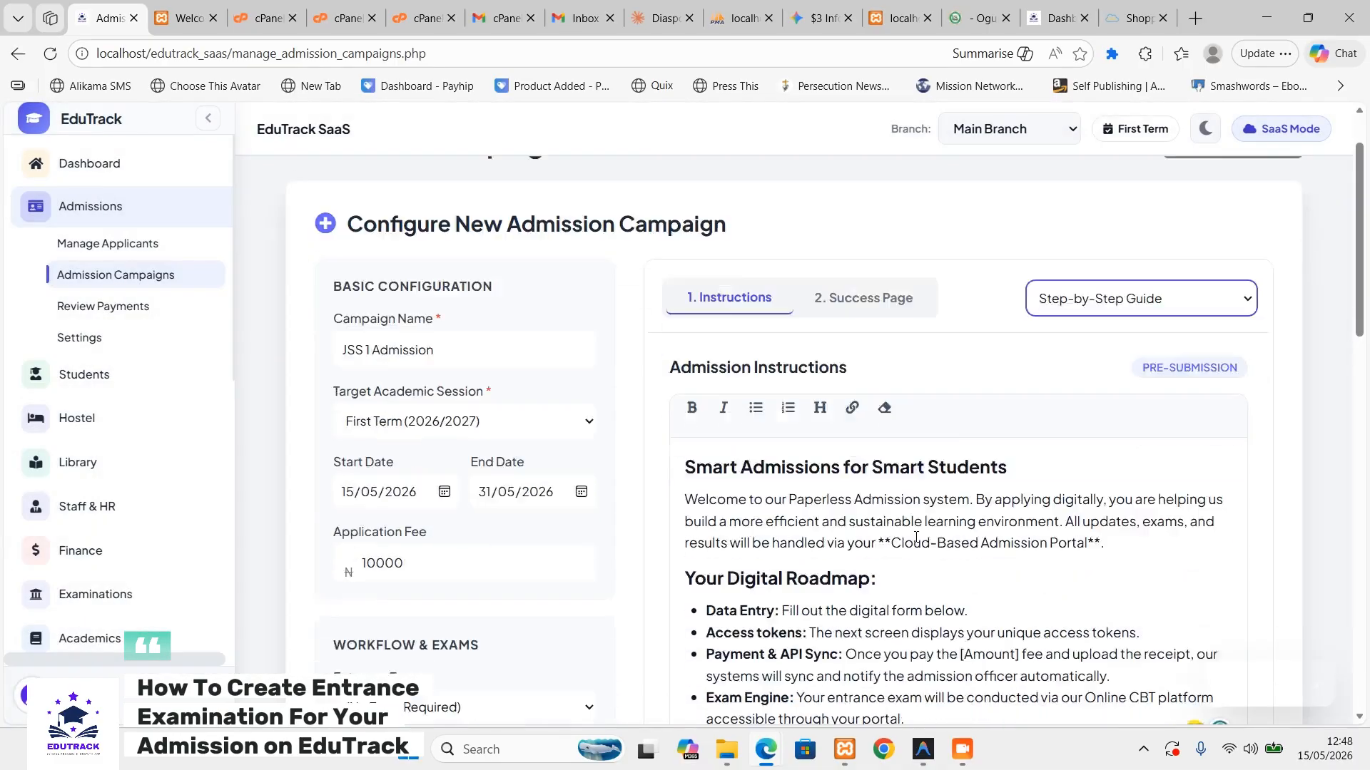
scroll(916, 537, "down", 3)
scroll(873, 503, "up", 3)
- Apply the Concise & Modern template to the admission instructions in place of the Step-by-Step Guide
left_click(1098, 289)
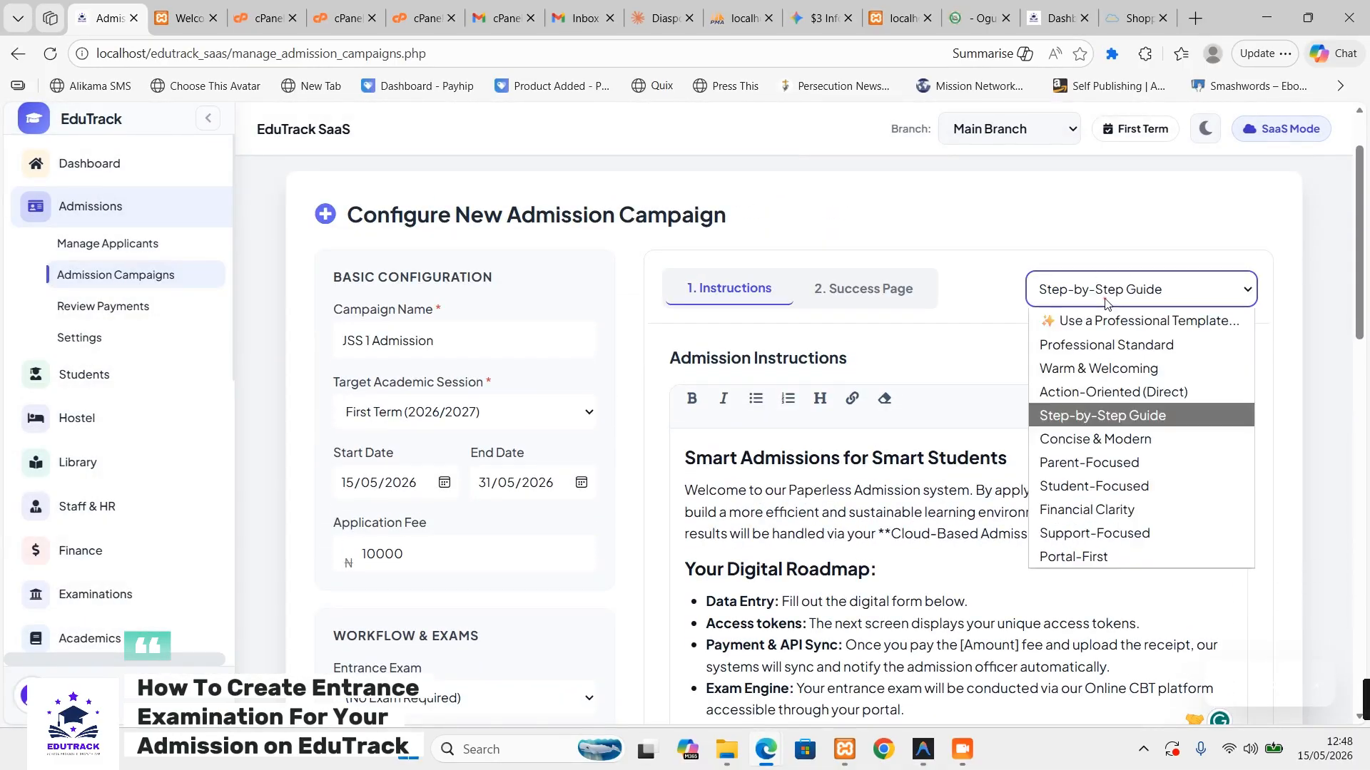
left_click(1115, 441)
left_click(663, 526)
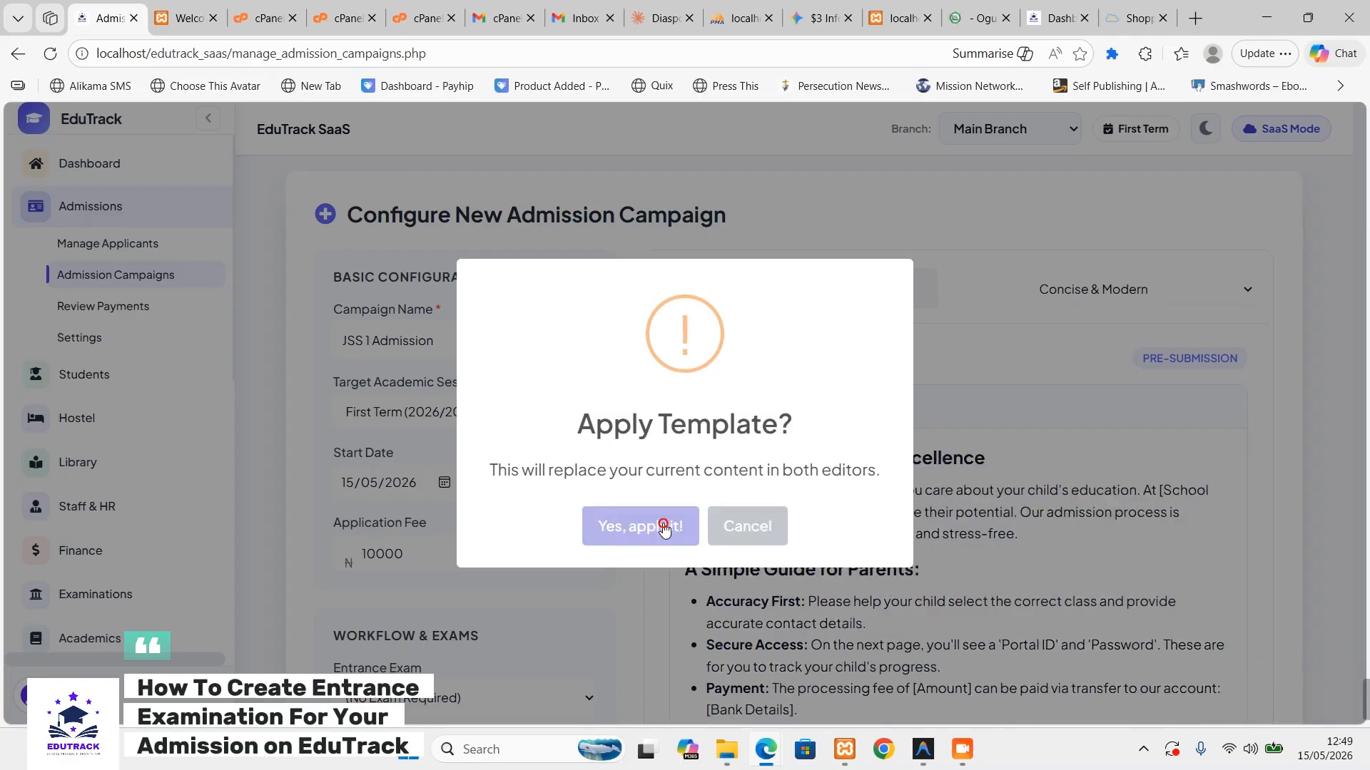
- Apply the Financial Clarity template to the campaign's content and look through the admission instructions
left_click(1141, 199)
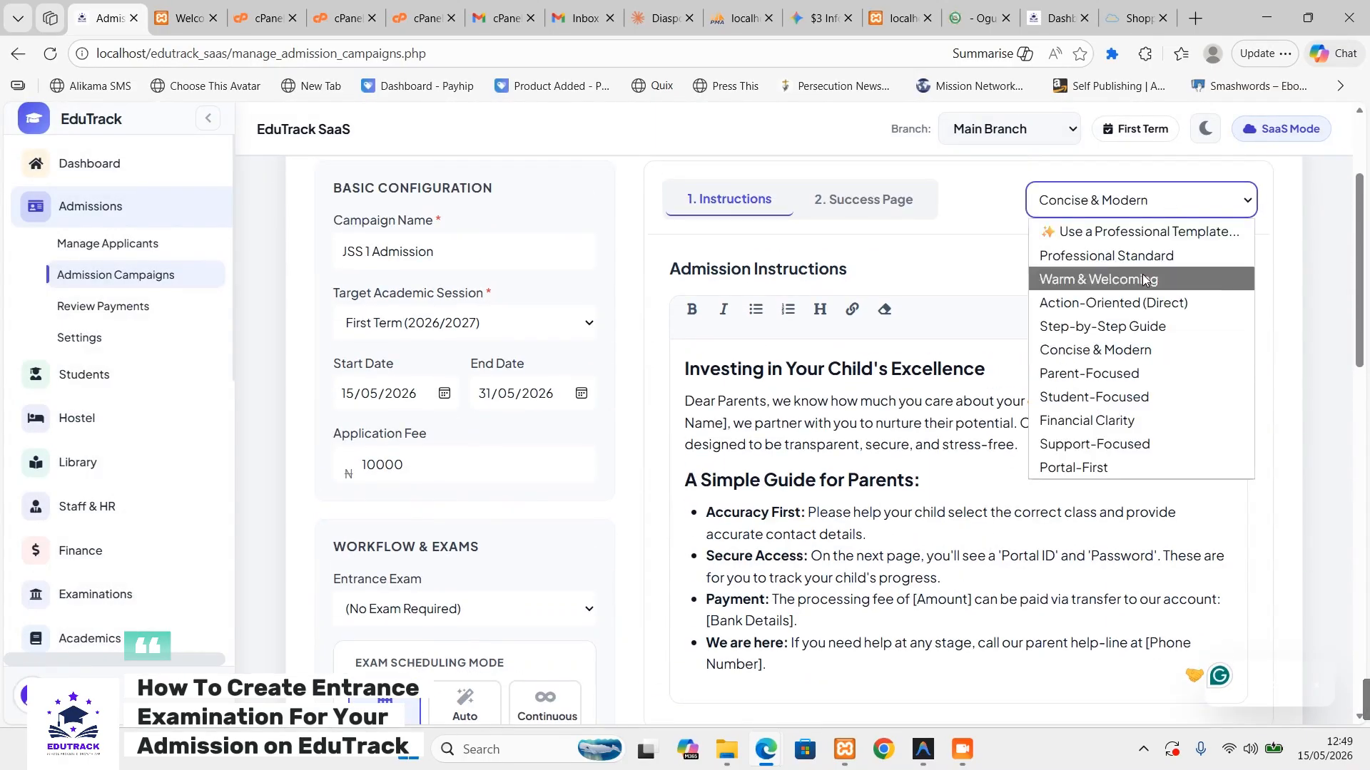
left_click(1140, 421)
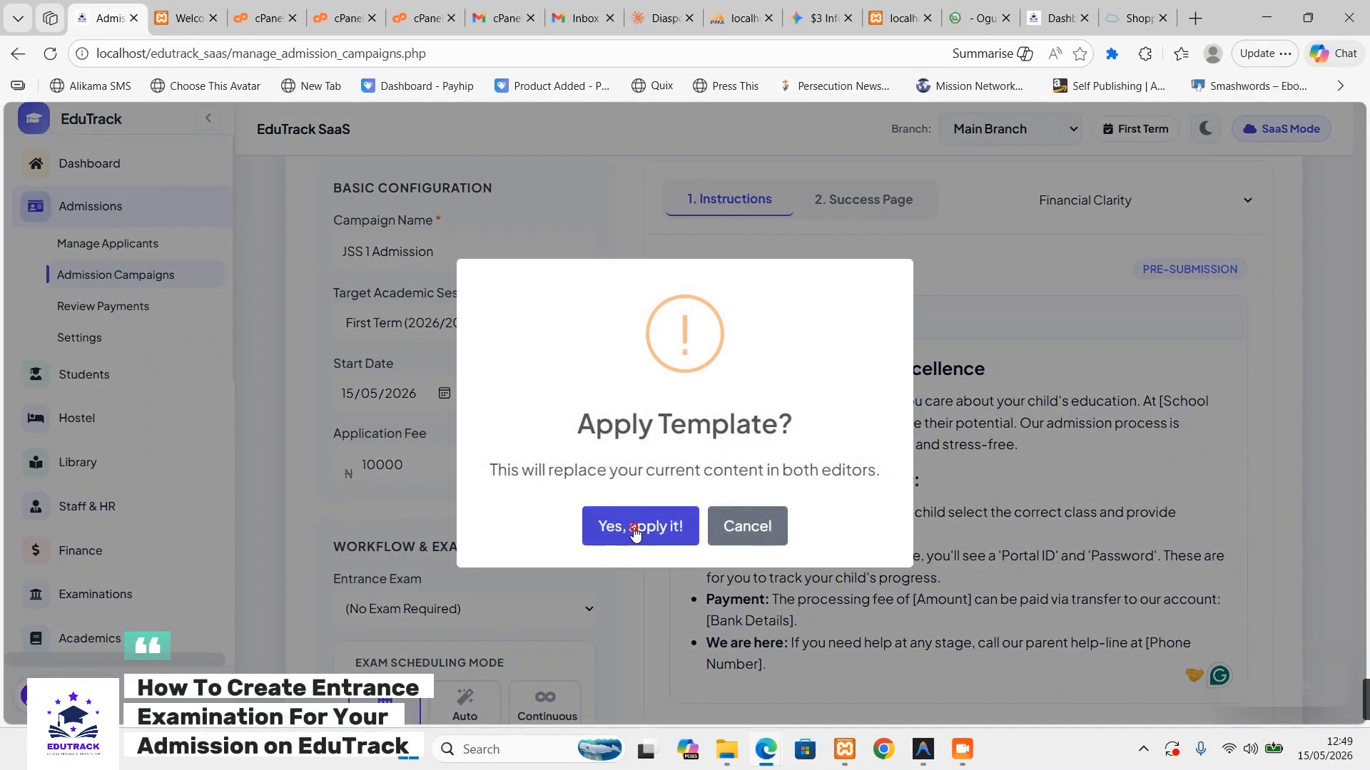
left_click(637, 528)
scroll(746, 485, "down", 3)
scroll(746, 485, "down", 2)
scroll(957, 399, "up", 6)
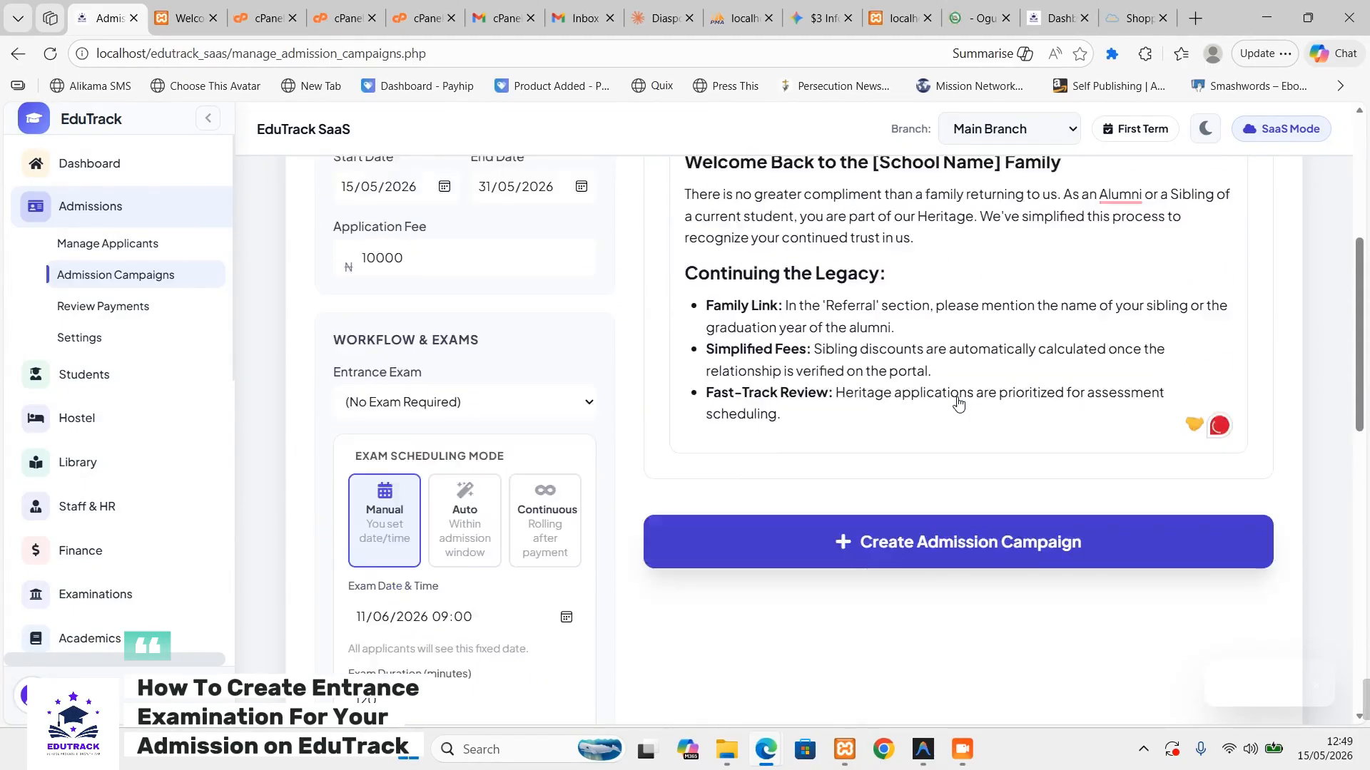
- Check the campaign's success page content and create the JSS 1 admission campaign
scroll(958, 403, "down", 1)
left_click(869, 199)
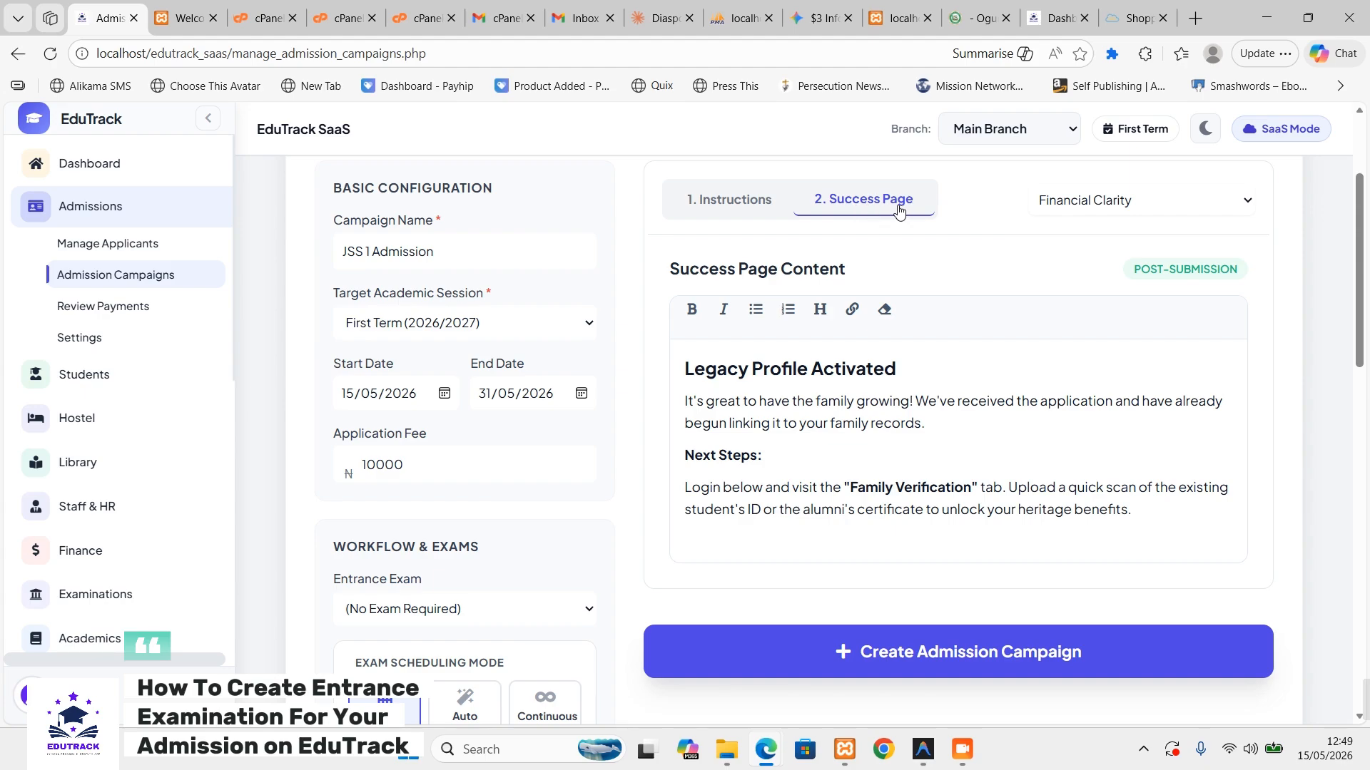
left_click(970, 658)
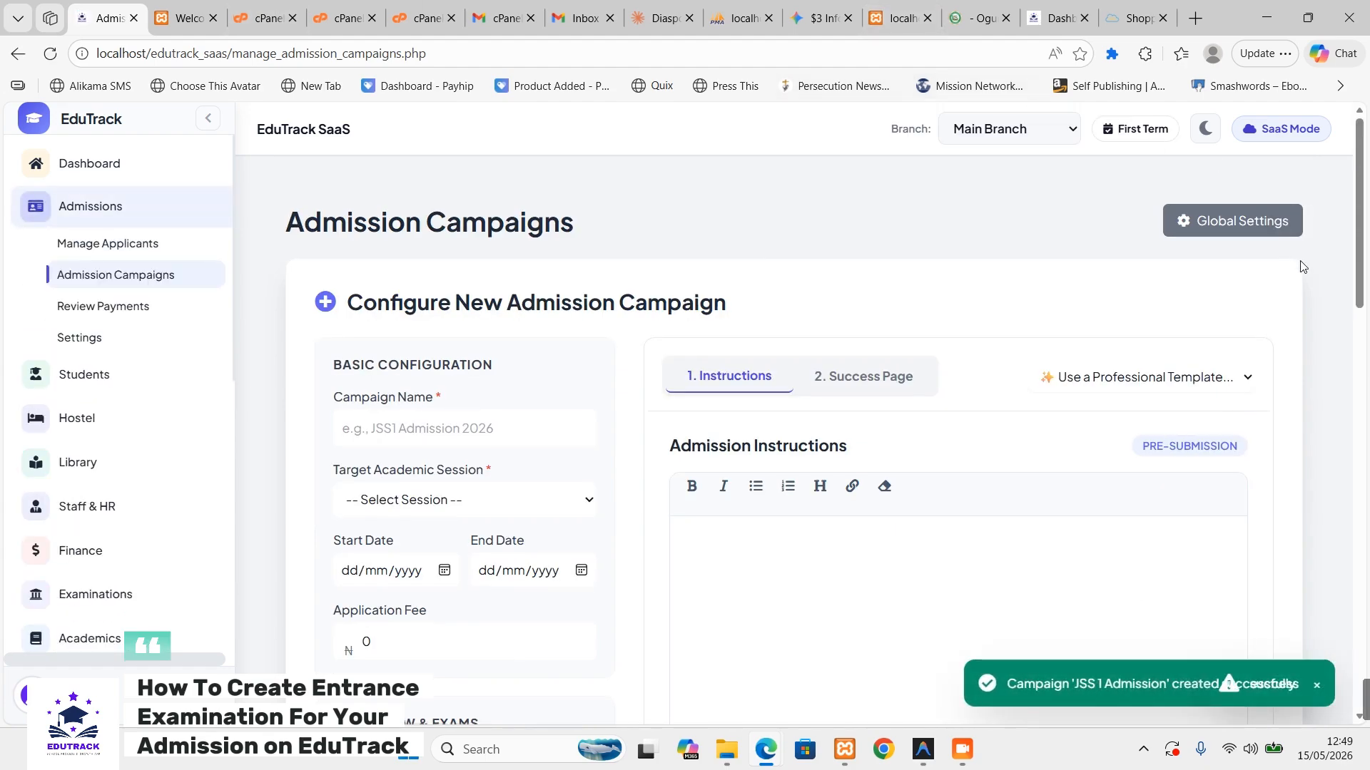
scroll(1311, 323, "down", 10)
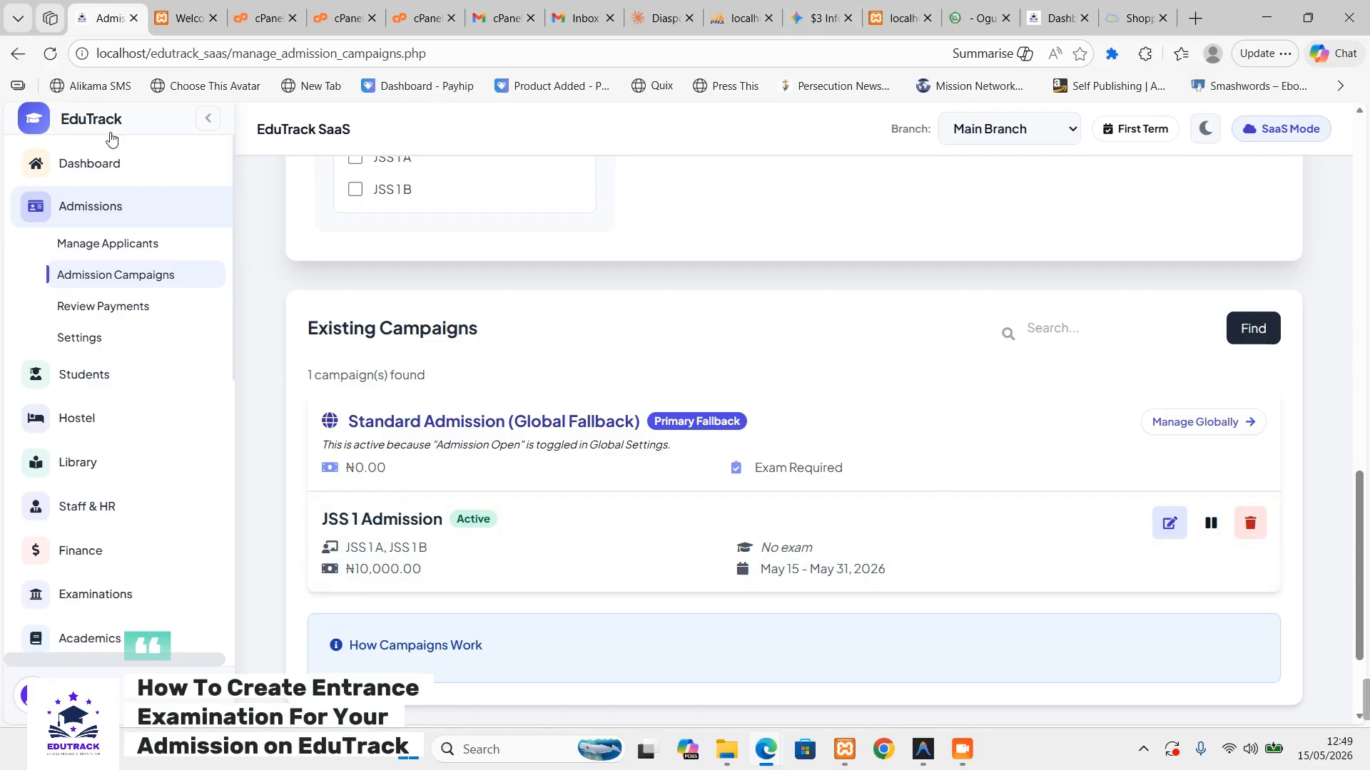
- Open the Examination Hub and start creating a new CBT exam
scroll(103, 439, "down", 3)
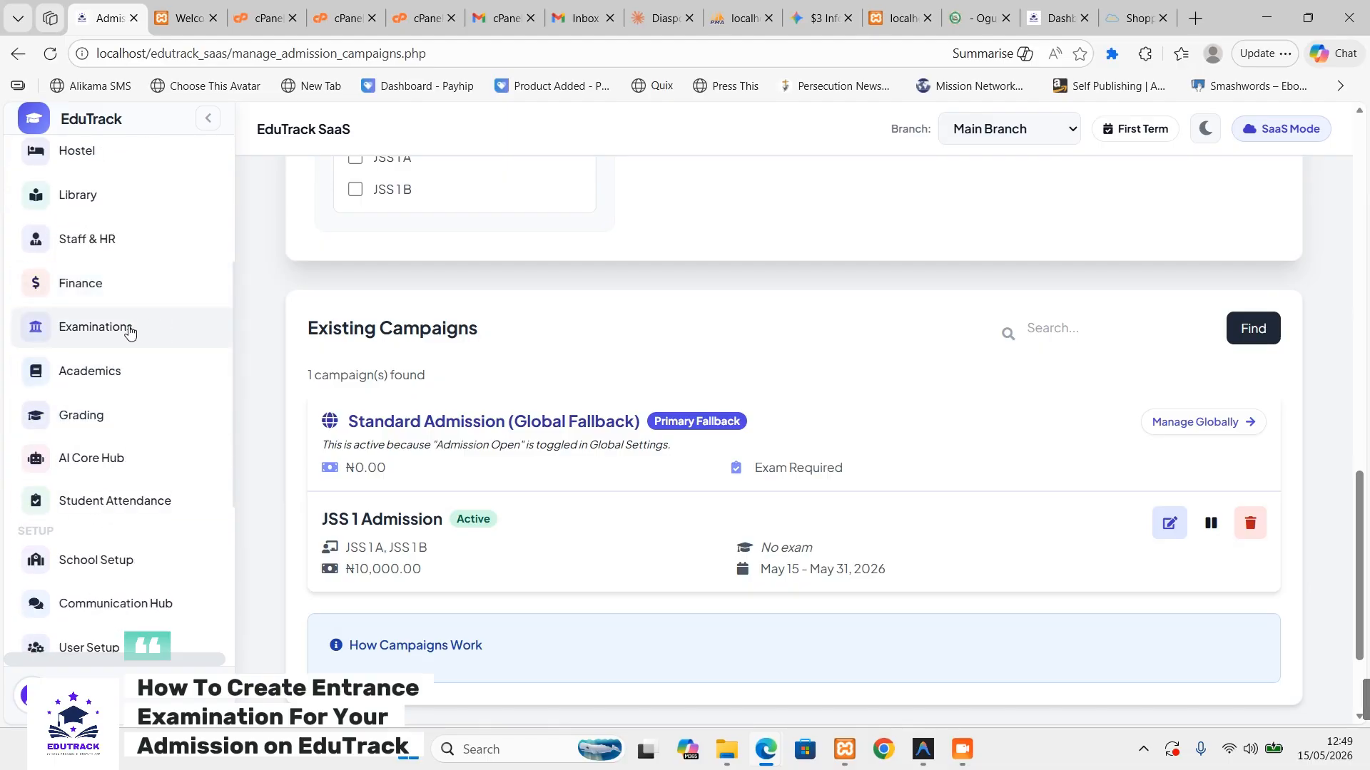
left_click(74, 333)
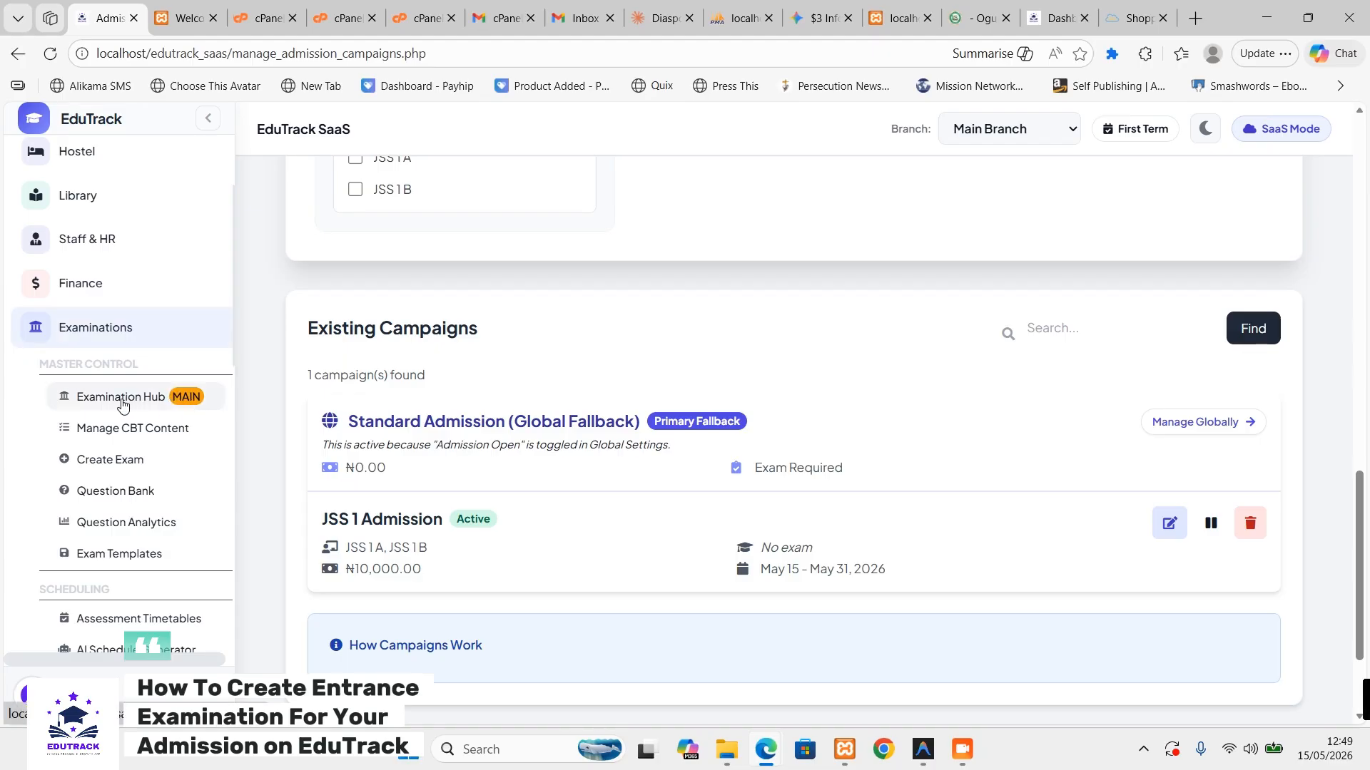
left_click(122, 399)
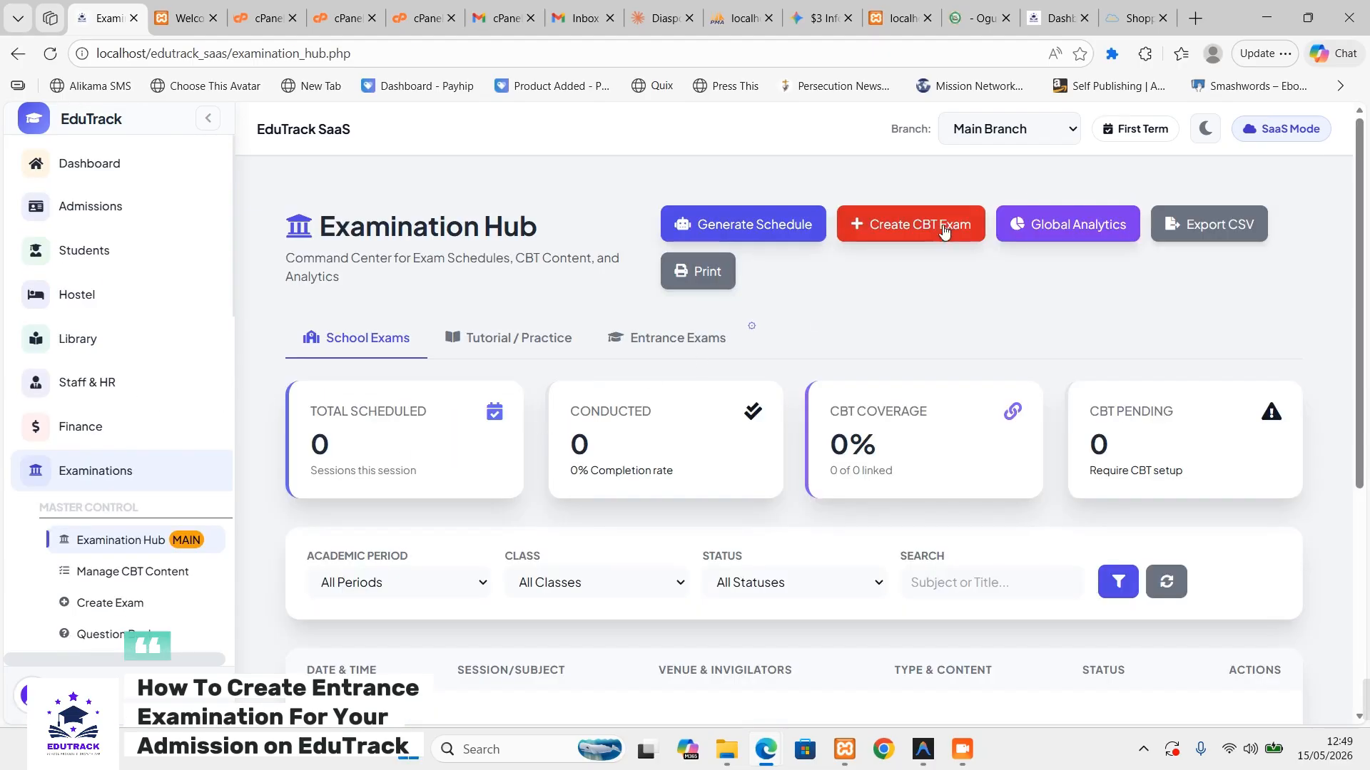
left_click(913, 239)
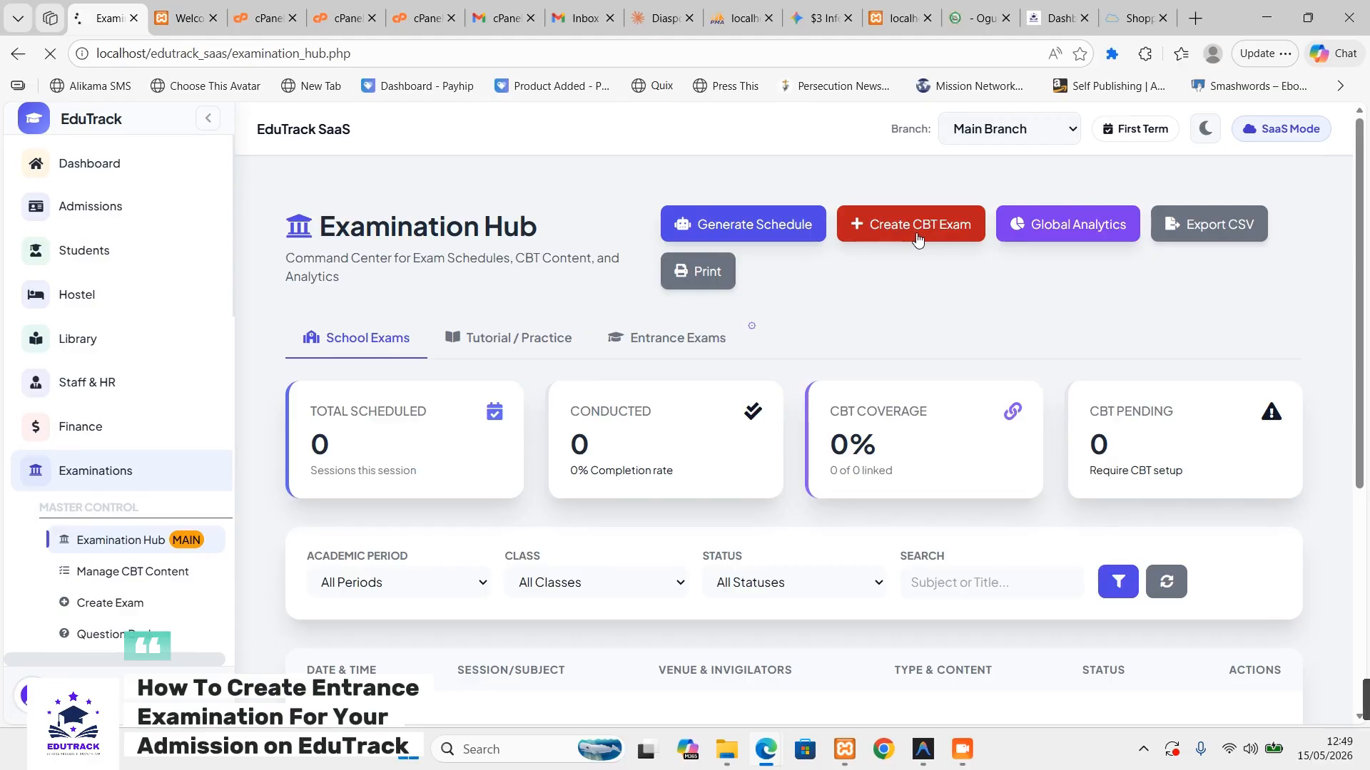
left_click(608, 385)
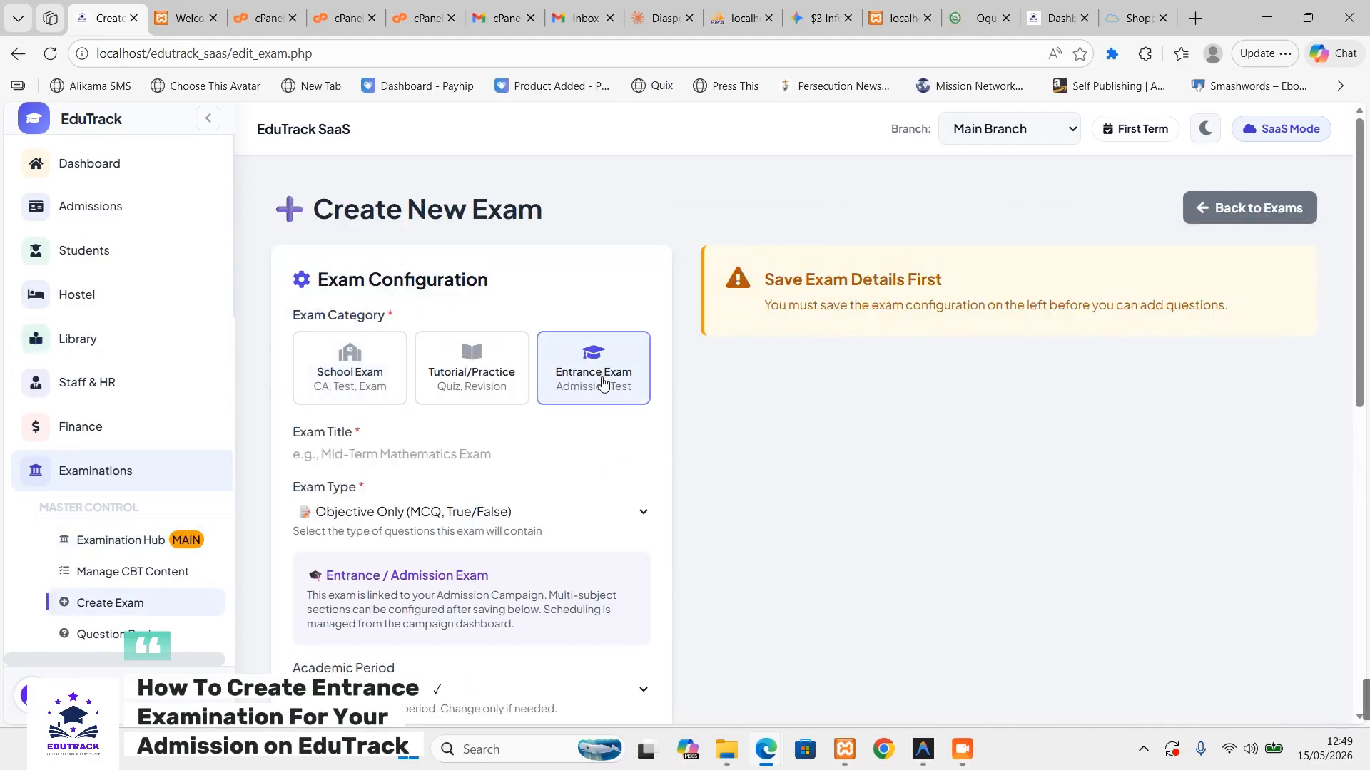
left_click(505, 454)
type("M")
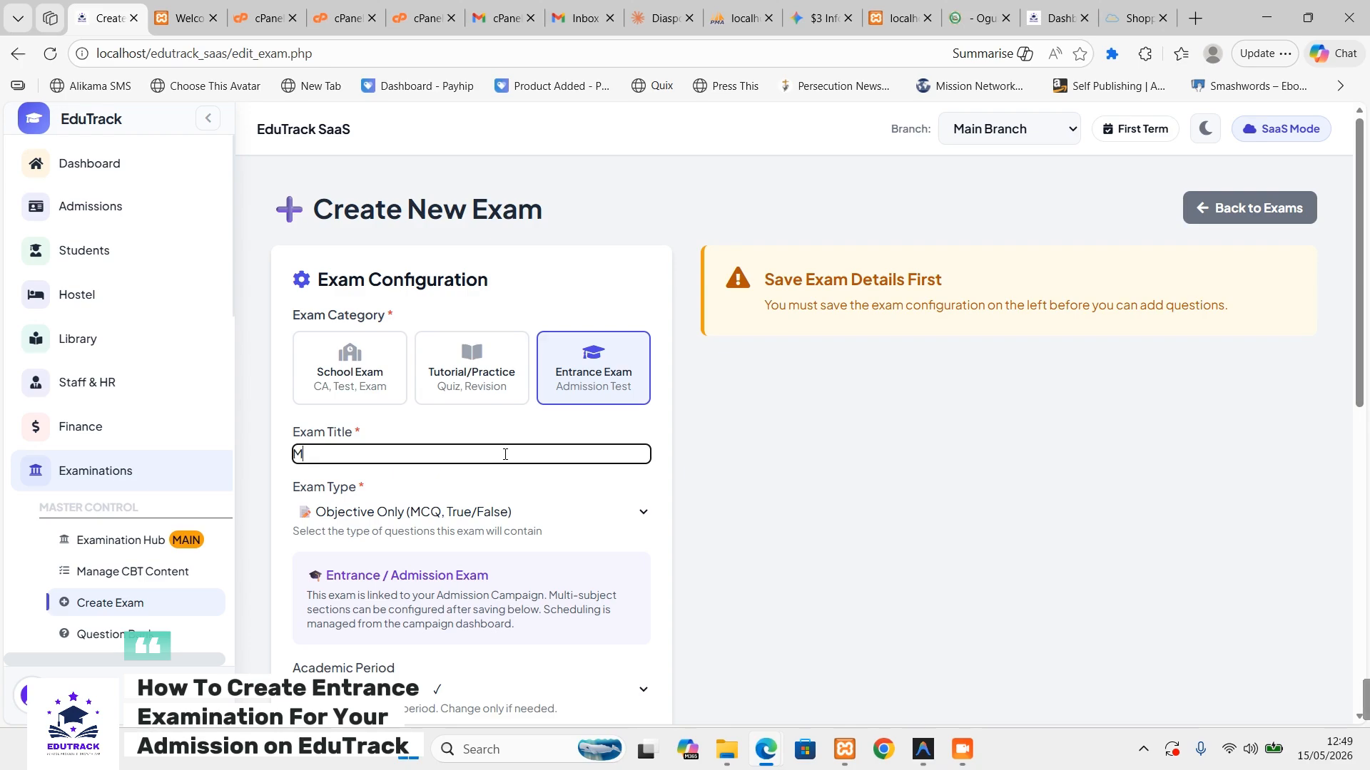
scroll(557, 471, "down", 5)
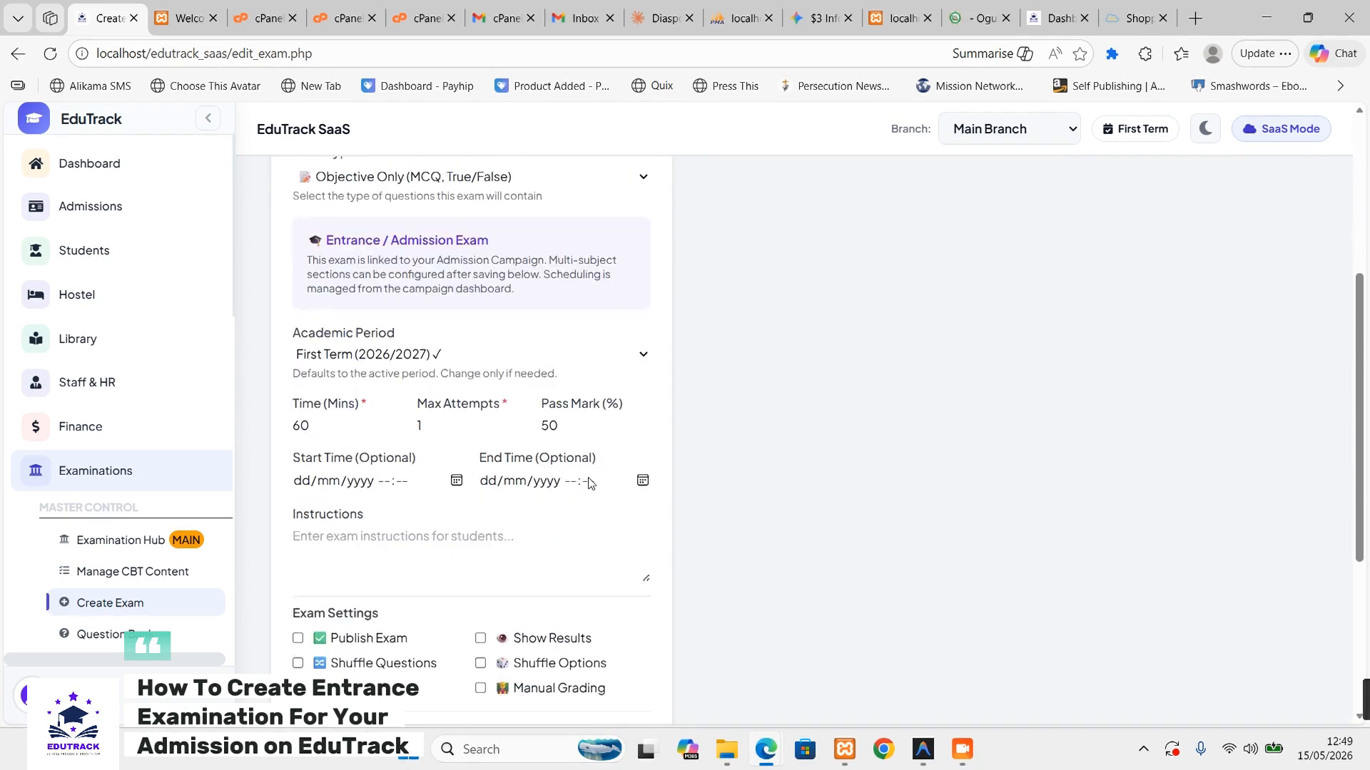
scroll(589, 484, "down", 2)
scroll(589, 485, "up", 7)
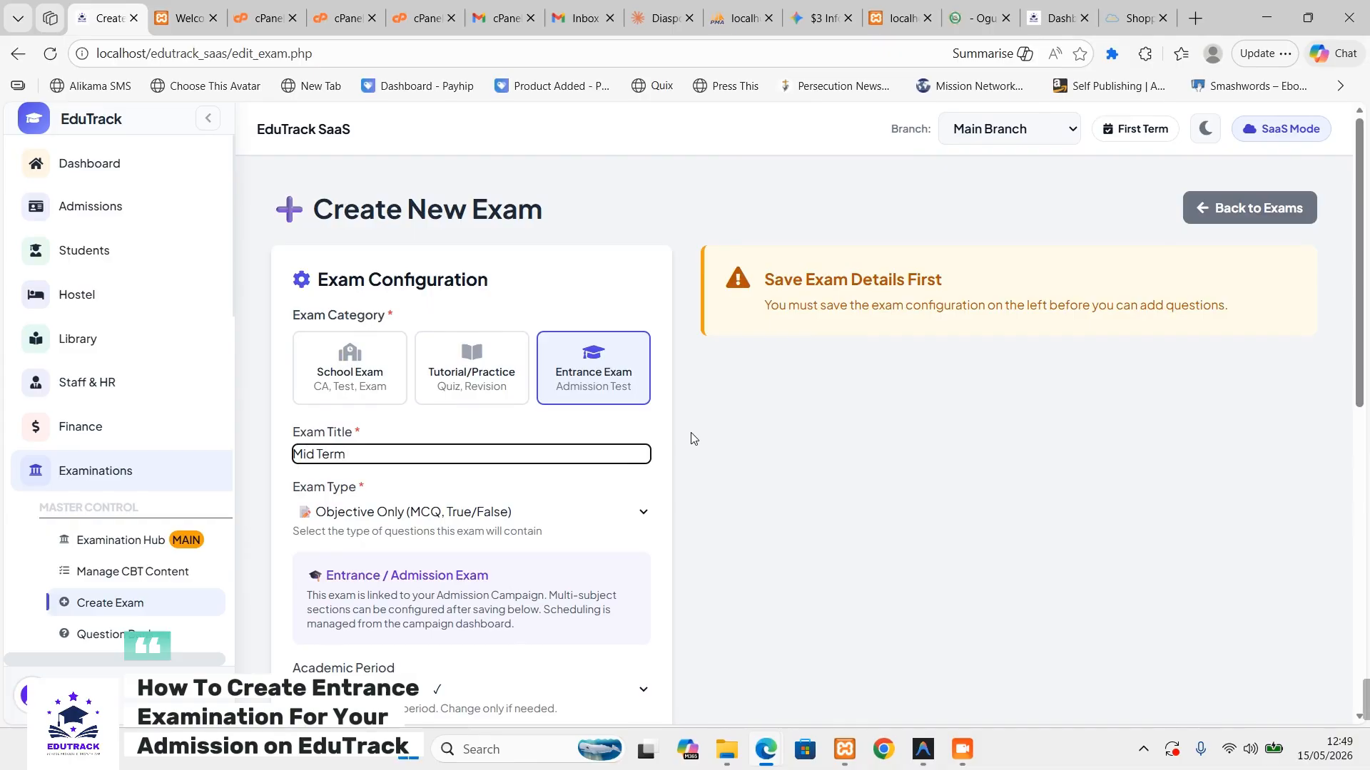
key("BackSpace")
key("BackSpace")
key("BackSpace")
key("BackSpace")
key("BackSpace")
key("BackSpace")
key("BackSpace")
key("BackSpace")
type("20")
key("BackSpace")
key("BackSpace")
key("BackSpace")
key("BackSpace")
key("BackSpace")
key("BackSpace")
key("BackSpace")
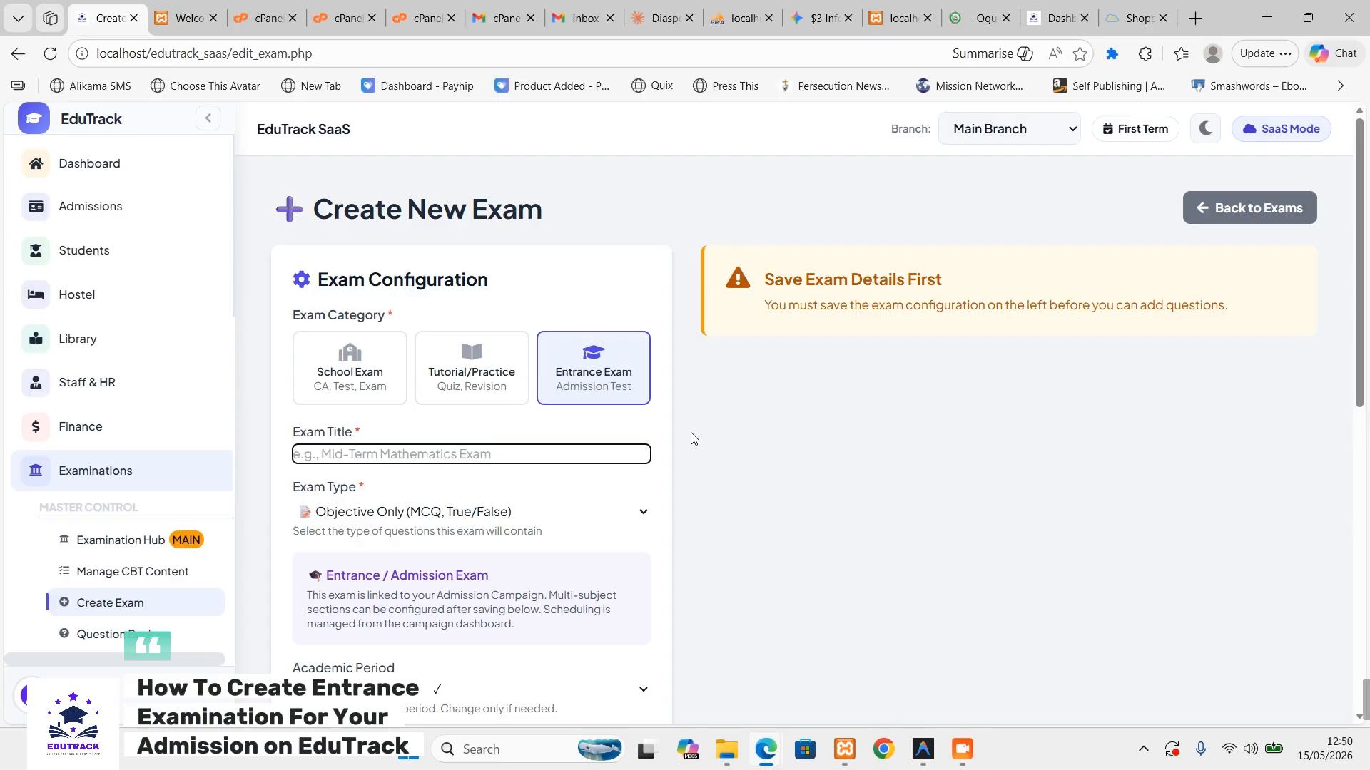
left_click(1284, 207)
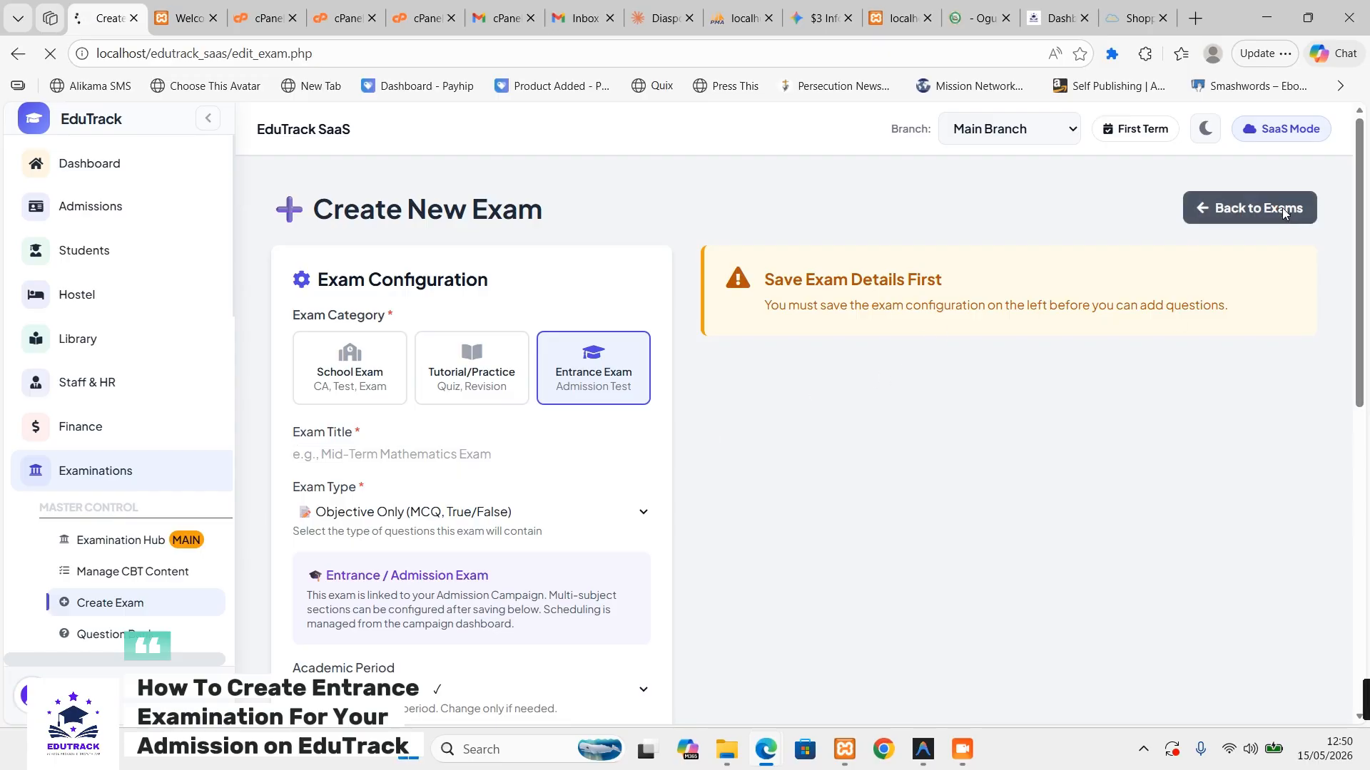
- Open the Question Bank and check the subject and class choices available for a new question
scroll(544, 447, "down", 2)
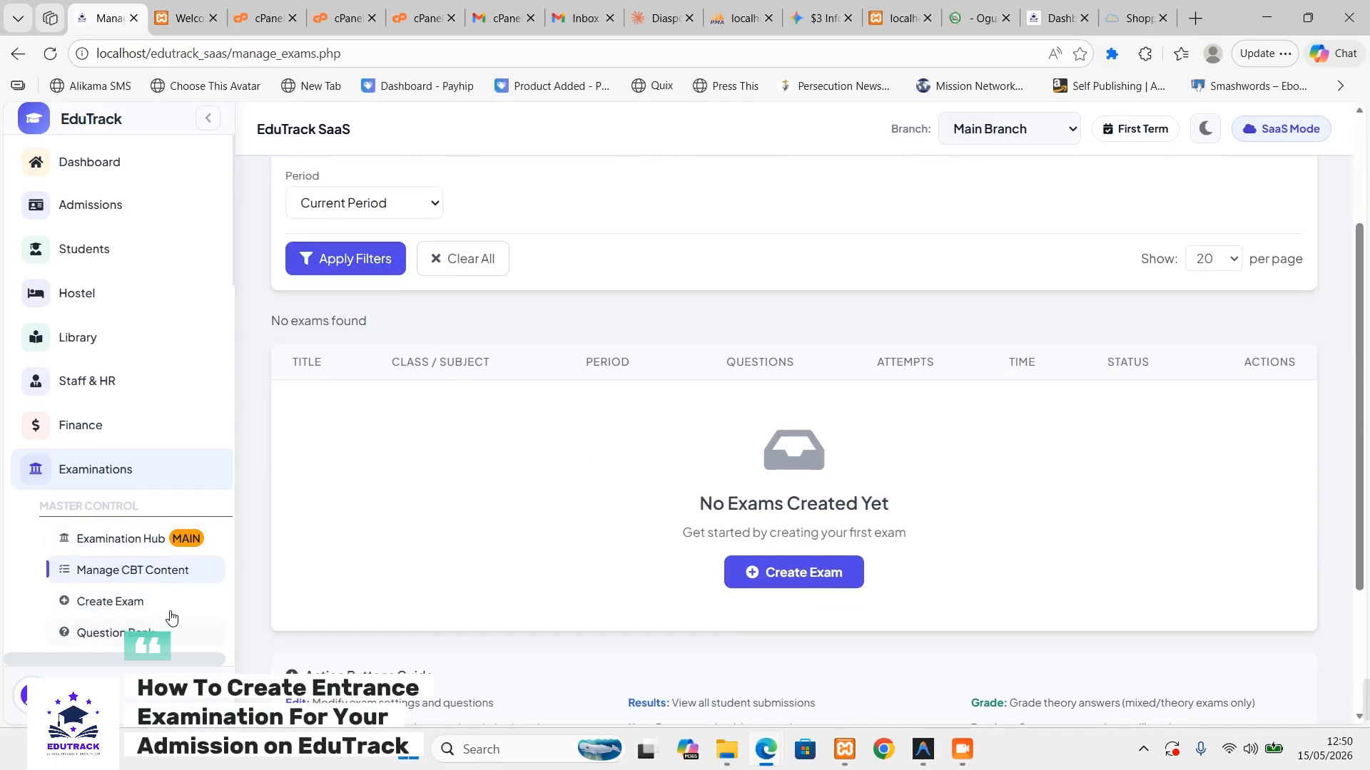
scroll(118, 567, "down", 1)
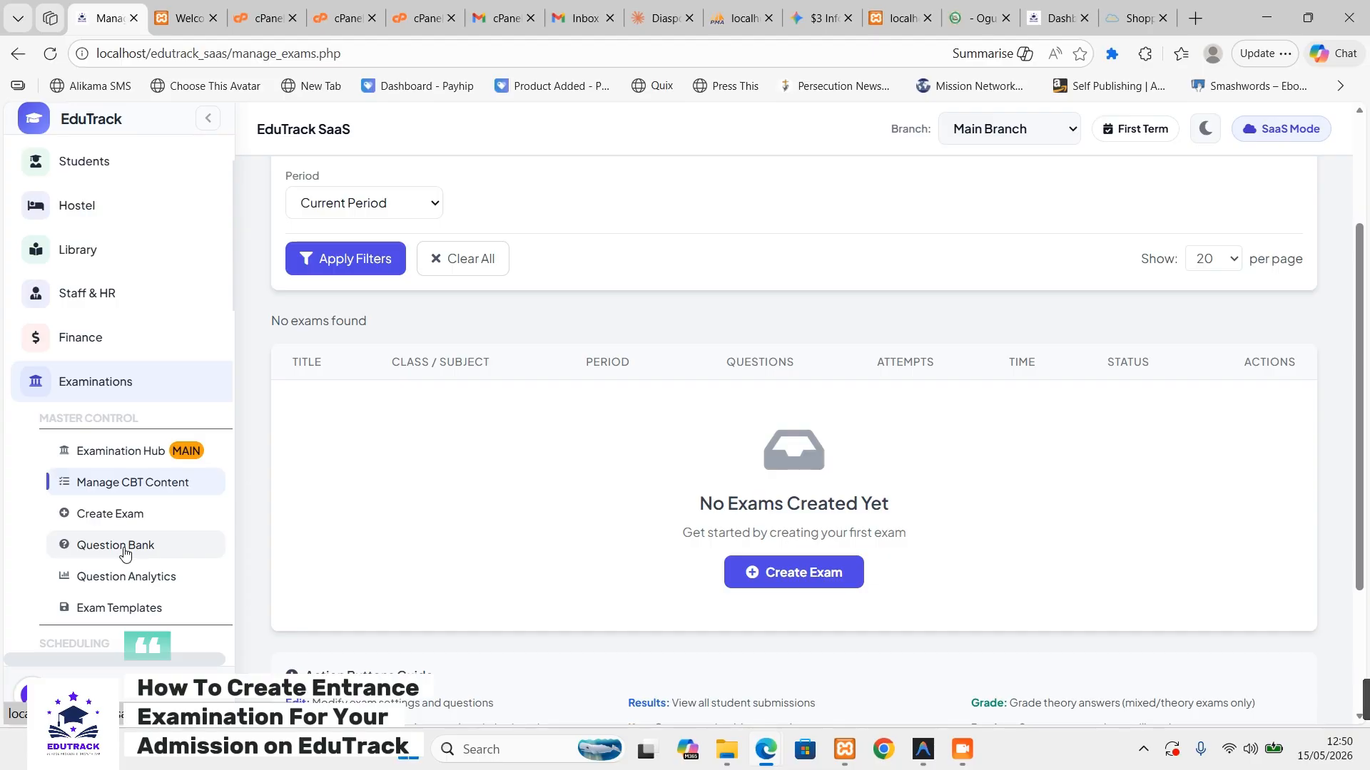
left_click(125, 552)
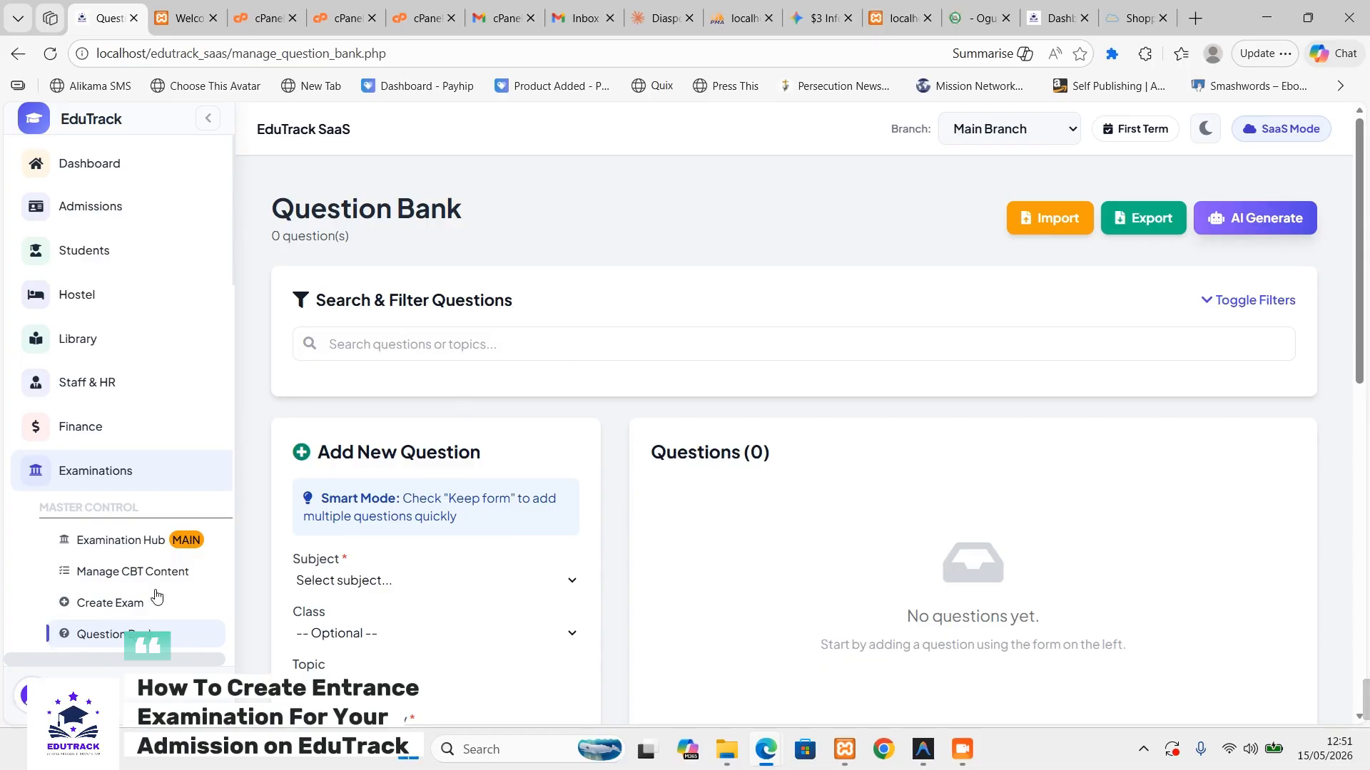
scroll(410, 458, "down", 2)
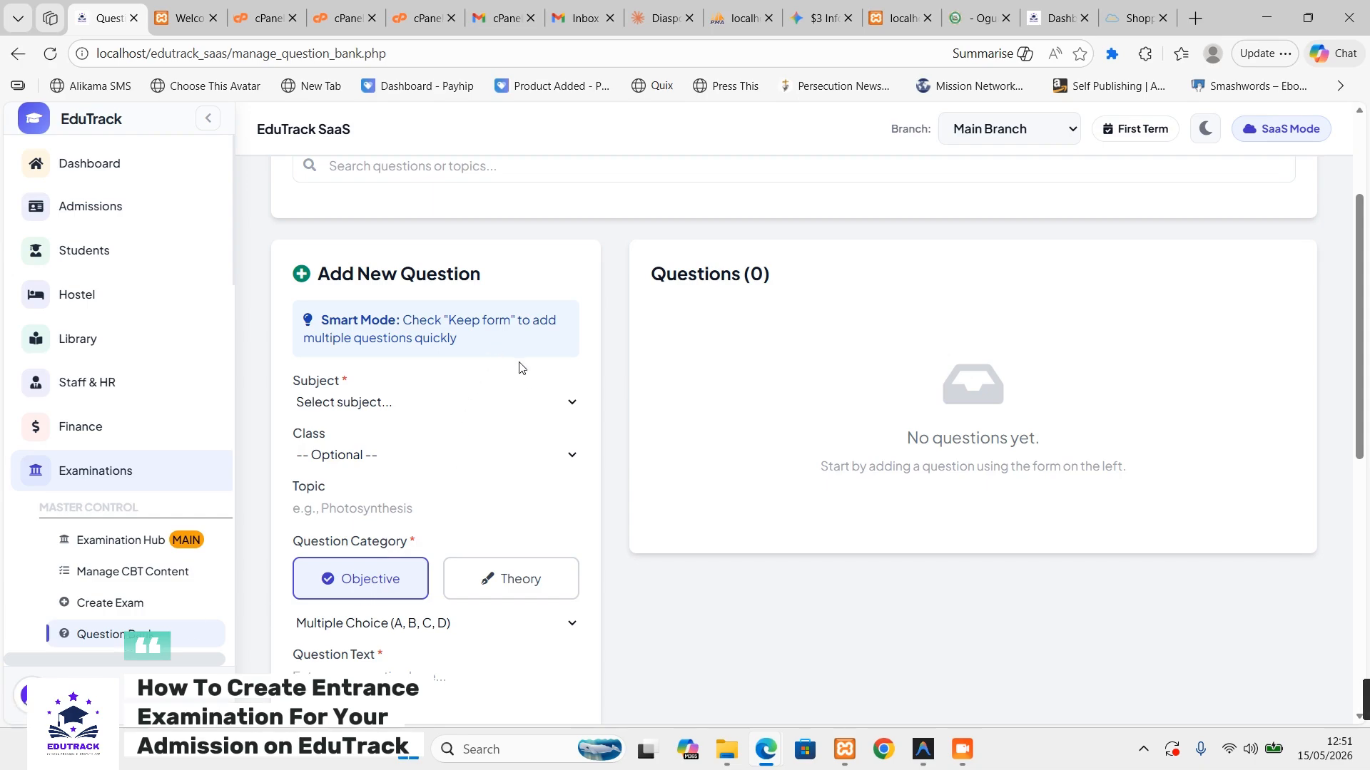
scroll(528, 382, "up", 1)
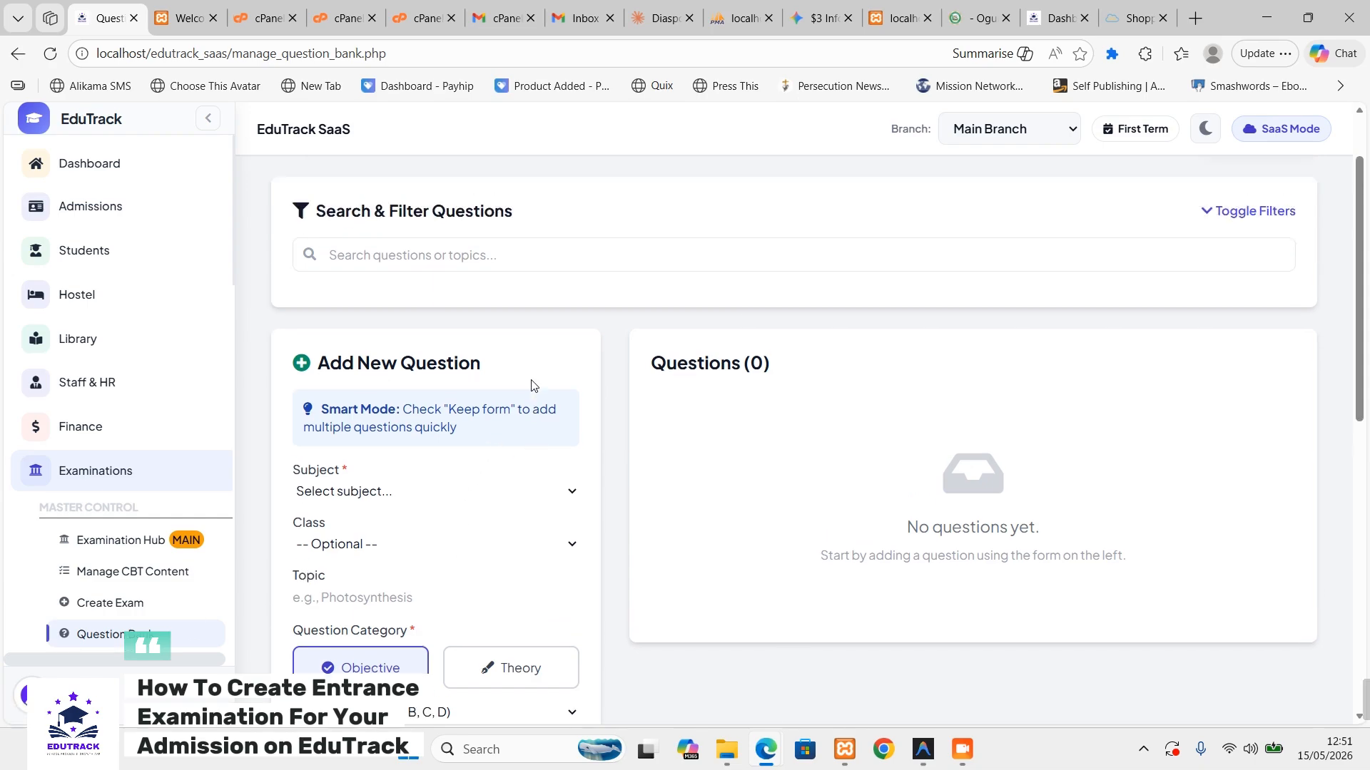
scroll(428, 328, "down", 1)
left_click(439, 401)
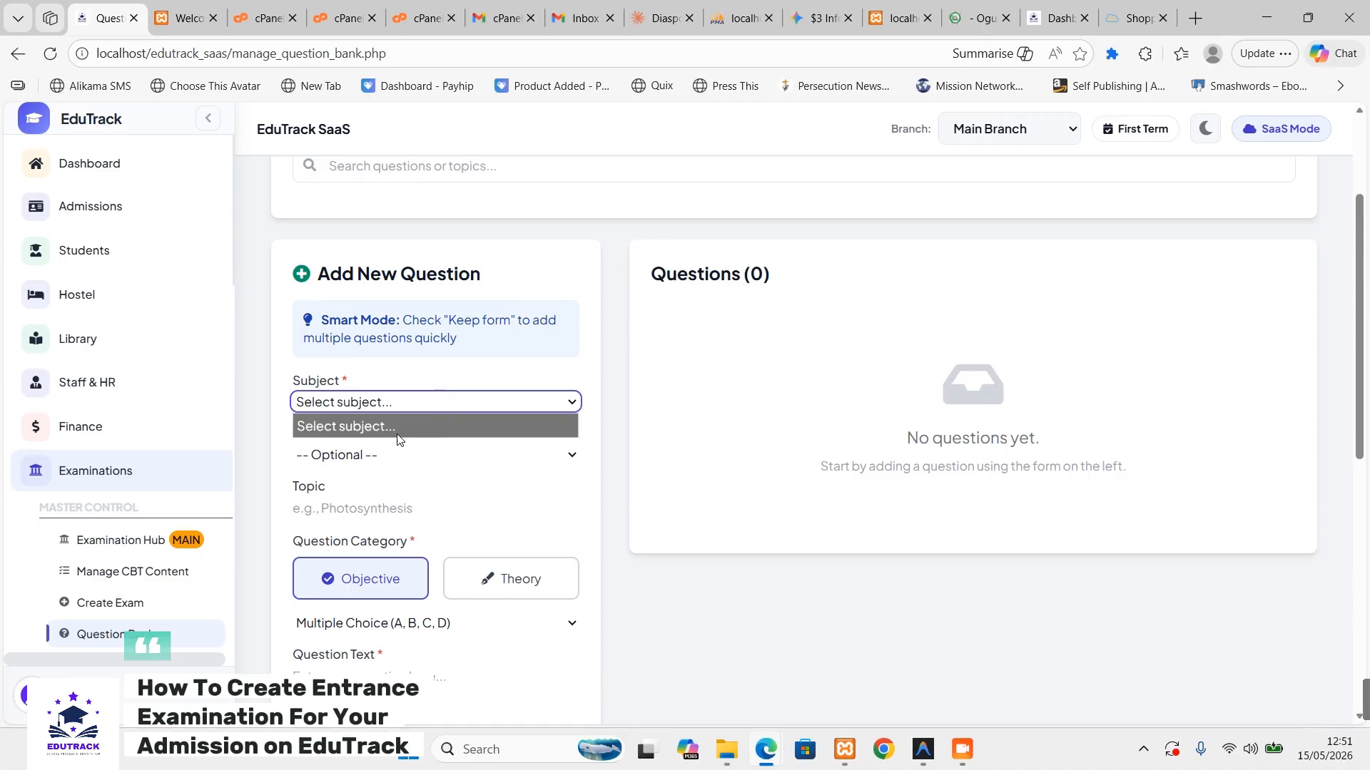
left_click(383, 455)
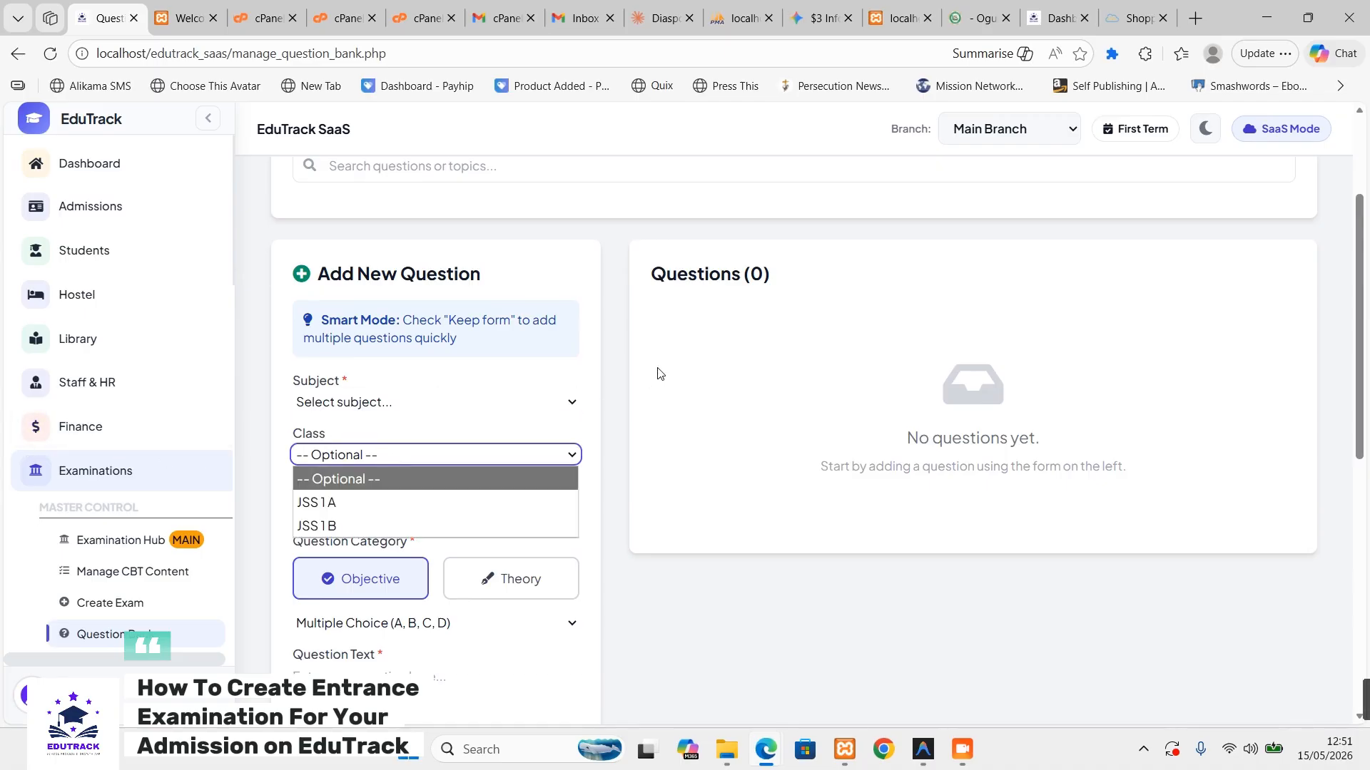
left_click(611, 393)
- Open the subject management page under Academic Setup and add the subject Mathematics without a subject code
scroll(107, 514, "down", 12)
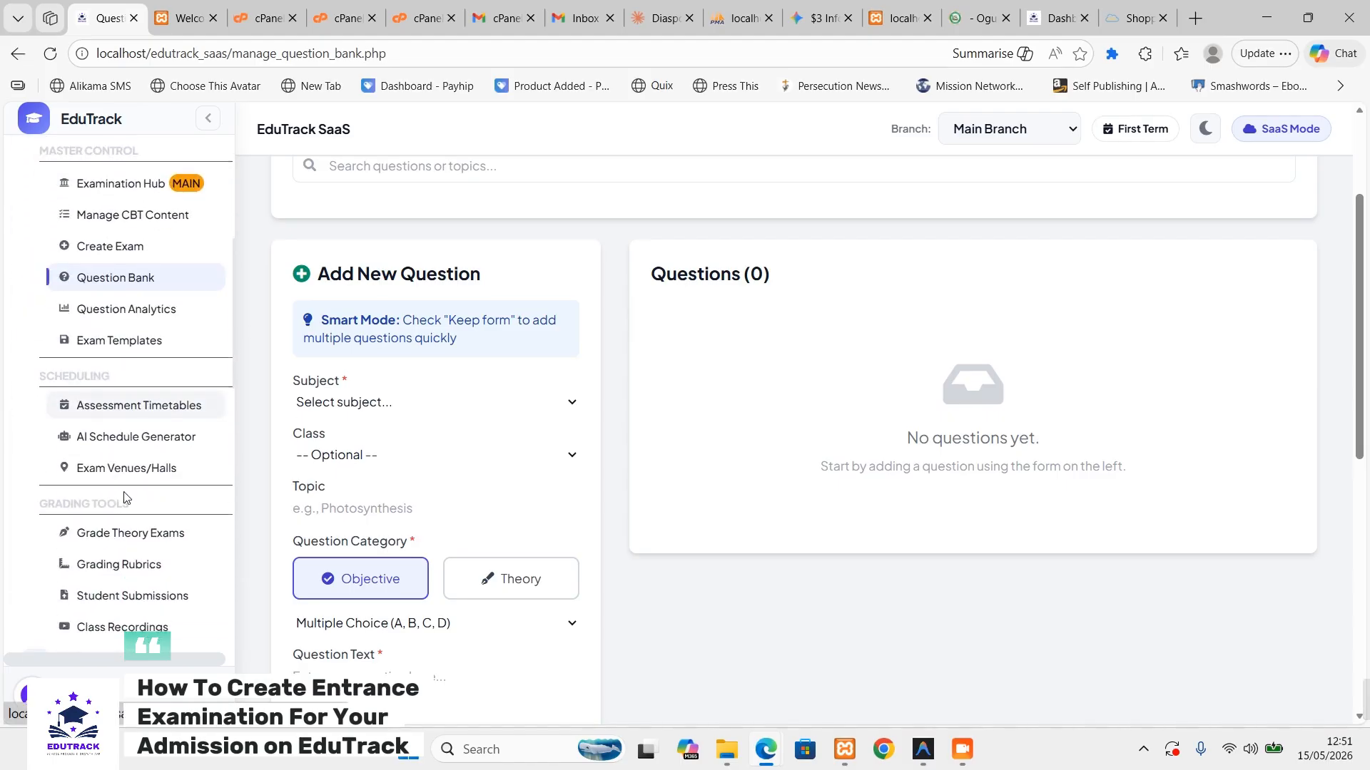
scroll(140, 540, "down", 4)
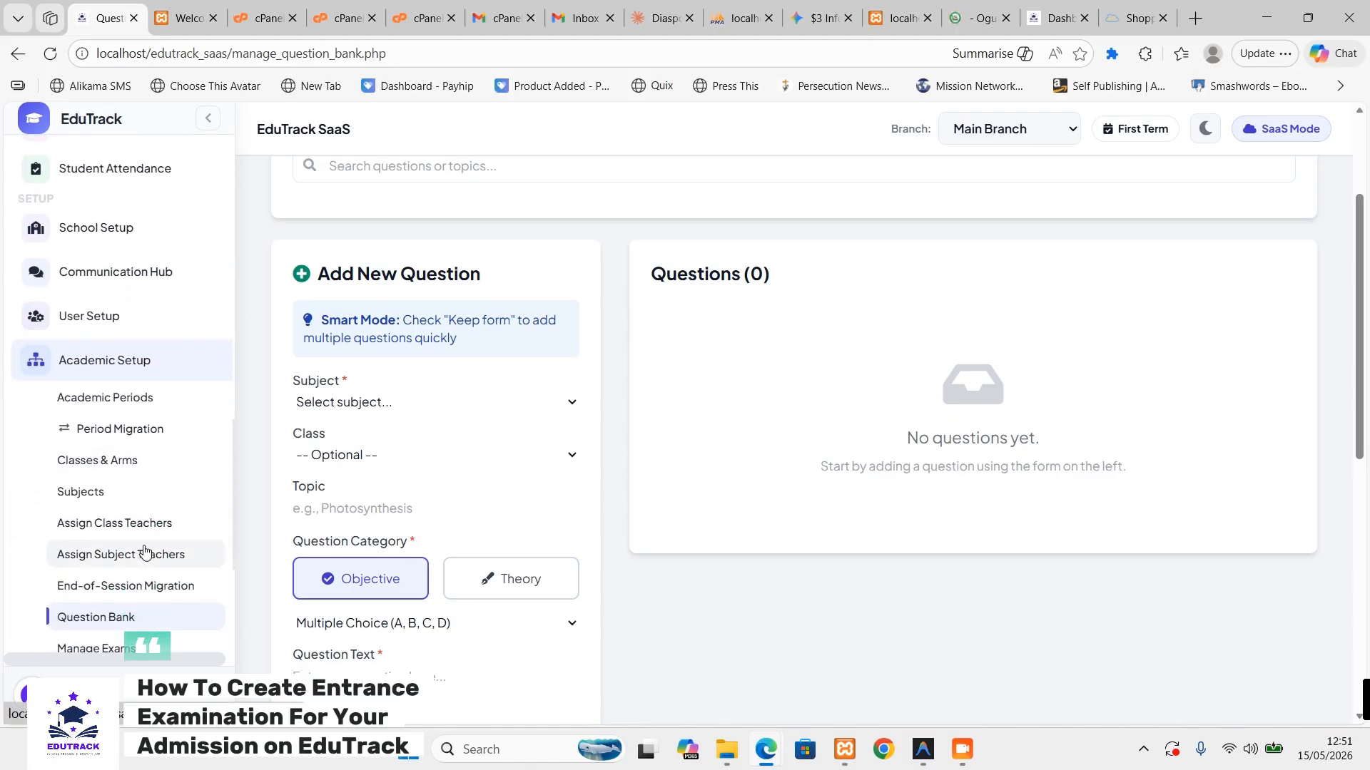
left_click(145, 412)
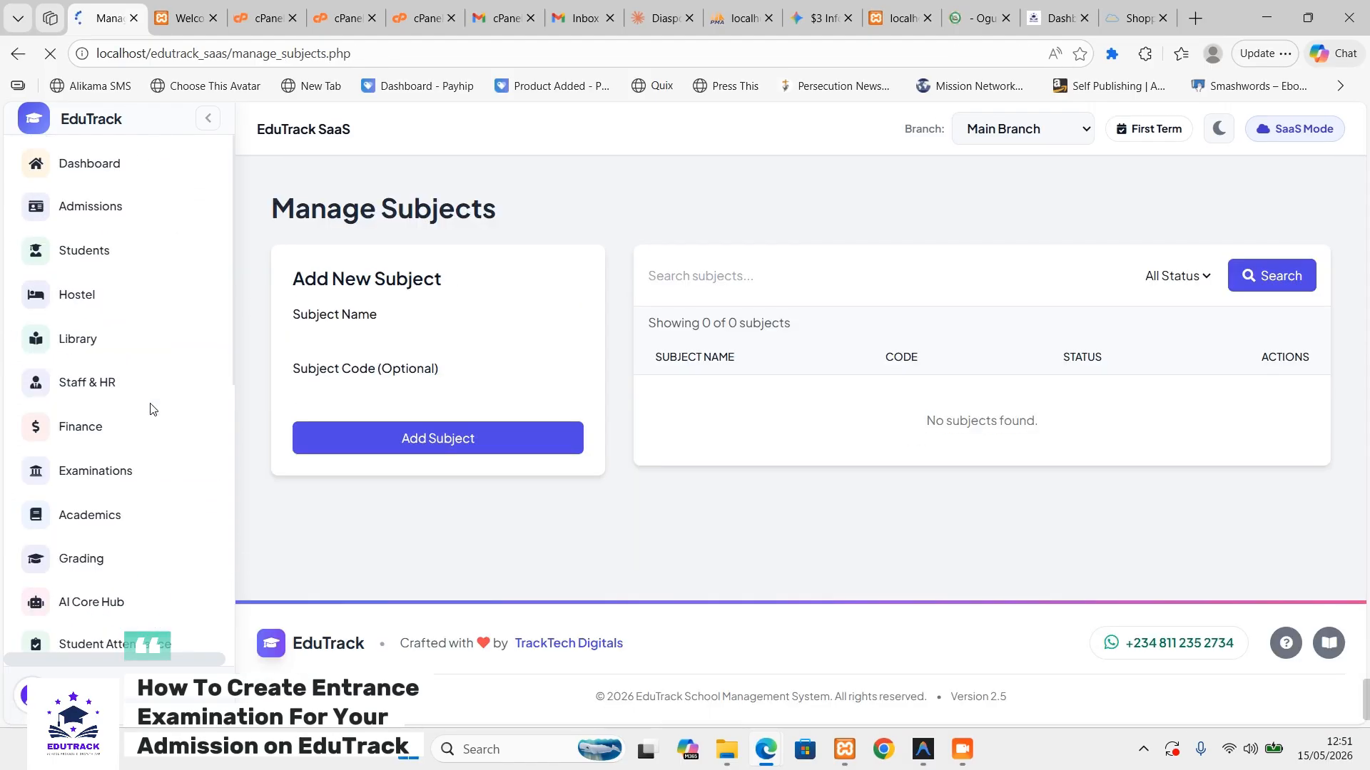
left_click(392, 330)
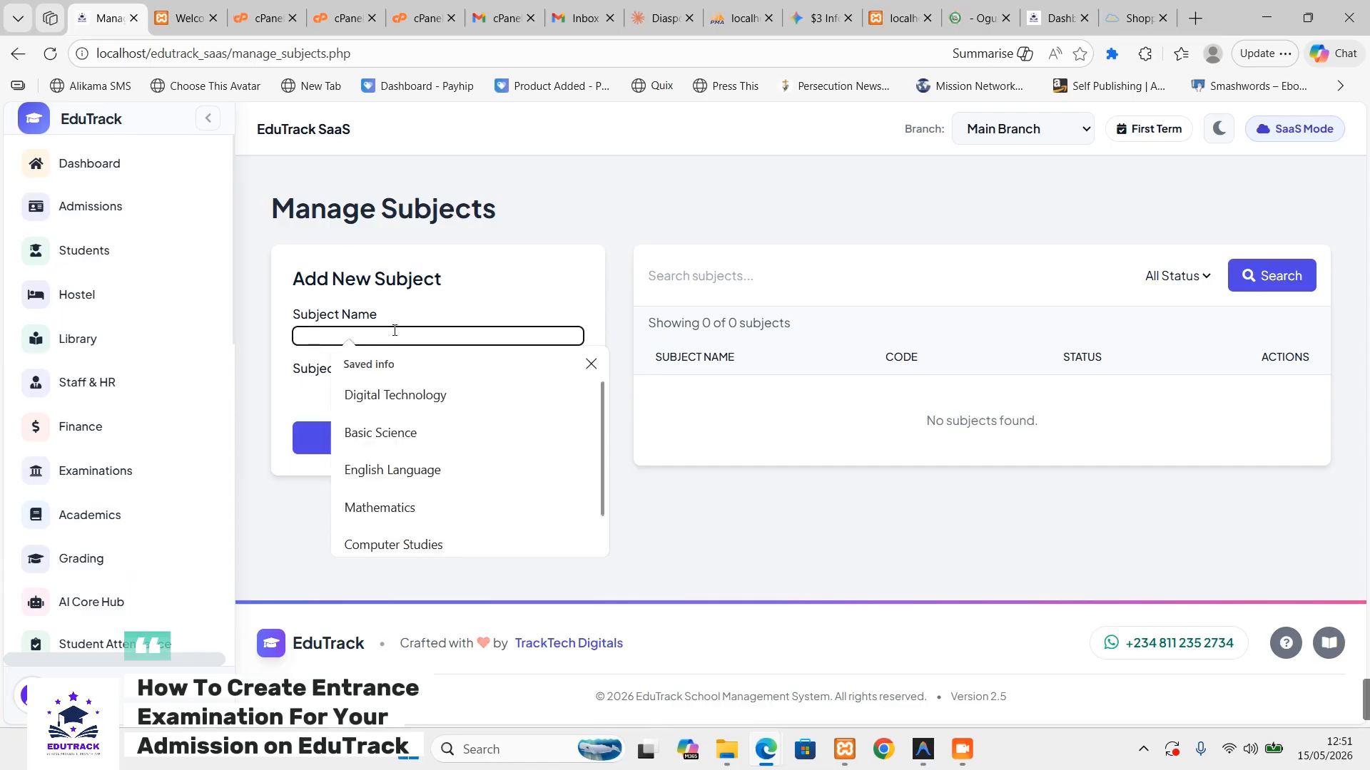
type("Mathematics")
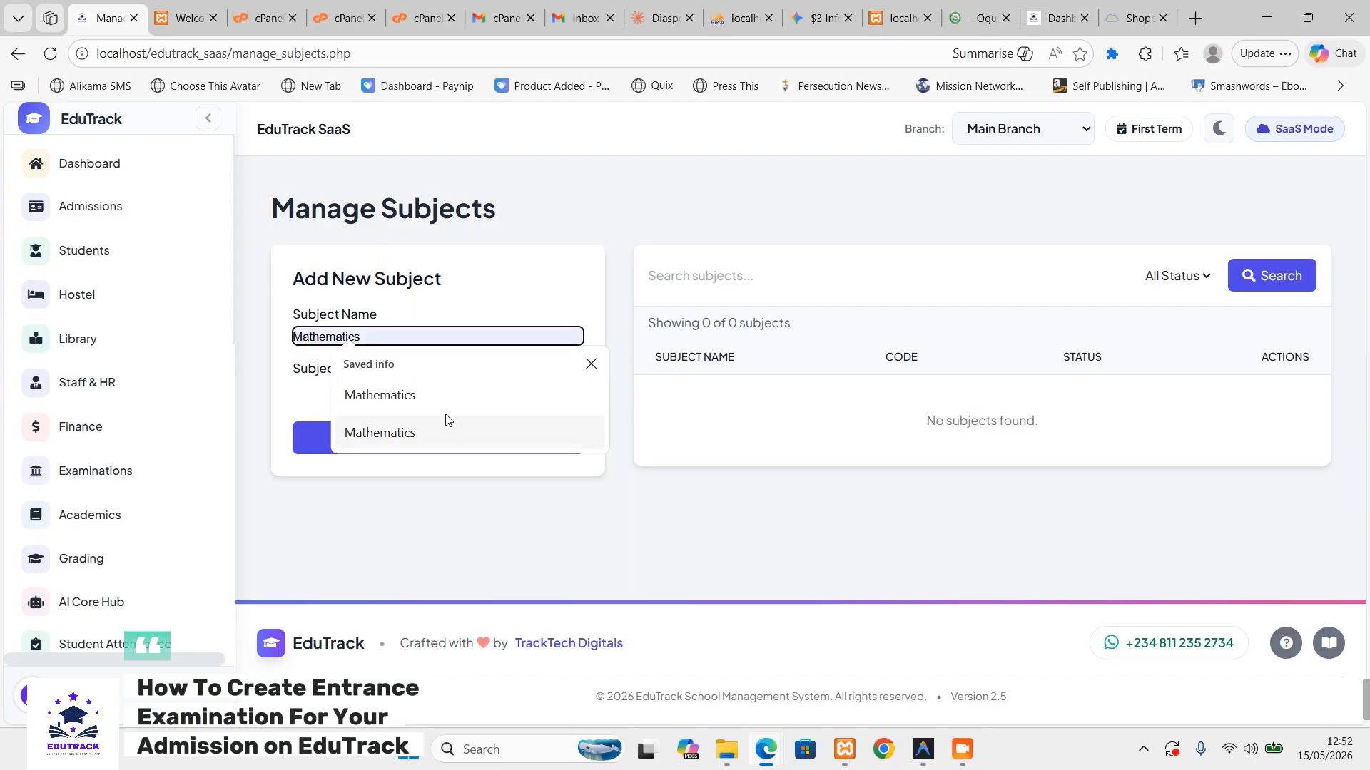
left_click(439, 428)
left_click(464, 391)
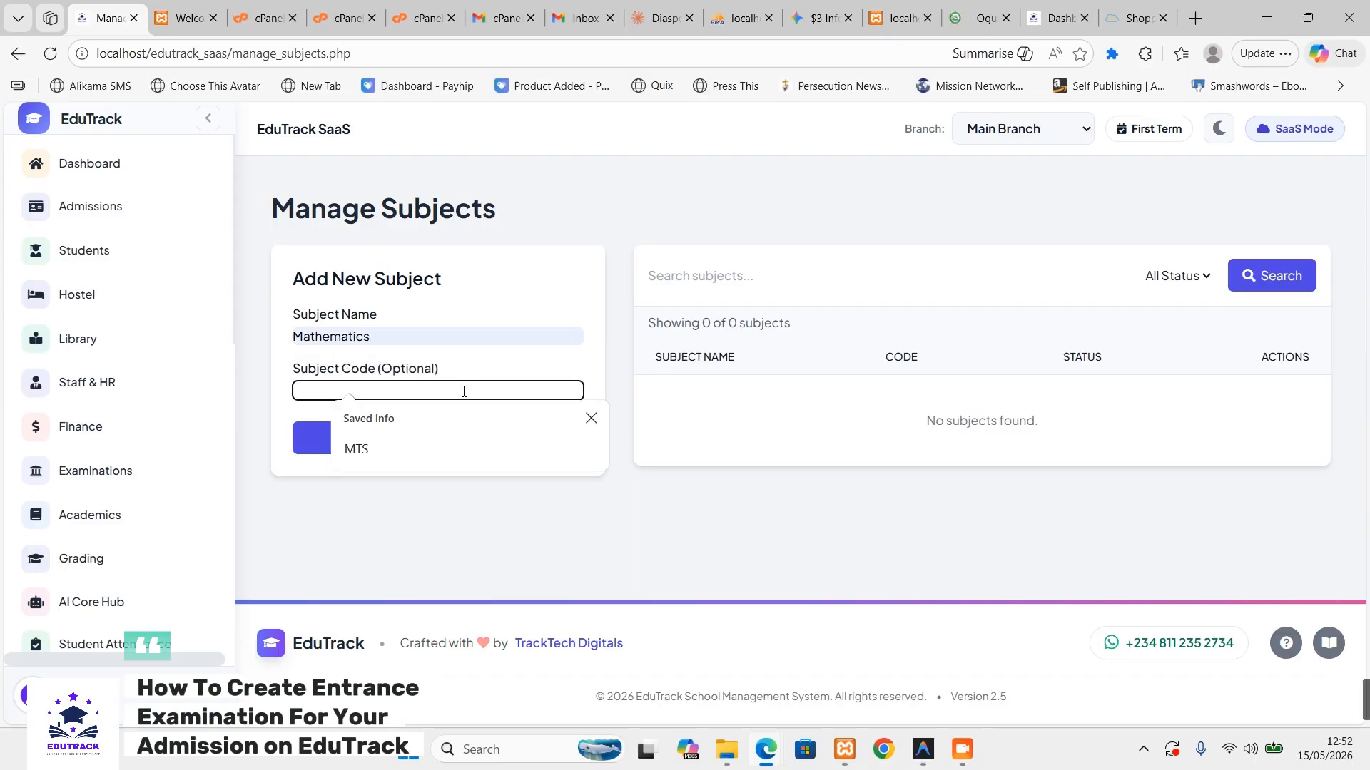
left_click(594, 423)
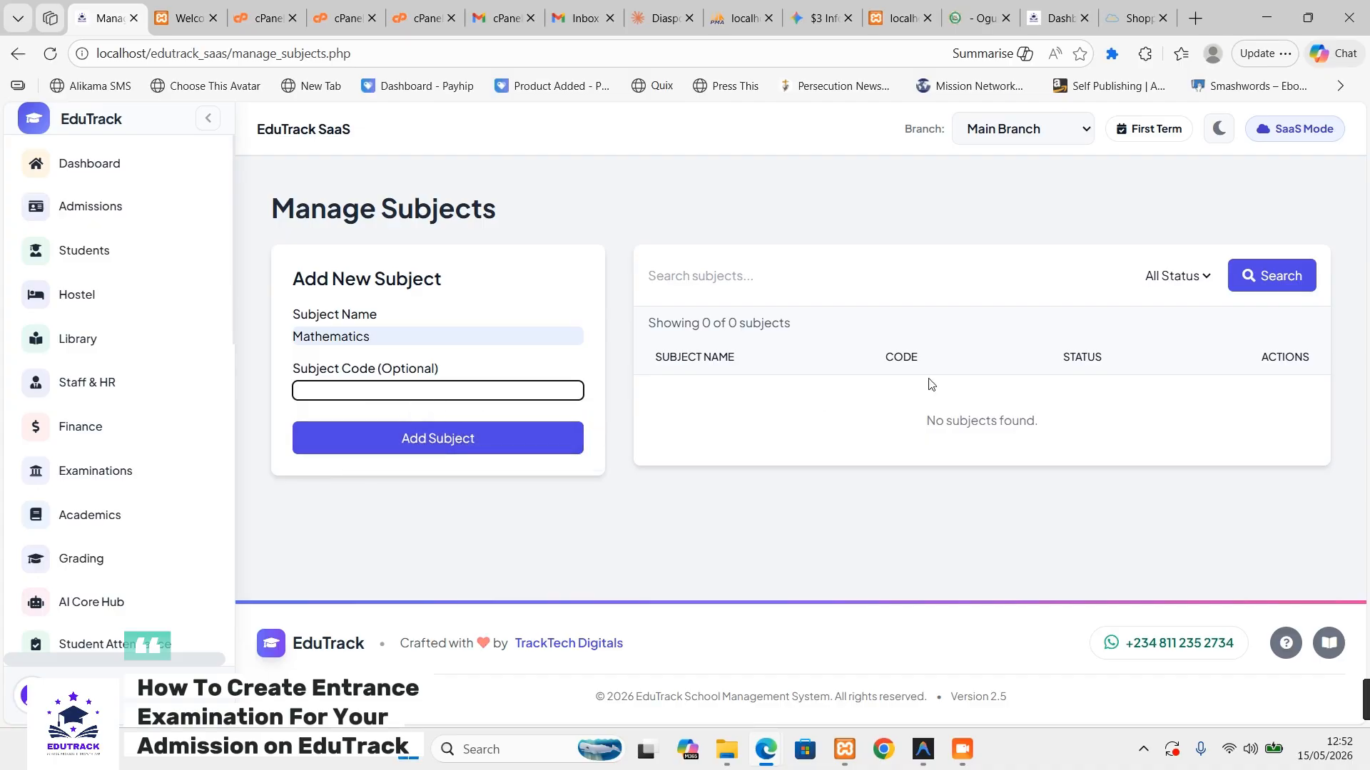
left_click(407, 437)
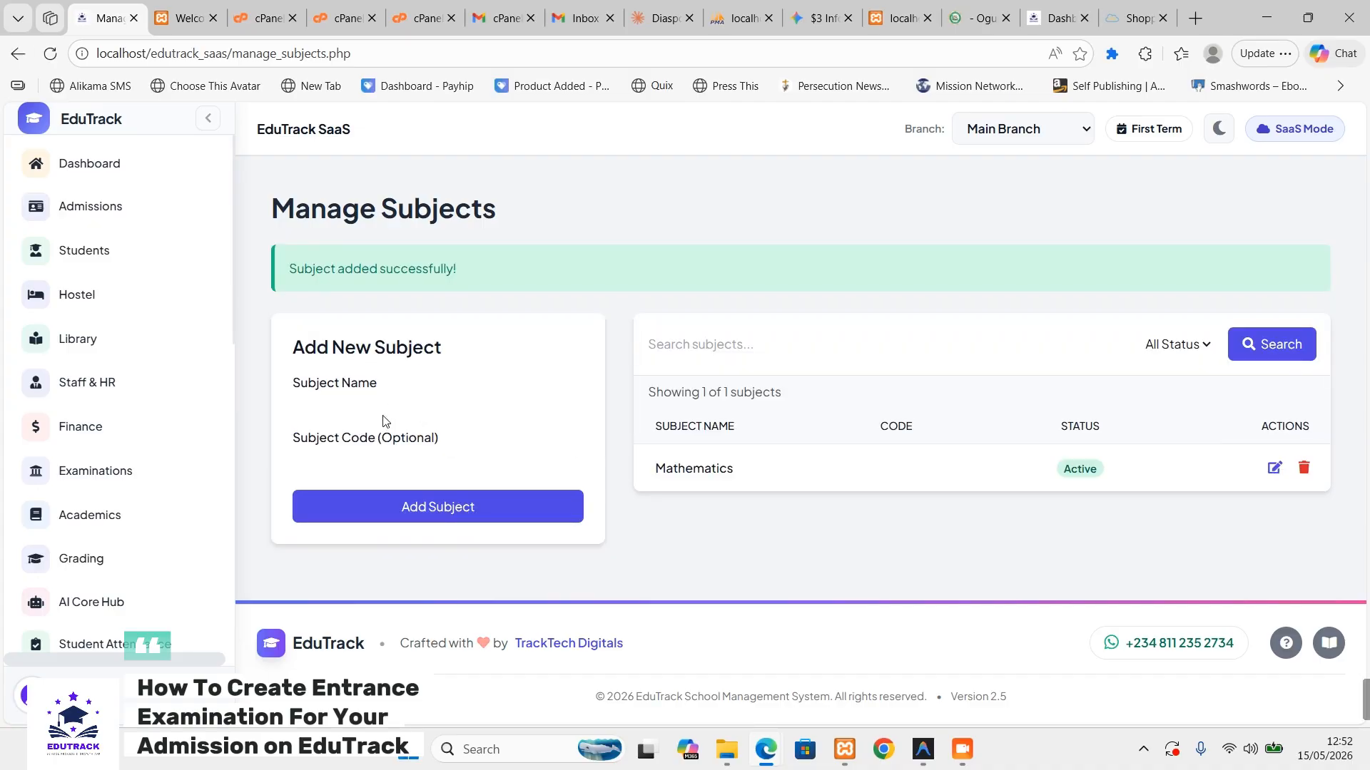
- Add English Language as a new subject without a subject code
left_click(383, 413)
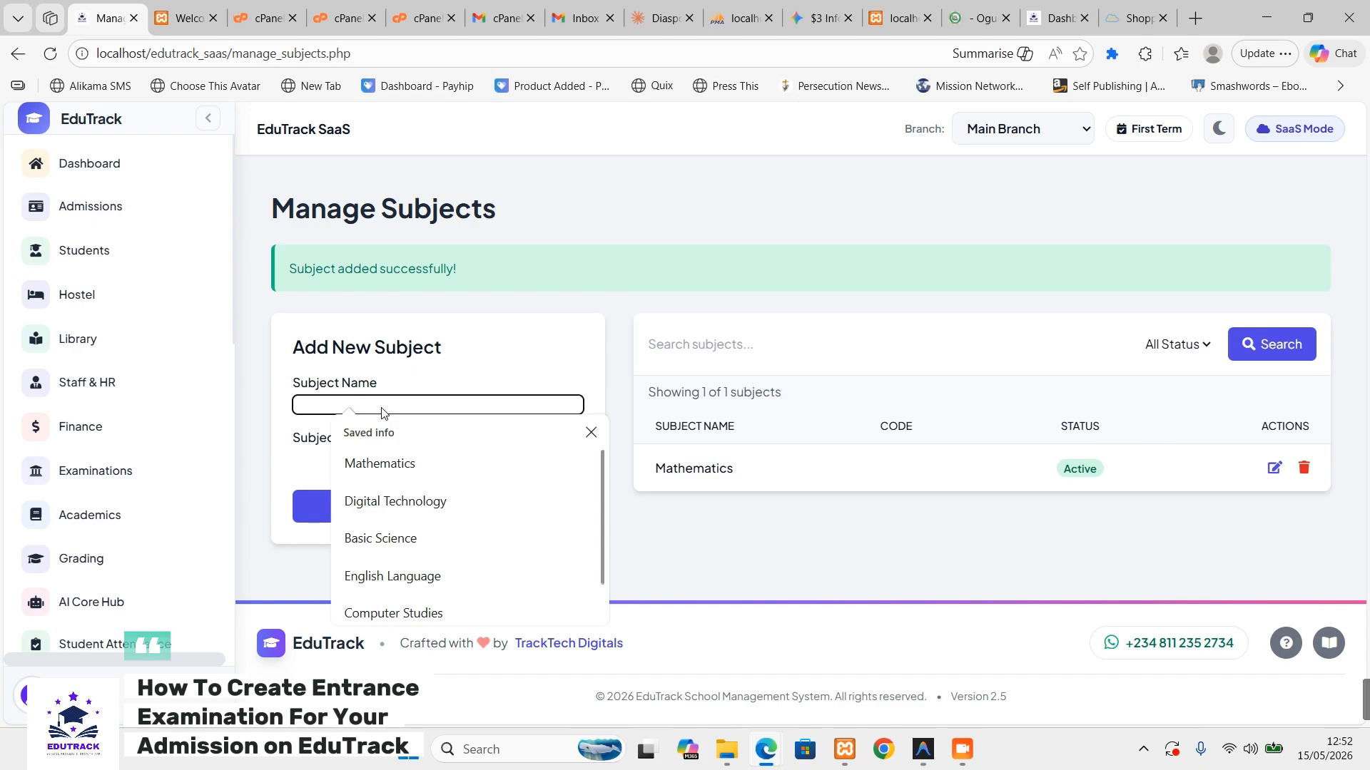
type("ENglis")
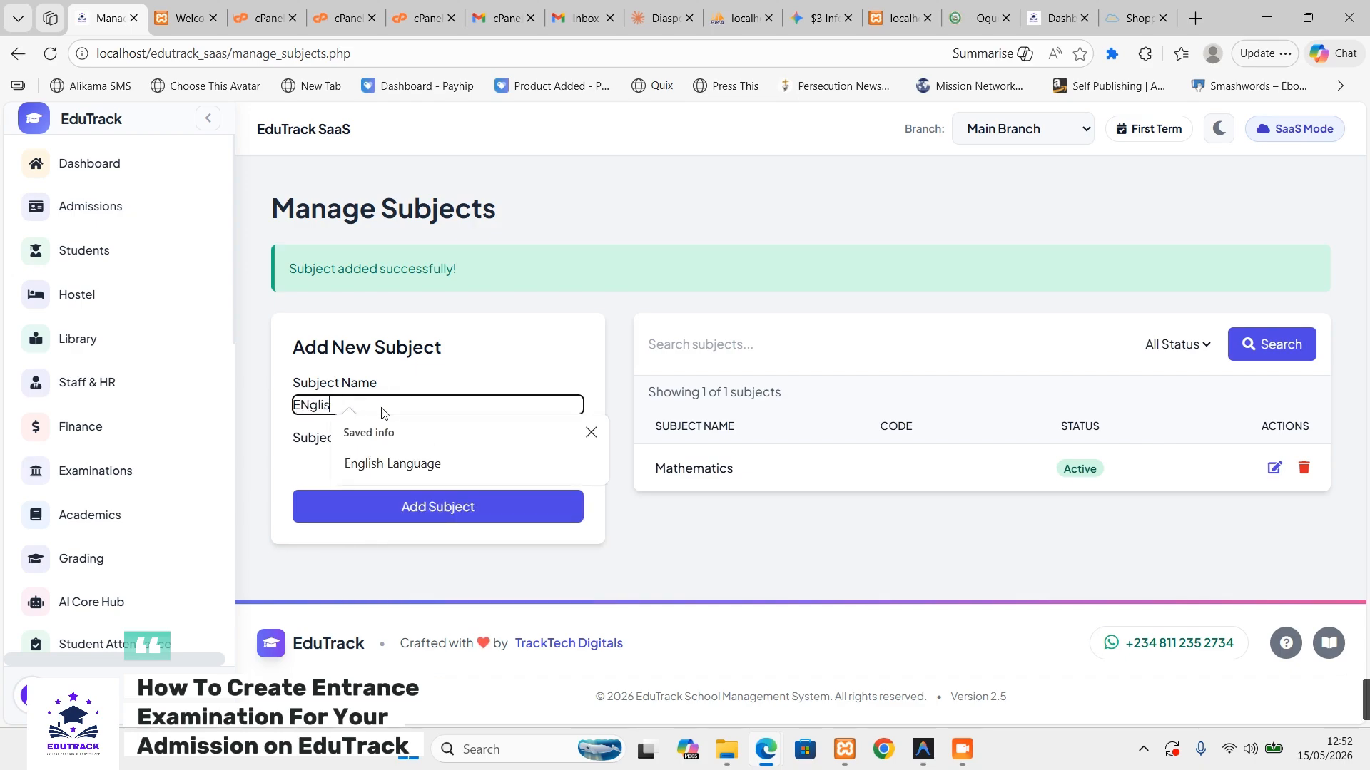
type("nglish")
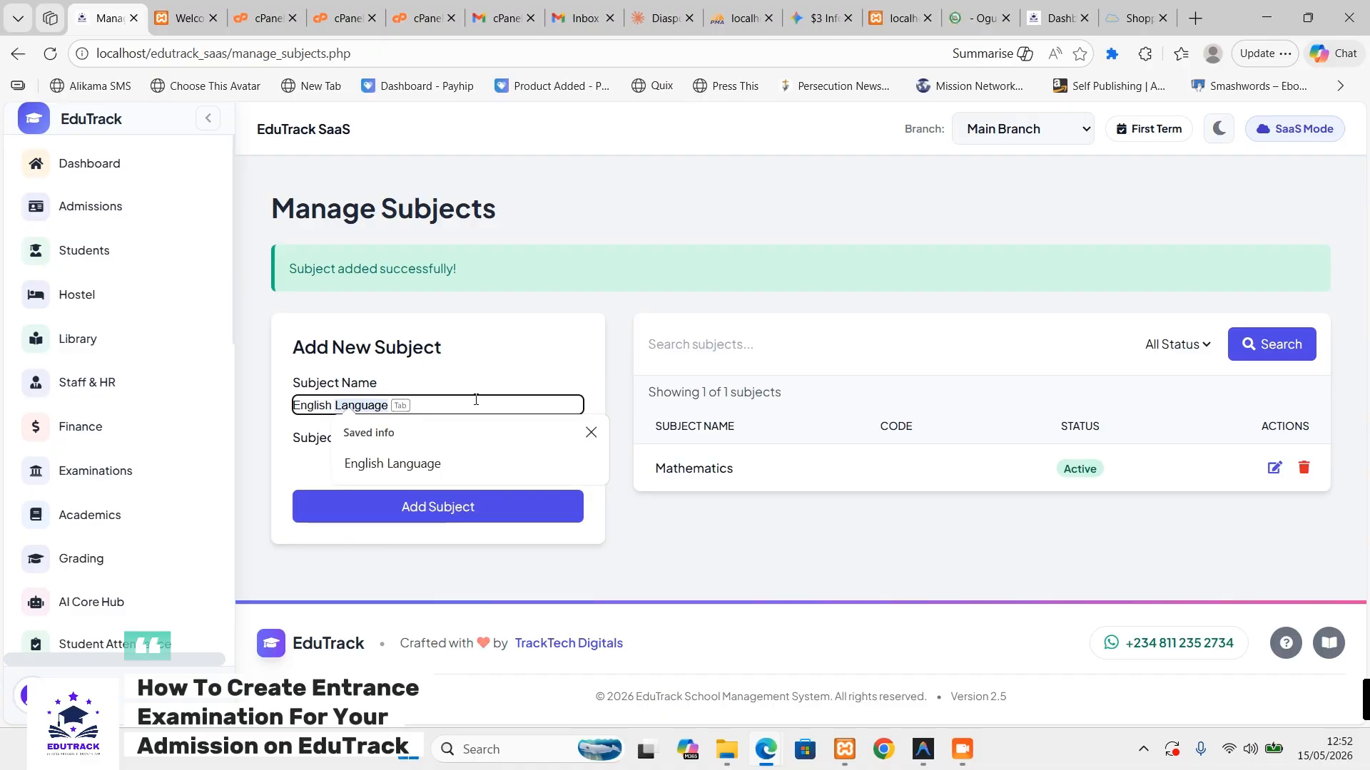
key("Tab")
left_click(464, 513)
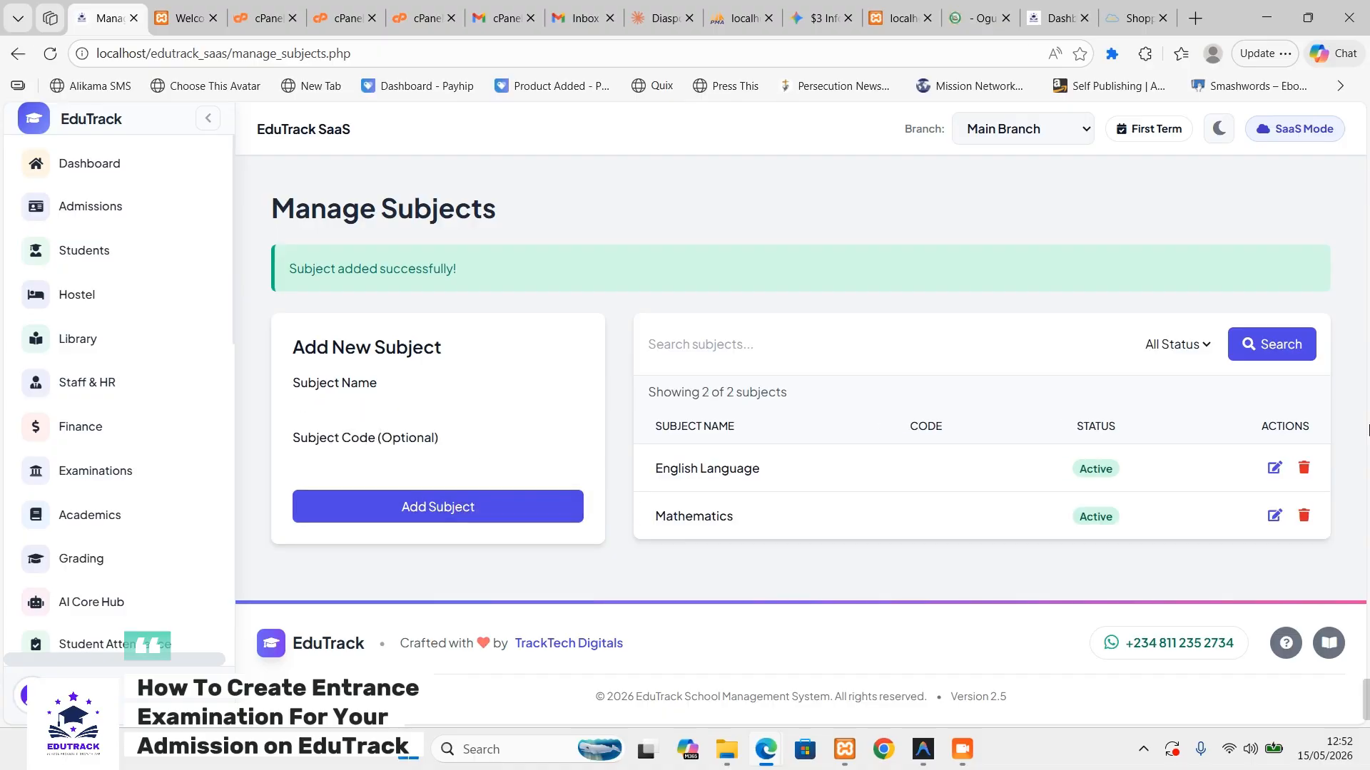
- Add Sciences as a new subject without a subject code
left_click(429, 512)
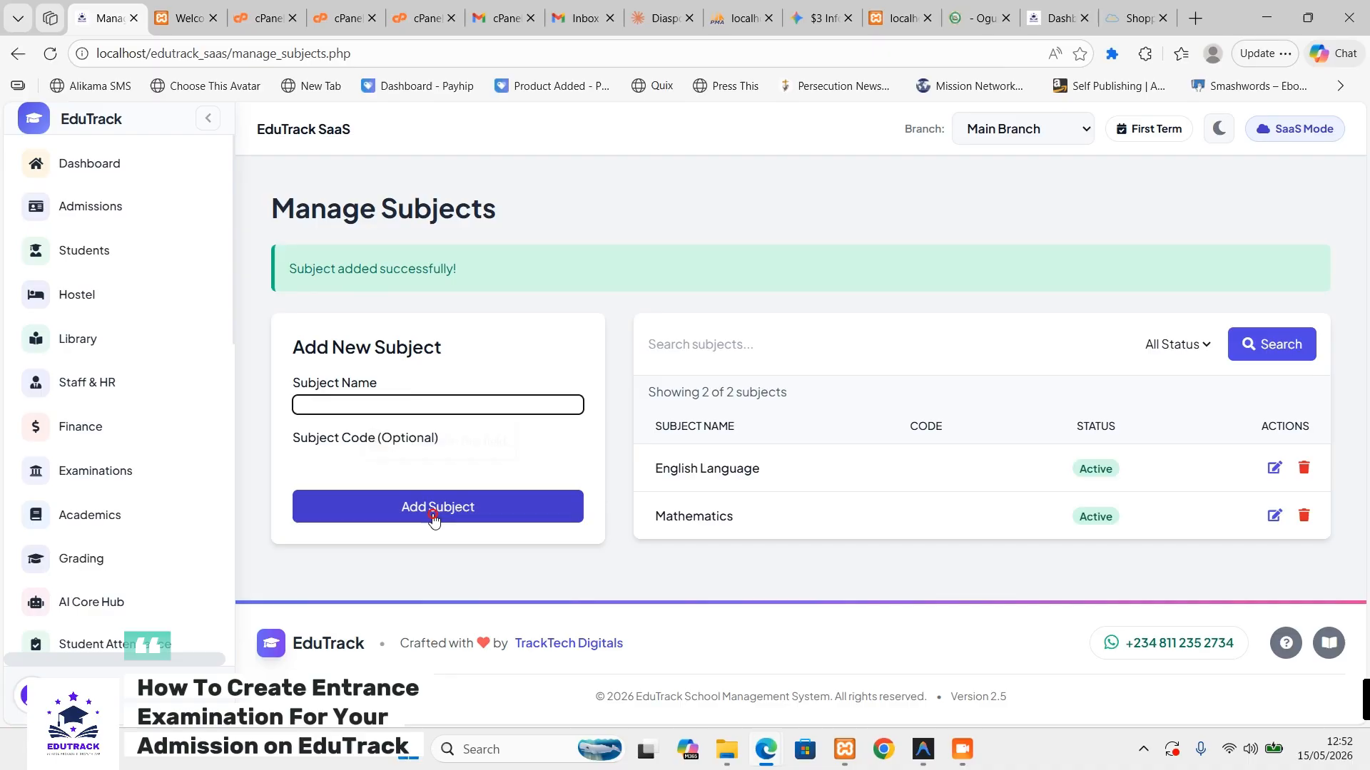
left_click(398, 401)
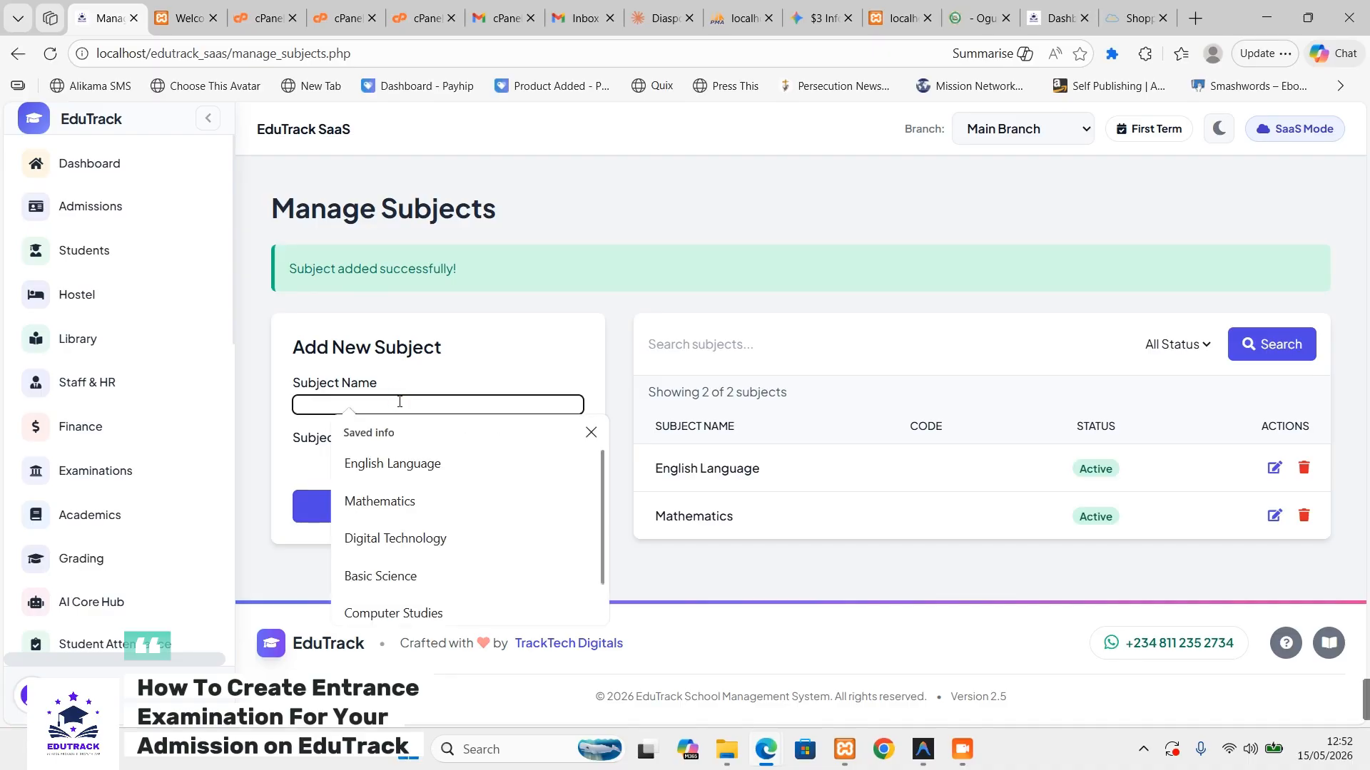
type("Int")
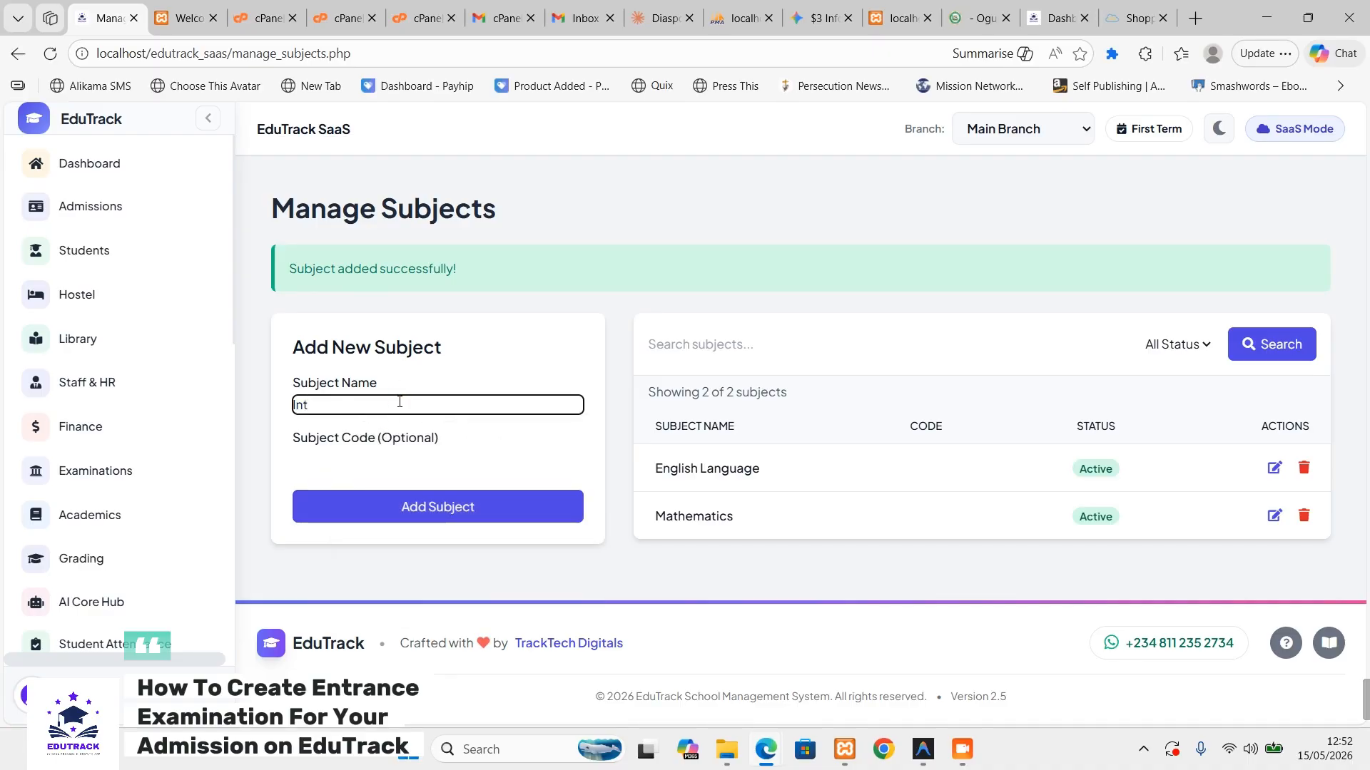
key("BackSpace")
type("Scien")
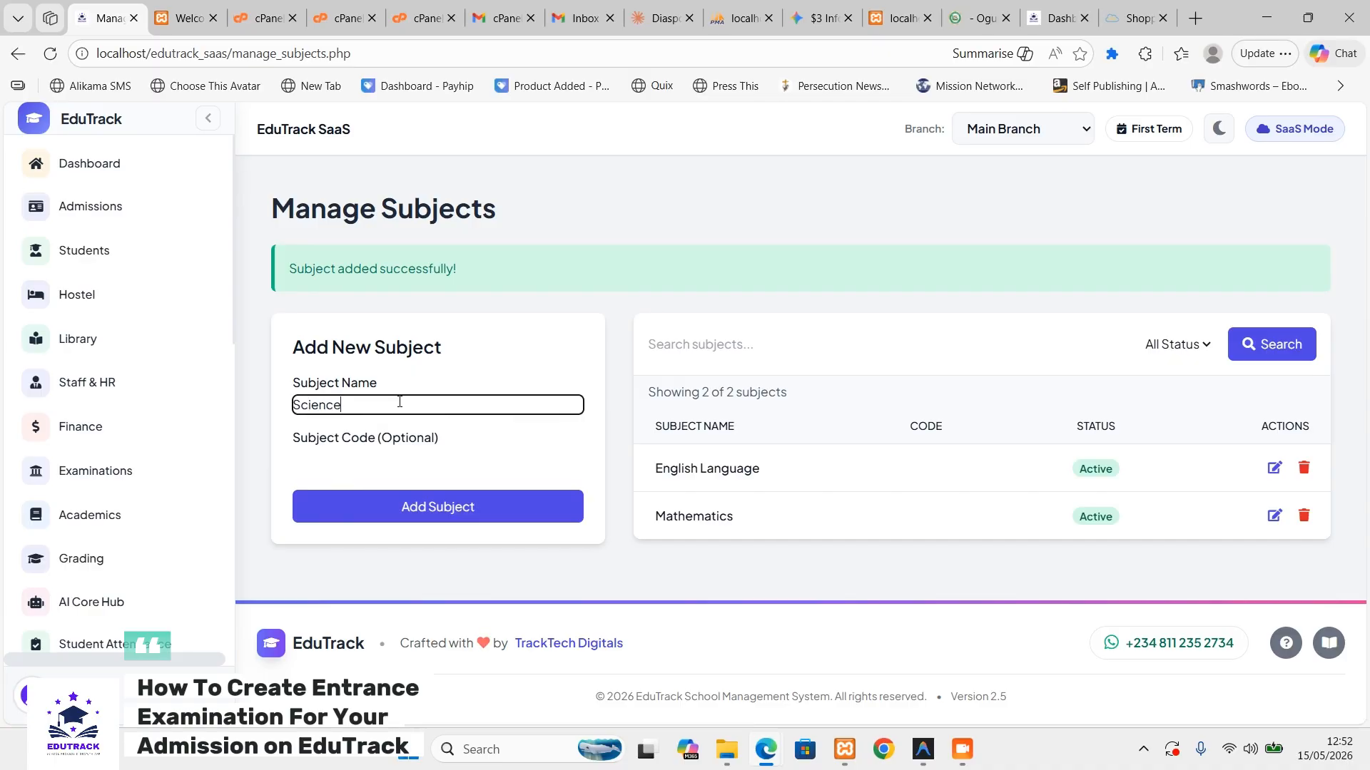
type("ce")
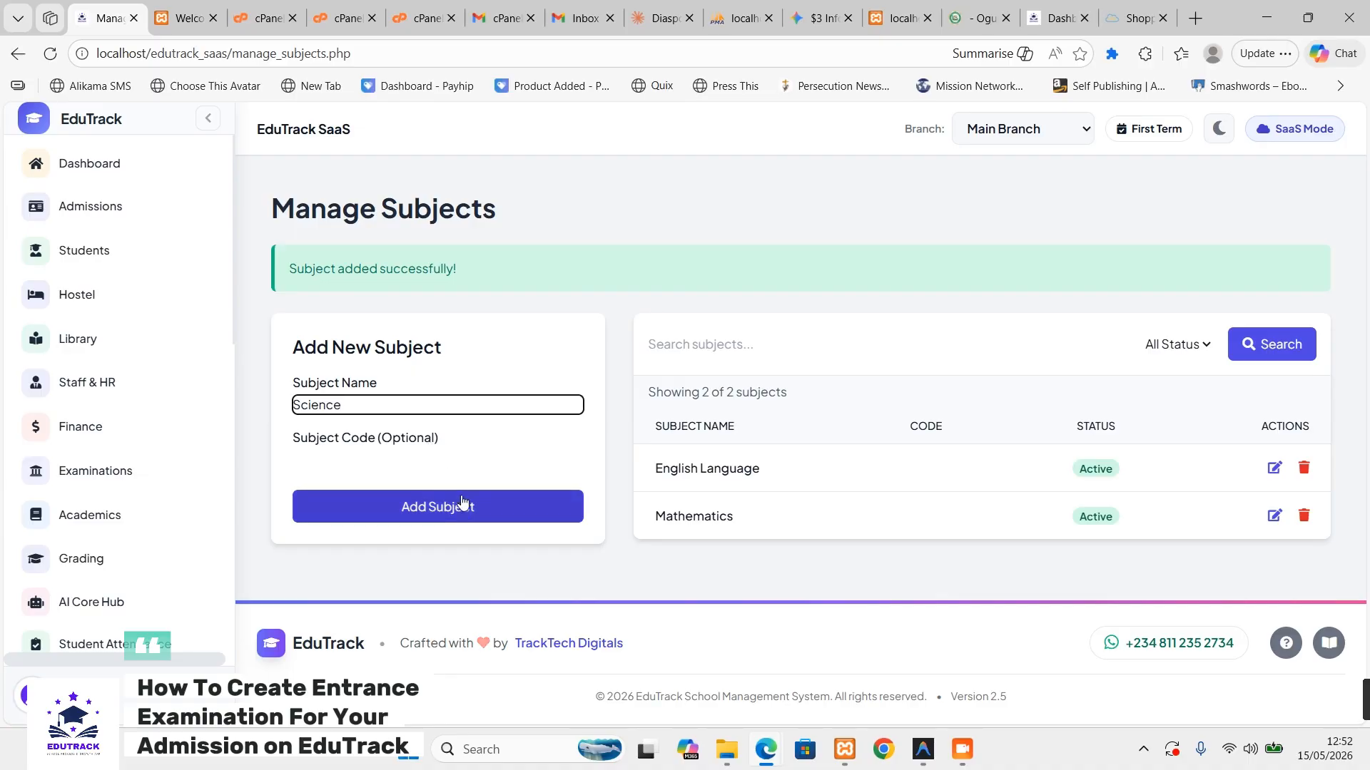
type("s")
left_click(440, 508)
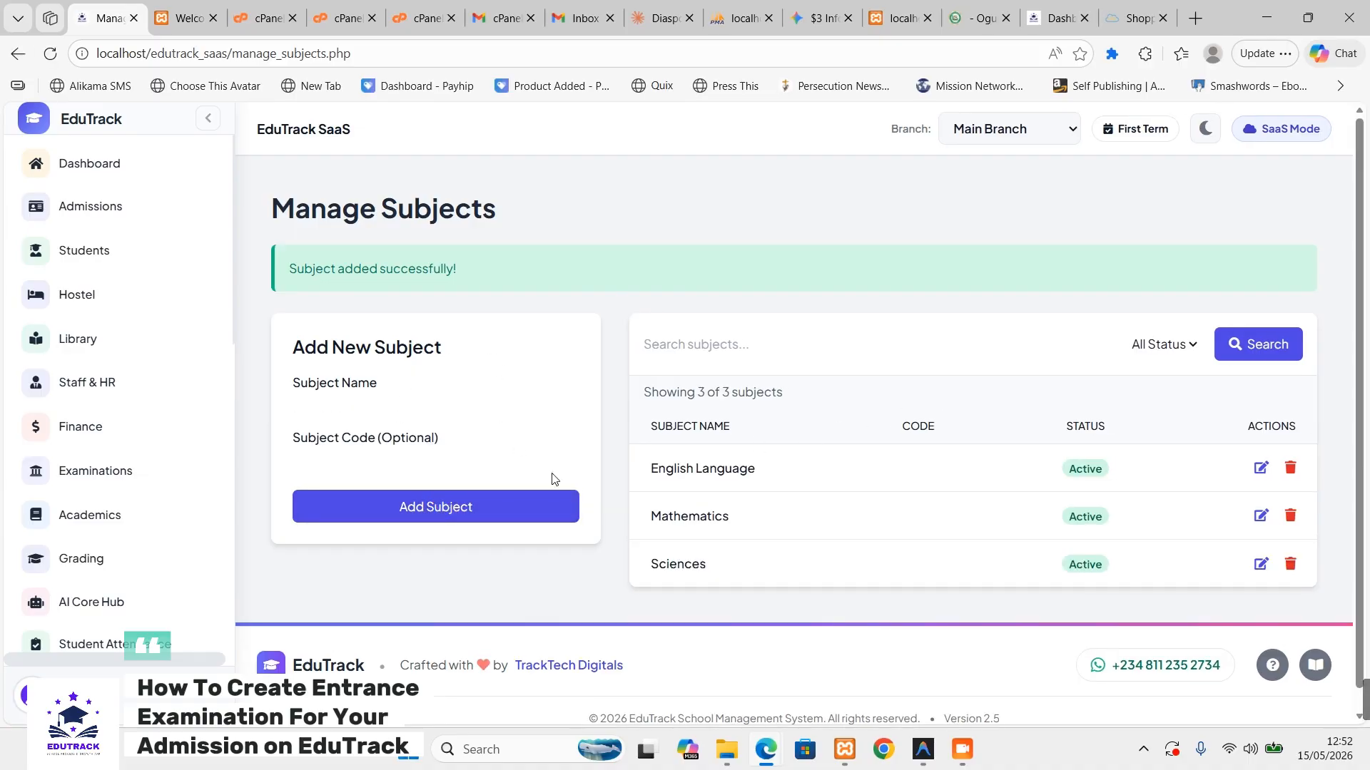
- Return to the Question Bank and choose English Language as the subject of the new question
scroll(551, 477, "down", 1)
left_click(112, 472)
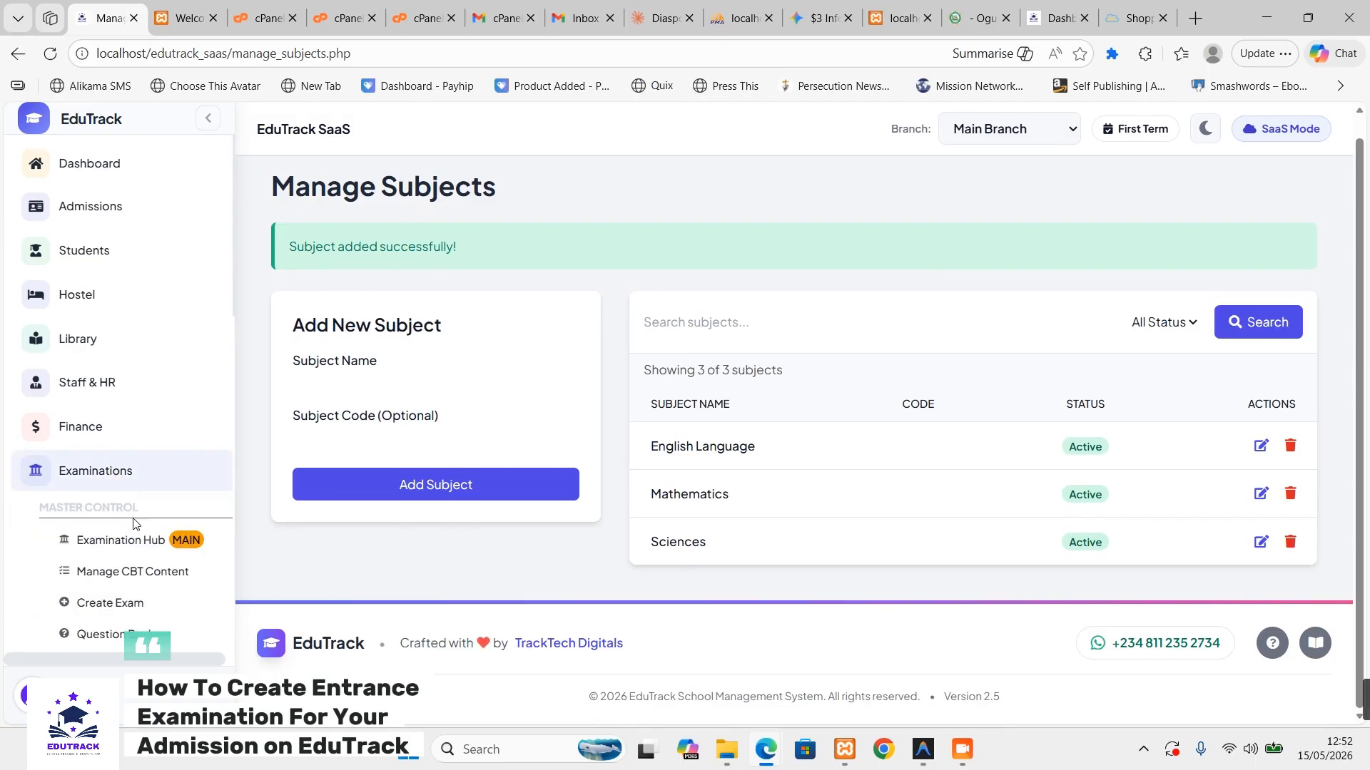
scroll(132, 525, "down", 2)
left_click(138, 544)
scroll(519, 485, "down", 3)
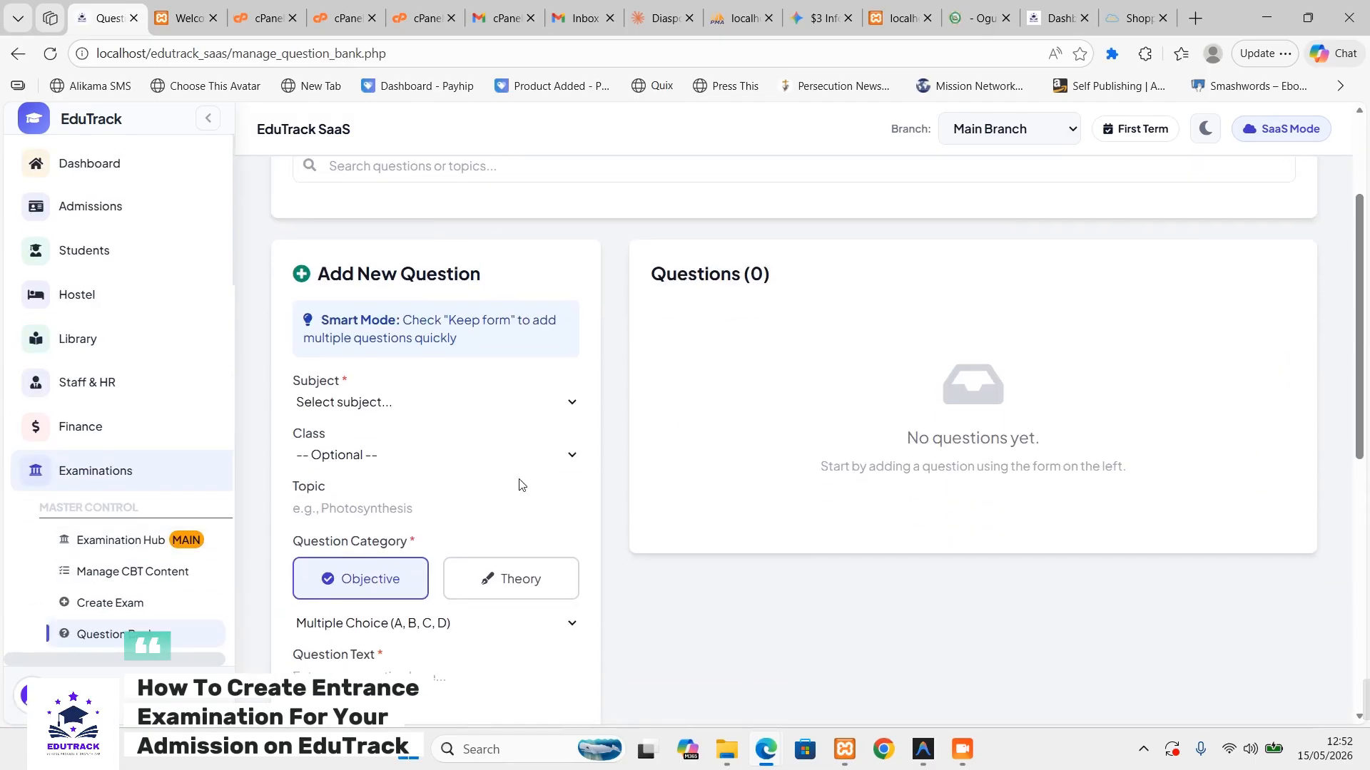
left_click(471, 408)
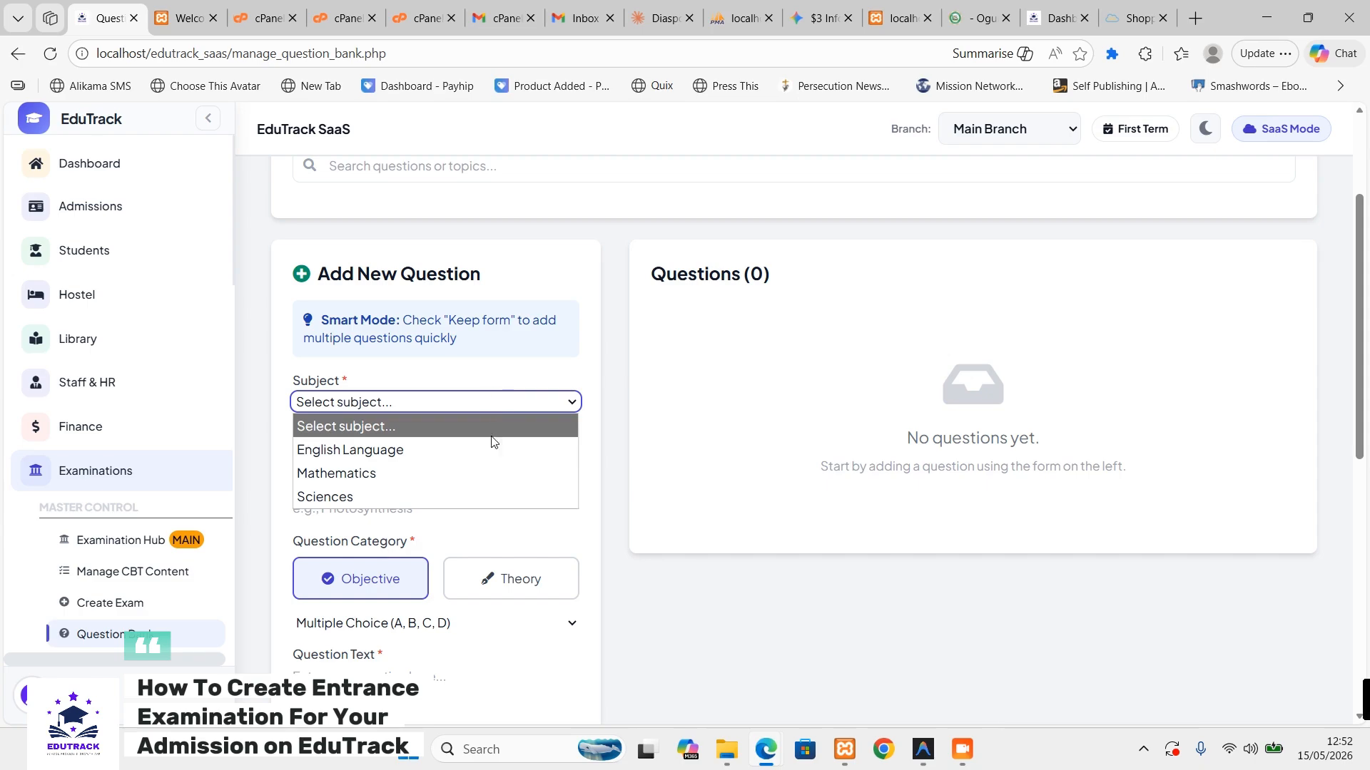
left_click(396, 451)
scroll(428, 428, "down", 3)
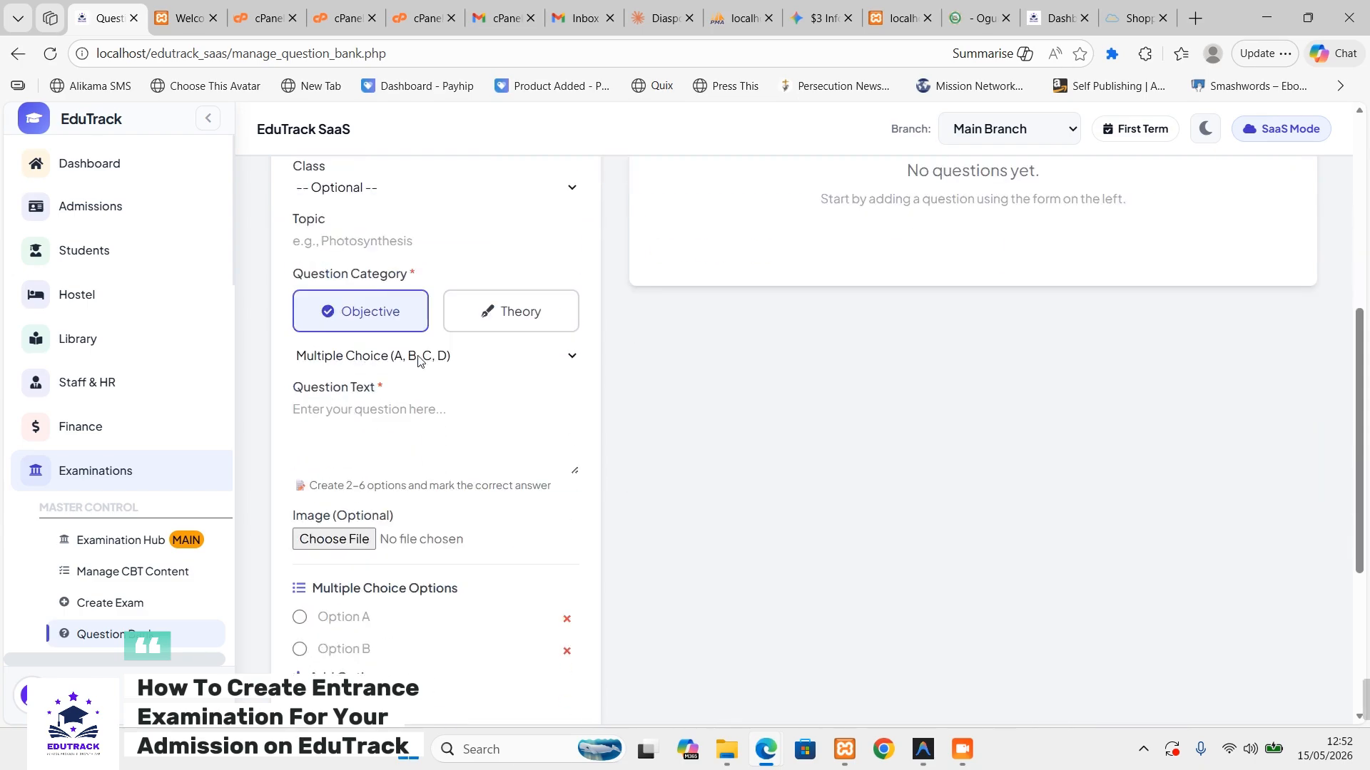
- Set the new question's class to JSS 1 A and its topic to Noun
left_click(397, 241)
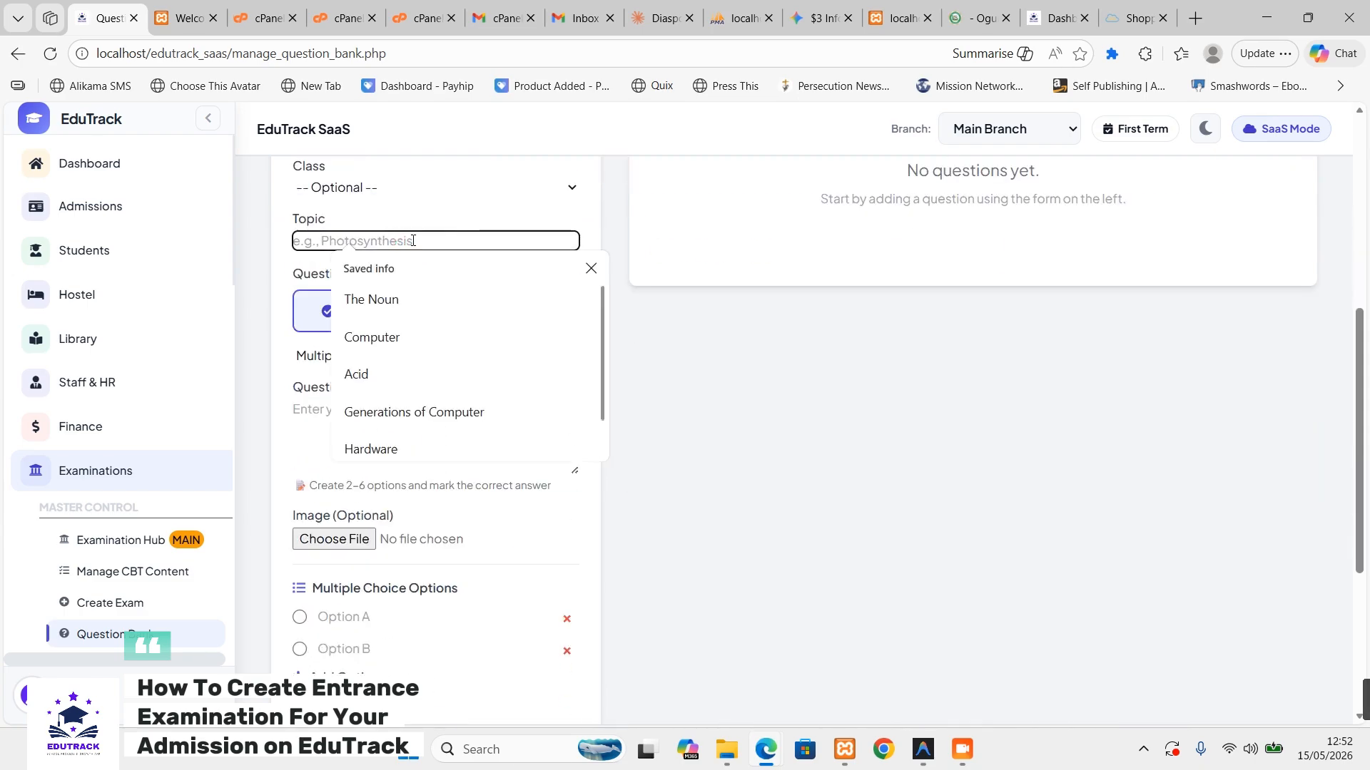
left_click(426, 188)
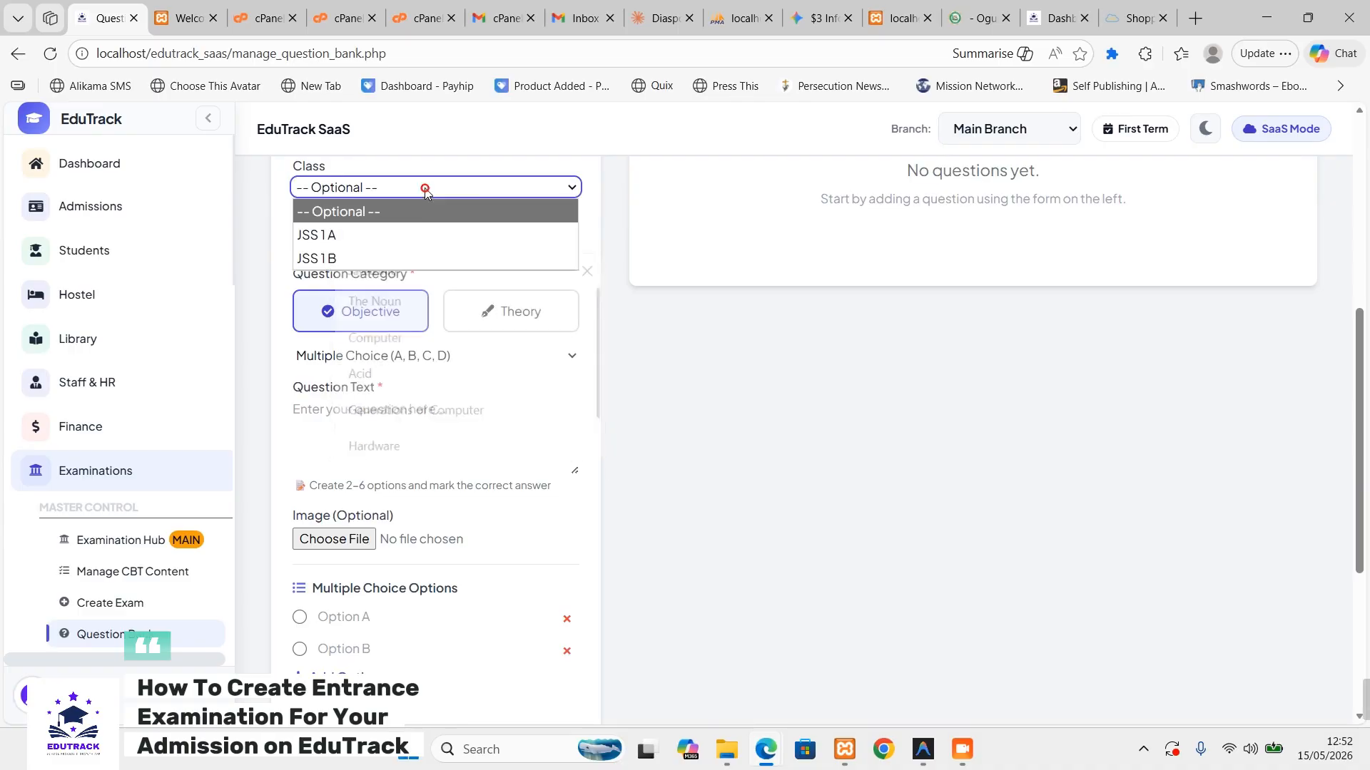
left_click(428, 235)
left_click(387, 241)
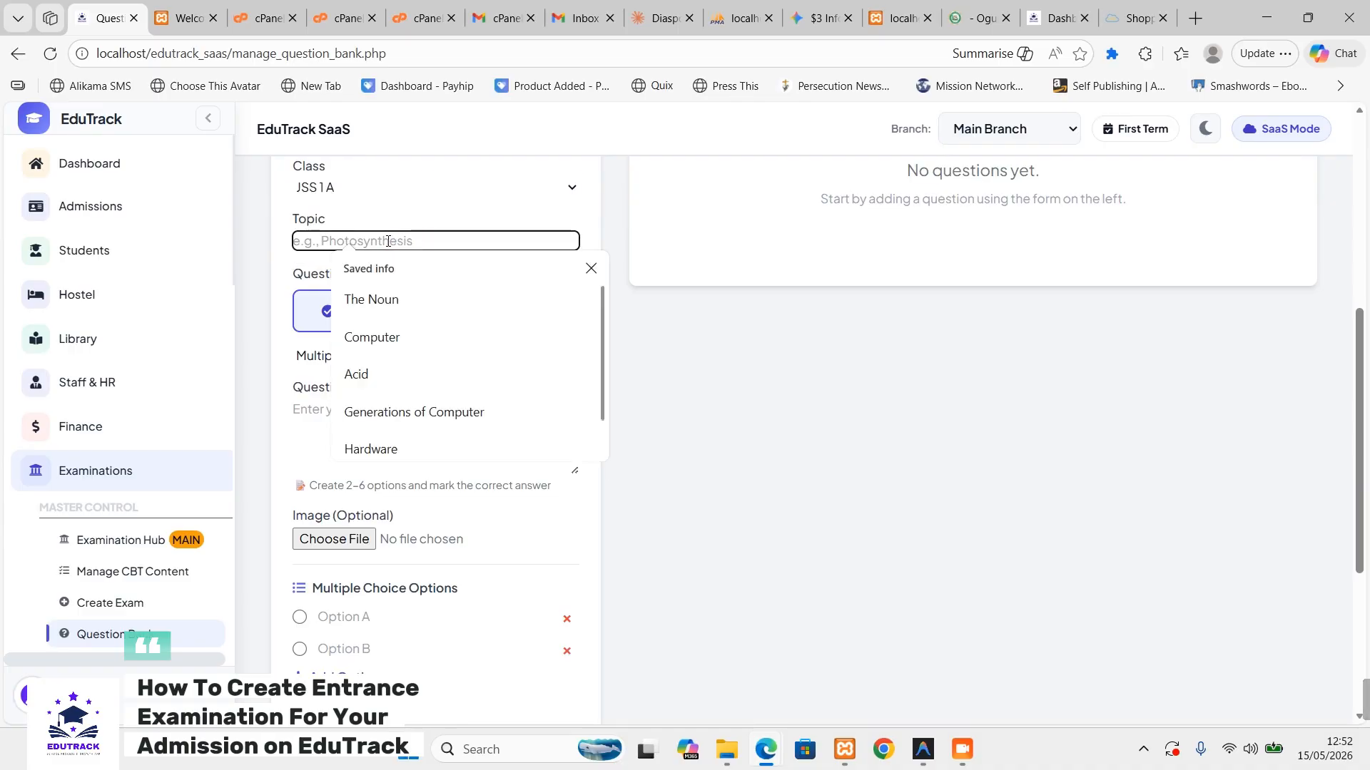
left_click(388, 241)
type("Noun")
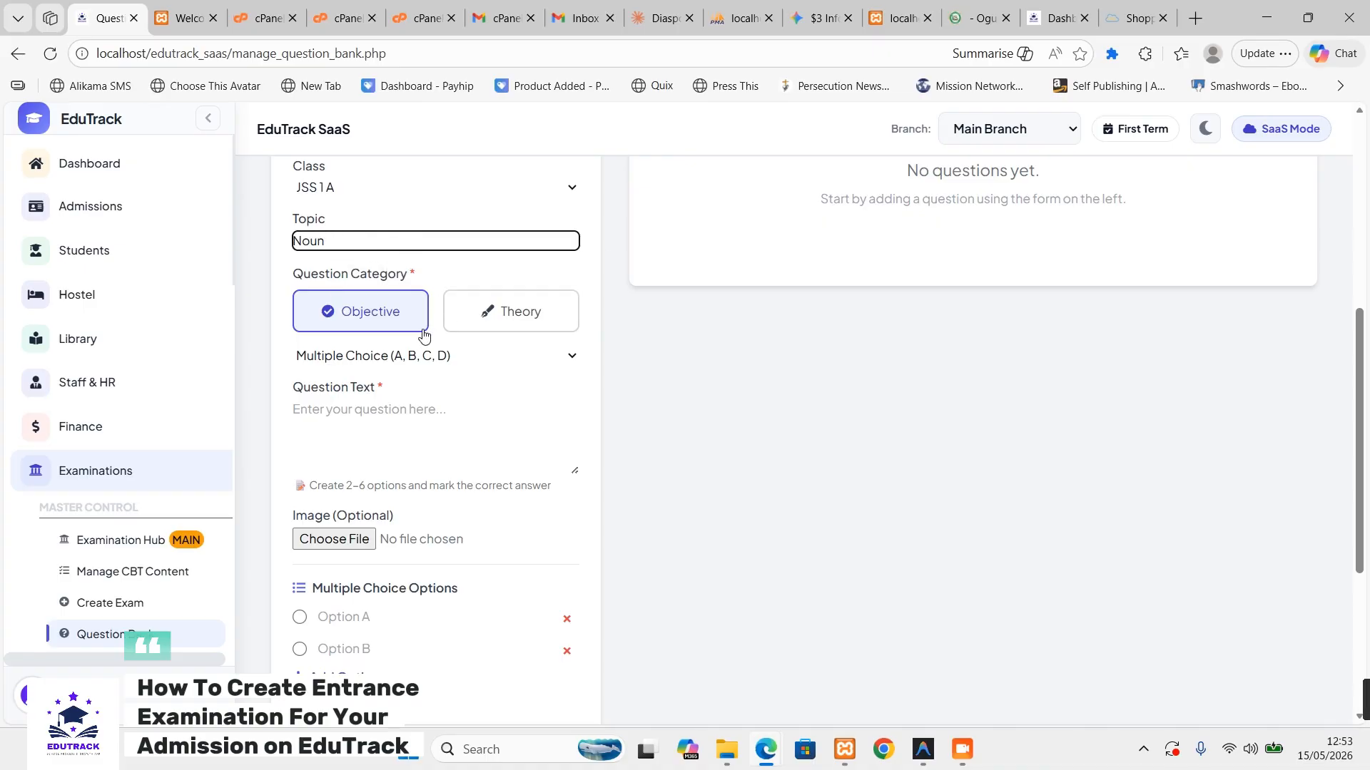
- Review the question types offered for Objective and Theory, and return to Objective with Multiple Choice (A, B, C, D)
left_click(508, 357)
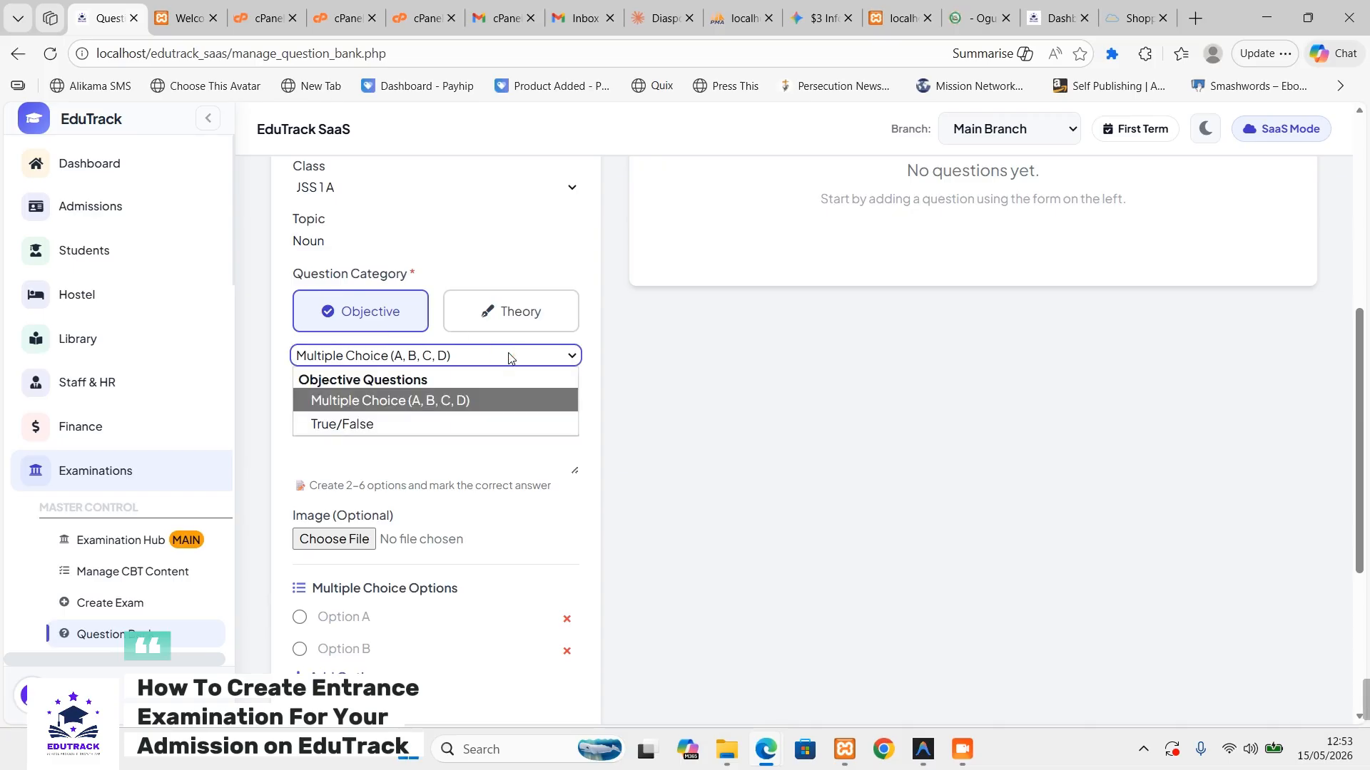
left_click(510, 355)
left_click(499, 360)
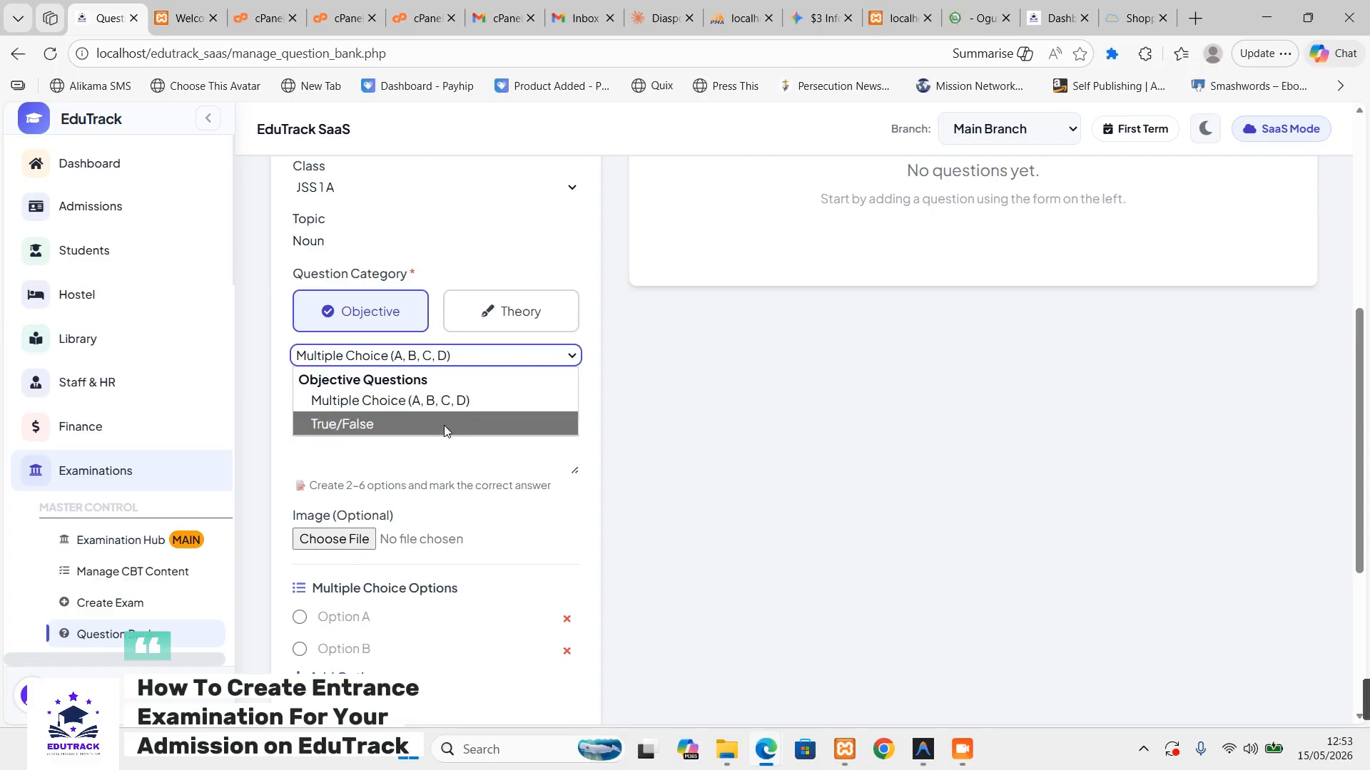
left_click(505, 314)
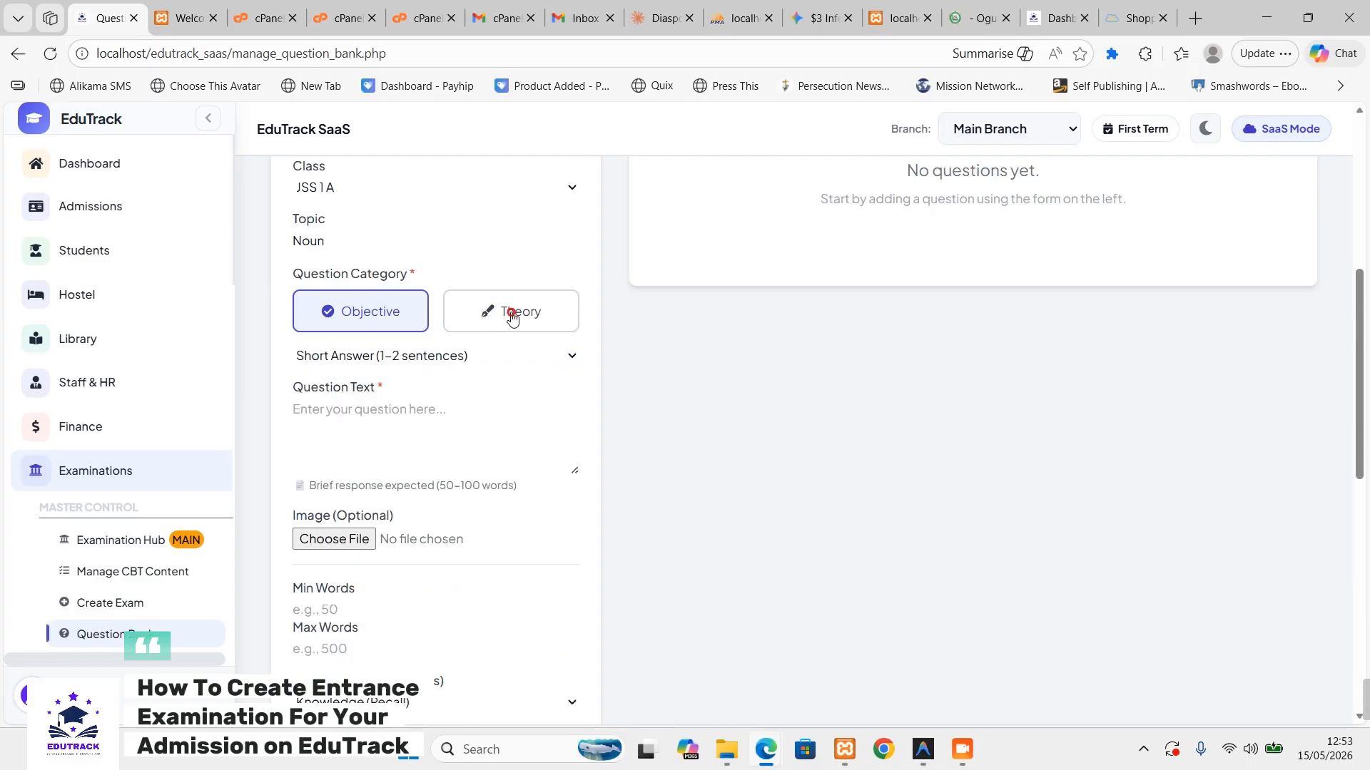
left_click(507, 360)
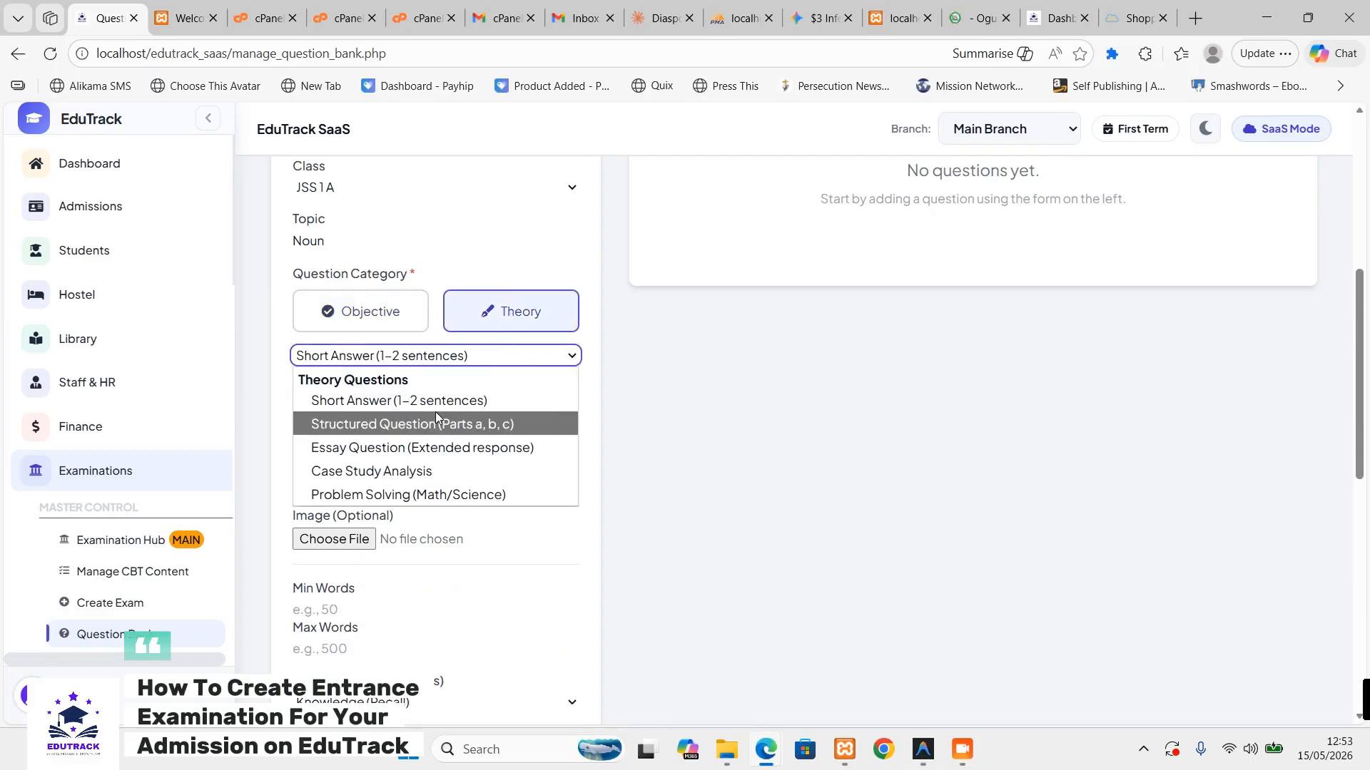
left_click(373, 316)
left_click(371, 315)
- Enter the question text "Which is an example of a noun?"
left_click(354, 412)
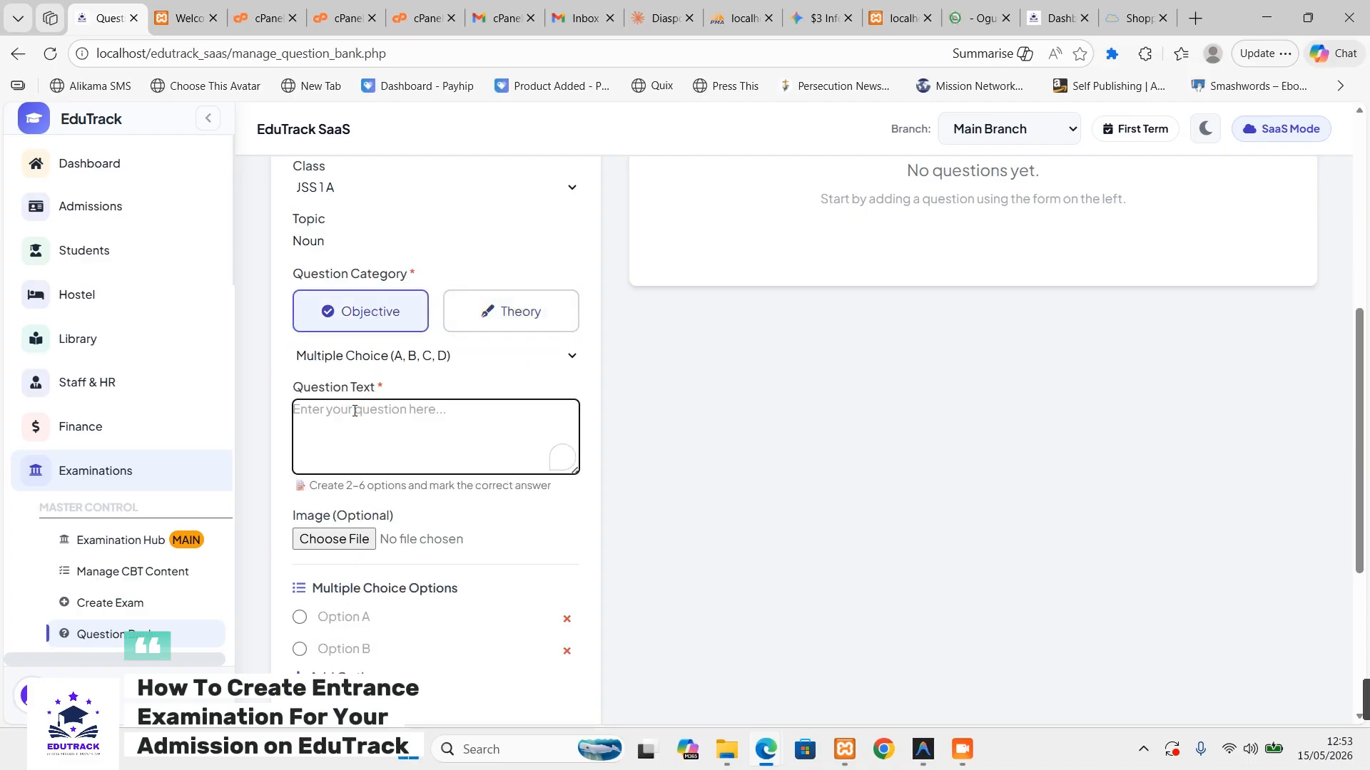
scroll(353, 409, "up", 4)
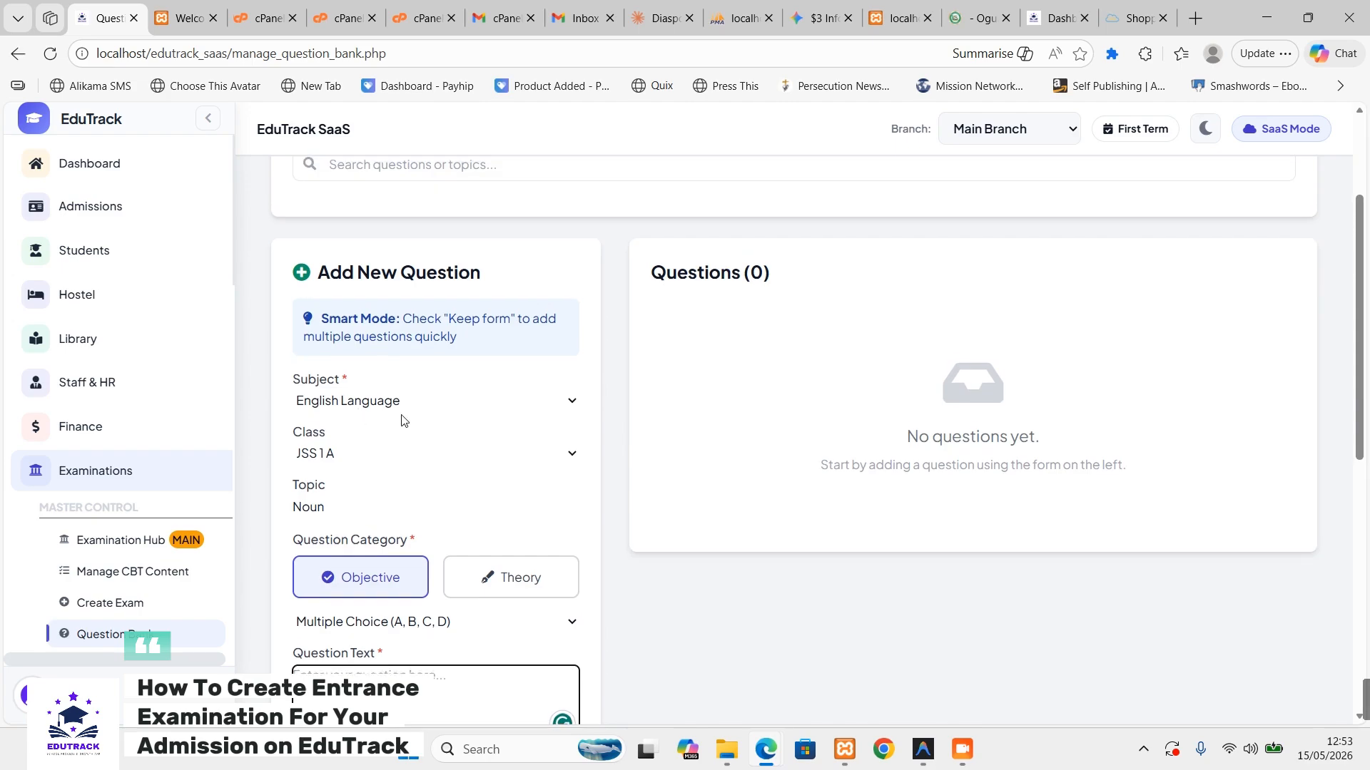
scroll(400, 419, "down", 6)
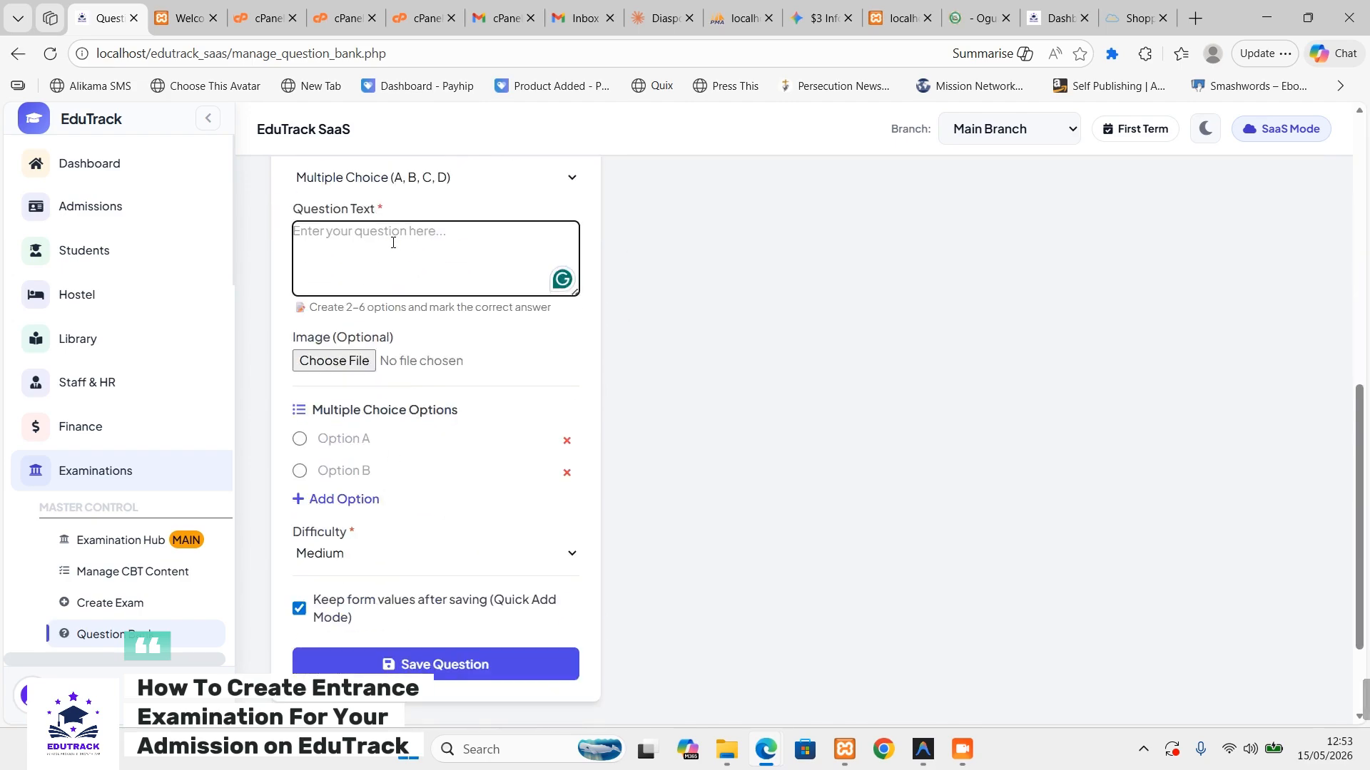
type("This")
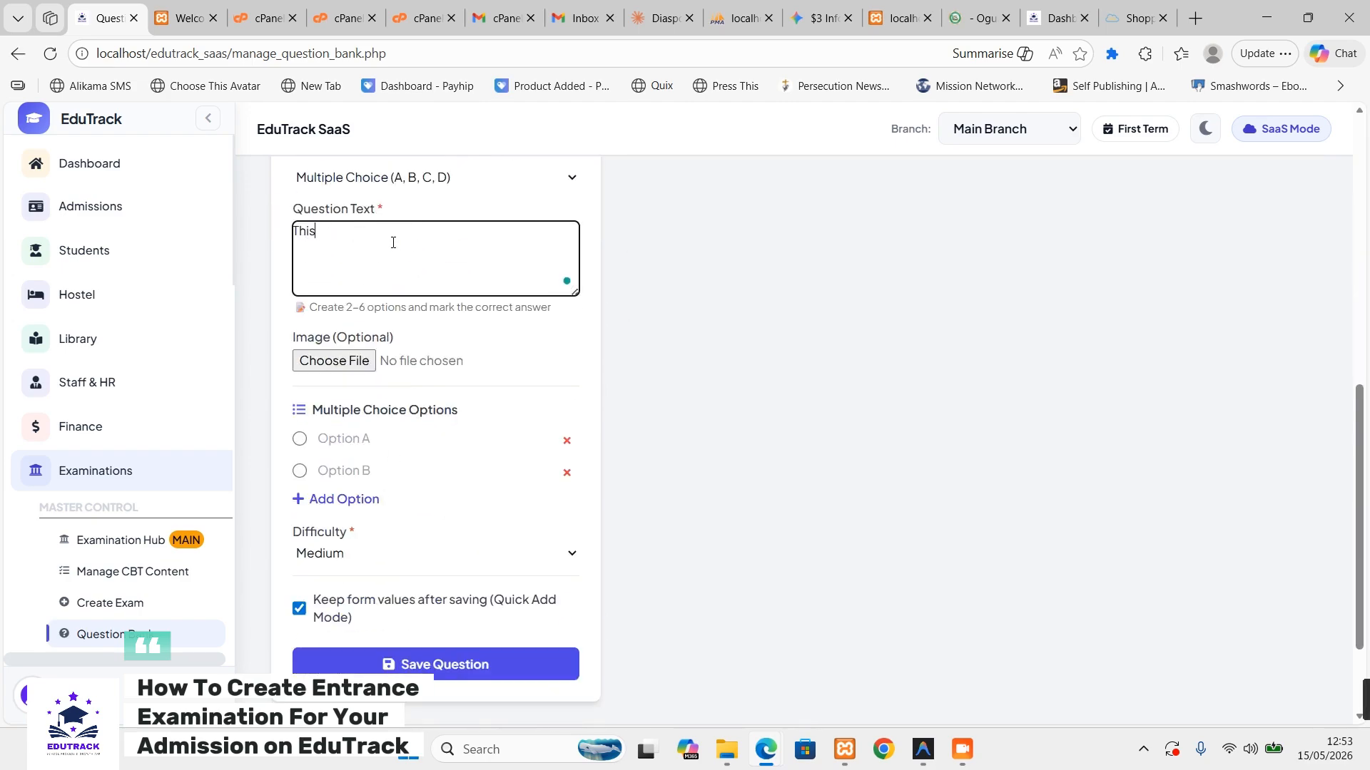
key("BackSpace")
key("BackSpace")
key("BackSpace")
key("BackSpace")
type("Which is an example of a")
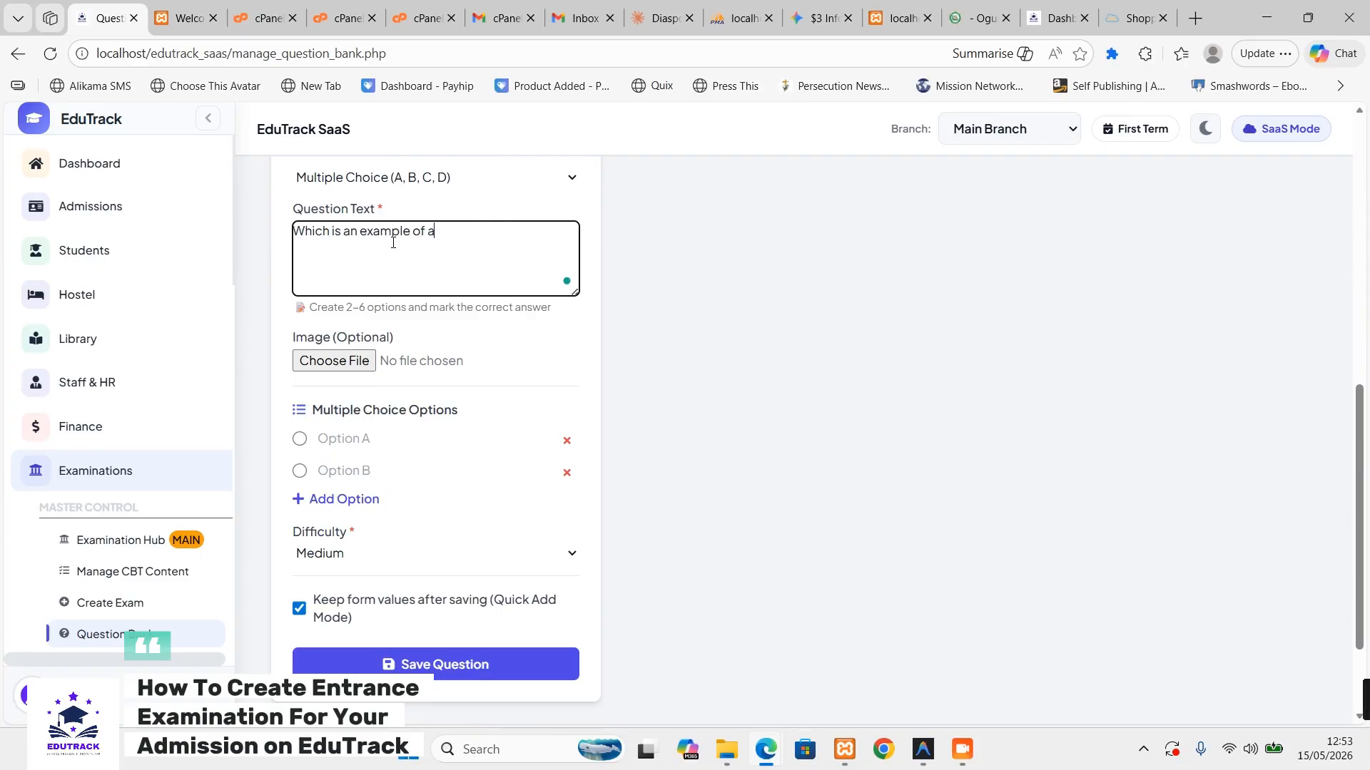
type(" noun?")
- Open the file chooser for the optional question image and close it without choosing a file
left_click(368, 438)
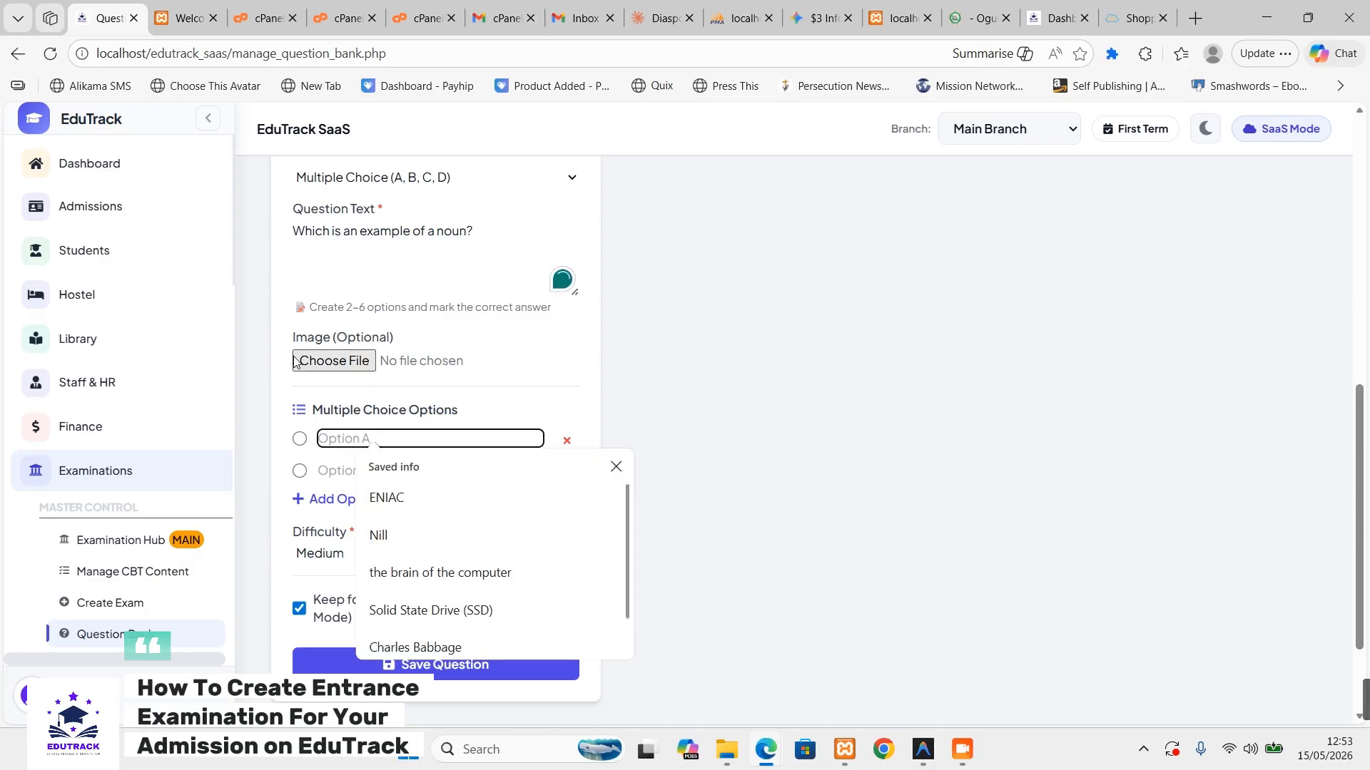
left_click(338, 362)
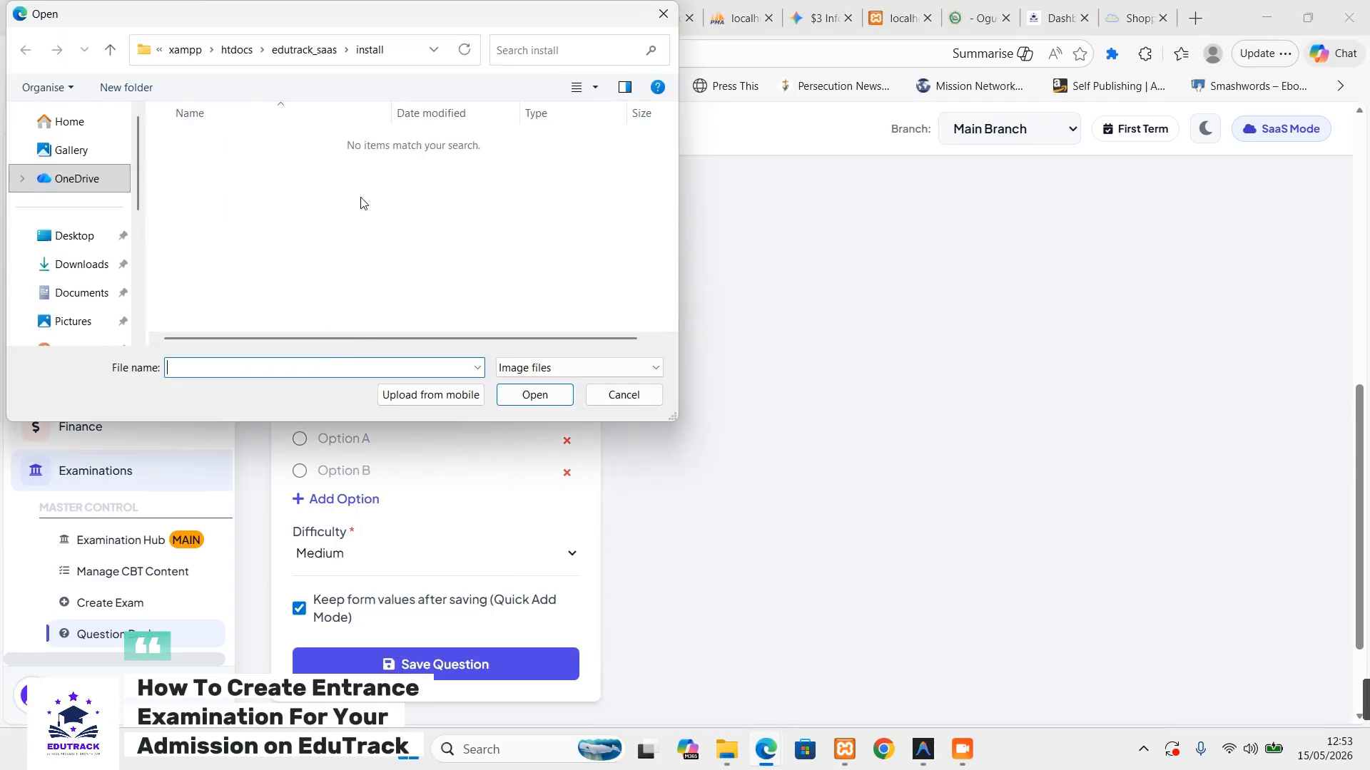
left_click(663, 14)
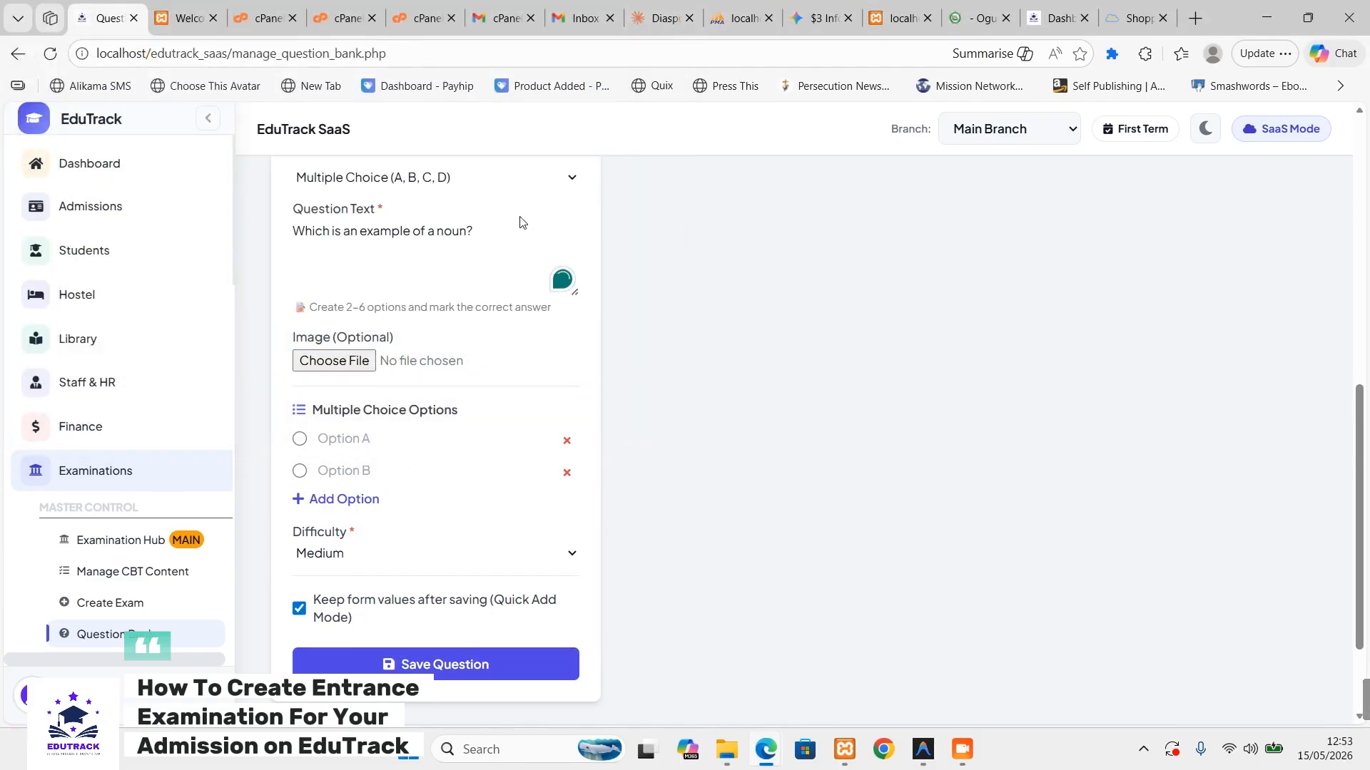
- Fill in four answer options for the noun question: a person's first name, He, Slap and Beautiful
left_click(351, 438)
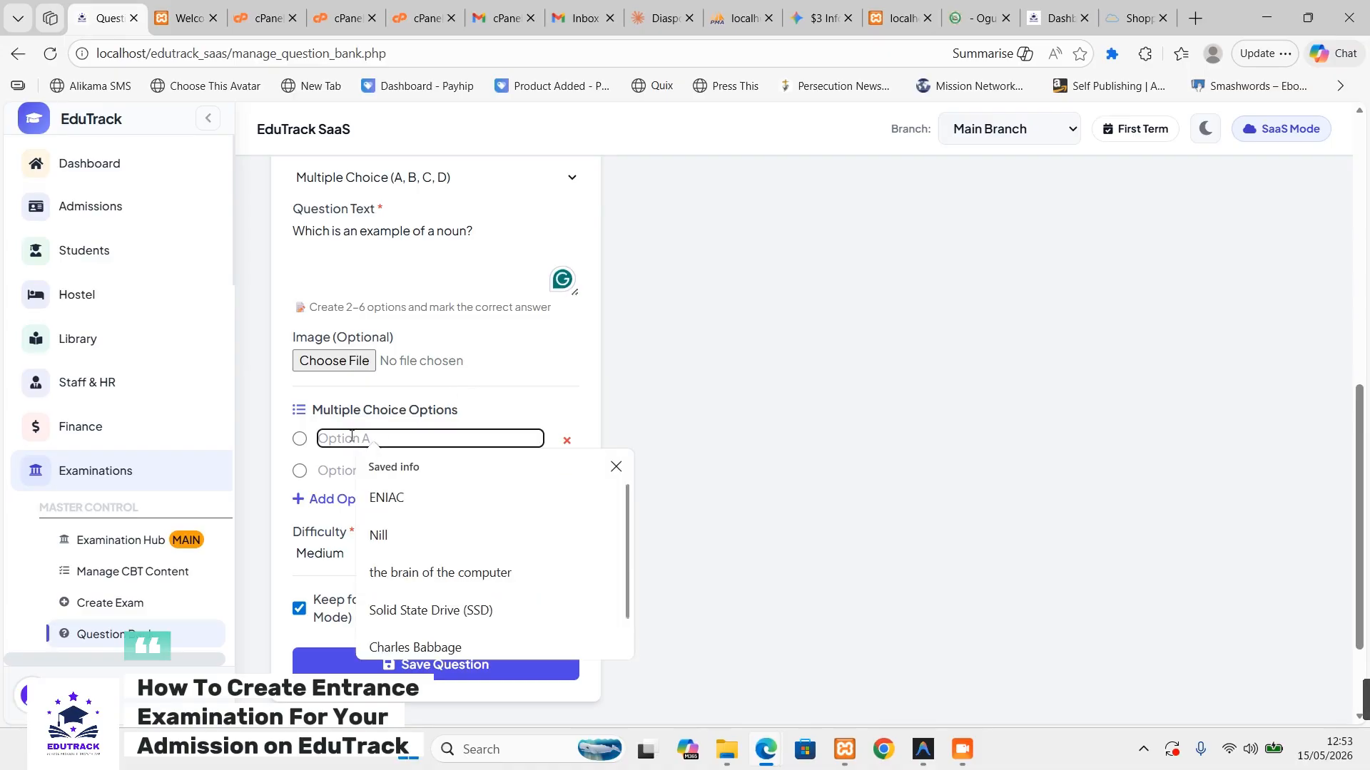
type("Tolu")
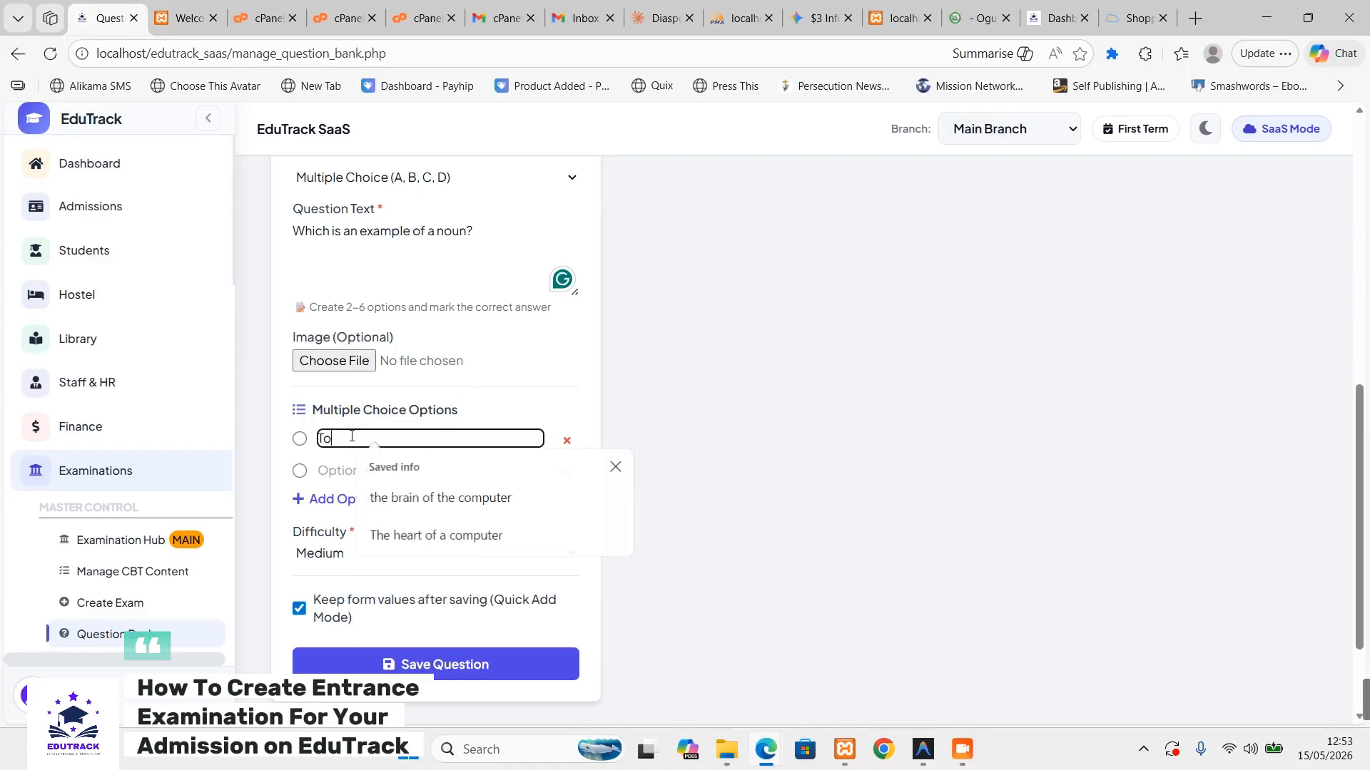
left_click(355, 469)
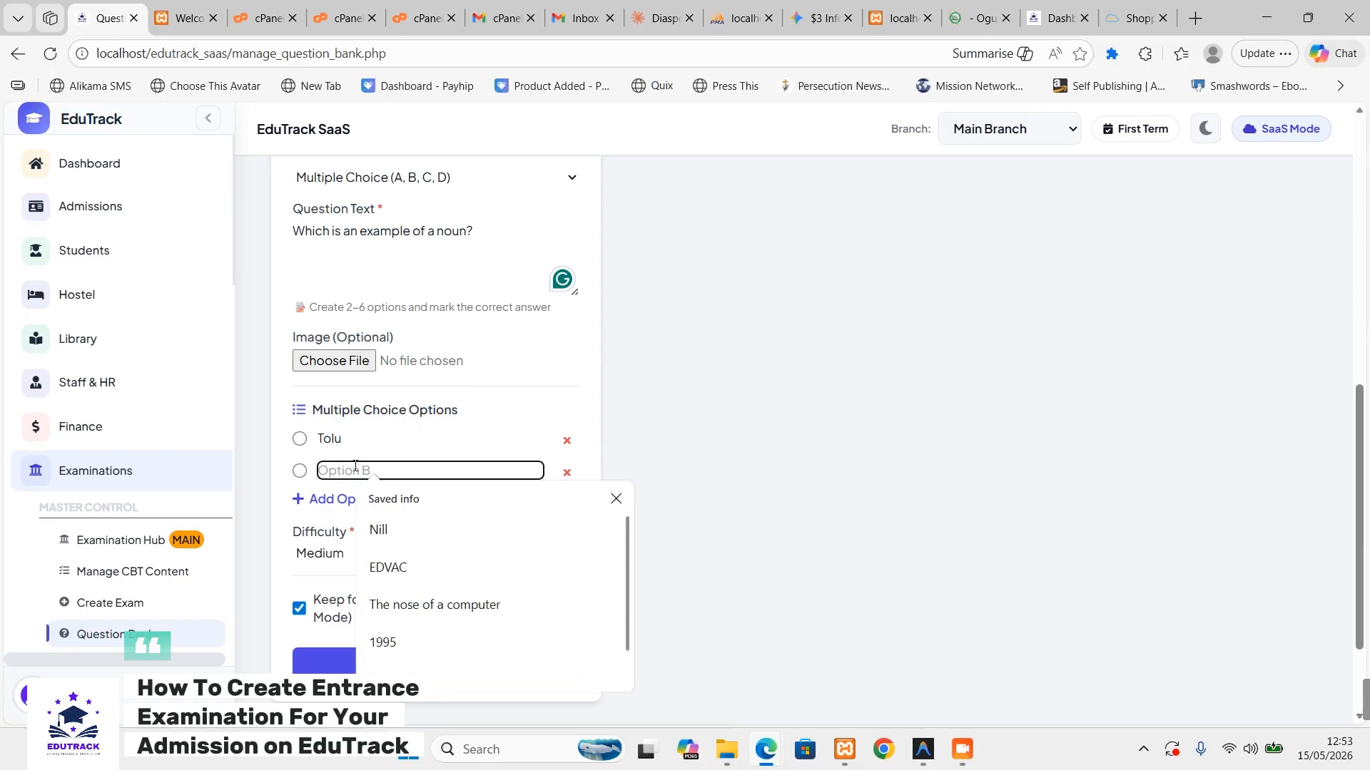
type("He")
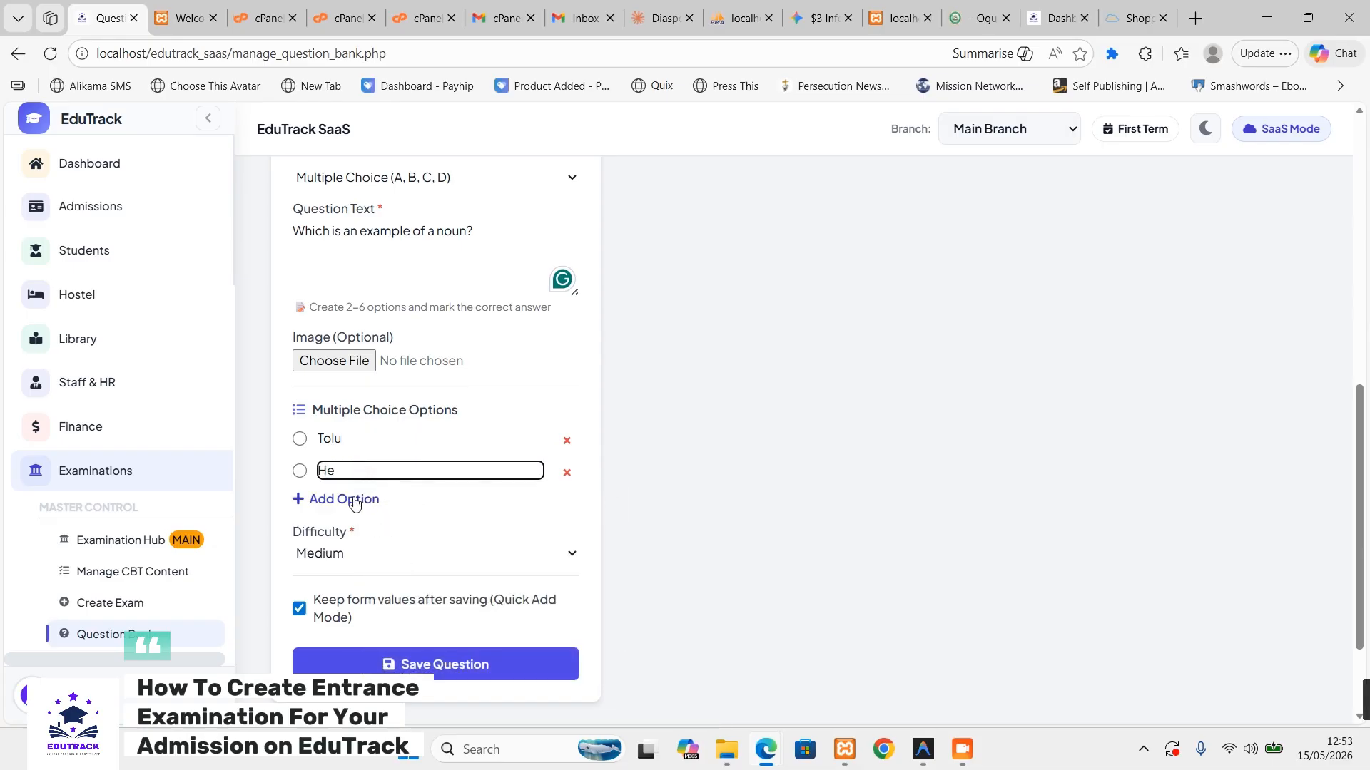
left_click(360, 499)
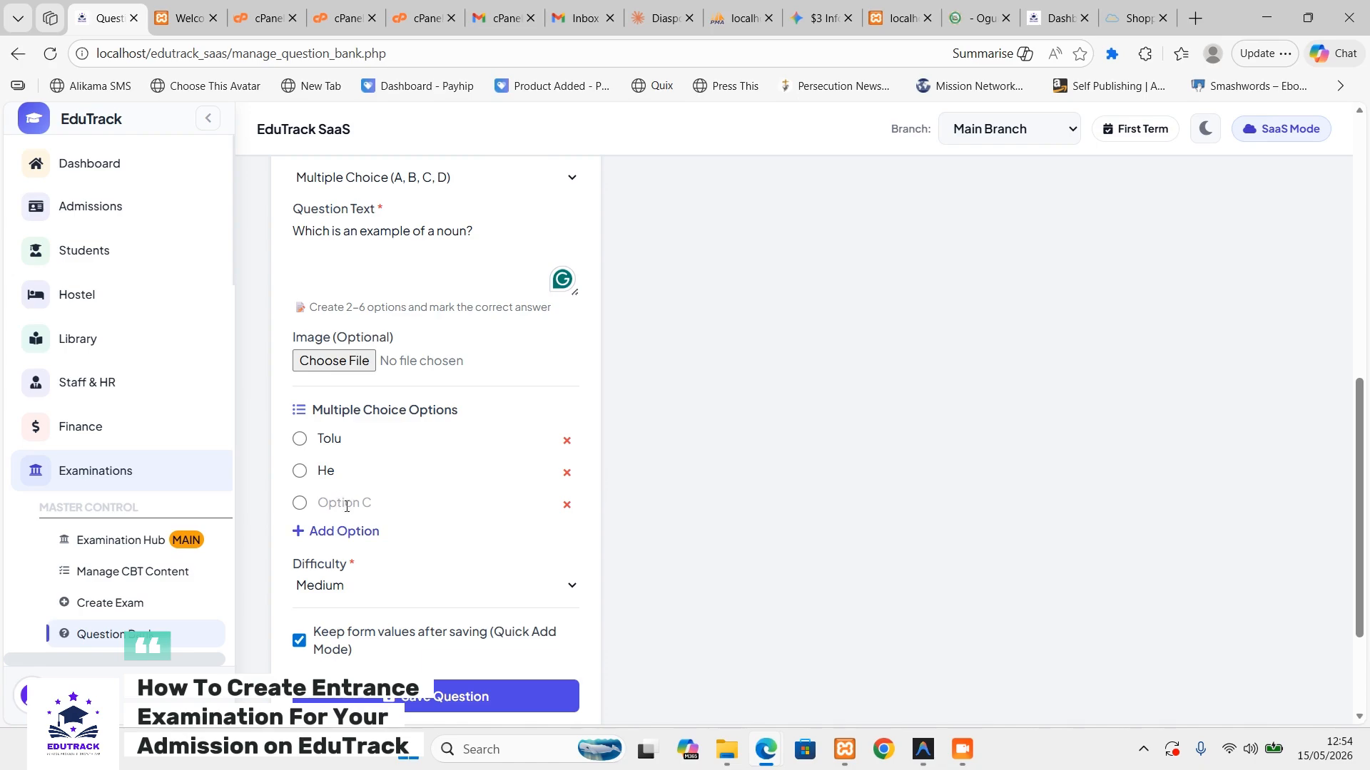
left_click(346, 504)
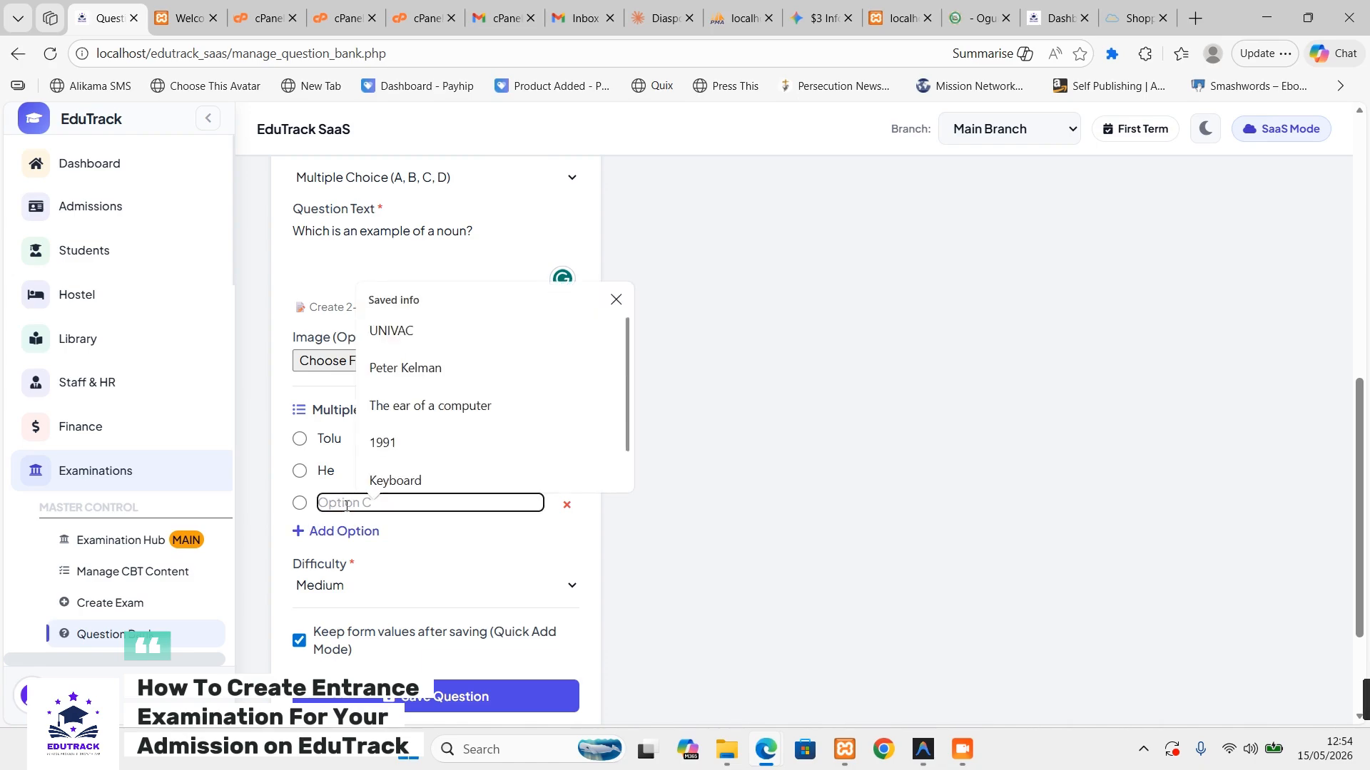
type("Slap")
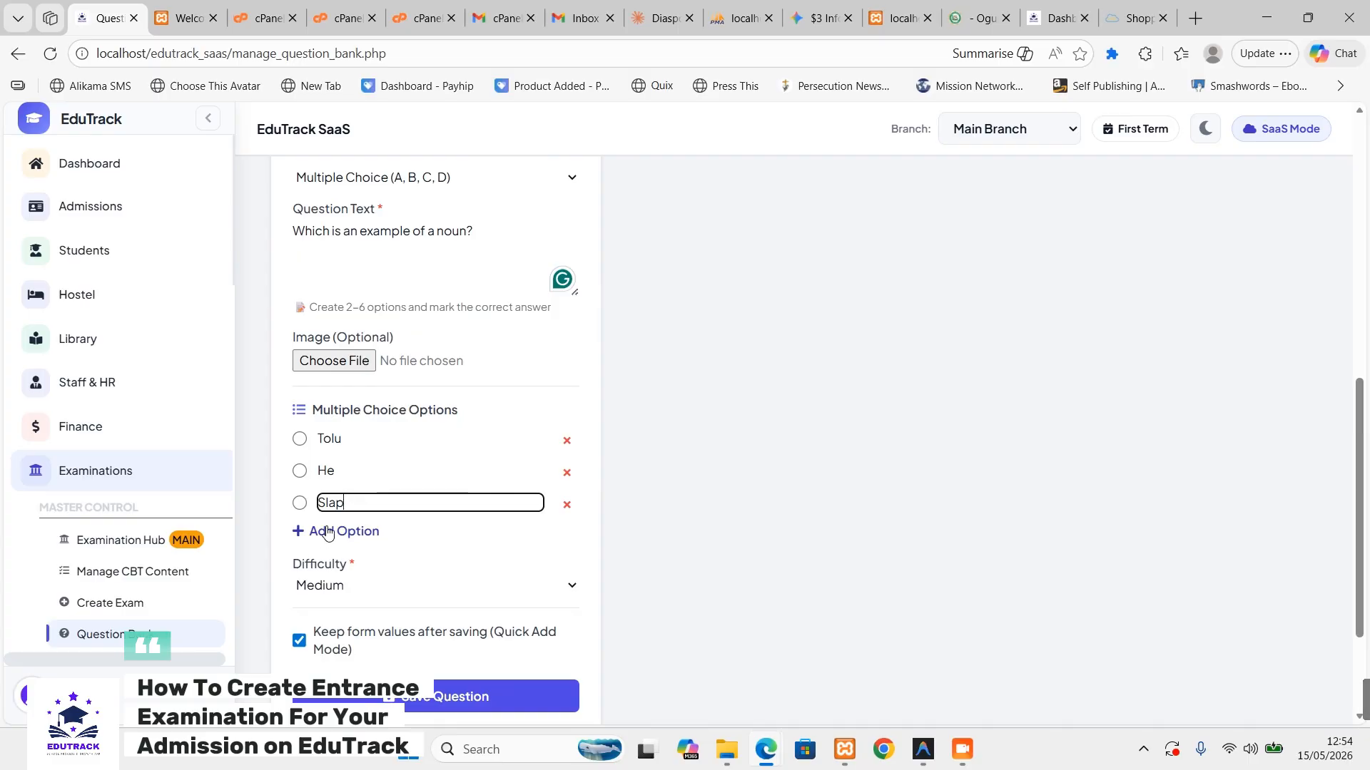
left_click(364, 534)
left_click(337, 535)
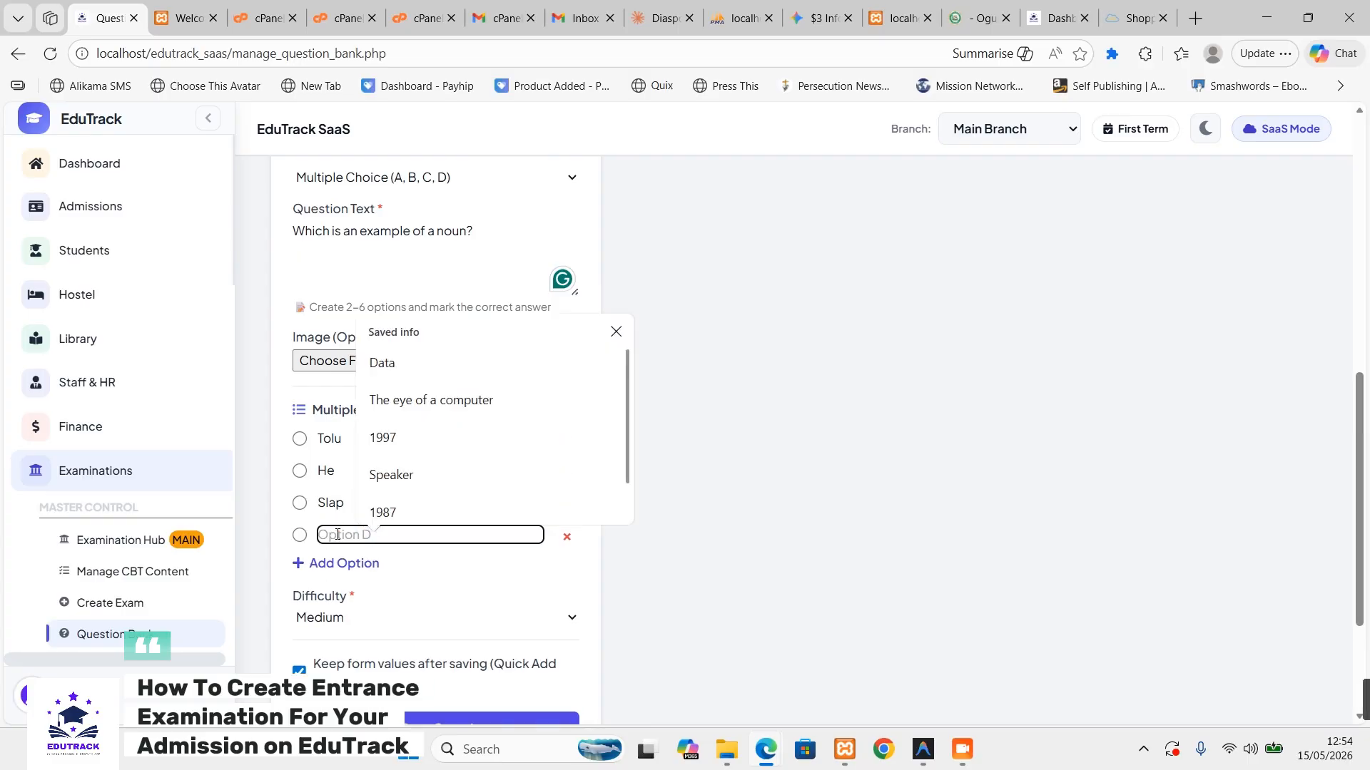
type("Beautiful")
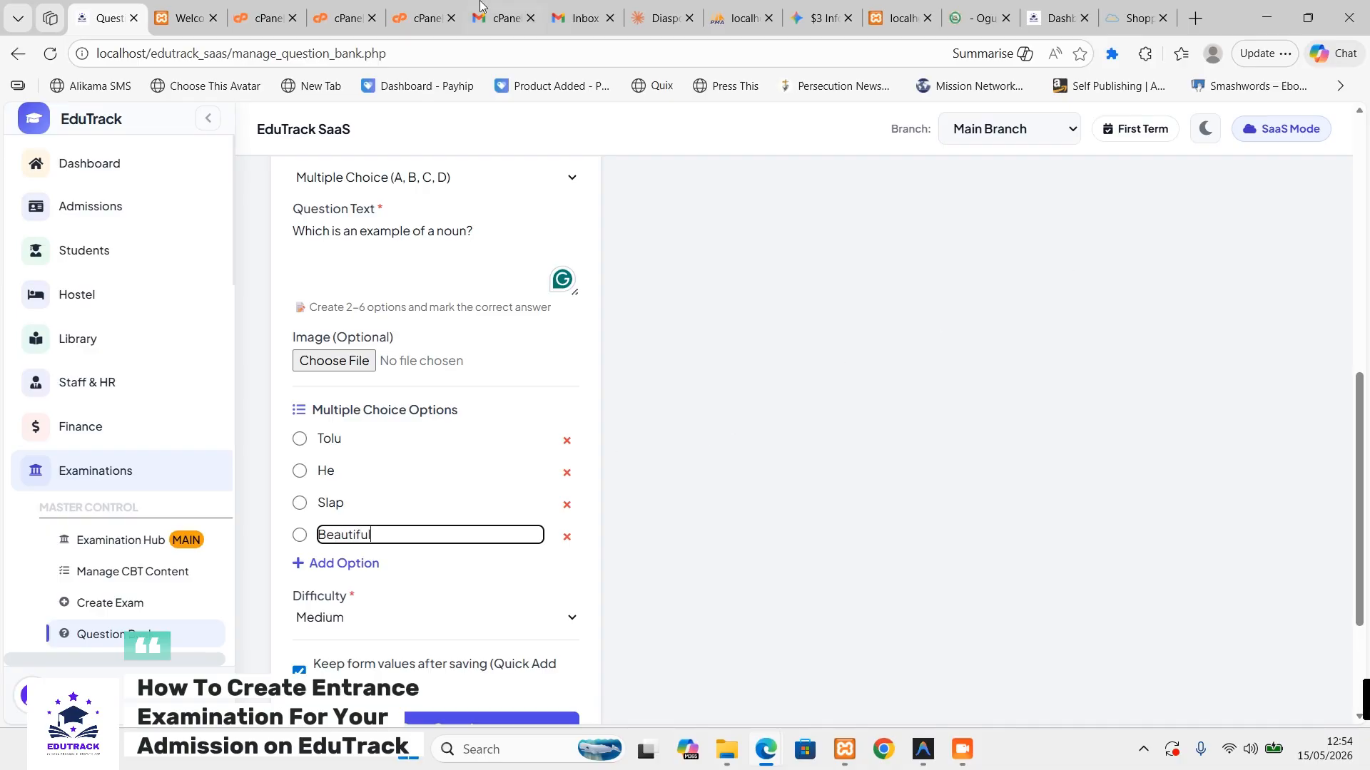
- Mark option A as the correct answer and set the difficulty to Easy
left_click(299, 438)
scroll(386, 500, "down", 1)
left_click(364, 549)
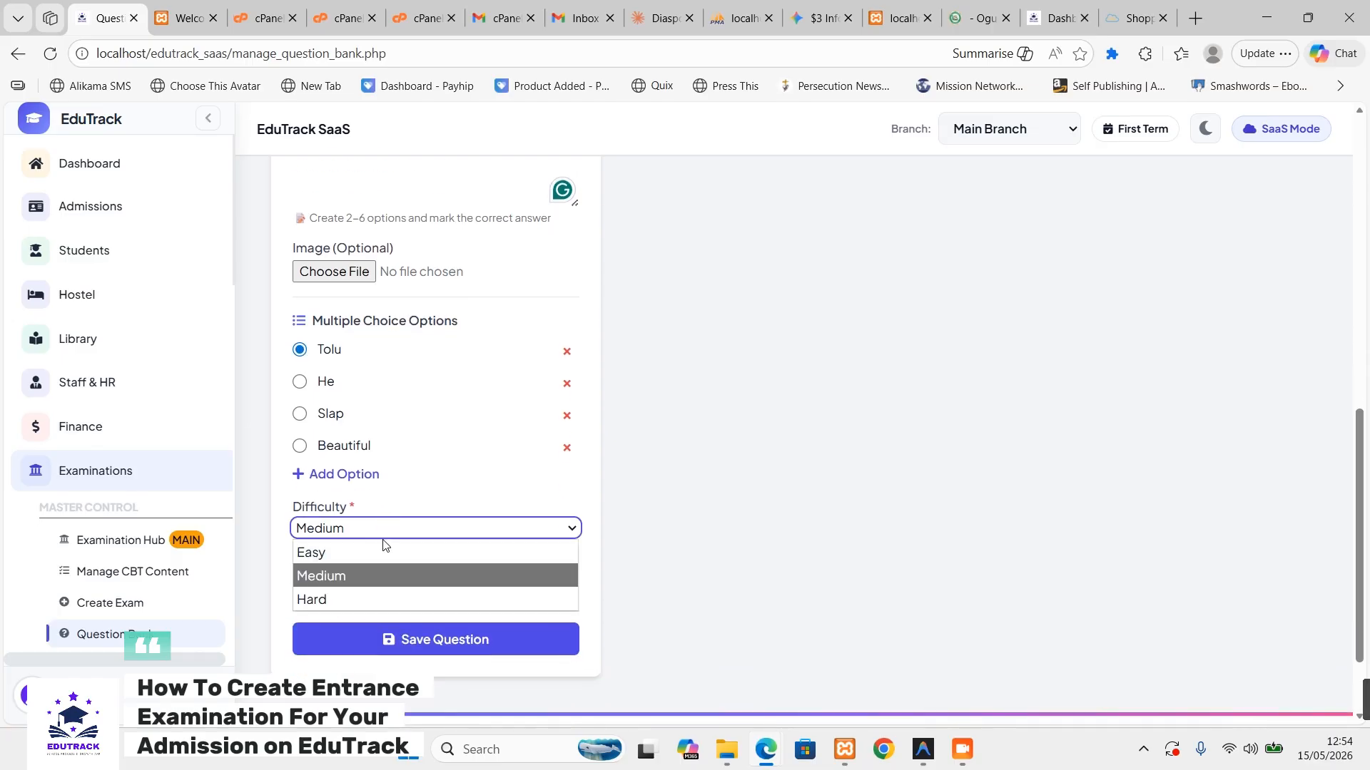
left_click(383, 547)
- Check the completed noun question form and save the question with the form values kept
scroll(382, 550, "down", 2)
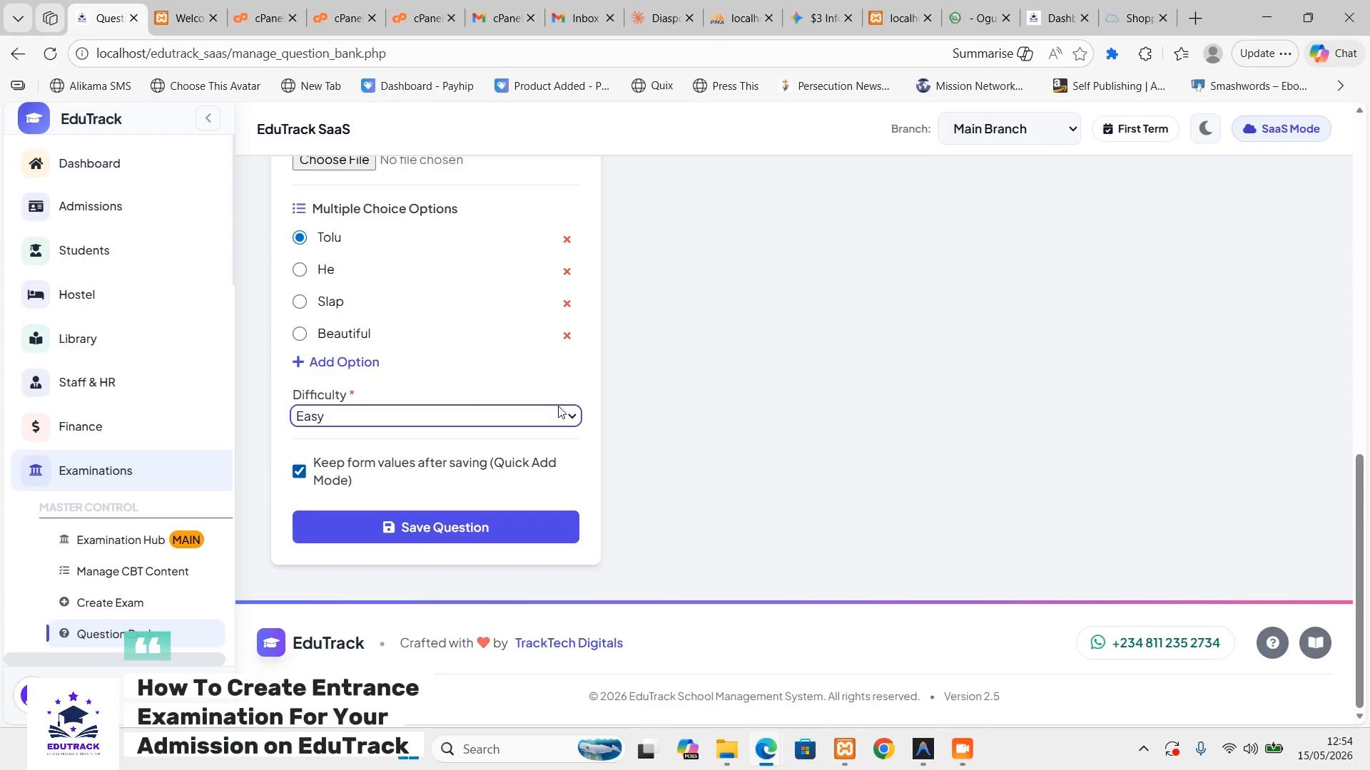
scroll(382, 345, "up", 9)
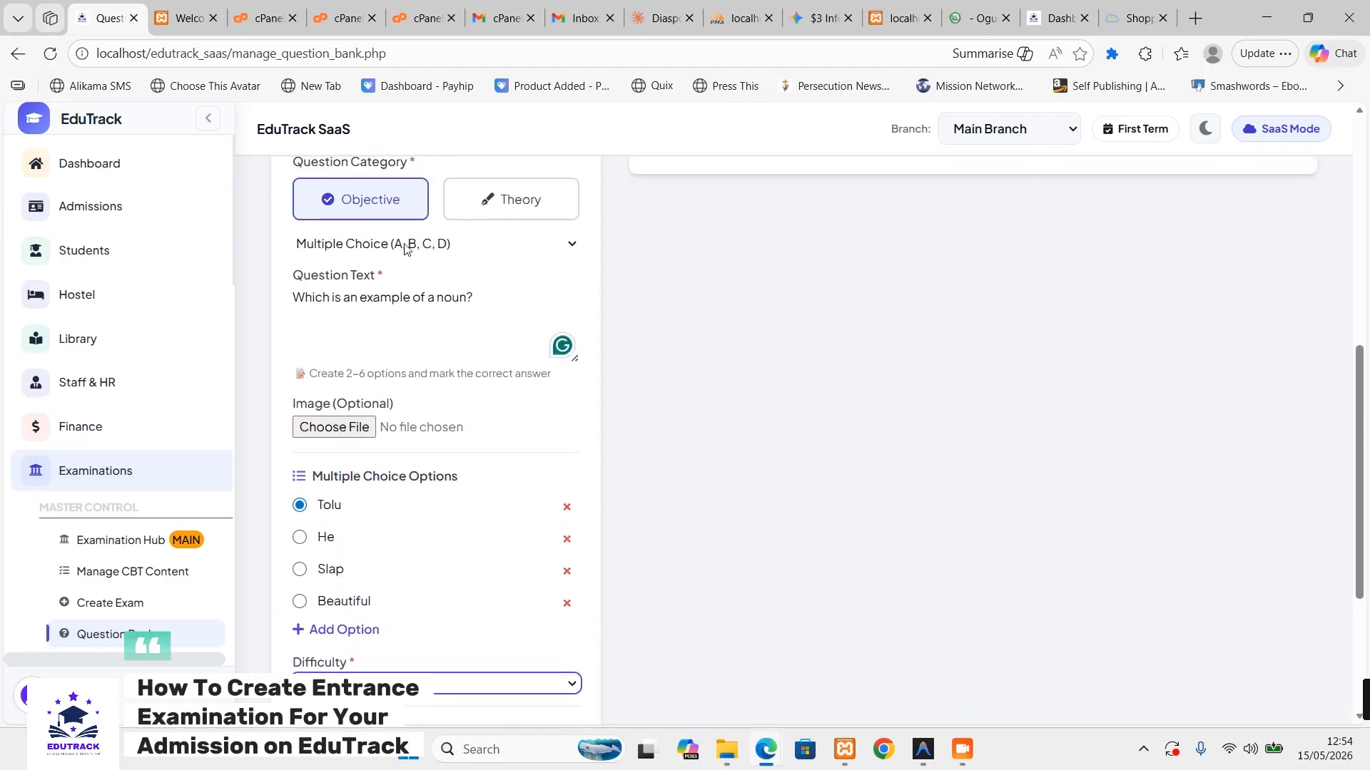
scroll(336, 371, "down", 9)
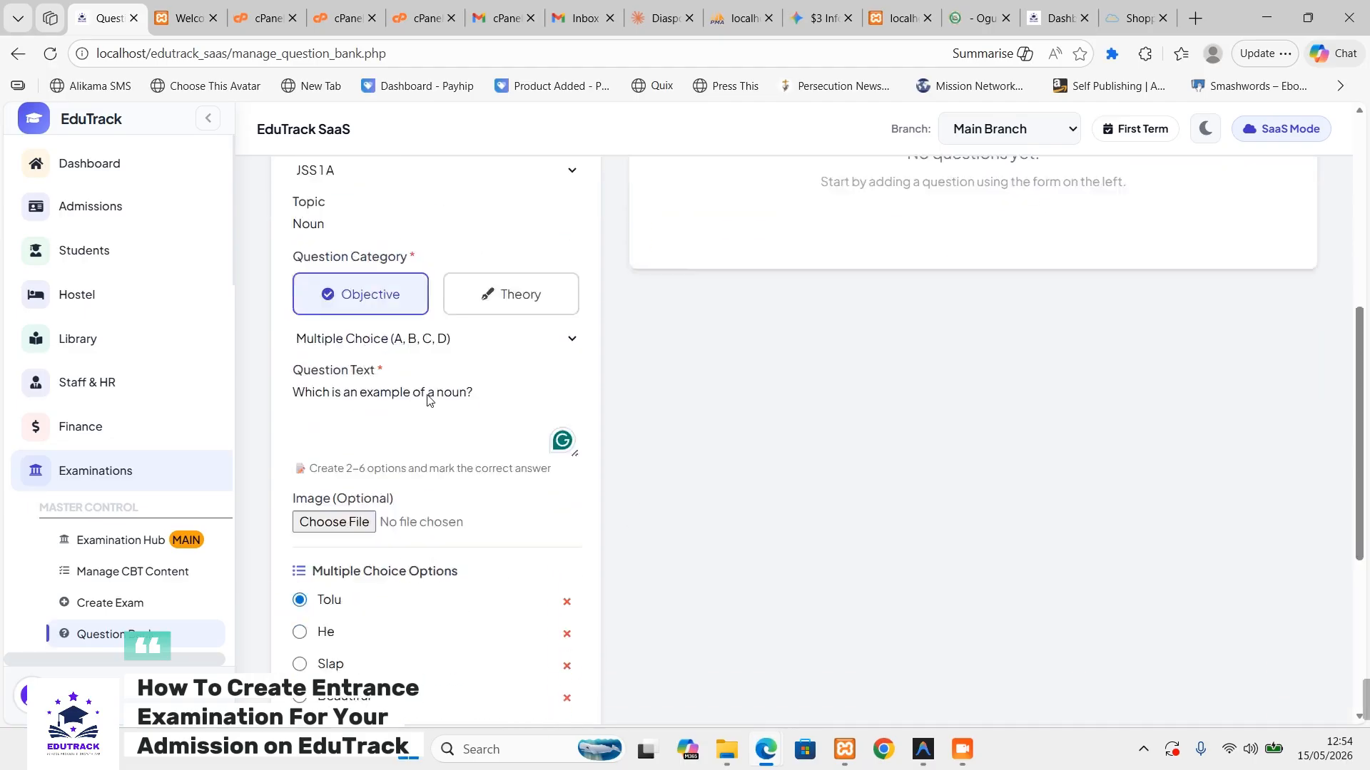
left_click(457, 618)
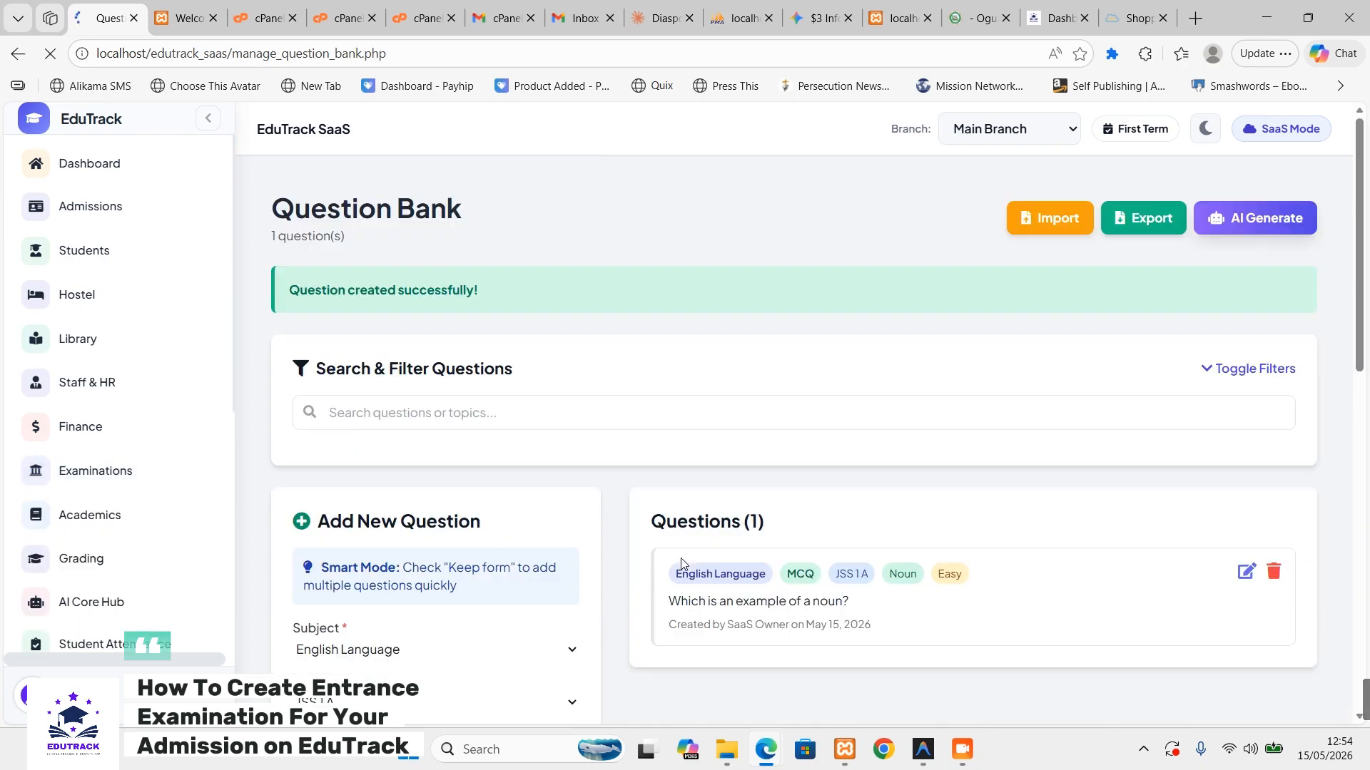
- Enter "Which is an example of a verb?" as the text of the next question
scroll(832, 437, "down", 3)
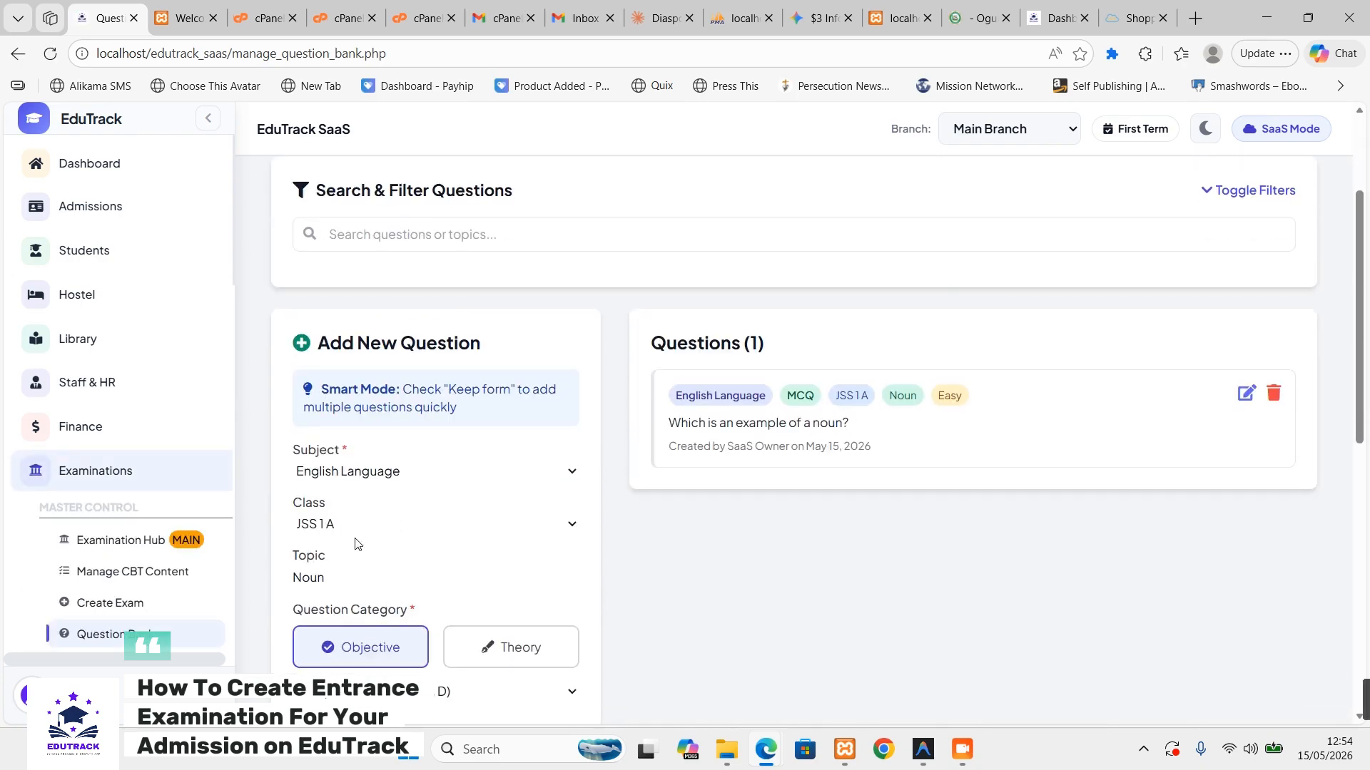
scroll(358, 544, "down", 4)
scroll(379, 431, "down", 1)
left_click(345, 402)
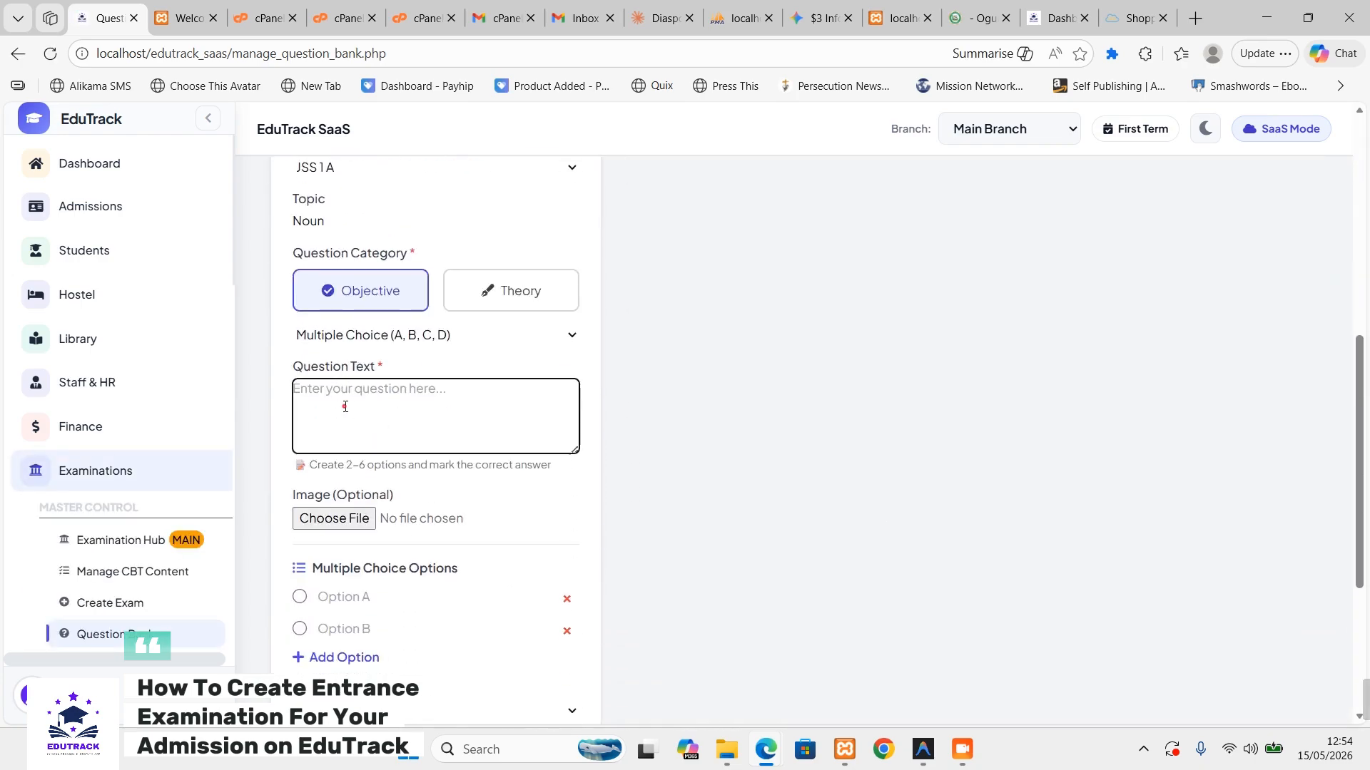
type("Which is an ecx")
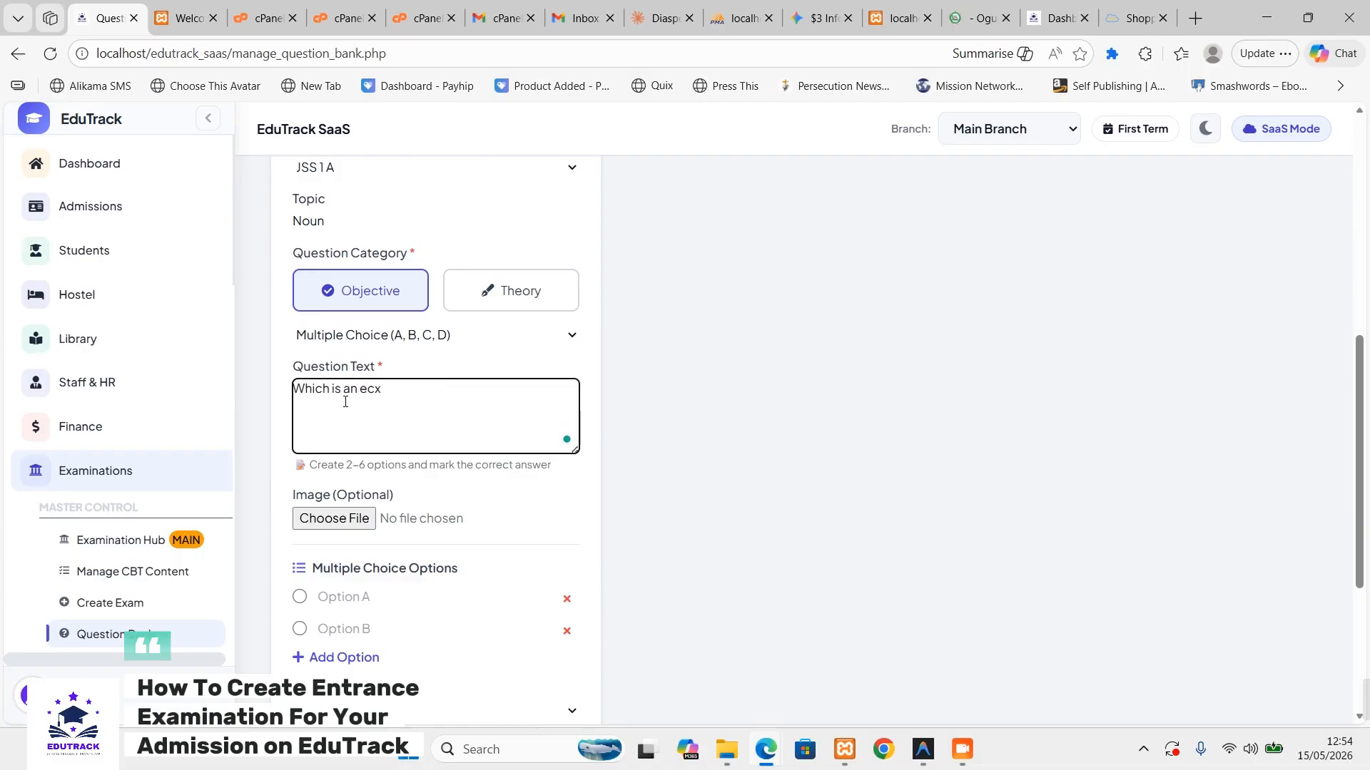
key("BackSpace")
key("BackSpace")
key("BackSpace")
type("a verb")
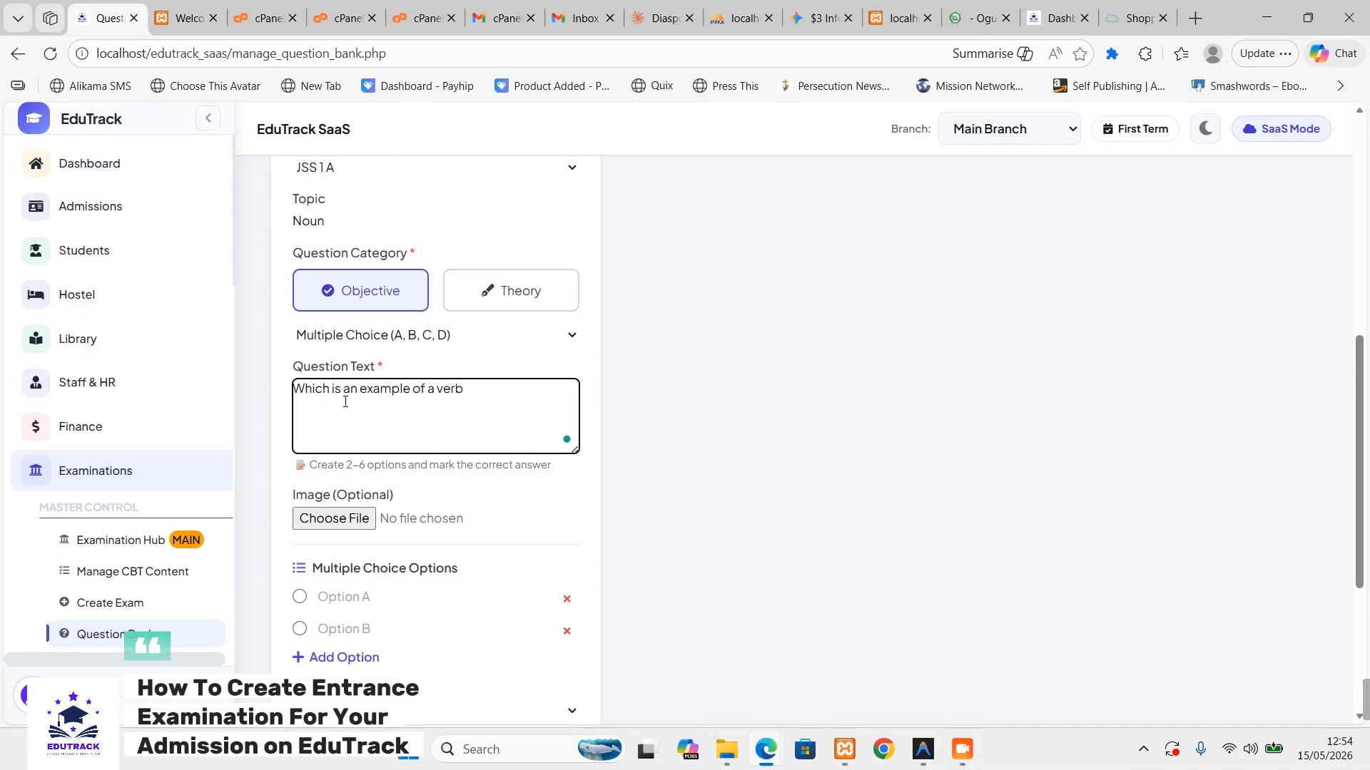
type("?")
- Fill in four answer options for the verb question: London, Go, Them and Wise
left_click(350, 598)
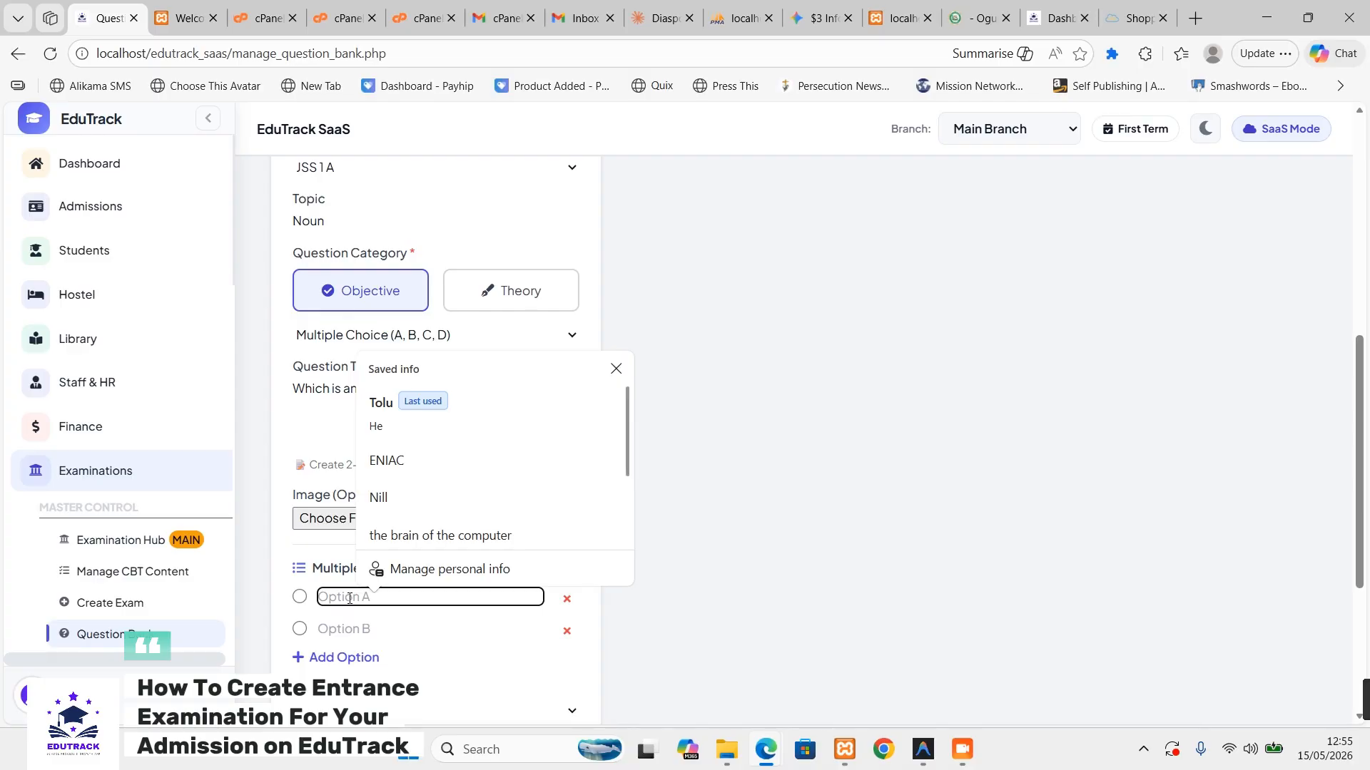
type("Londo")
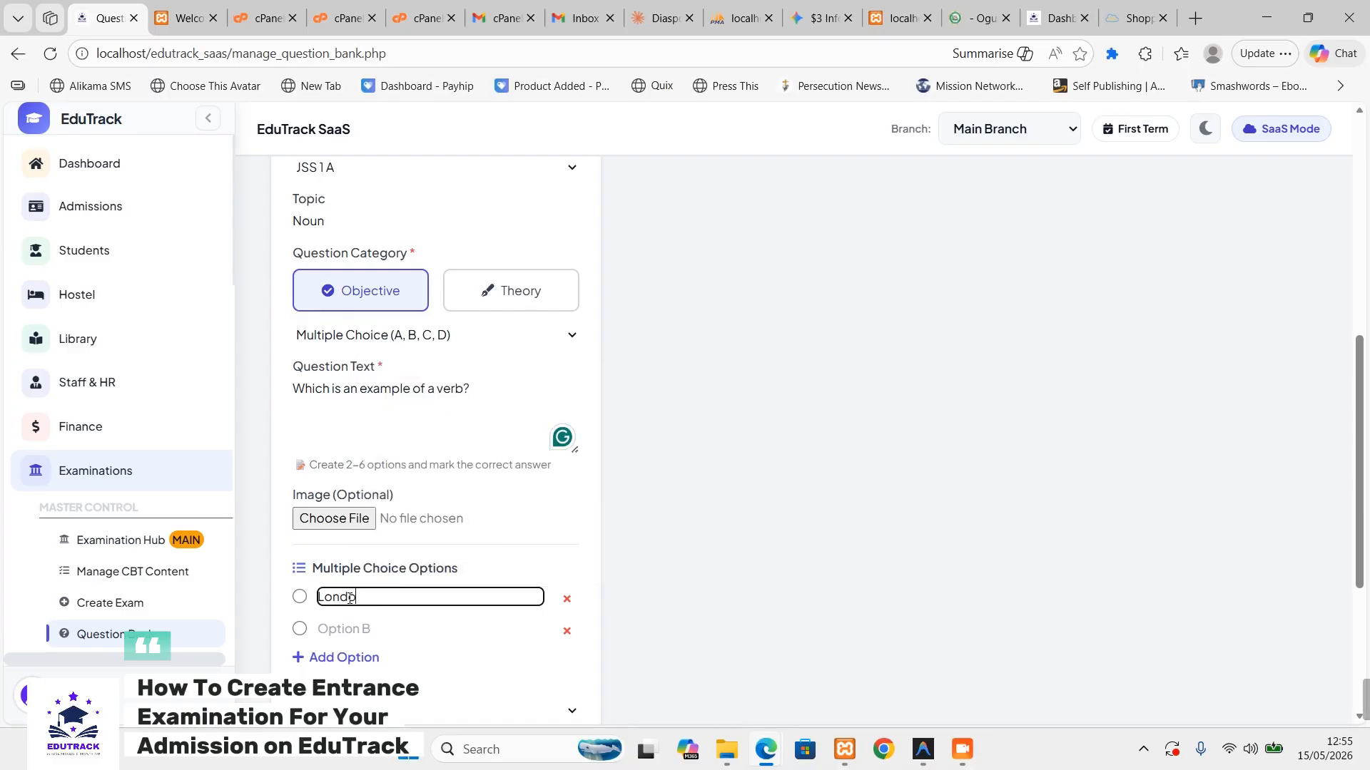
type("n")
left_click(395, 627)
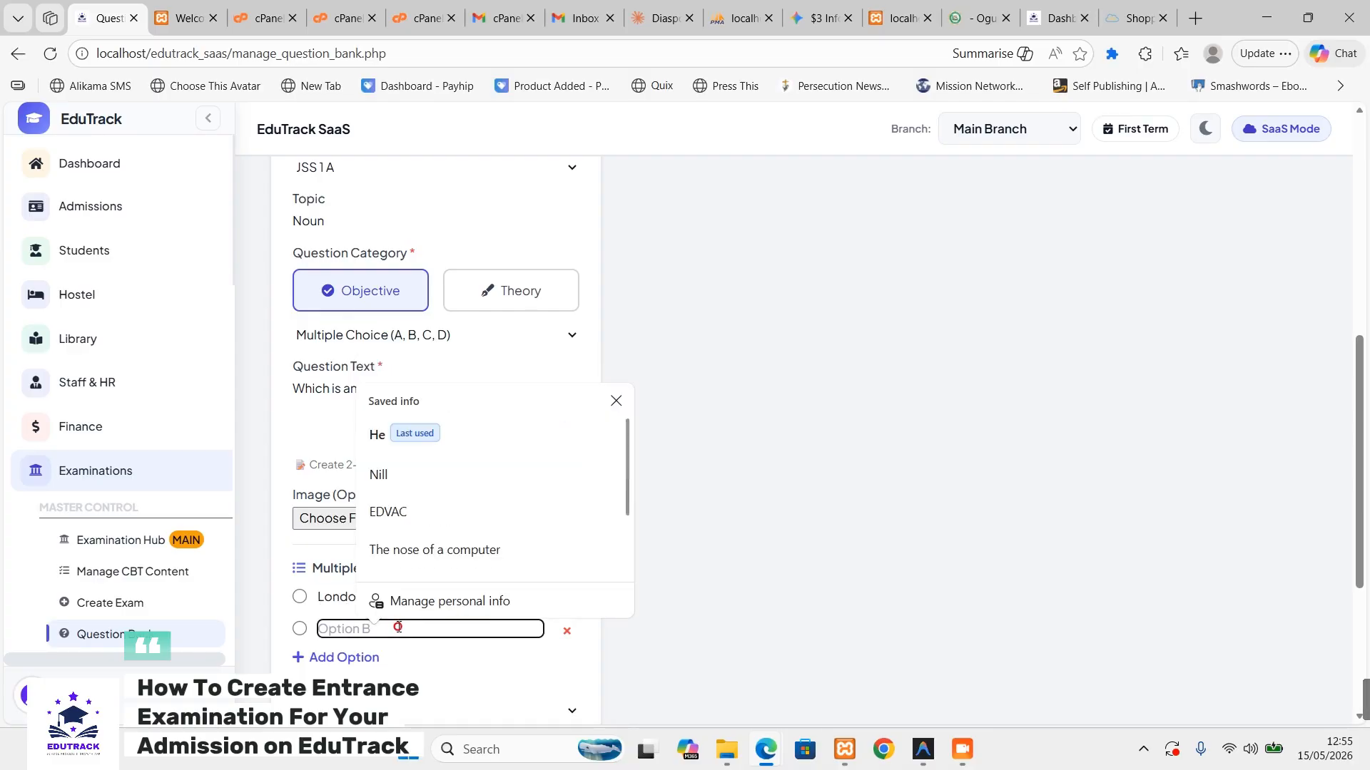
type("Gi")
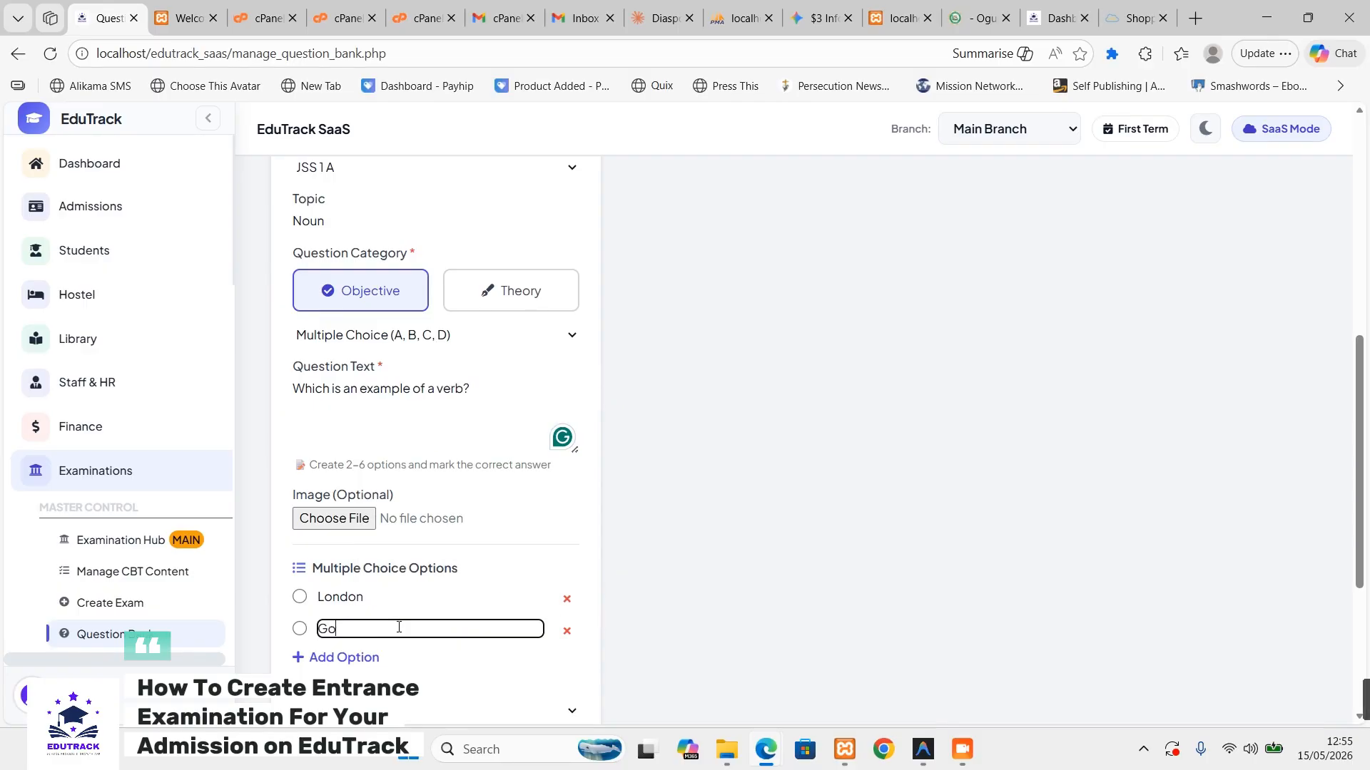
left_click(363, 663)
left_click(363, 662)
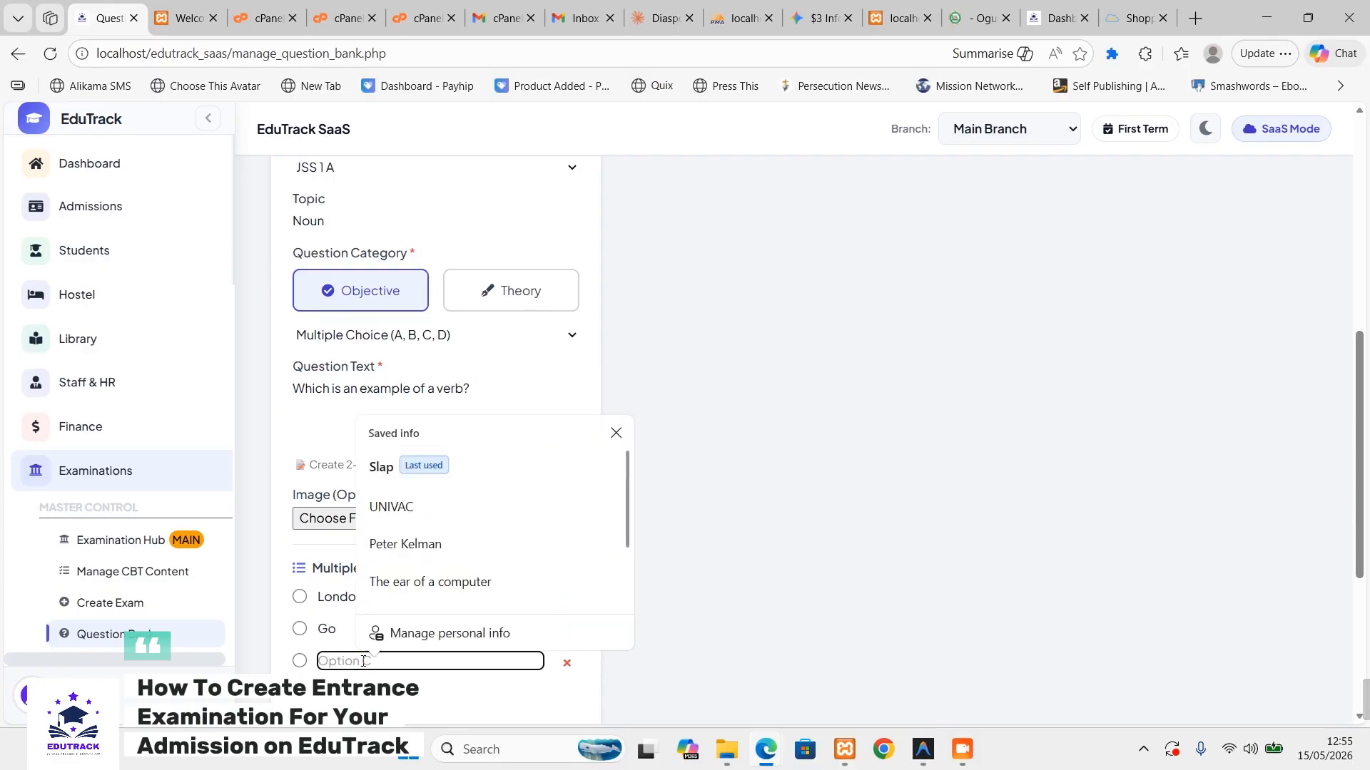
type("Them")
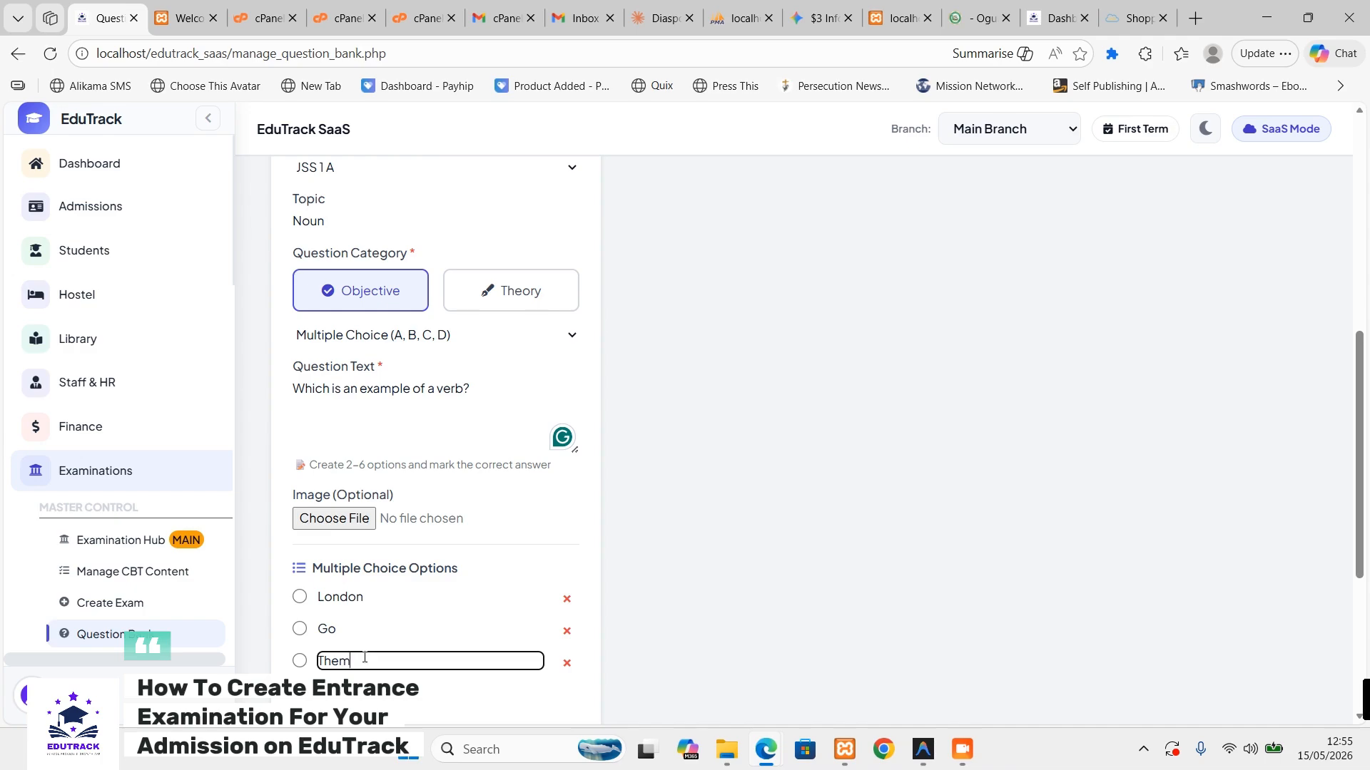
left_click(363, 694)
left_click(374, 695)
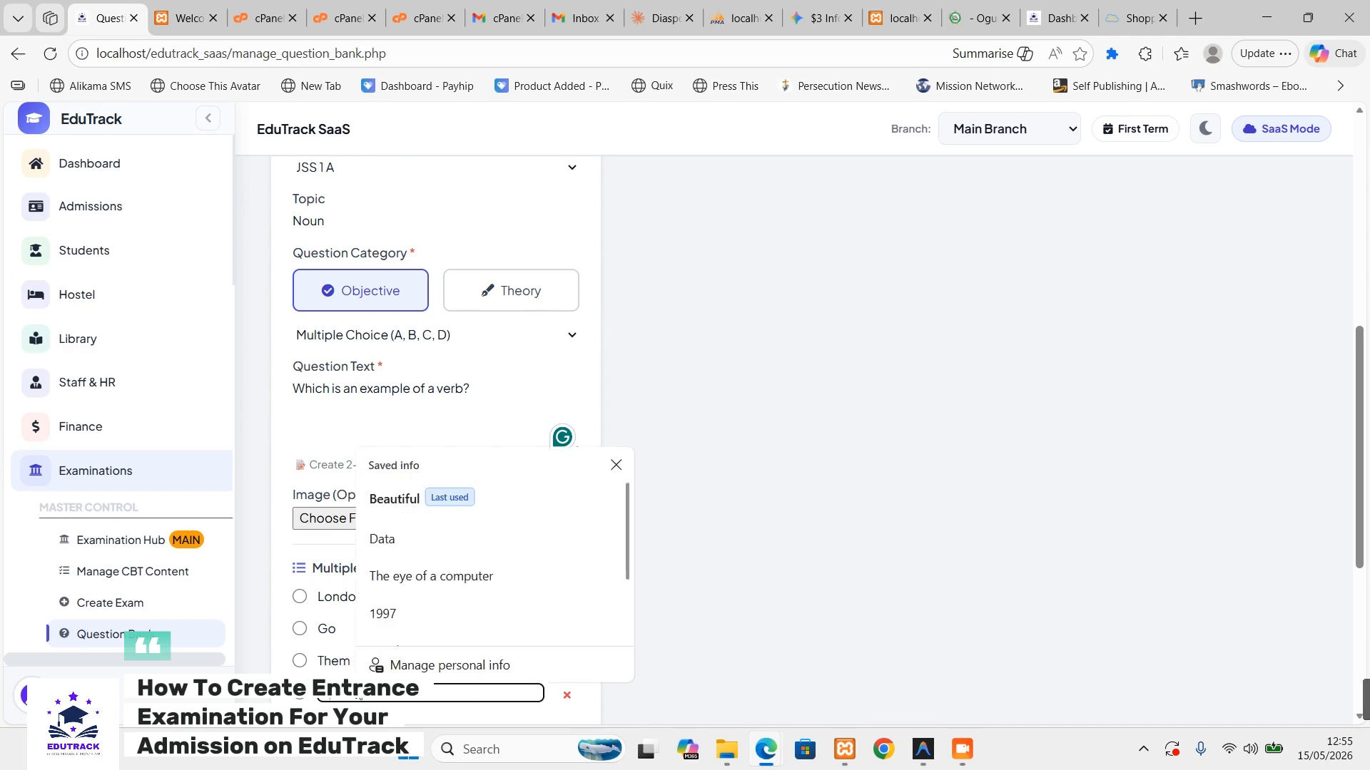
type("S")
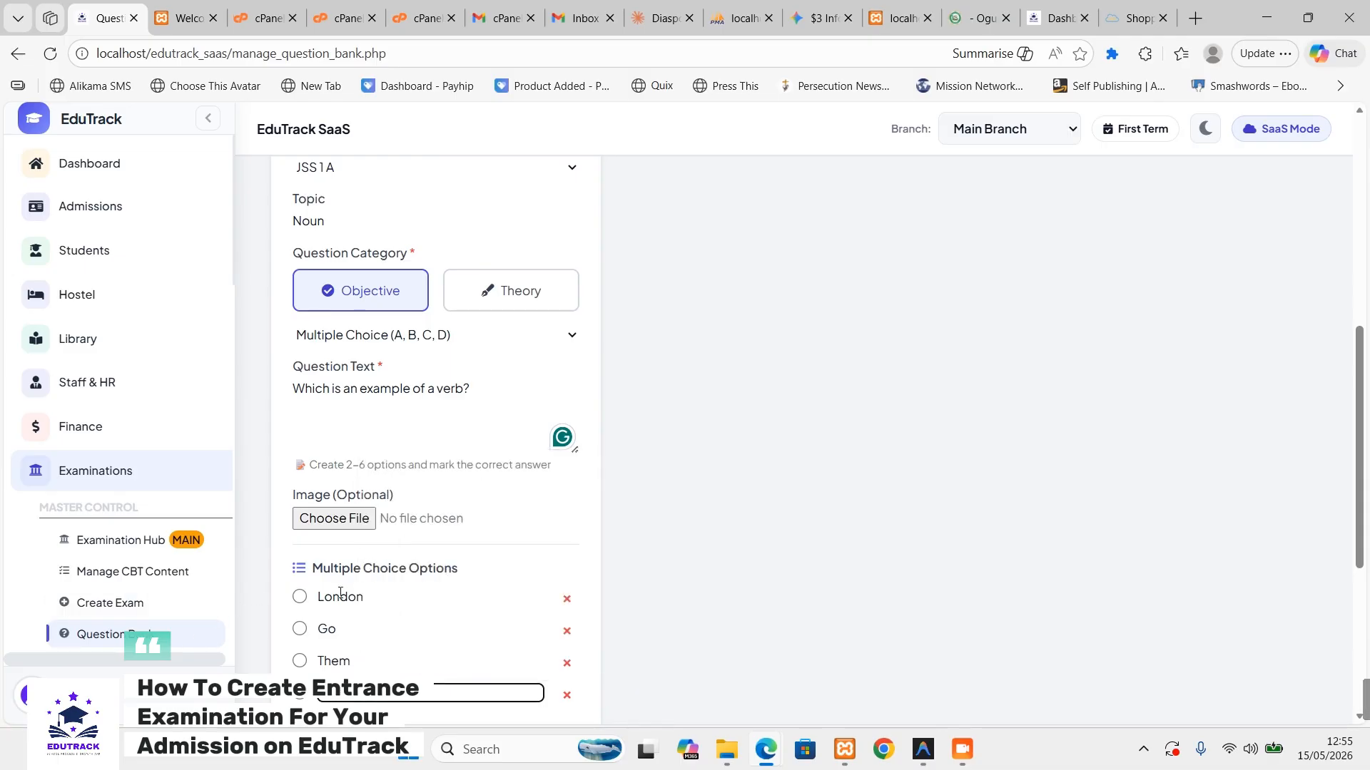
- Mark the option Go as the correct answer and save the verb question
left_click(300, 628)
scroll(299, 629, "down", 5)
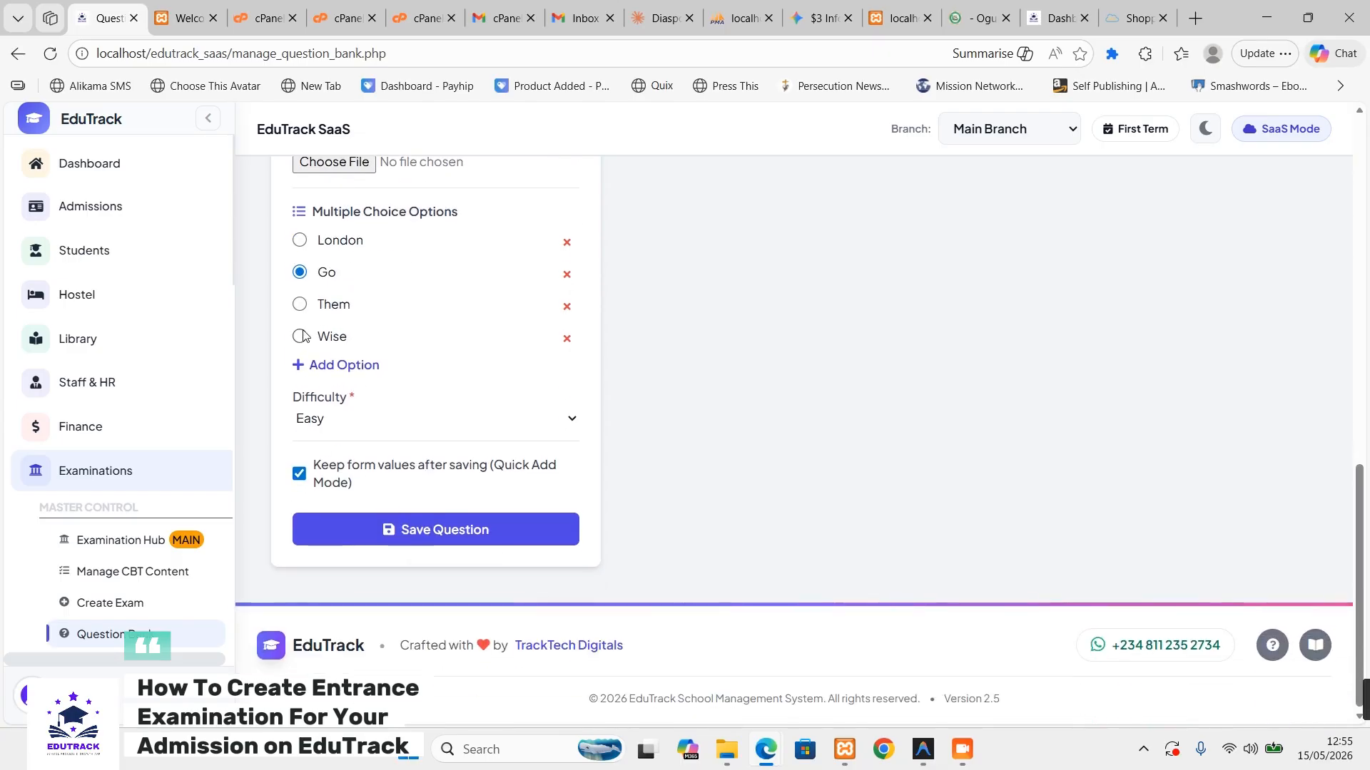
left_click(452, 529)
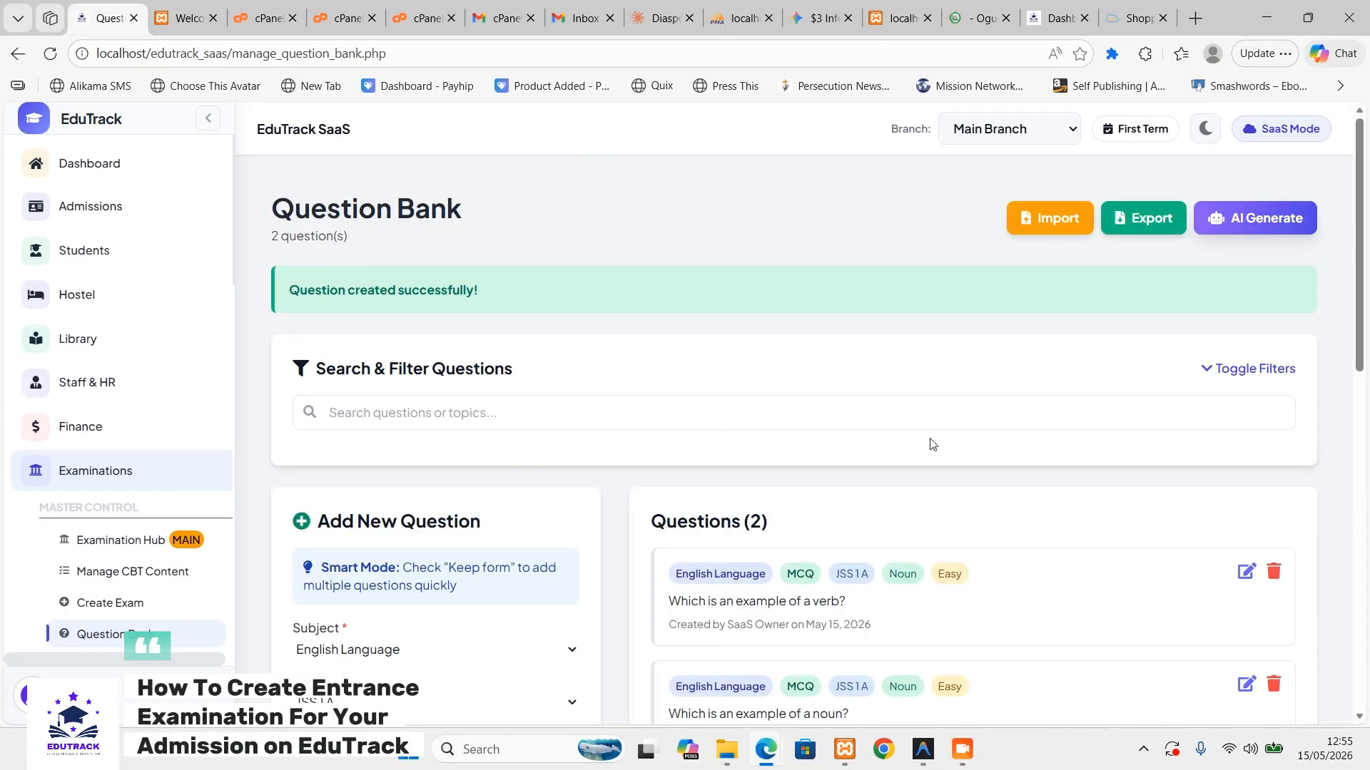
- Set the next question's subject to Mathematics and replace its topic with Addition
scroll(931, 444, "down", 2)
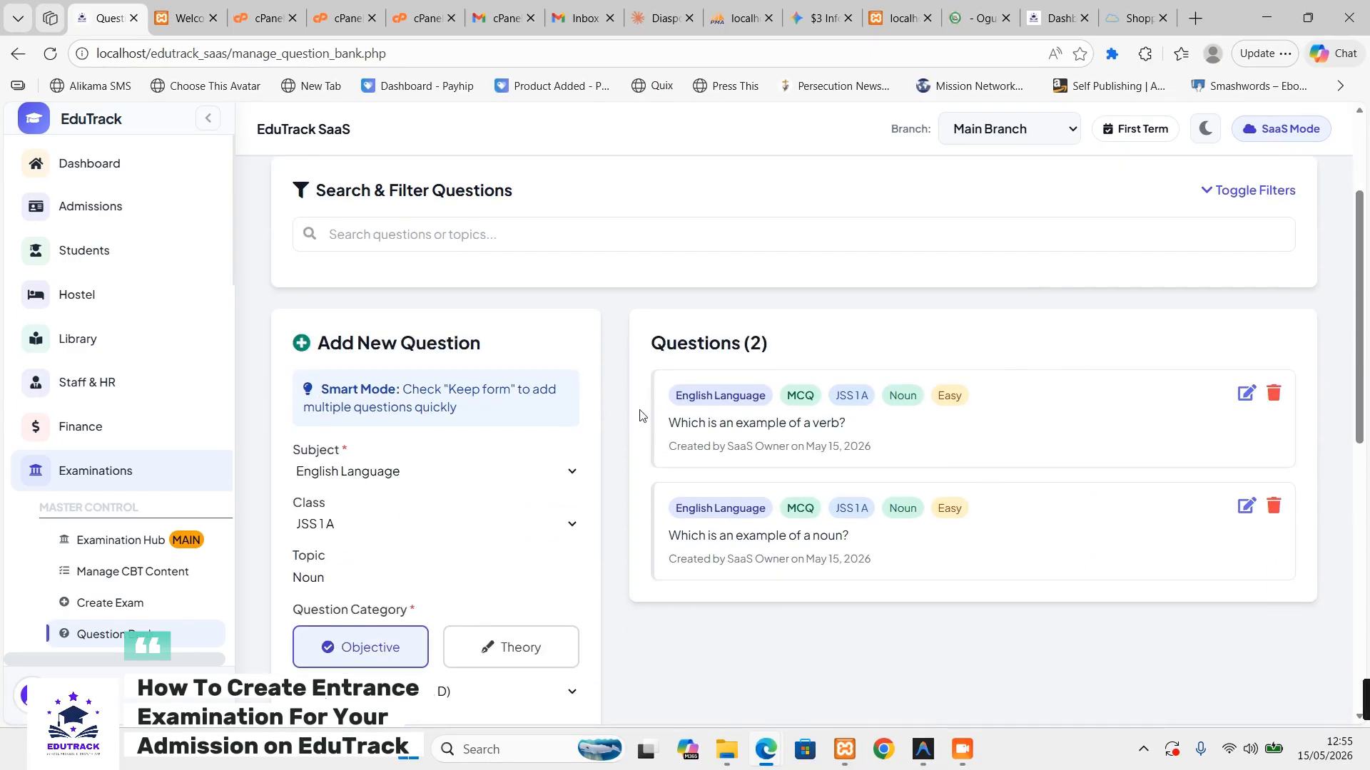
left_click(546, 471)
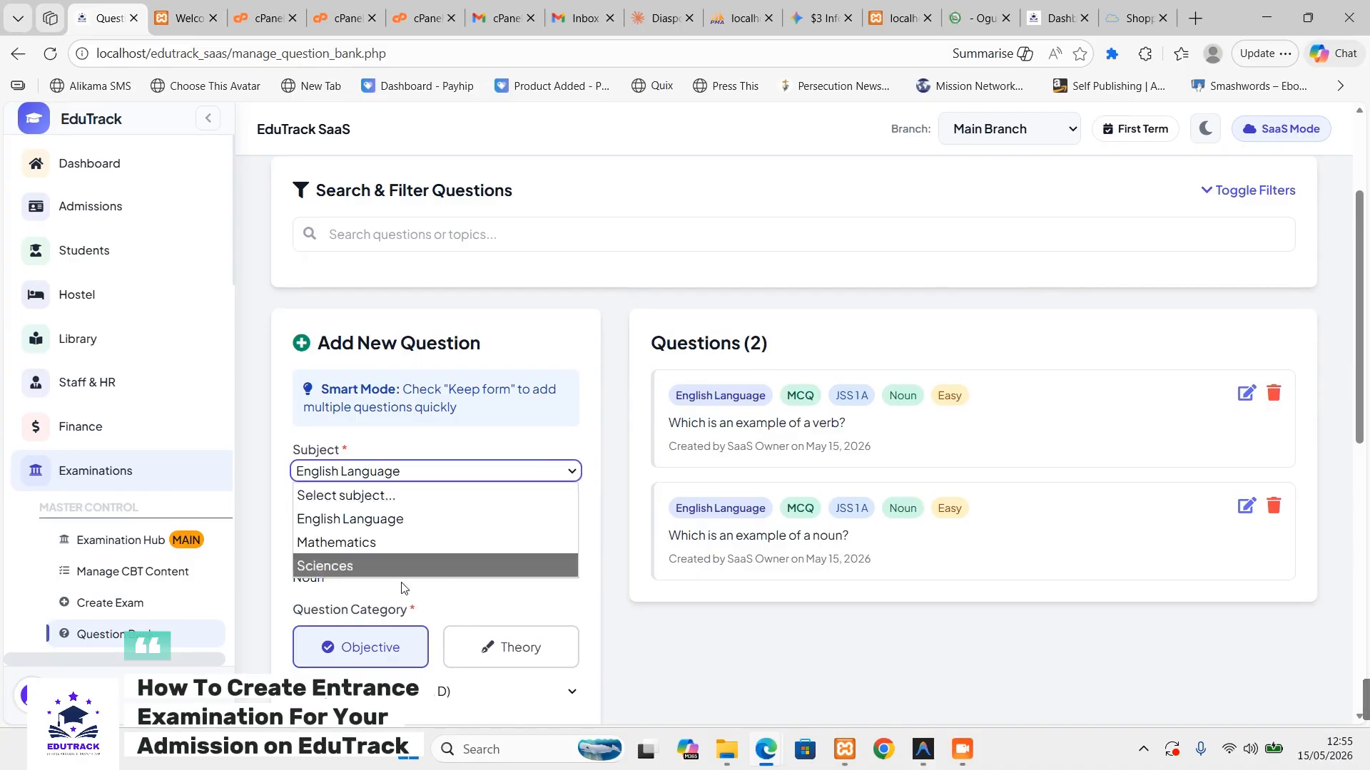
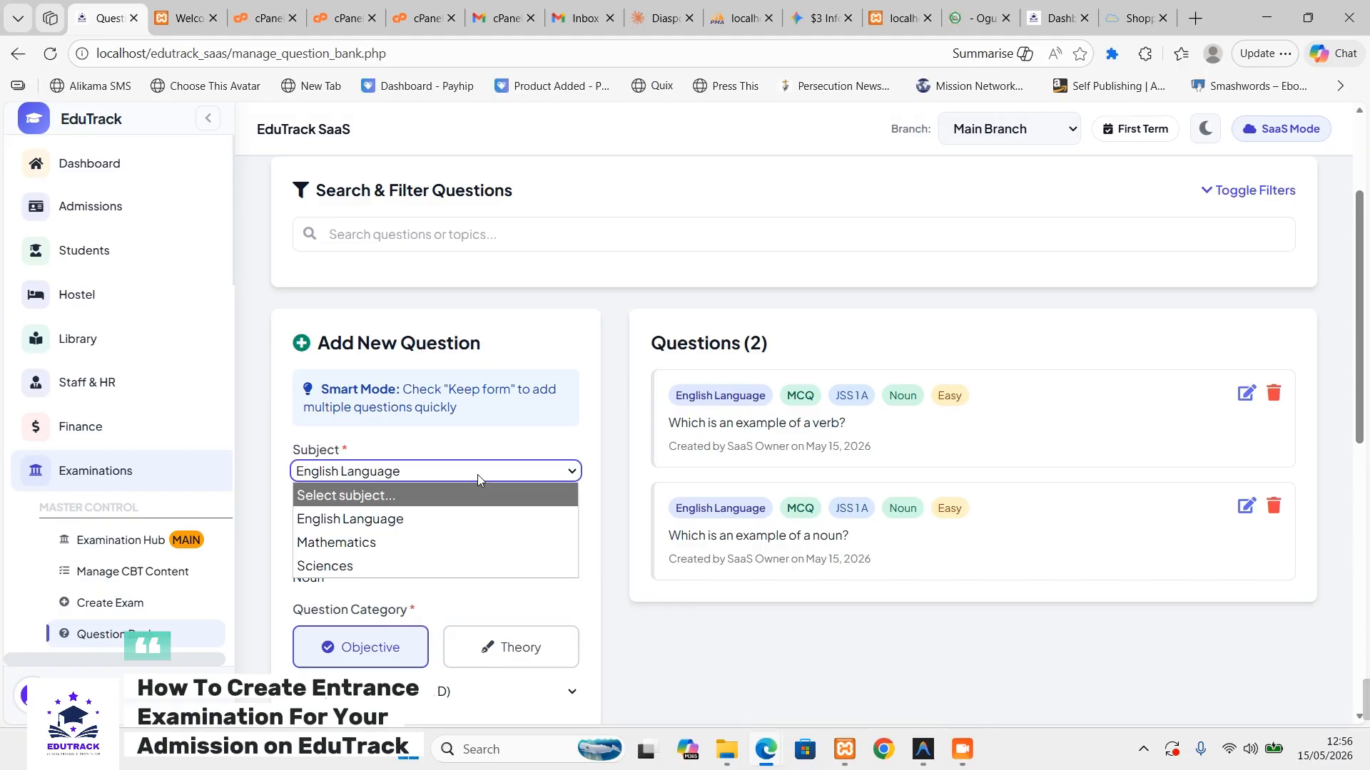
left_click(340, 543)
scroll(397, 371, "down", 3)
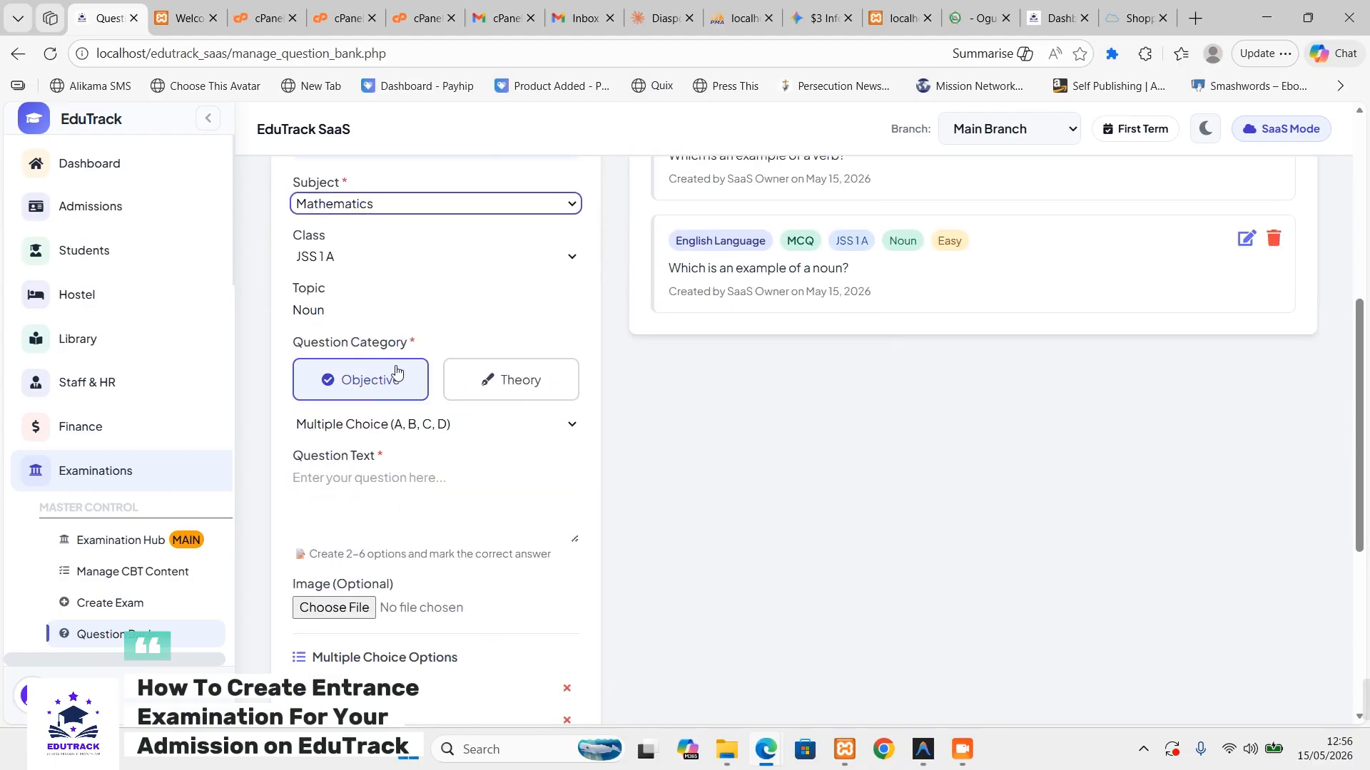
left_click(379, 312)
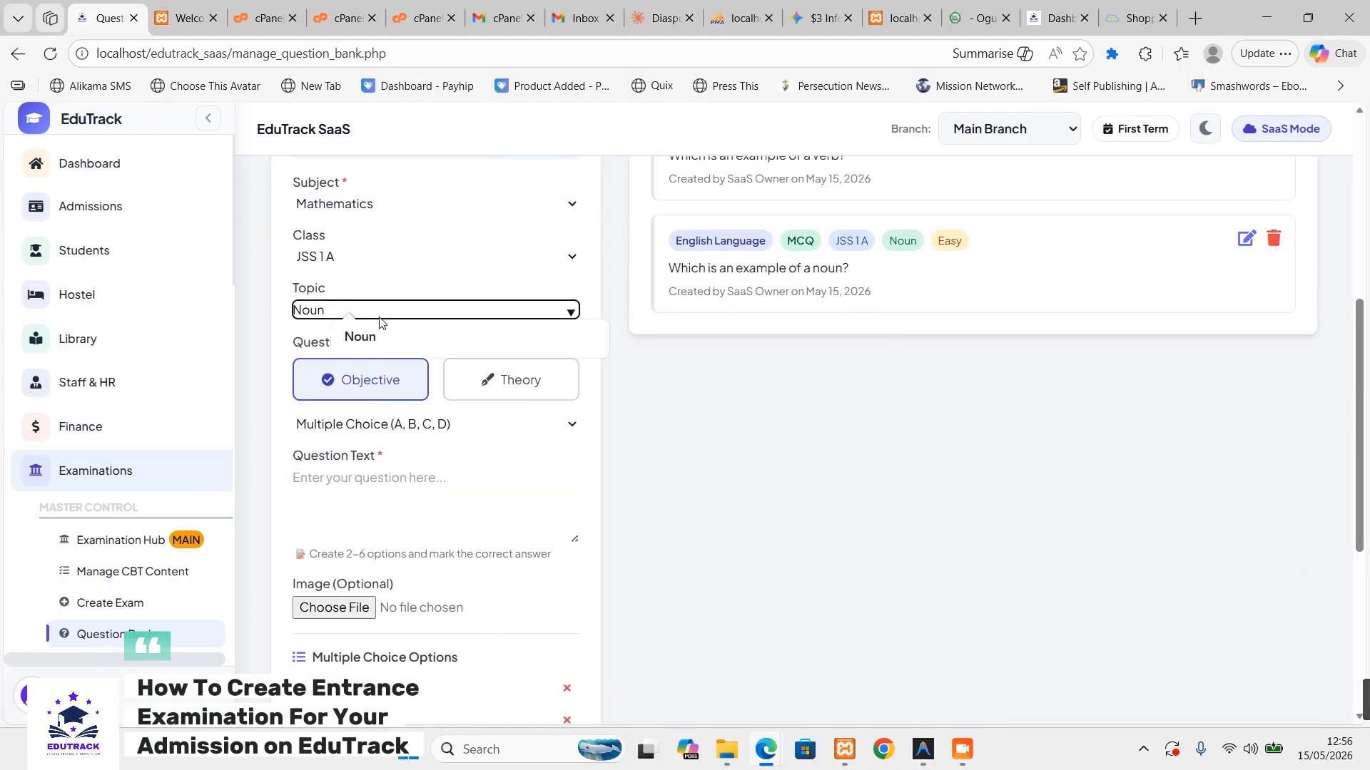
key("BackSpace")
key("BackSpace")
key("BackSpace")
key("BackSpace")
type("Additio")
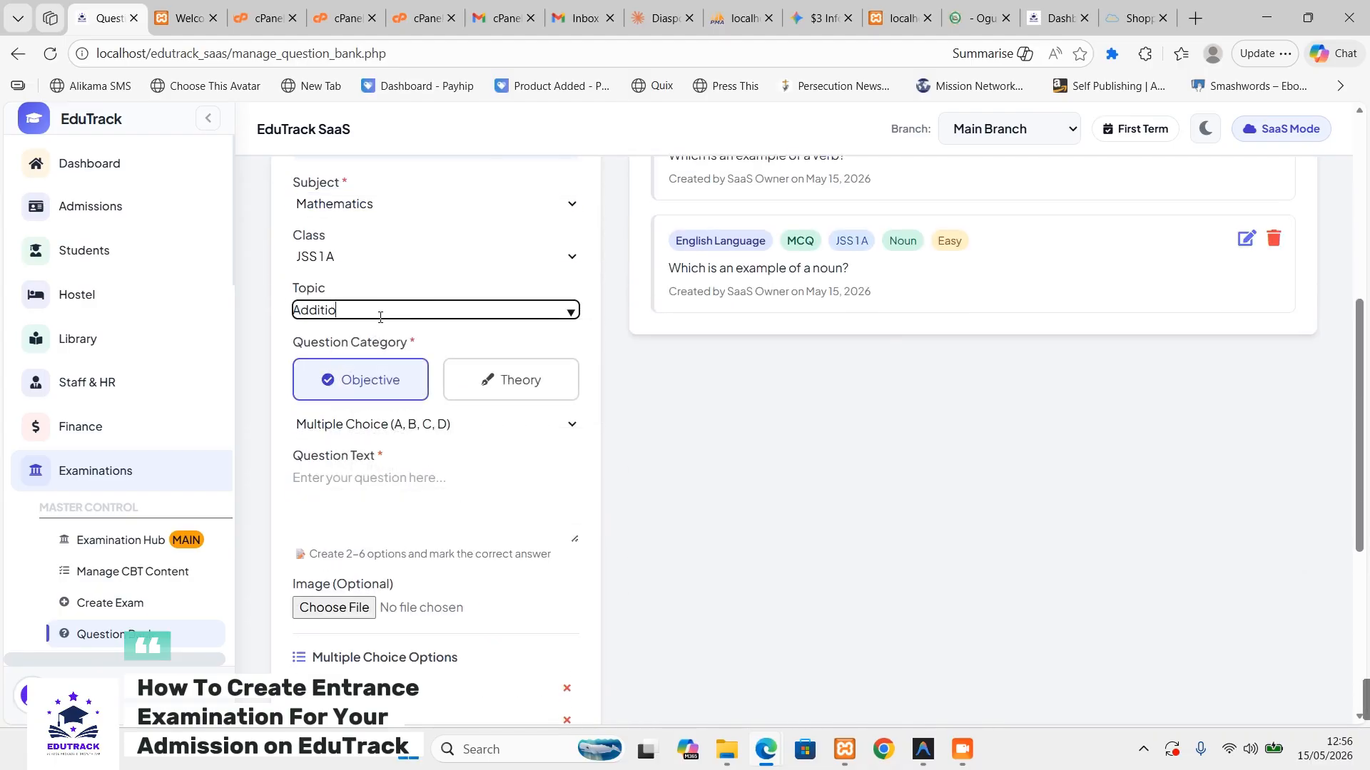
- Enter "Add 20 + 35" as the text of the Mathematics question
left_click(404, 482)
type("Ass")
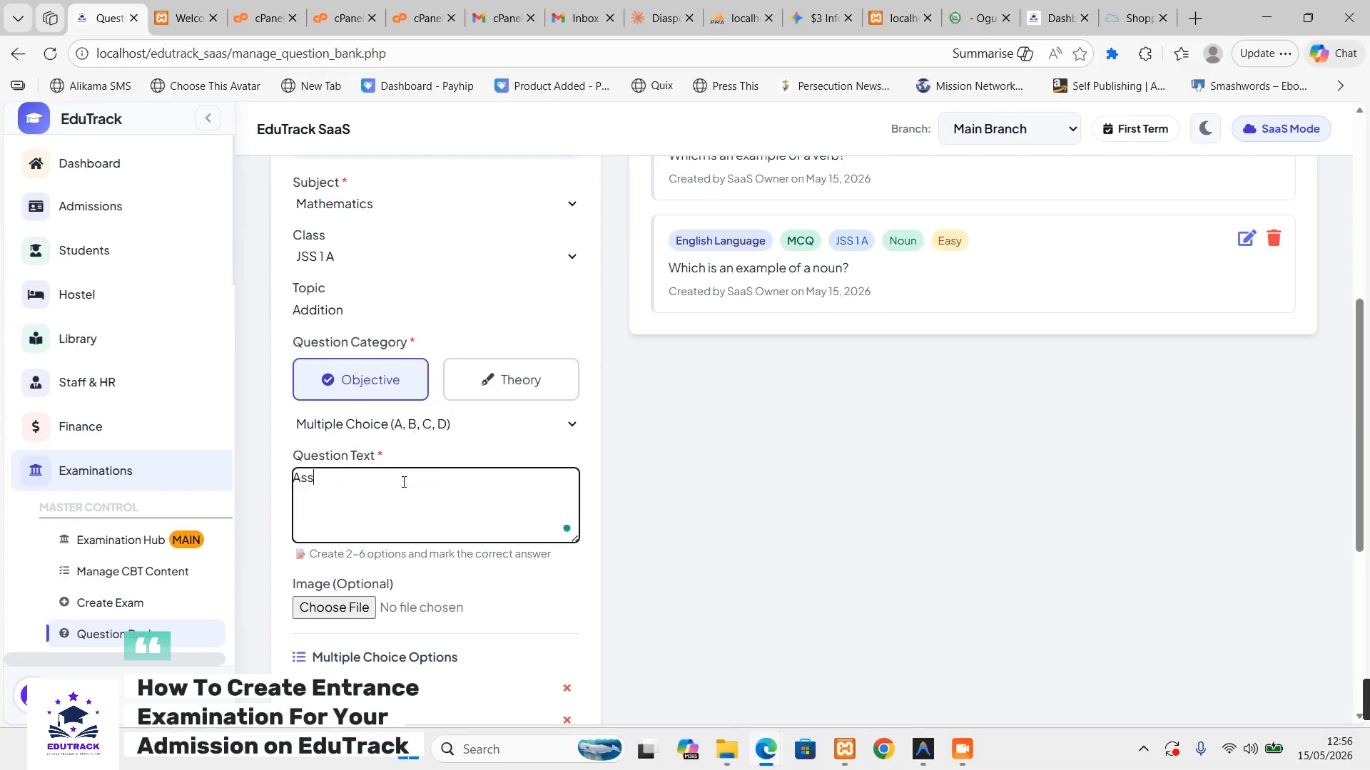
key("BackSpace")
key("BackSpace")
type("dd 20")
key("BackSpace")
type("+ 35")
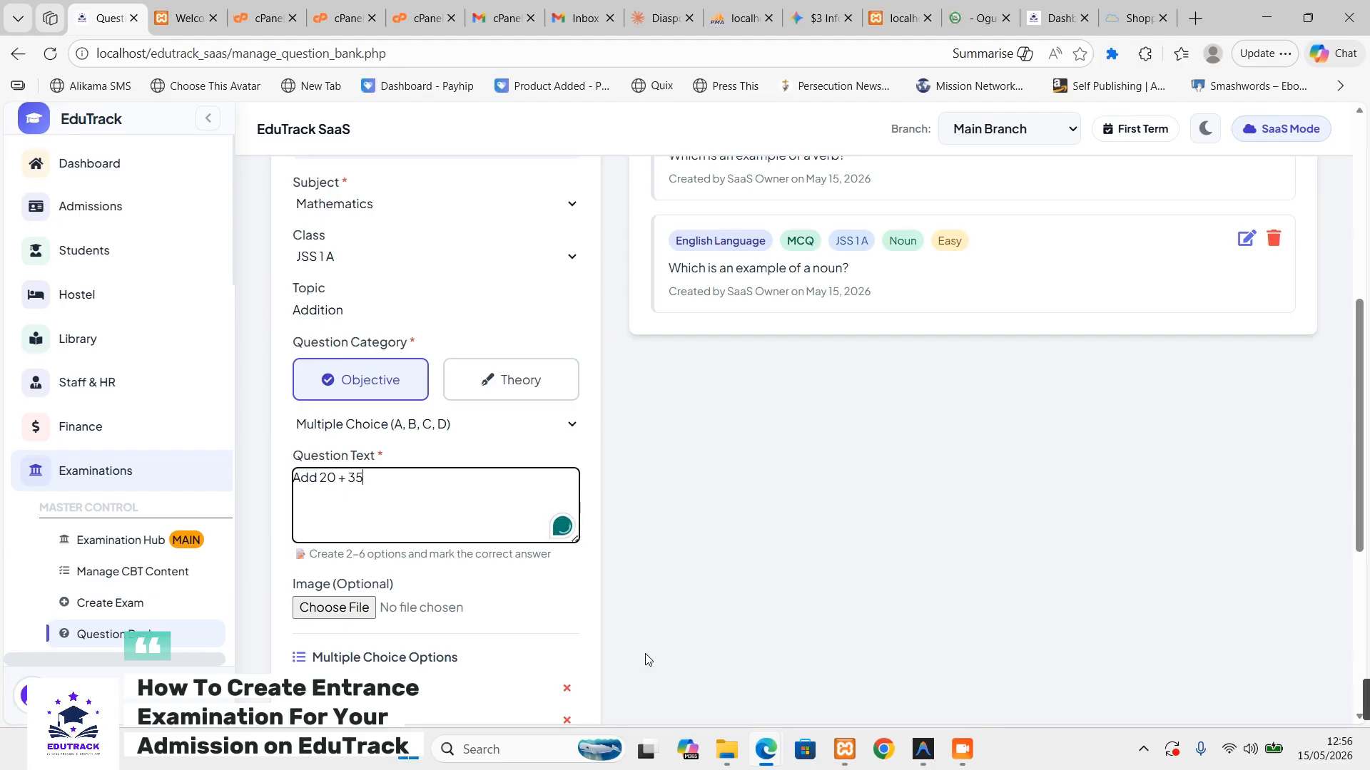
- Fill in four answer options for the addition question: 60, 40, 55 and 20
scroll(305, 652, "down", 3)
left_click(323, 509)
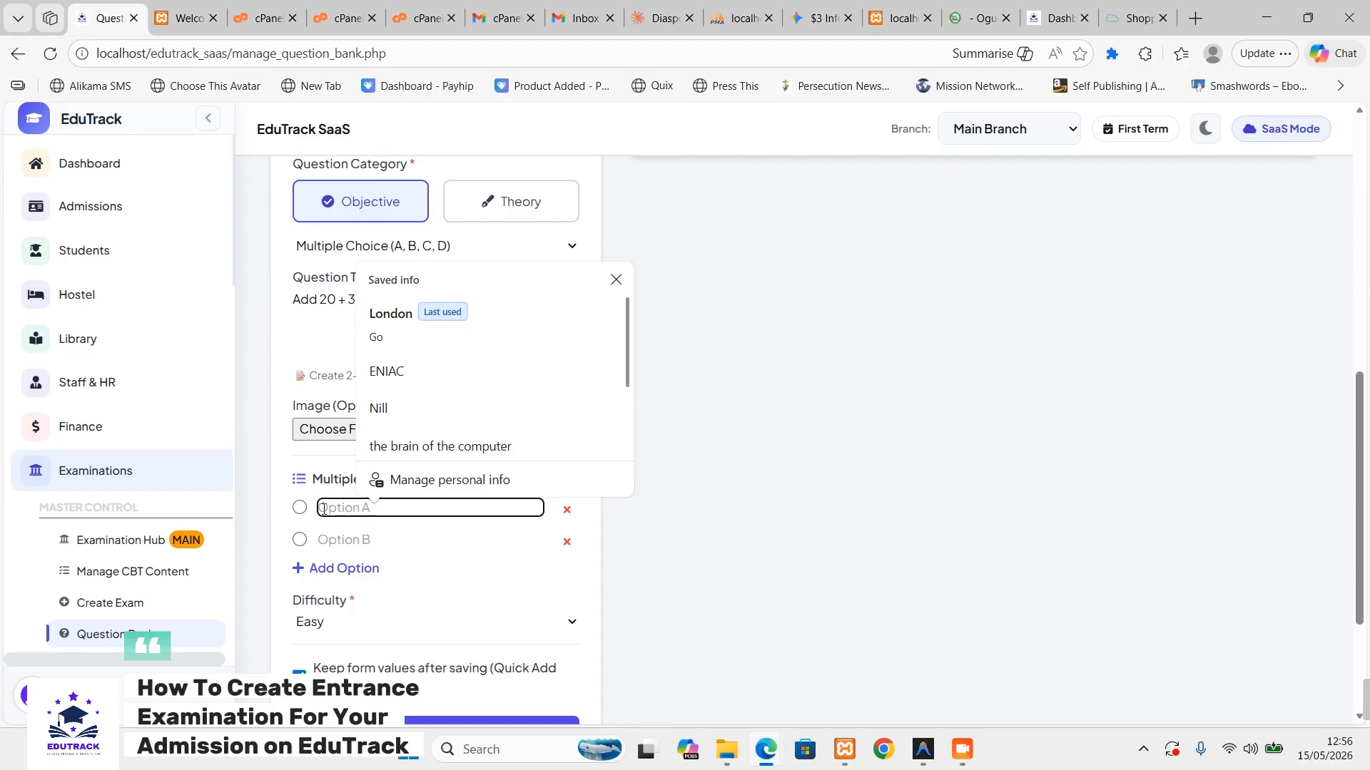
type("60")
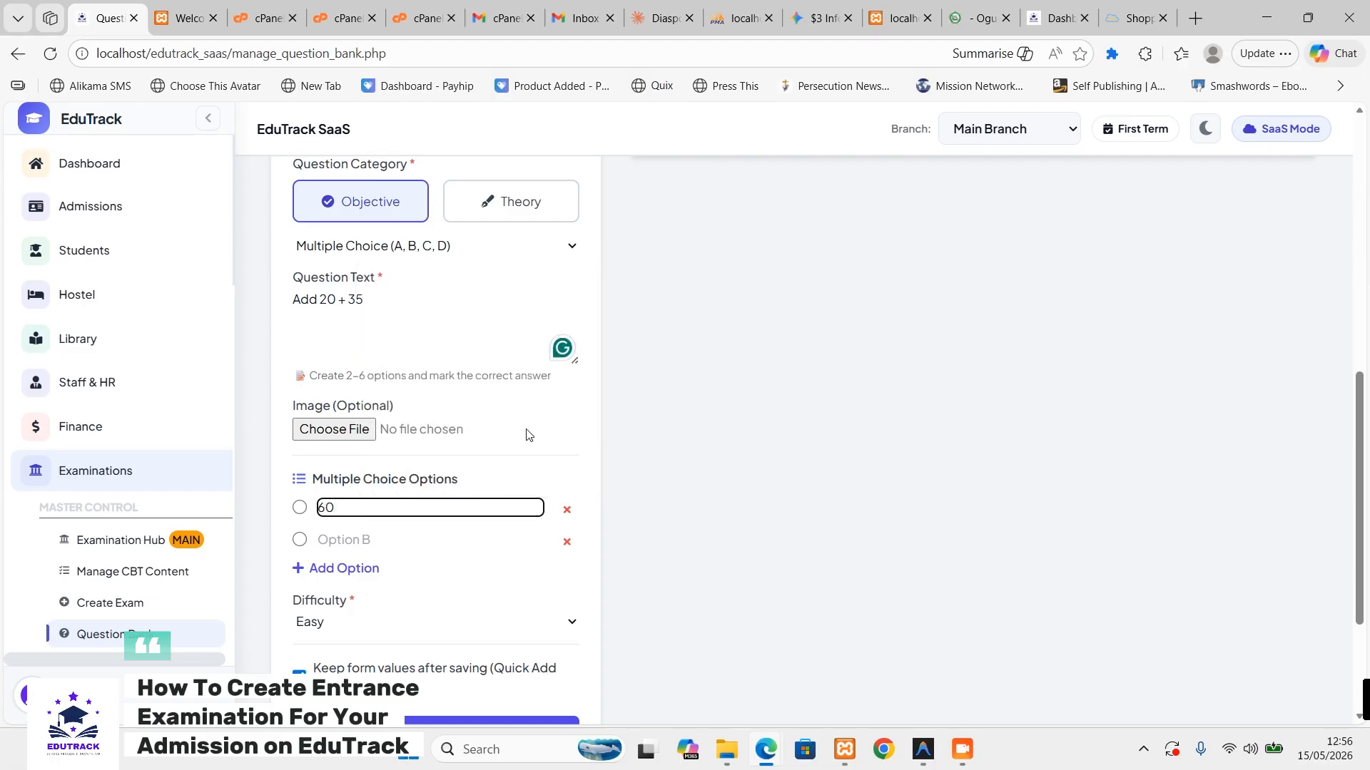
left_click(398, 540)
type("40")
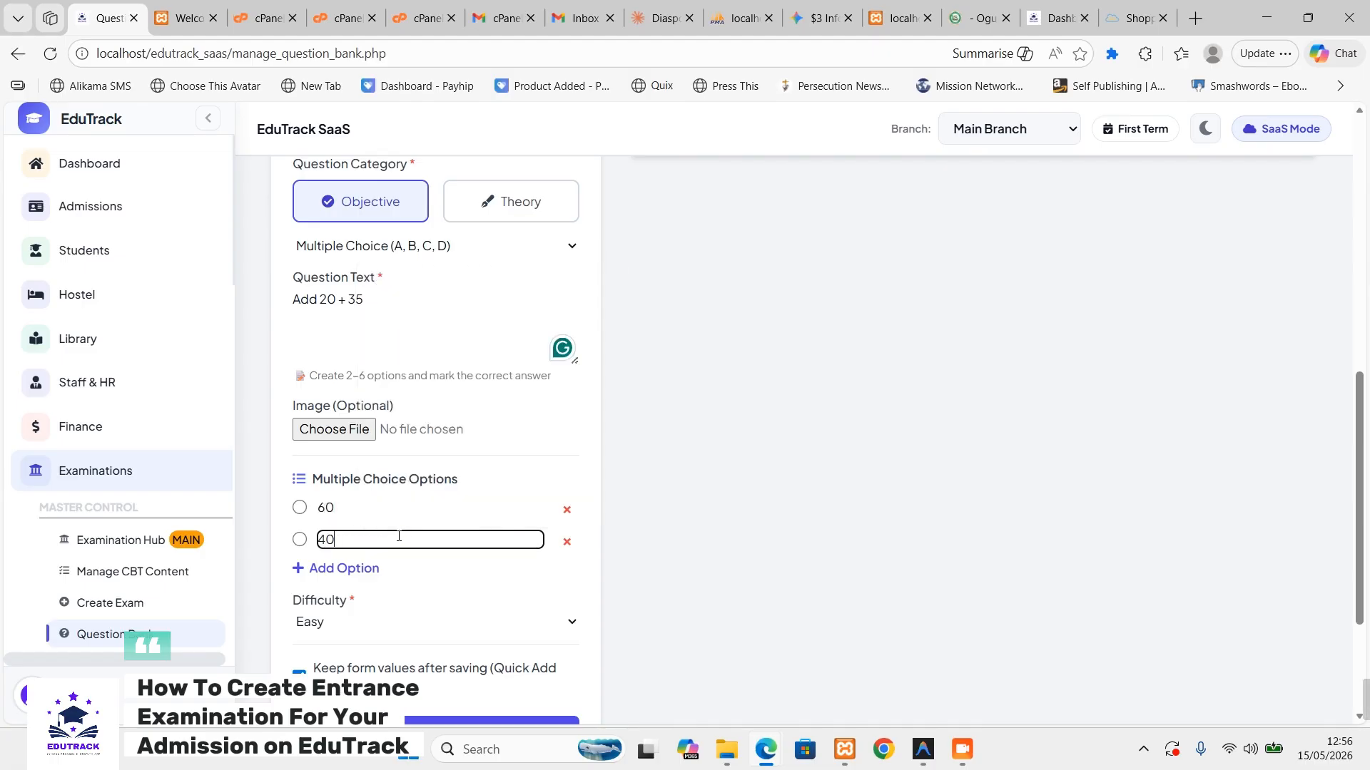
left_click(331, 567)
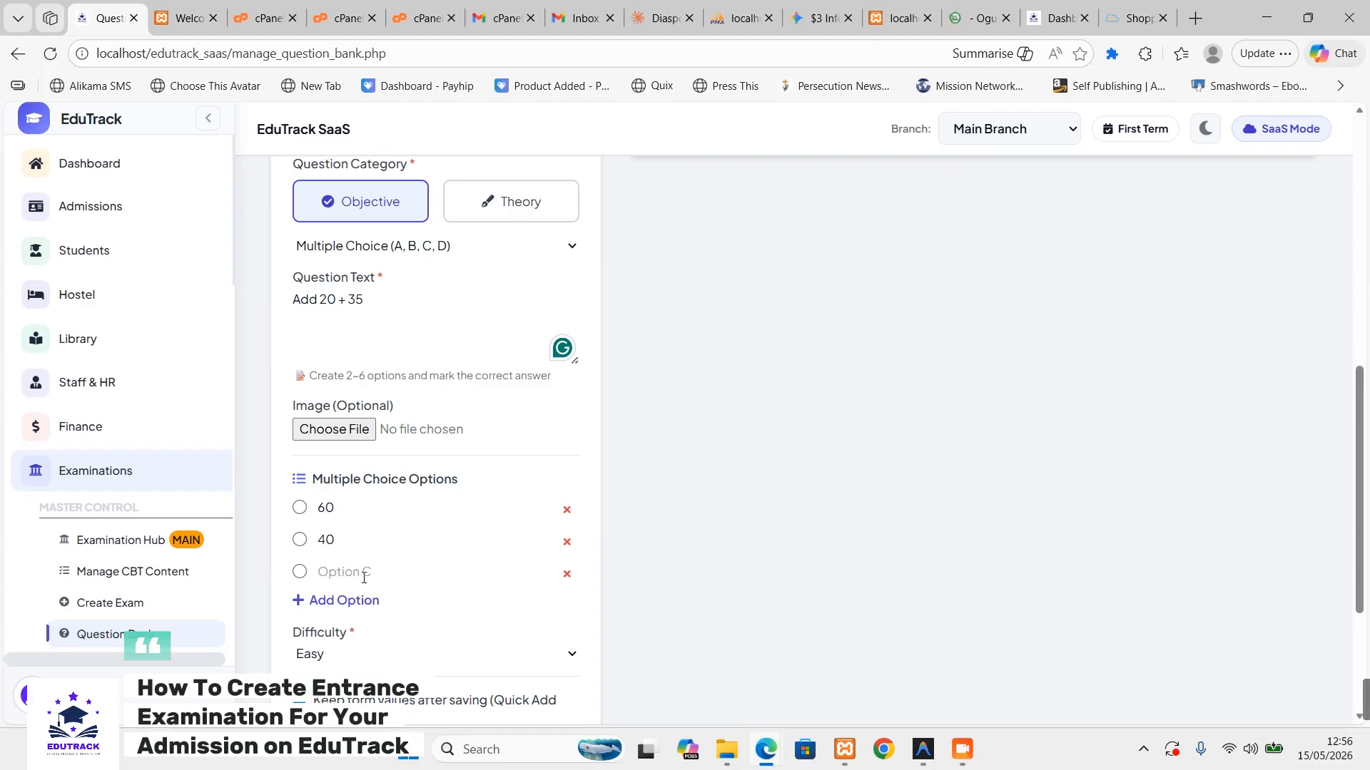
left_click(363, 573)
type("55")
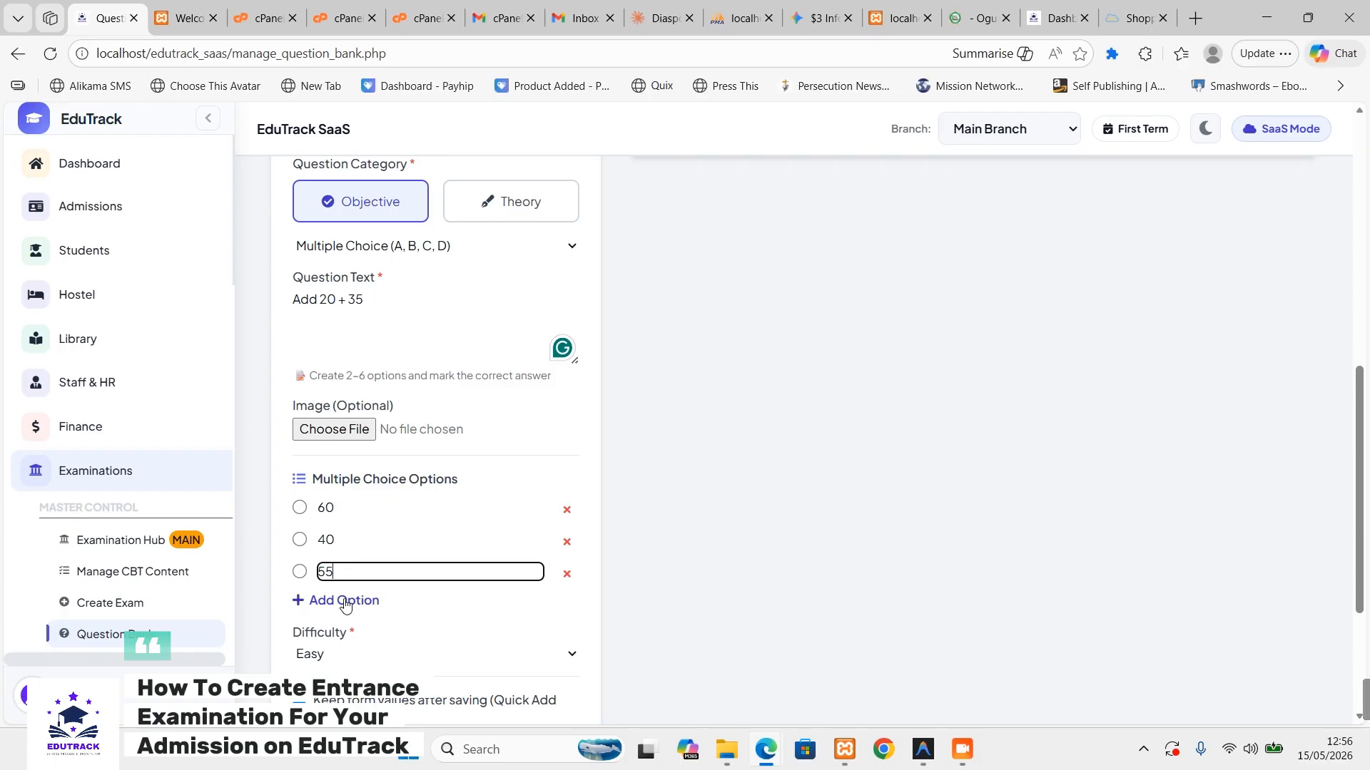
left_click(346, 603)
left_click(342, 607)
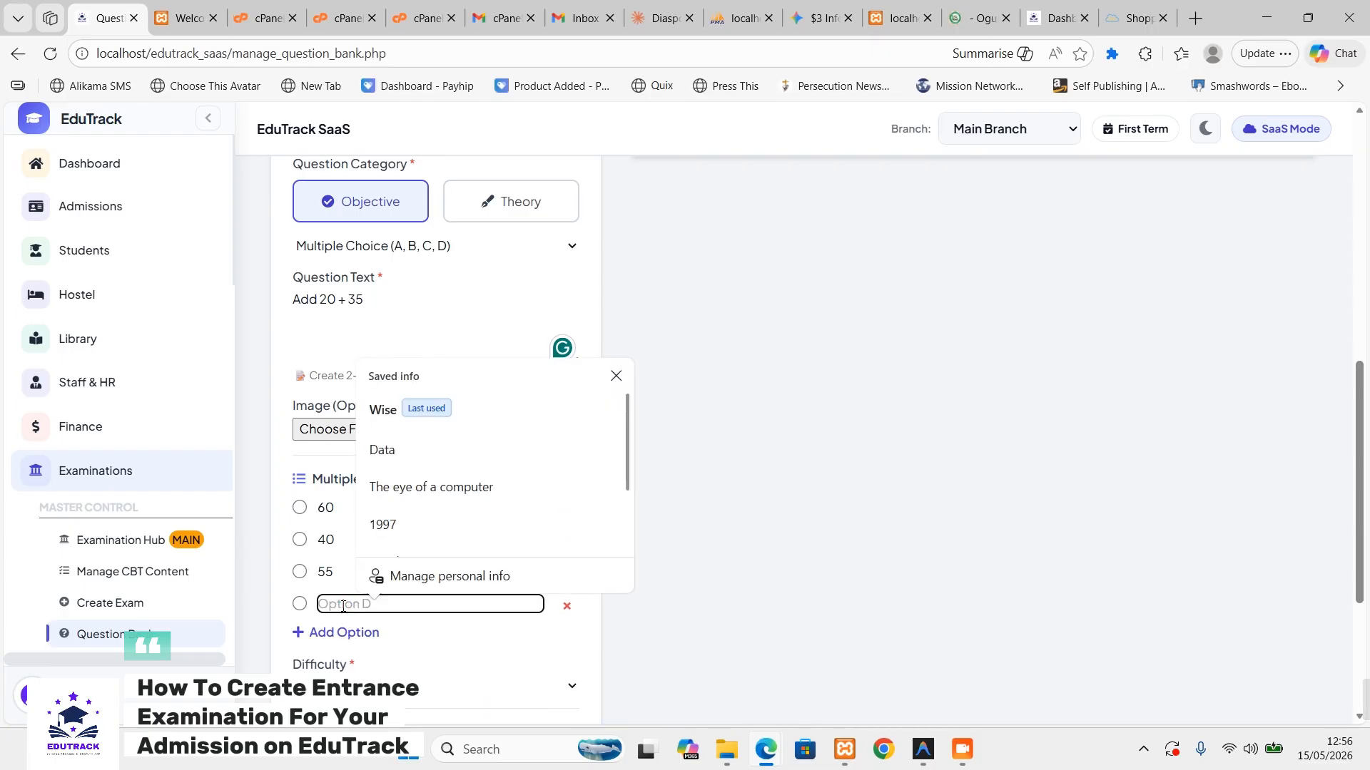
type("205")
key("BackSpace")
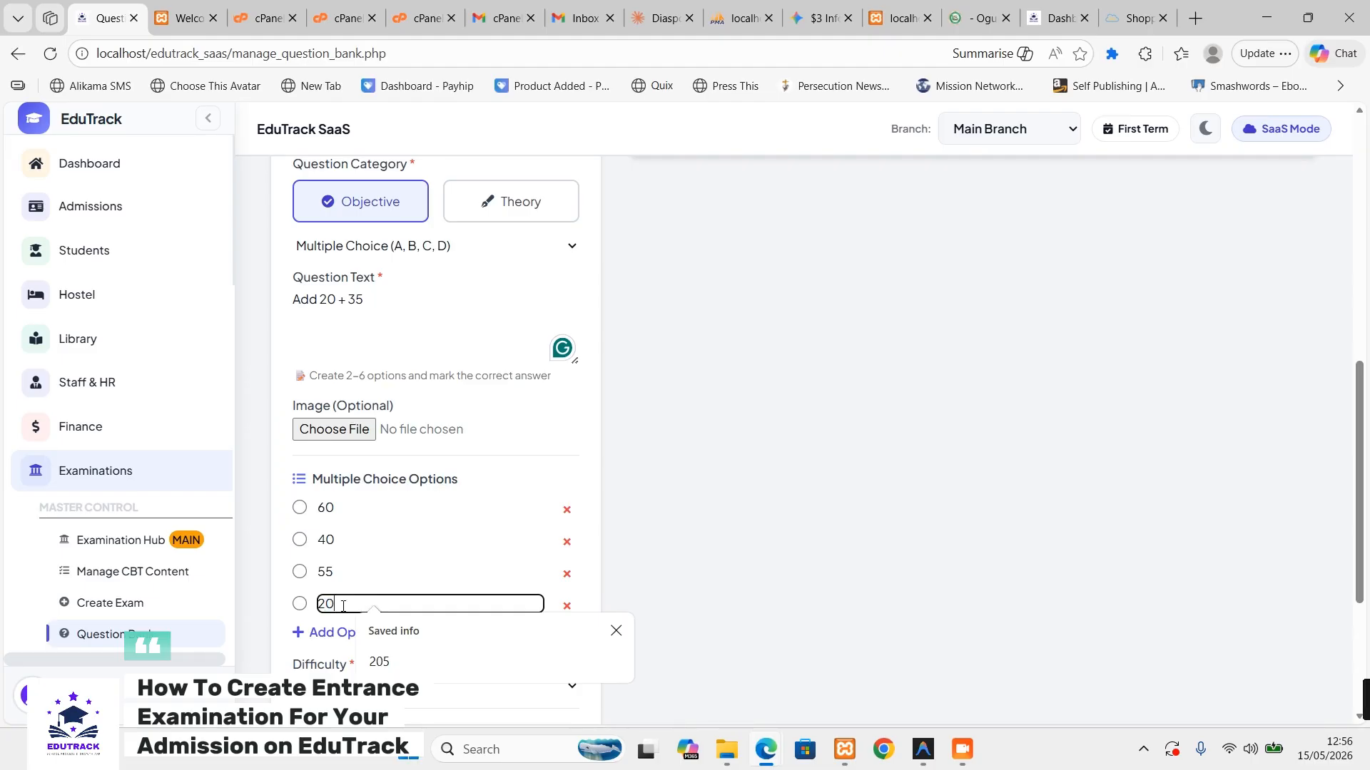
- Mark the option 55 as the correct answer and save the addition question
scroll(517, 546, "down", 2)
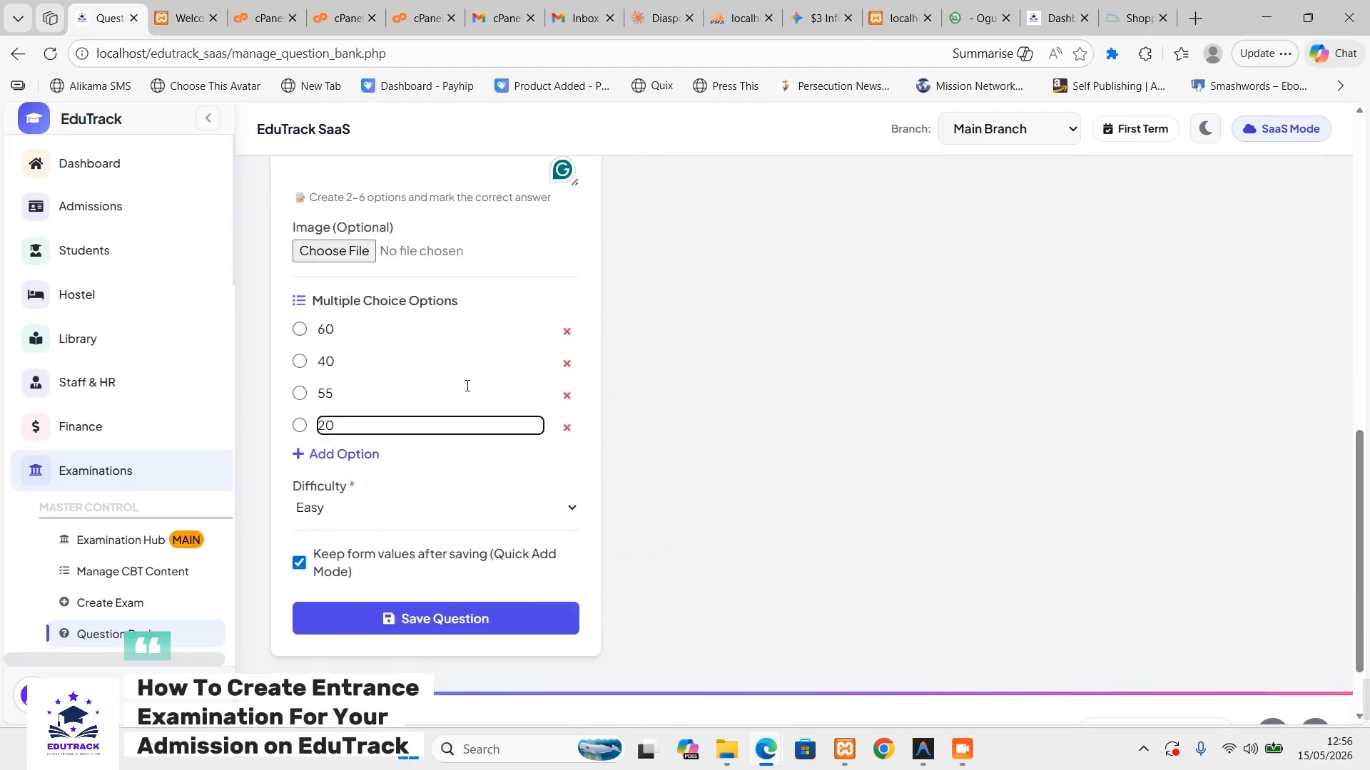
left_click(306, 396)
left_click(415, 619)
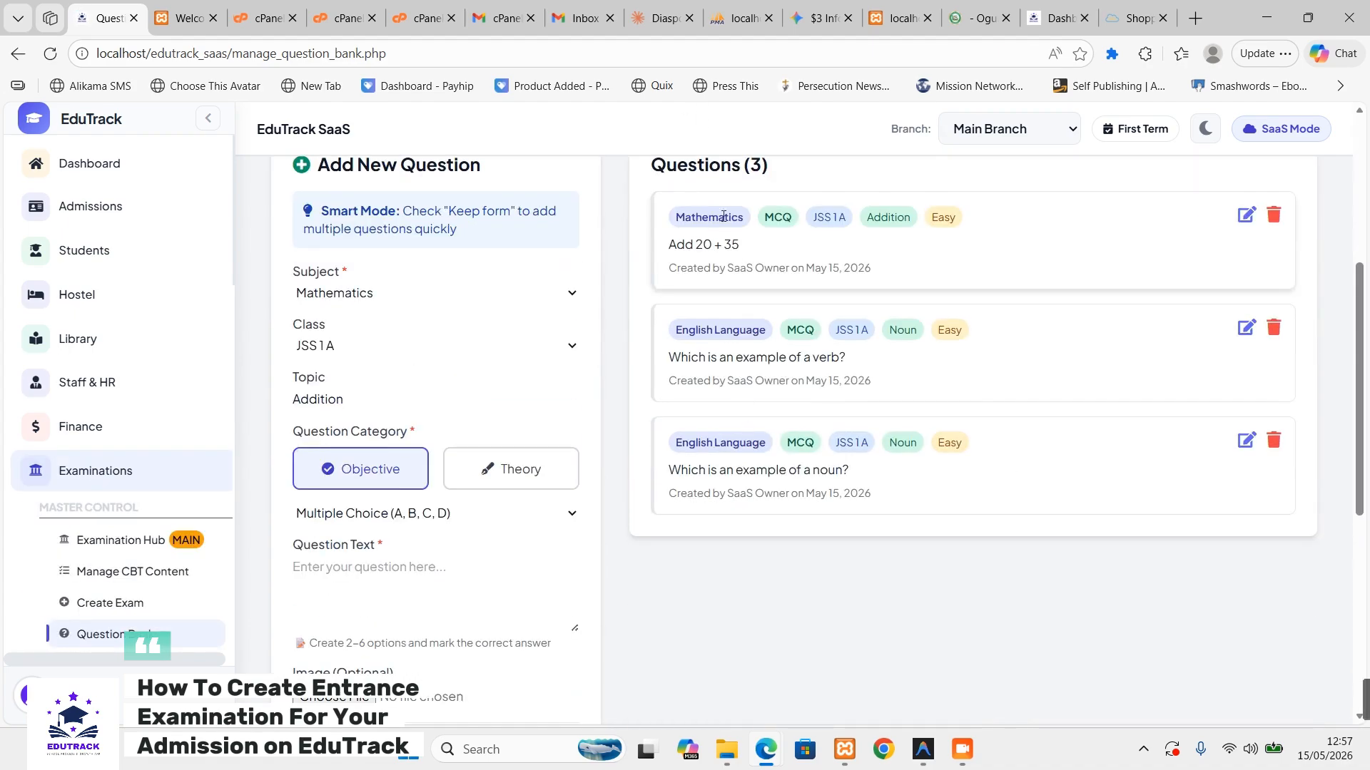
- Review the saved questions and the retained values of the new question form in the question bank
scroll(1248, 268, "down", 2)
scroll(388, 416, "down", 5)
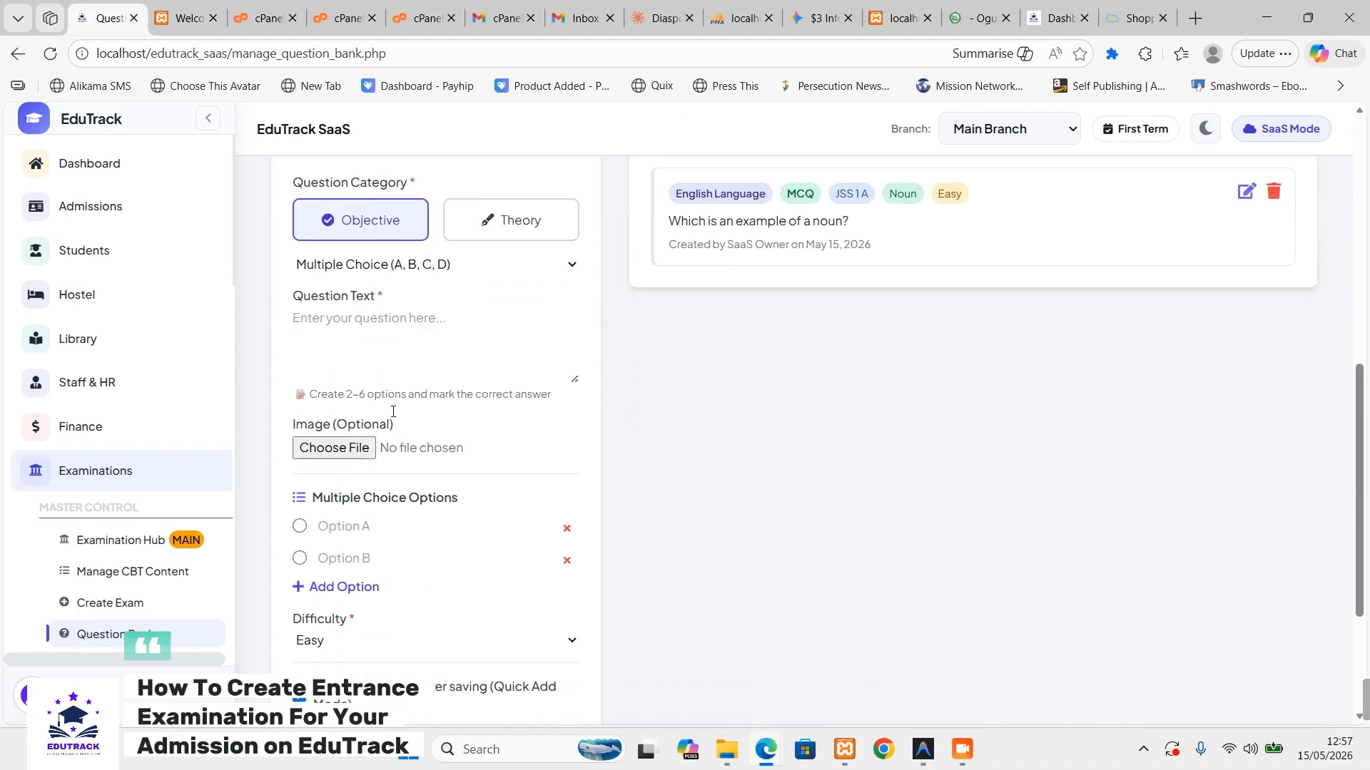
scroll(428, 385, "up", 6)
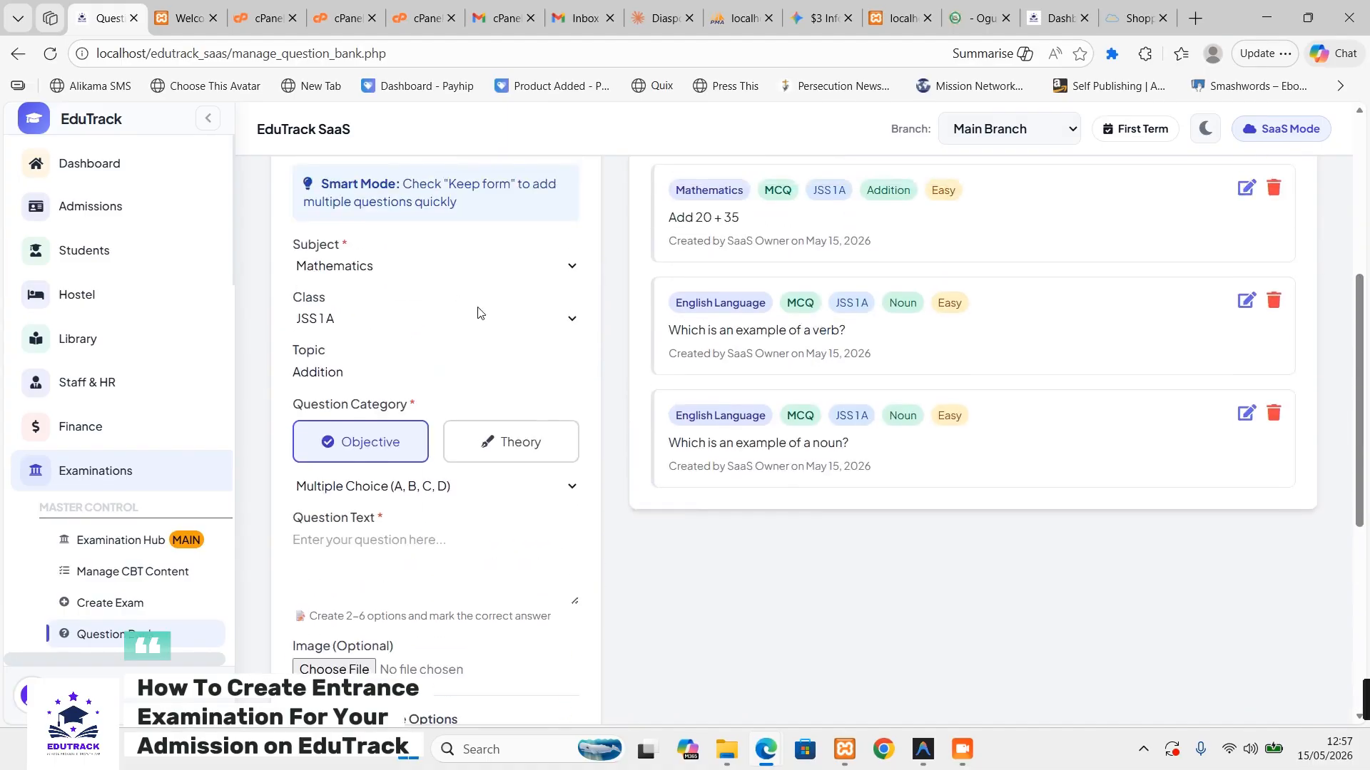
scroll(492, 324, "up", 1)
scroll(428, 392, "down", 2)
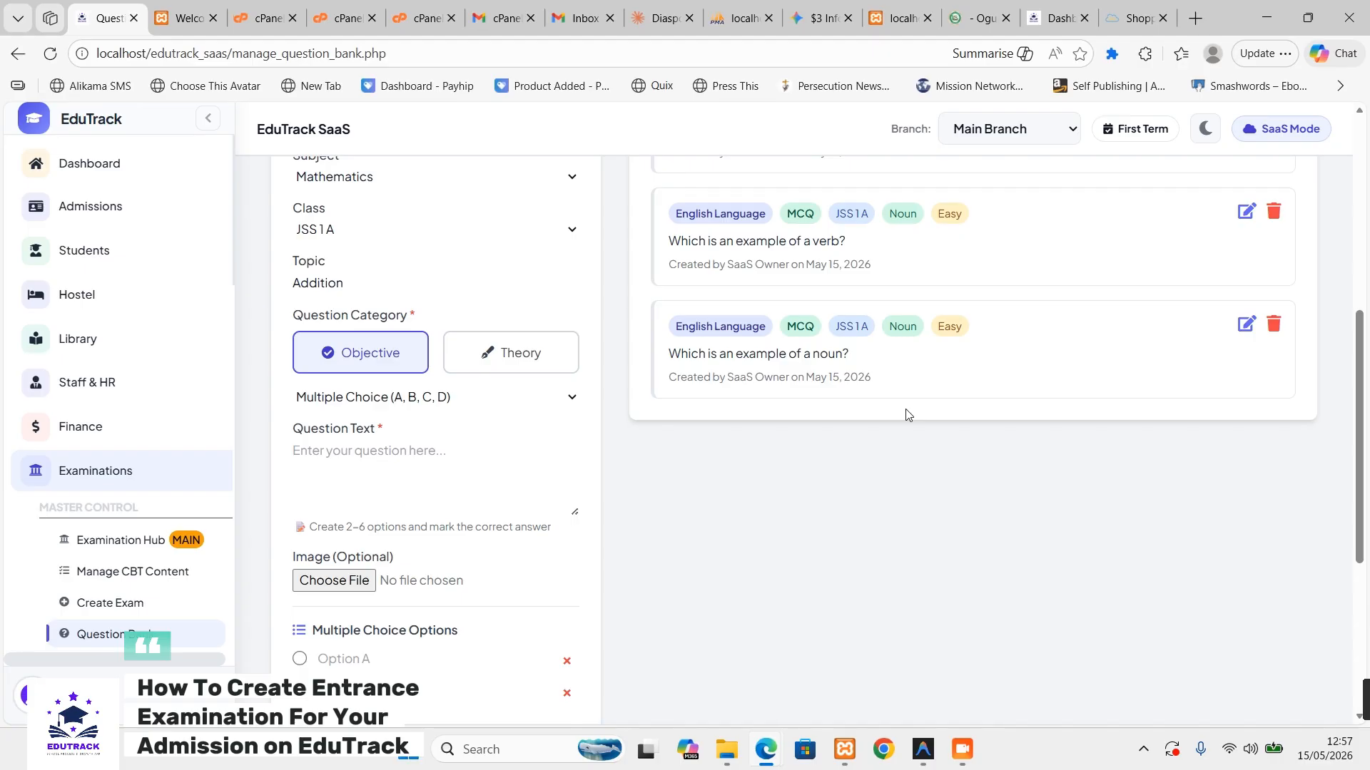
scroll(207, 542, "down", 4)
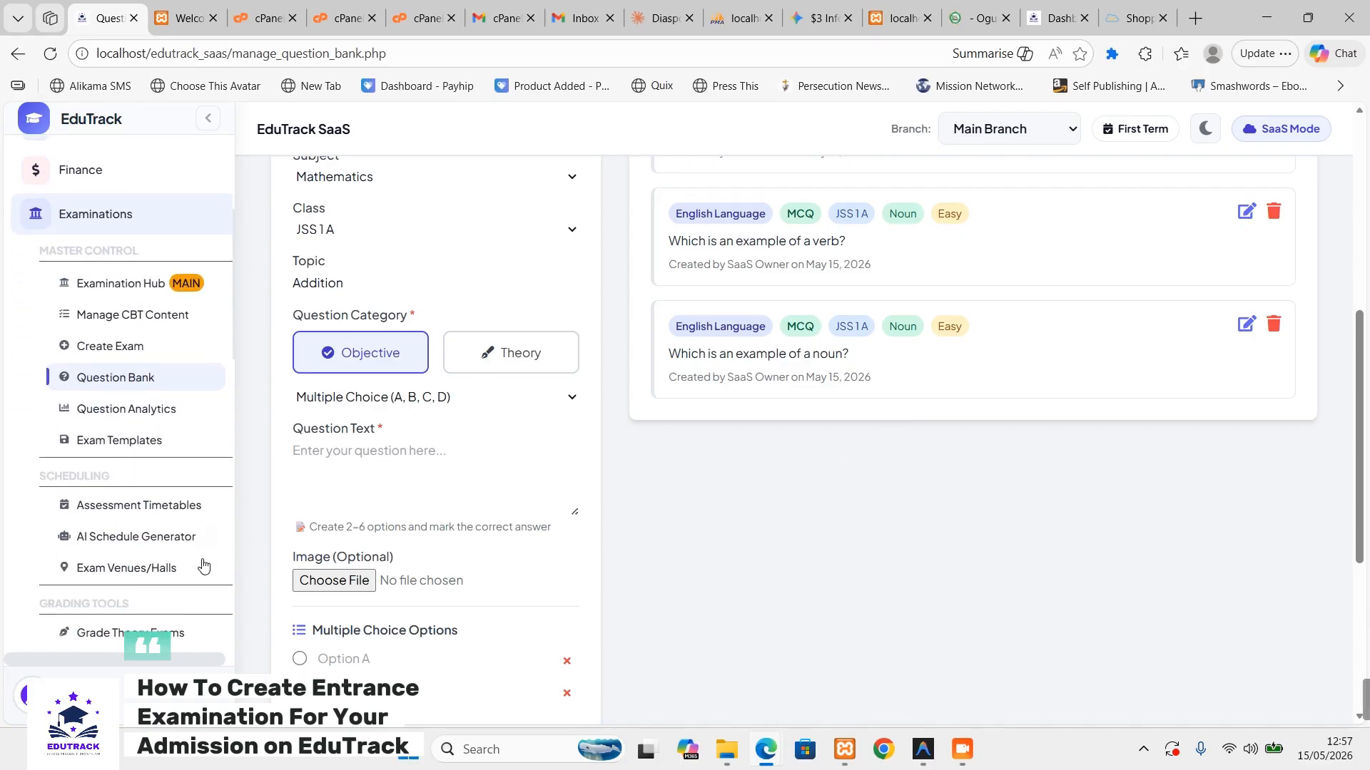
scroll(1364, 442, "up", 7)
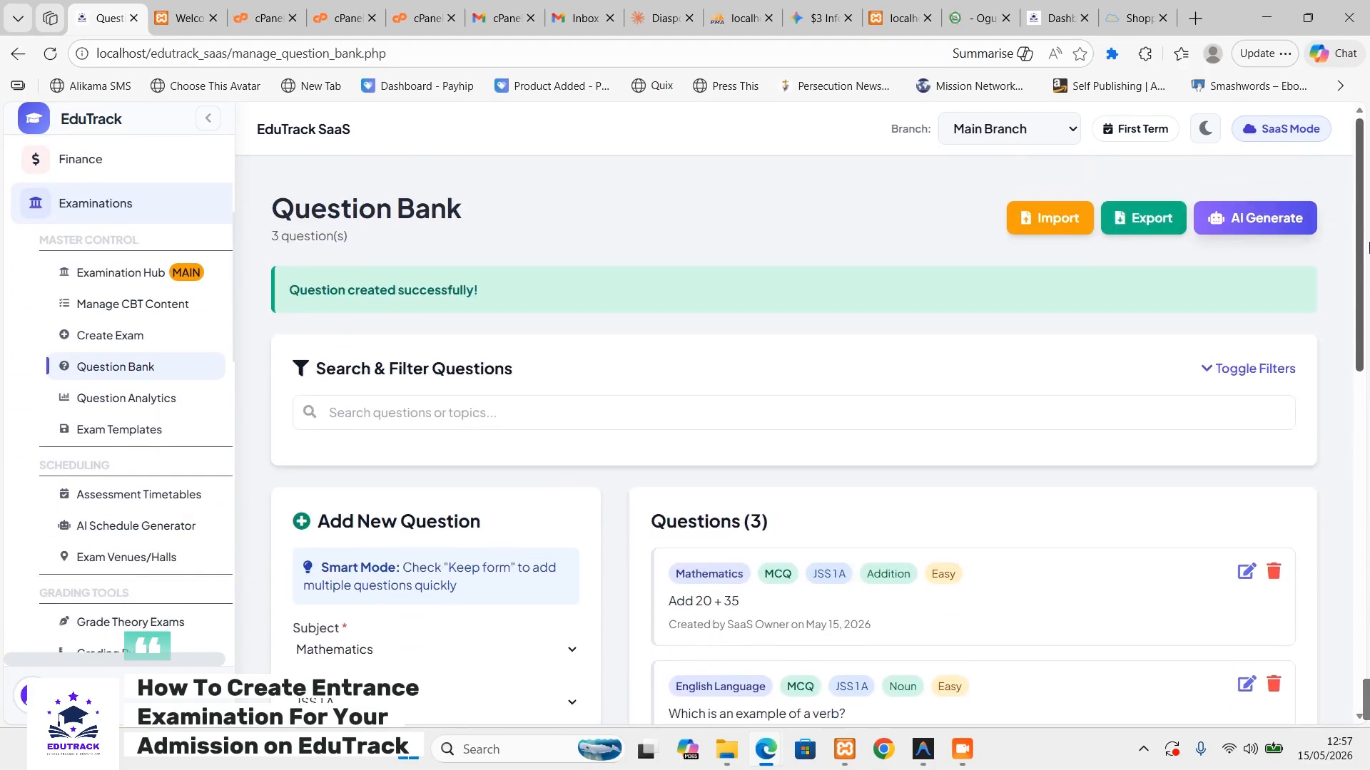
- Open the form for creating a new exam, choose the Entrance Exam category and begin the title with "Entrance Exa"
left_click(133, 335)
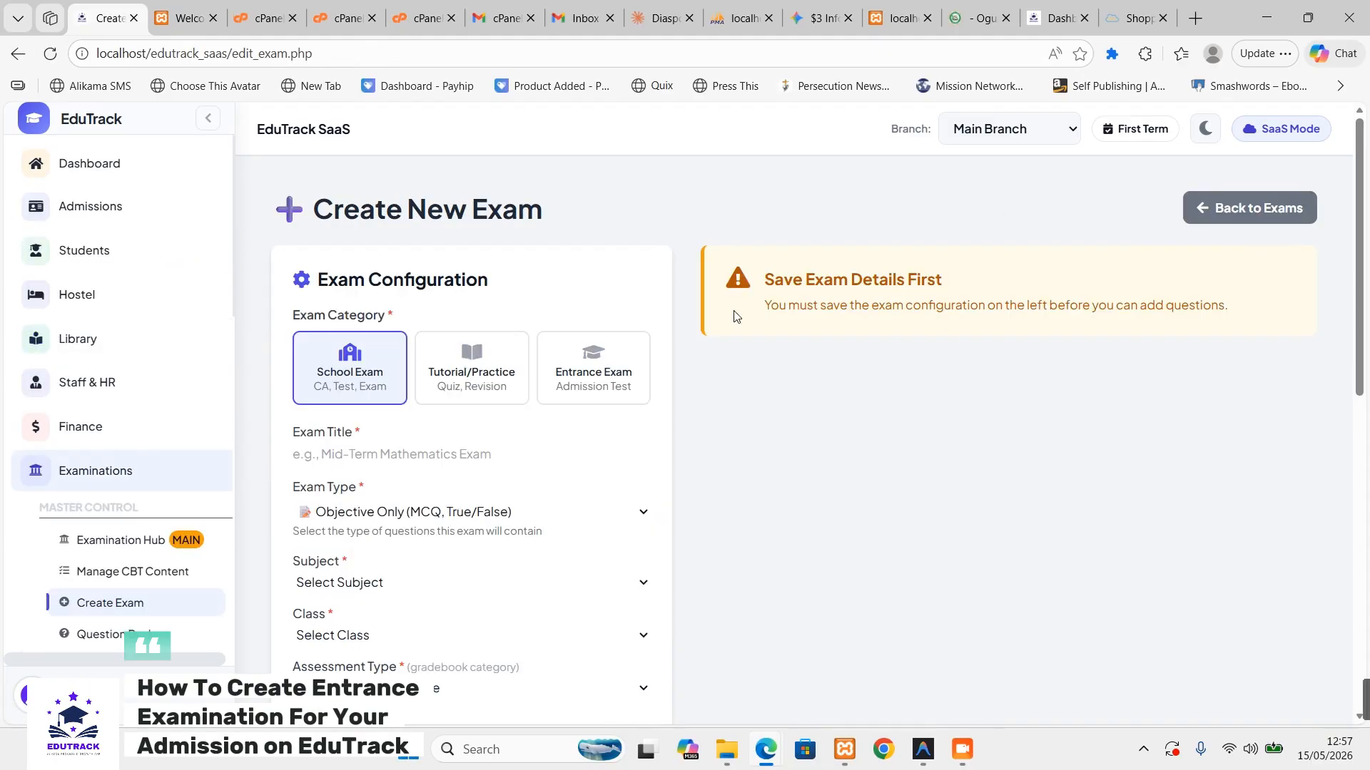
left_click(574, 377)
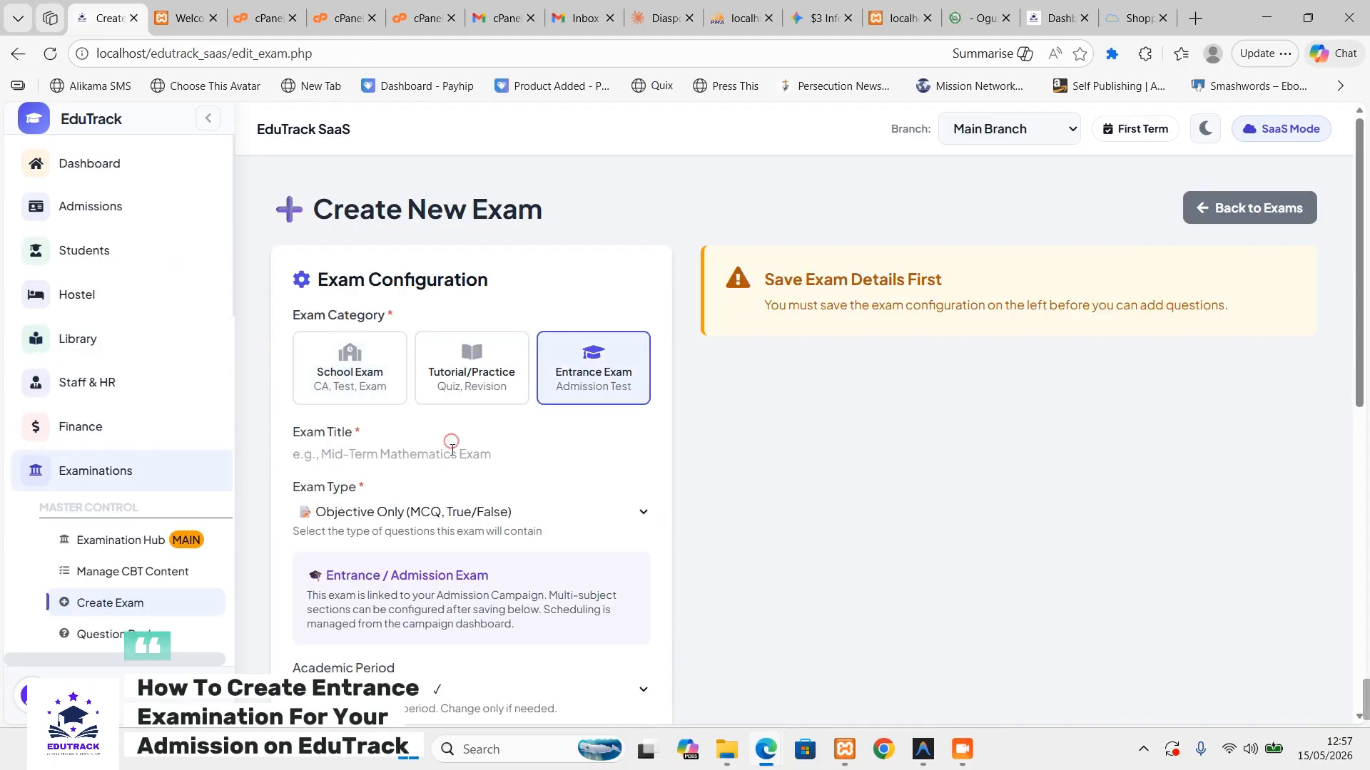
left_click(452, 454)
type("Entranc")
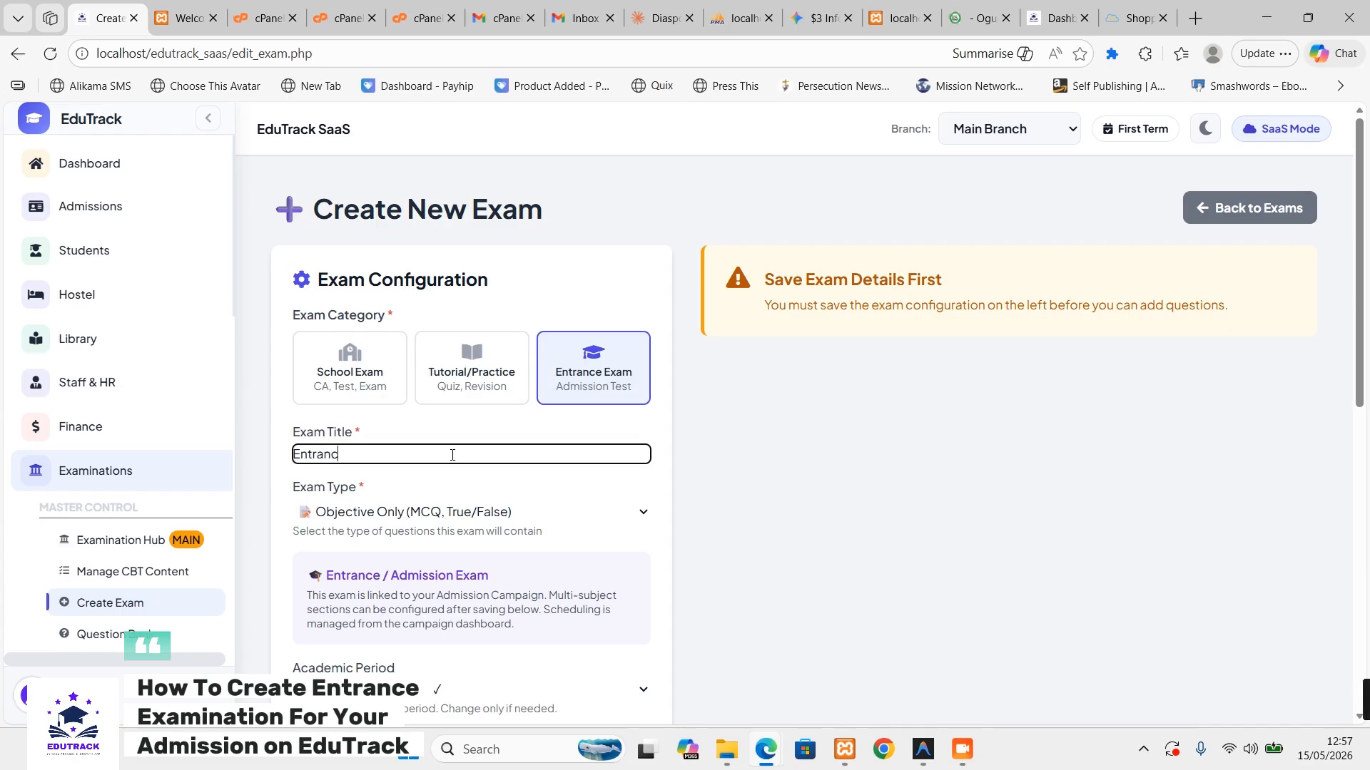
type("e Exa")
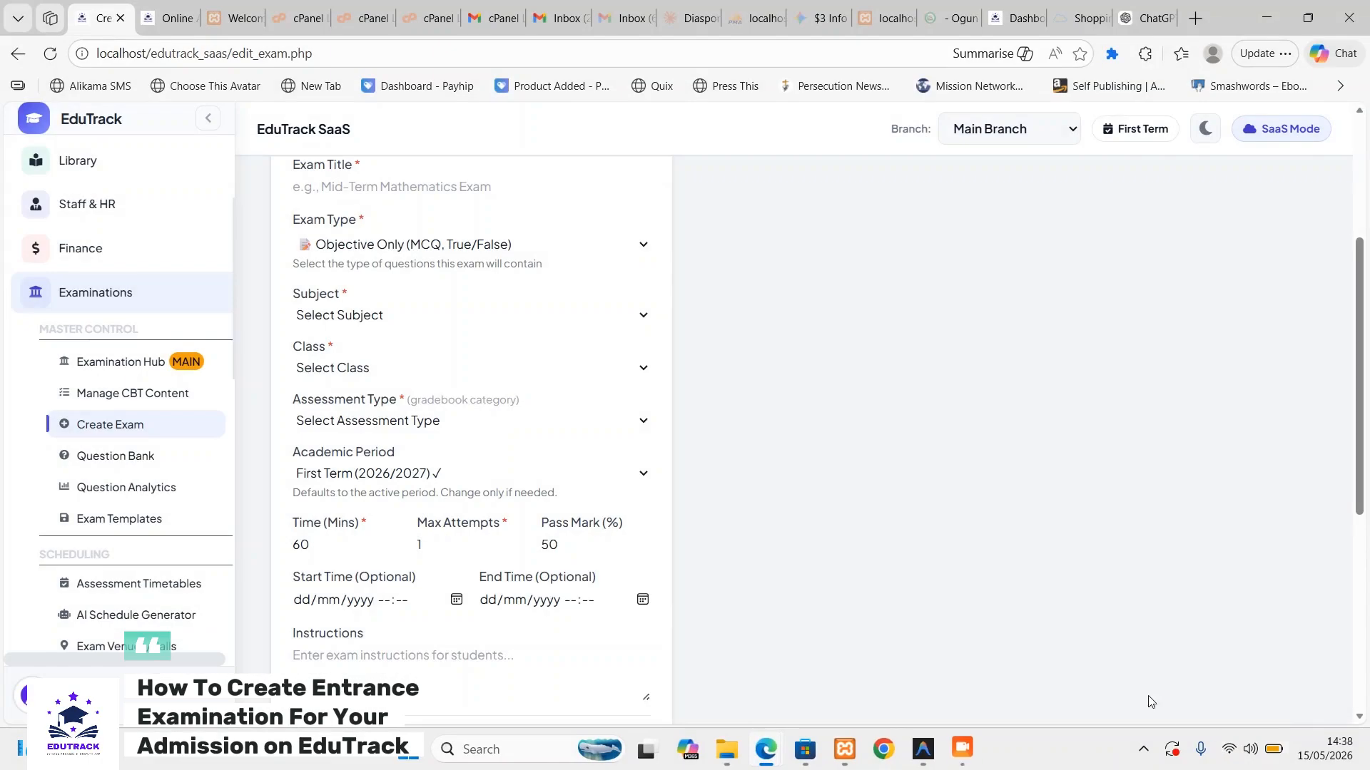
- Set the exam category to Entrance Exam and title the exam "Entrance Exam 2026/2027 JSS 1"
scroll(638, 266, "up", 3)
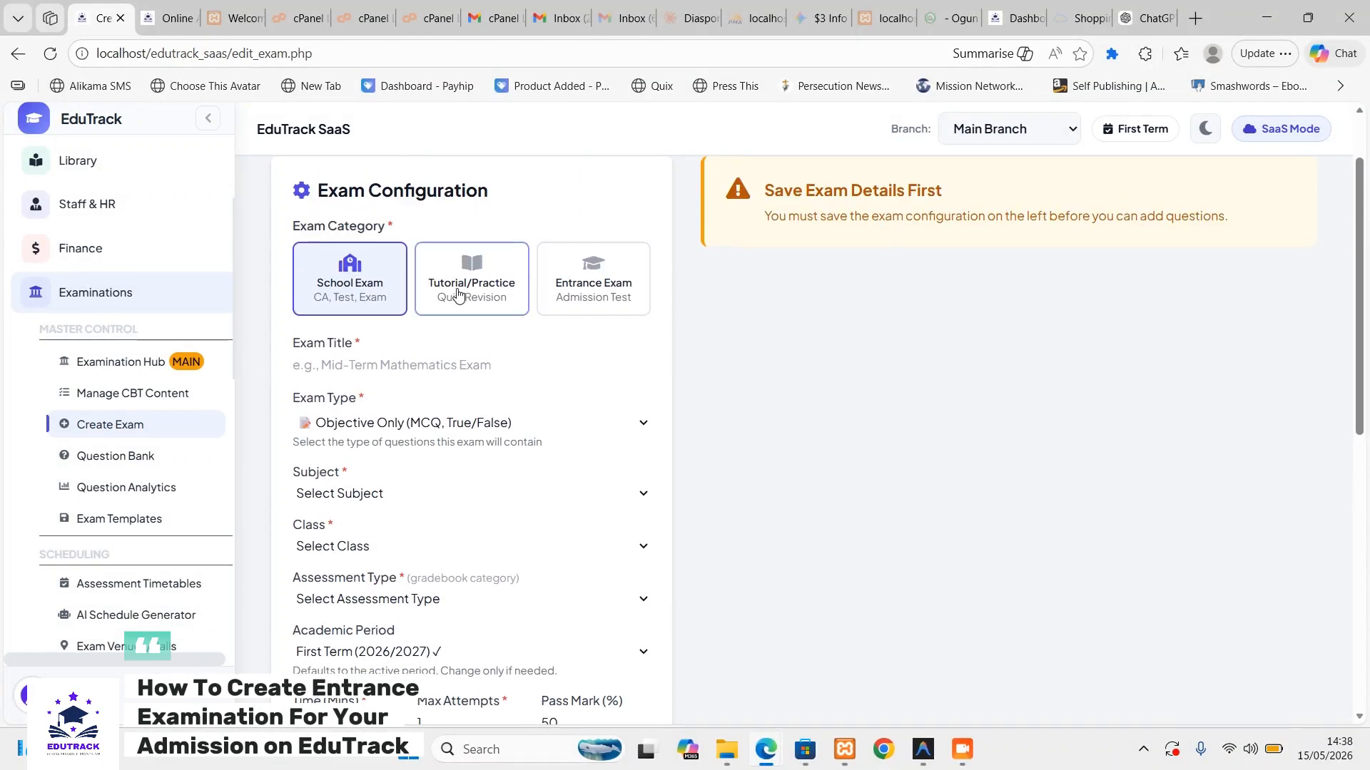
left_click(612, 294)
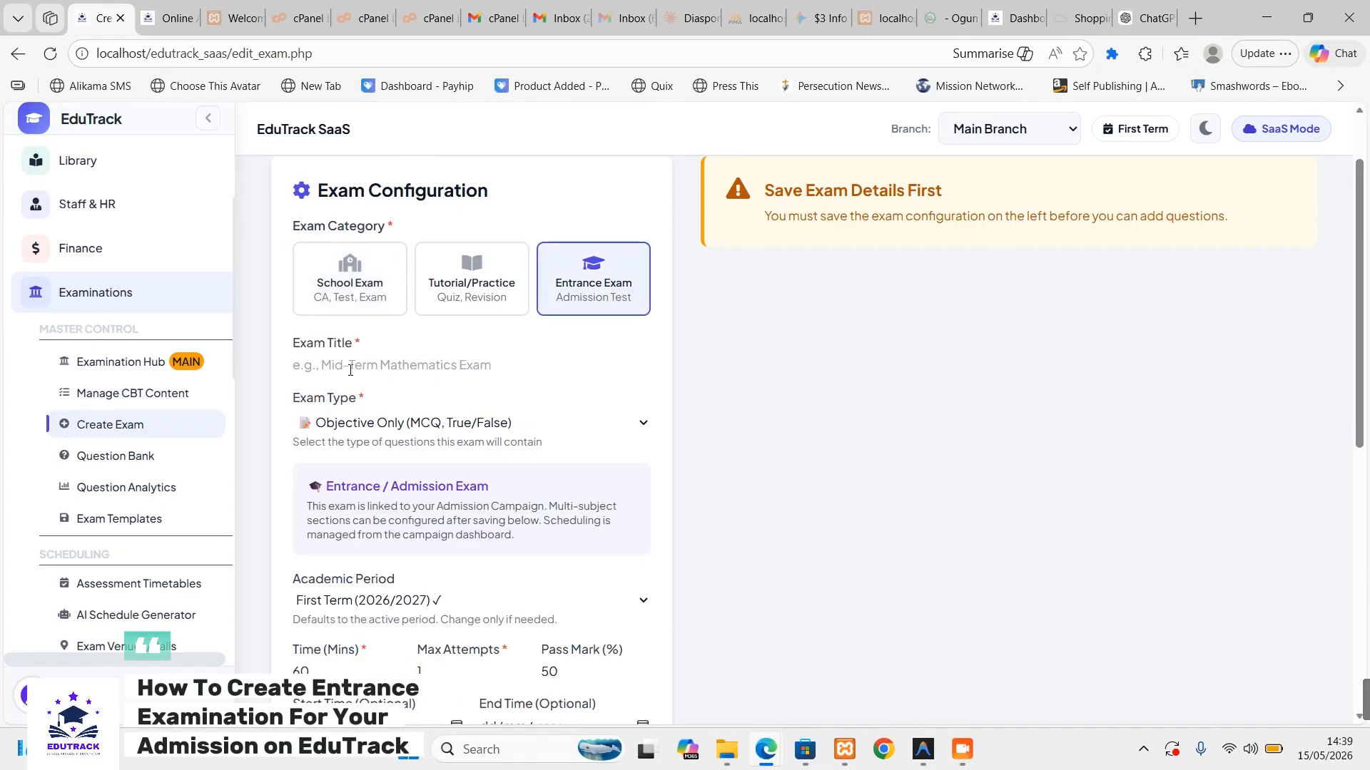
left_click(350, 367)
type("Mid")
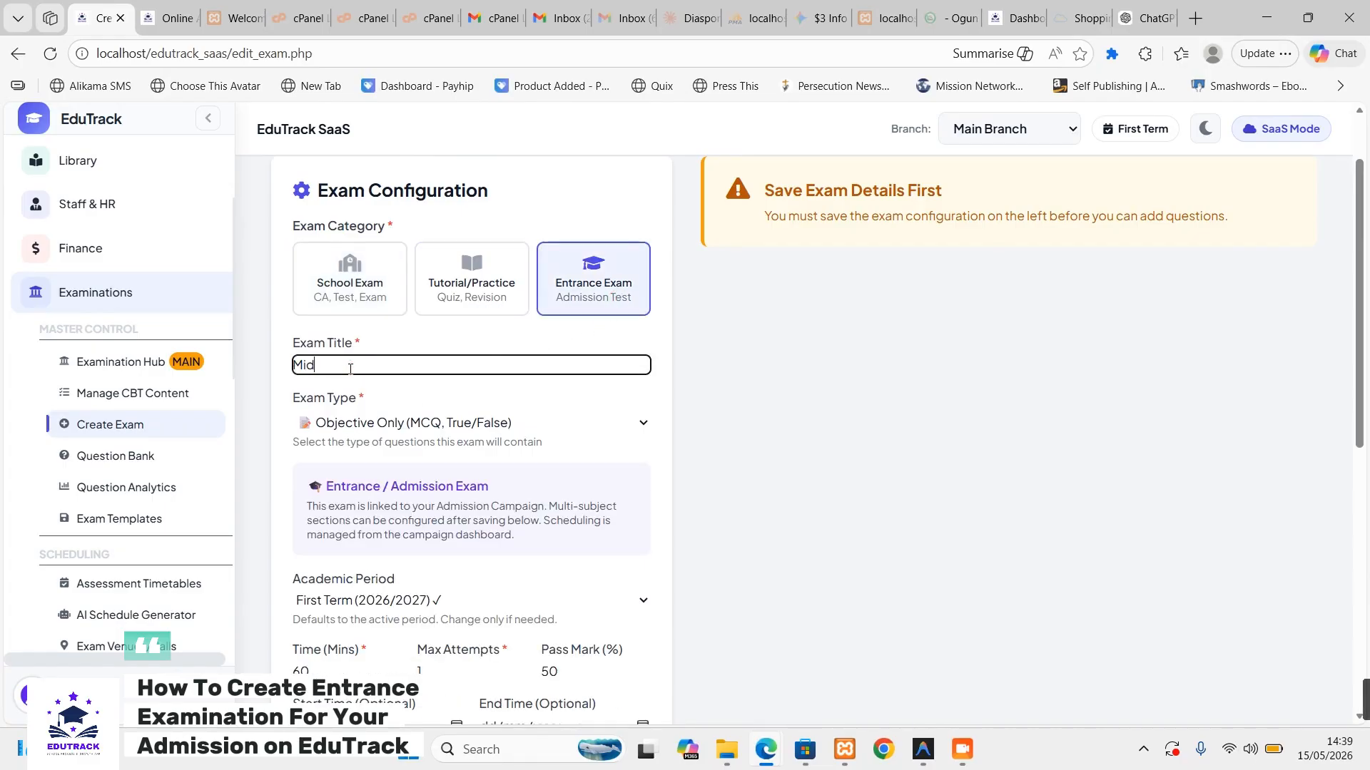
key("BackSpace")
key("BackSpace")
key("BackSpace")
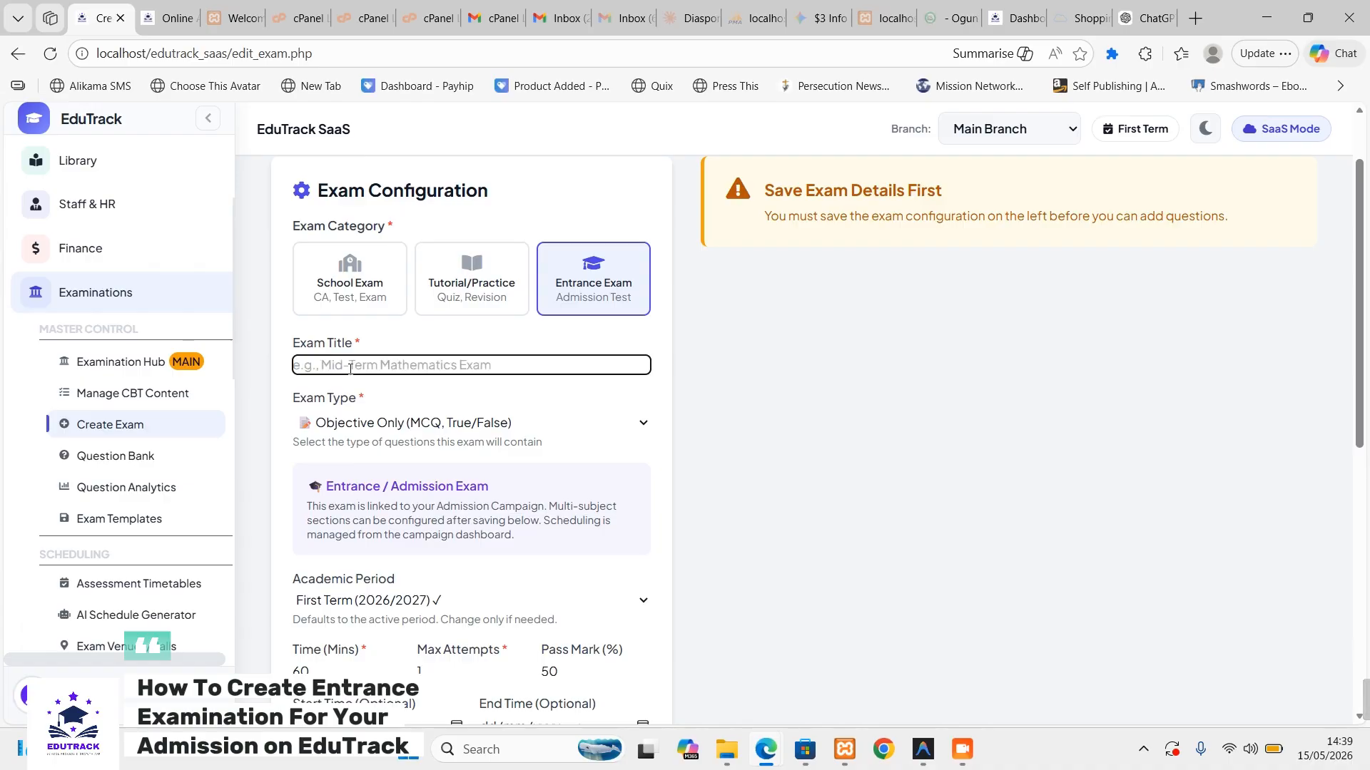
type("ENtrance")
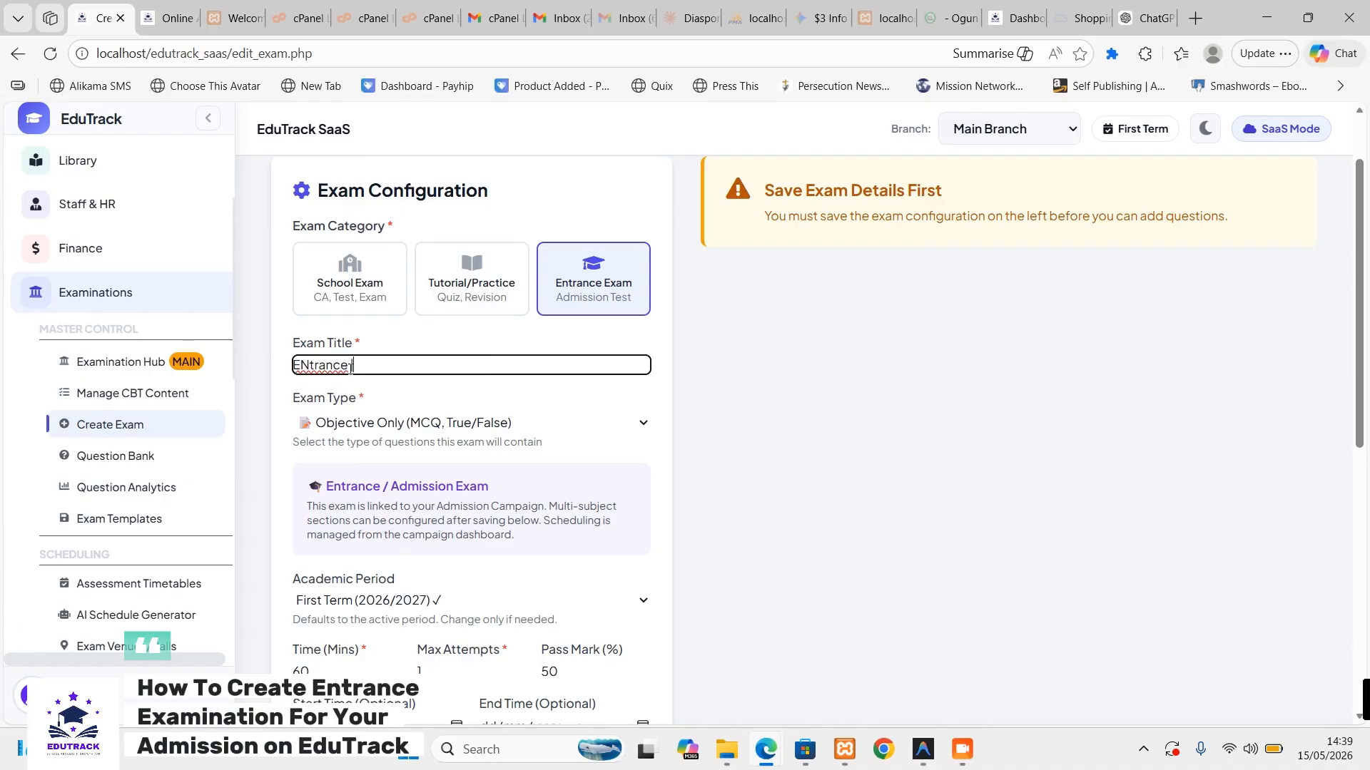
type(" W")
key("BackSpace")
key("BackSpace")
key("BackSpace")
key("BackSpace")
key("BackSpace")
key("BackSpace")
key("BackSpace")
key("BackSpace")
key("BackSpace")
type("ntrance")
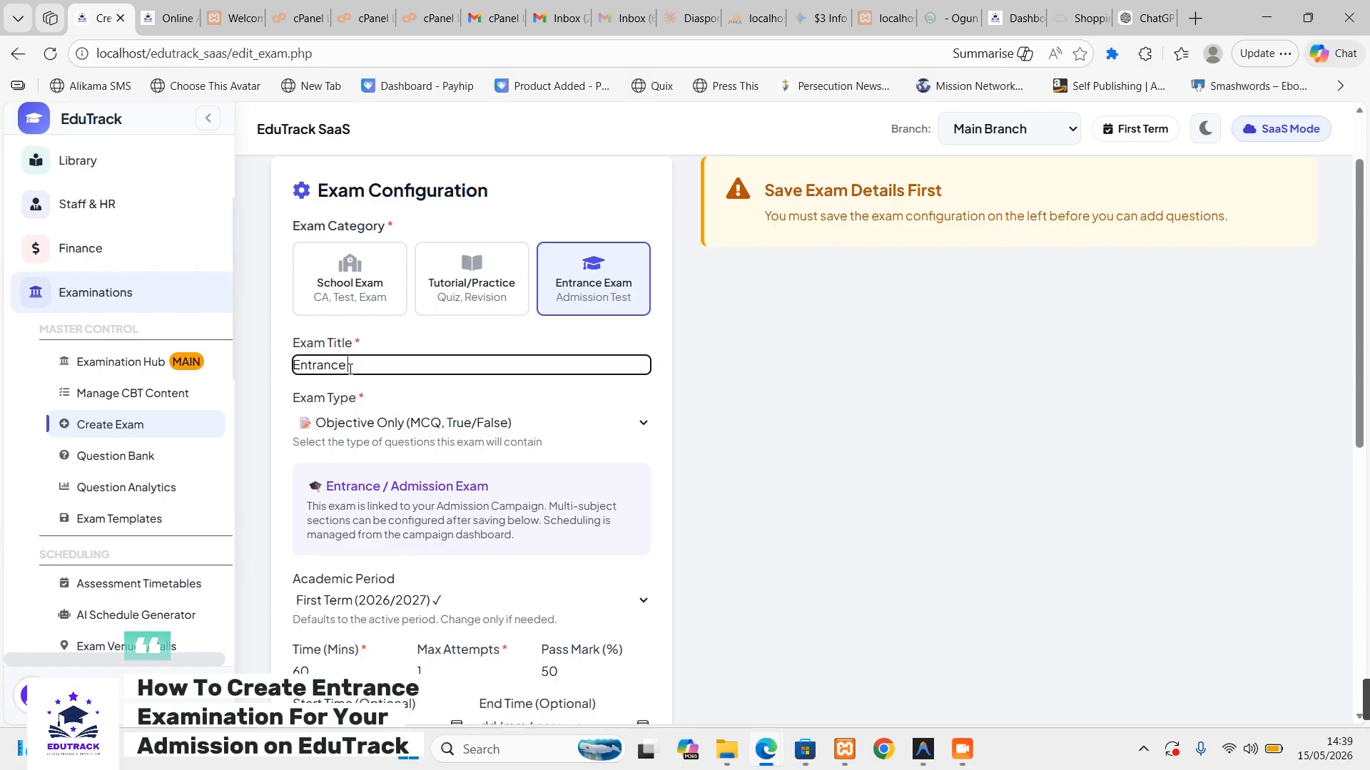
type(" Exam 2026/2027")
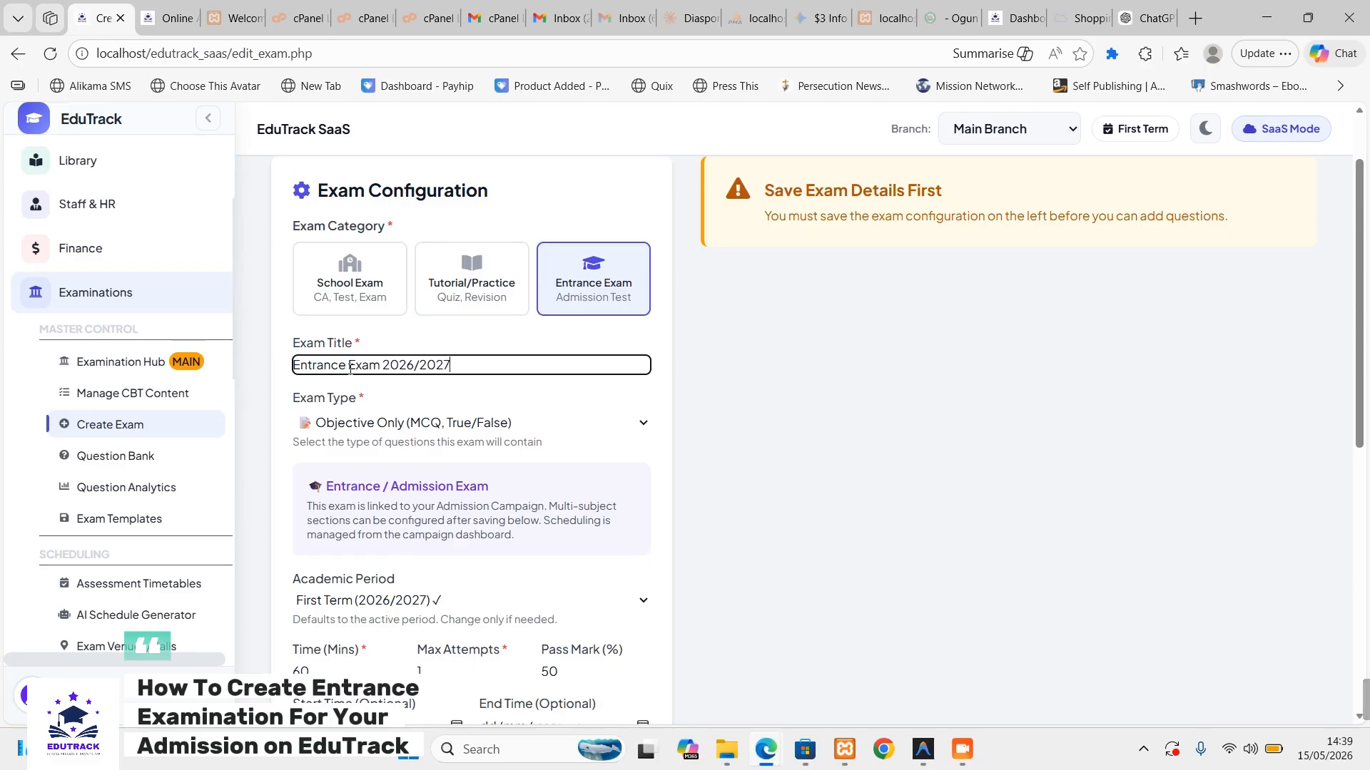
type(" JSS 1")
- Set the exam time to 30 minutes and the pass mark to 40%, keeping the objective-only type, one attempt and First Term (2026/2027)
left_click(597, 422)
left_click(597, 422)
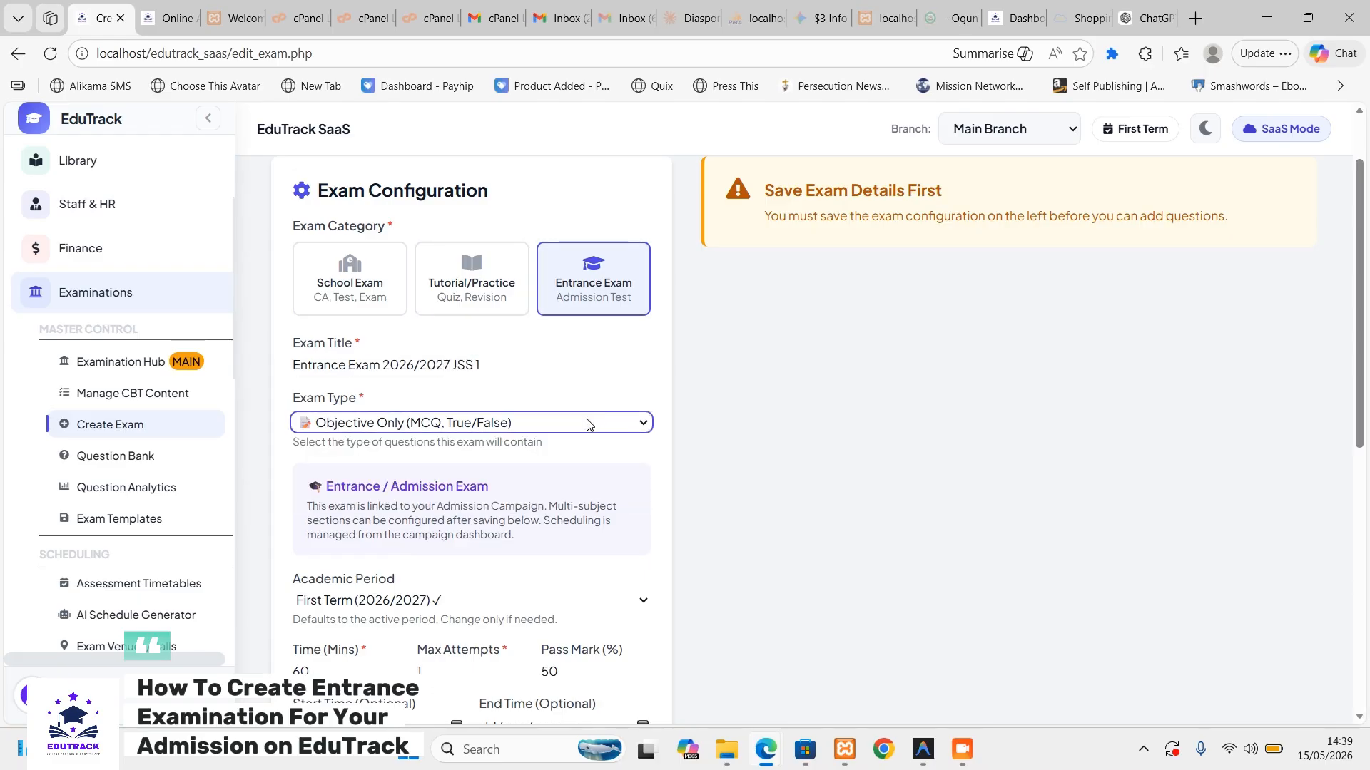
scroll(499, 478, "down", 3)
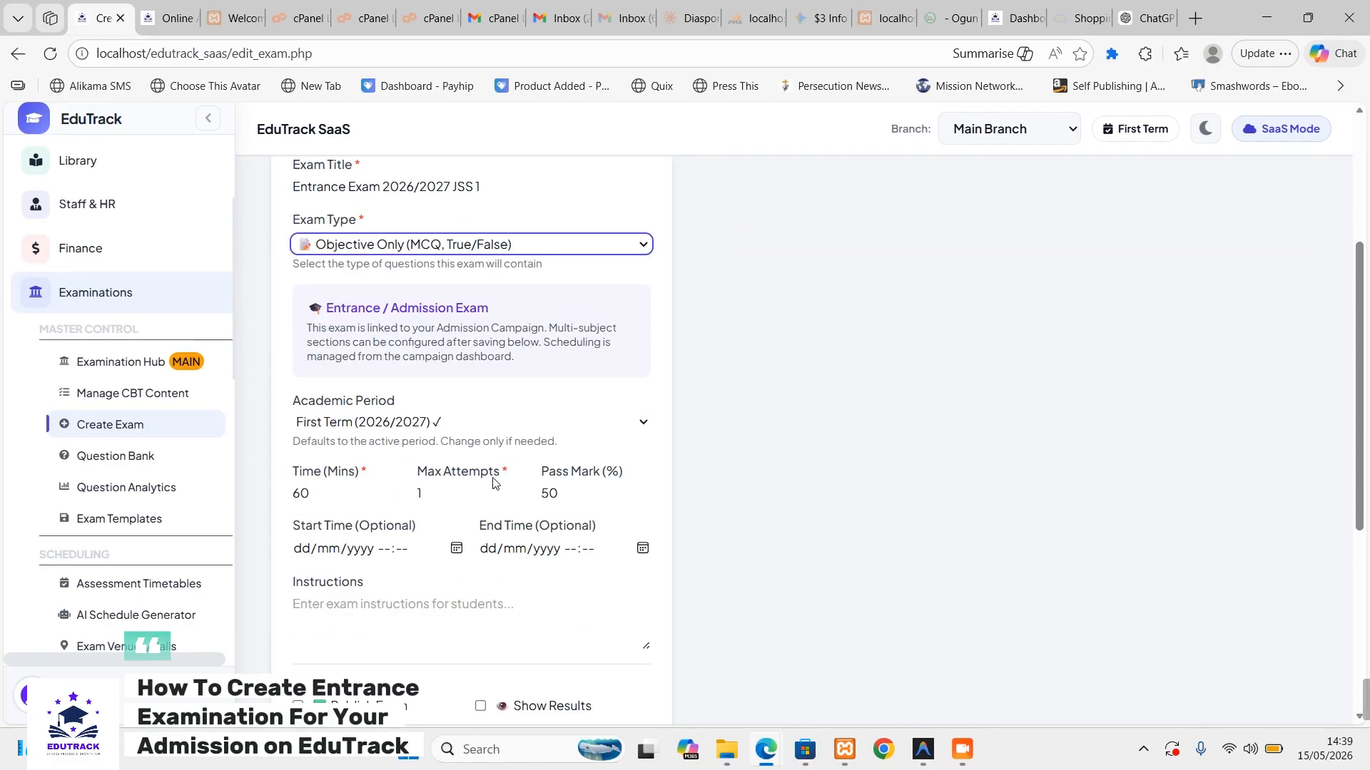
left_click(338, 499)
double_click(338, 499)
type("30")
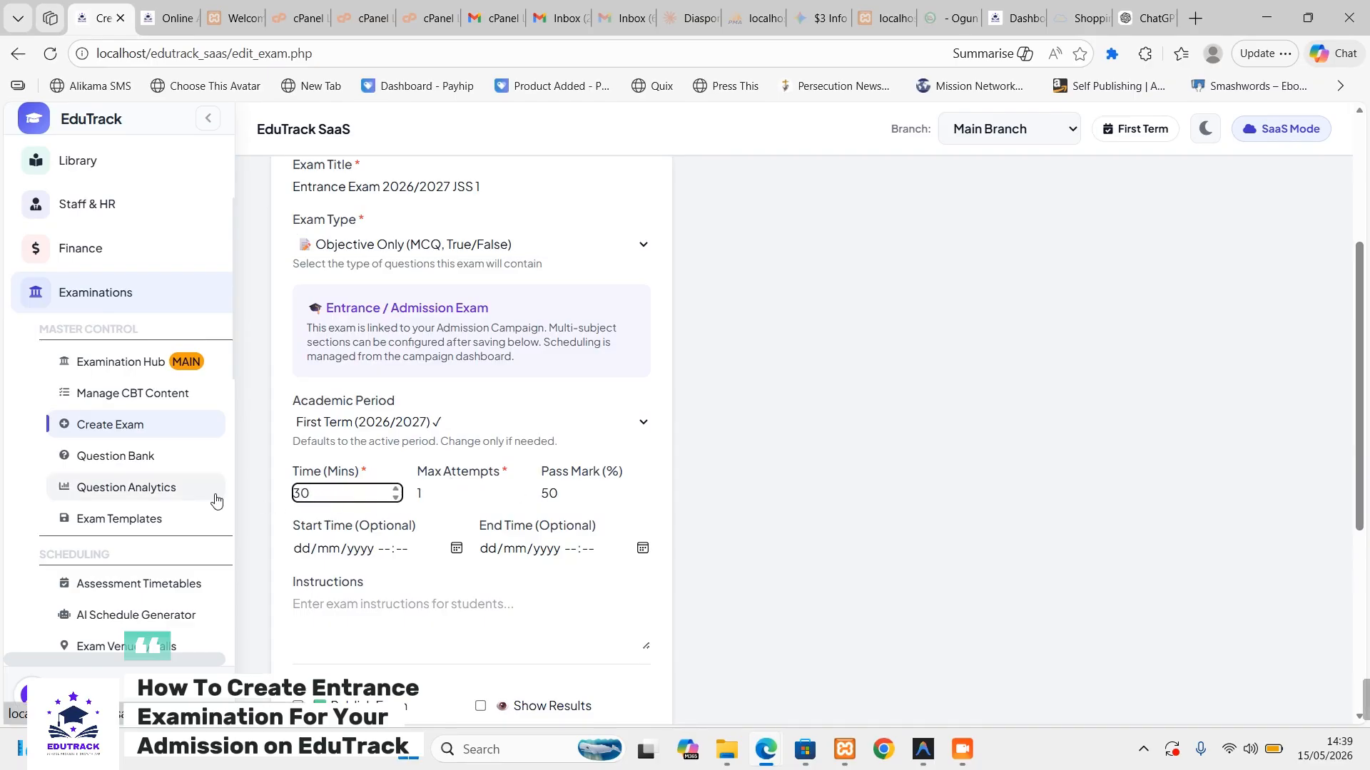
key("Tab")
key("Tab")
type("40")
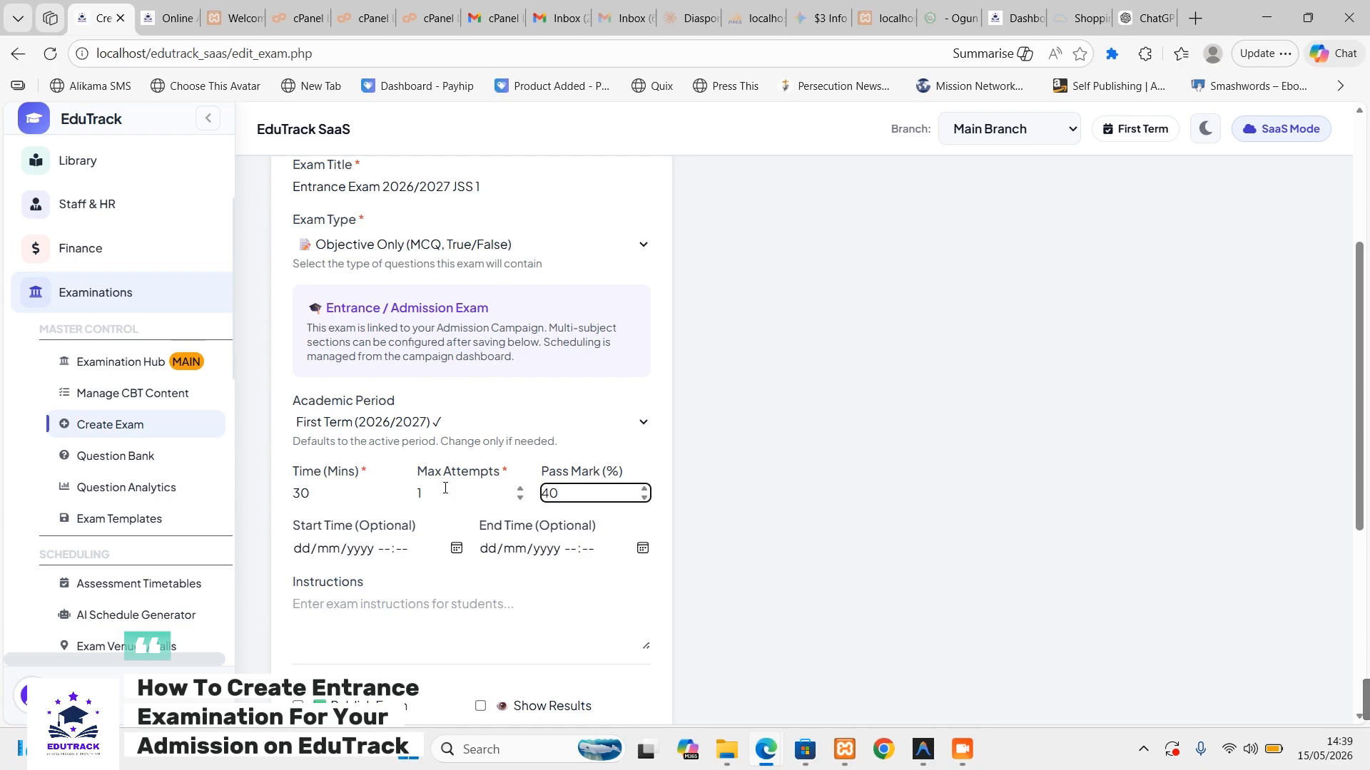
left_click(436, 499)
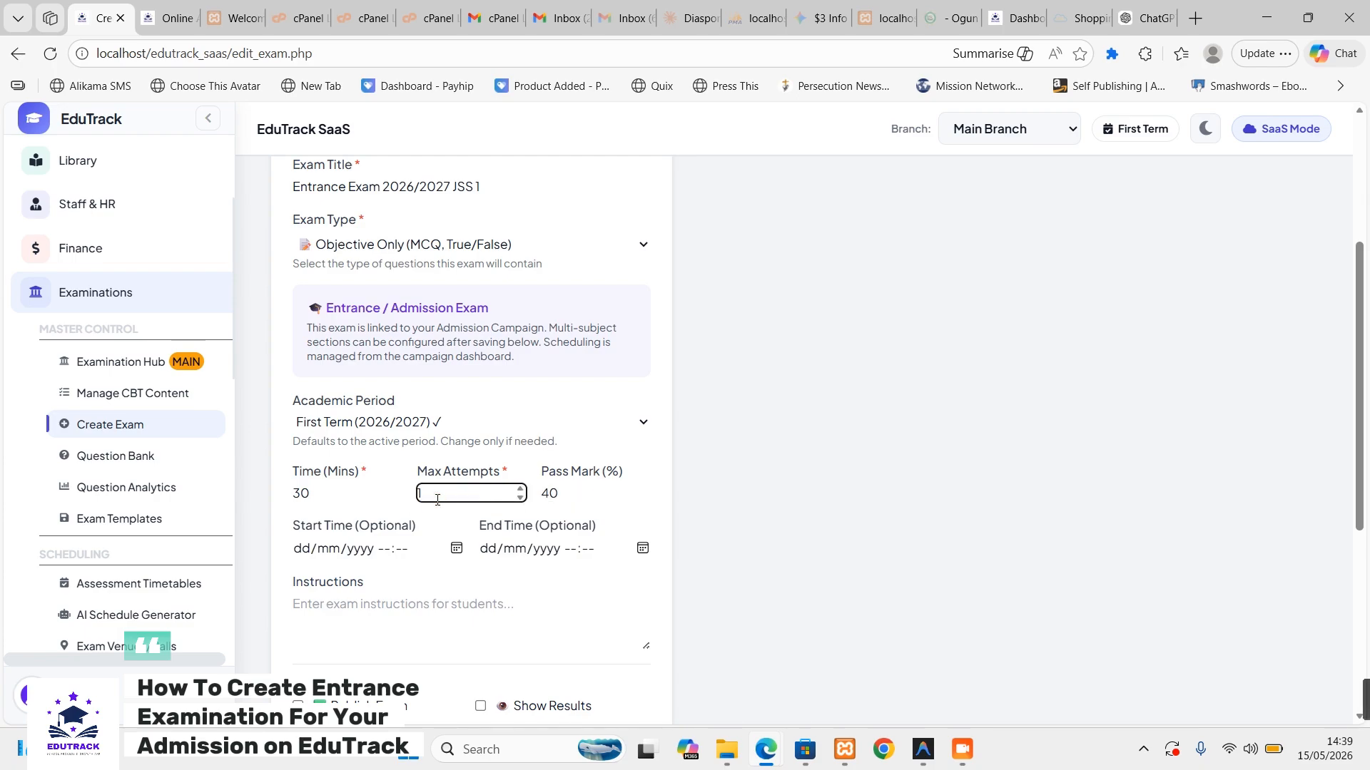
left_click(645, 418)
left_click(644, 421)
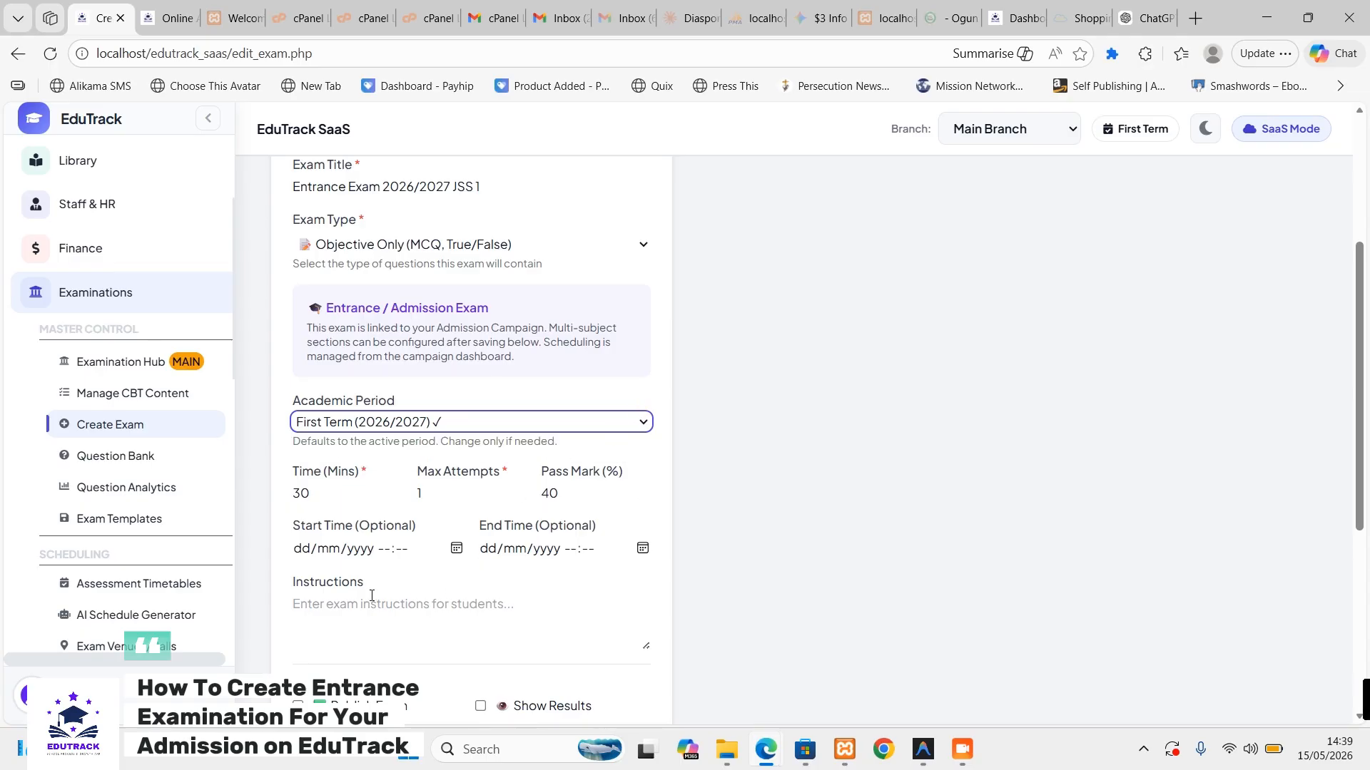
- Leave the instructions empty, disable Allow Review, and enable Shuffle Questions, Show Results and Shuffle Options for the exam
left_click(345, 598)
scroll(381, 534, "down", 2)
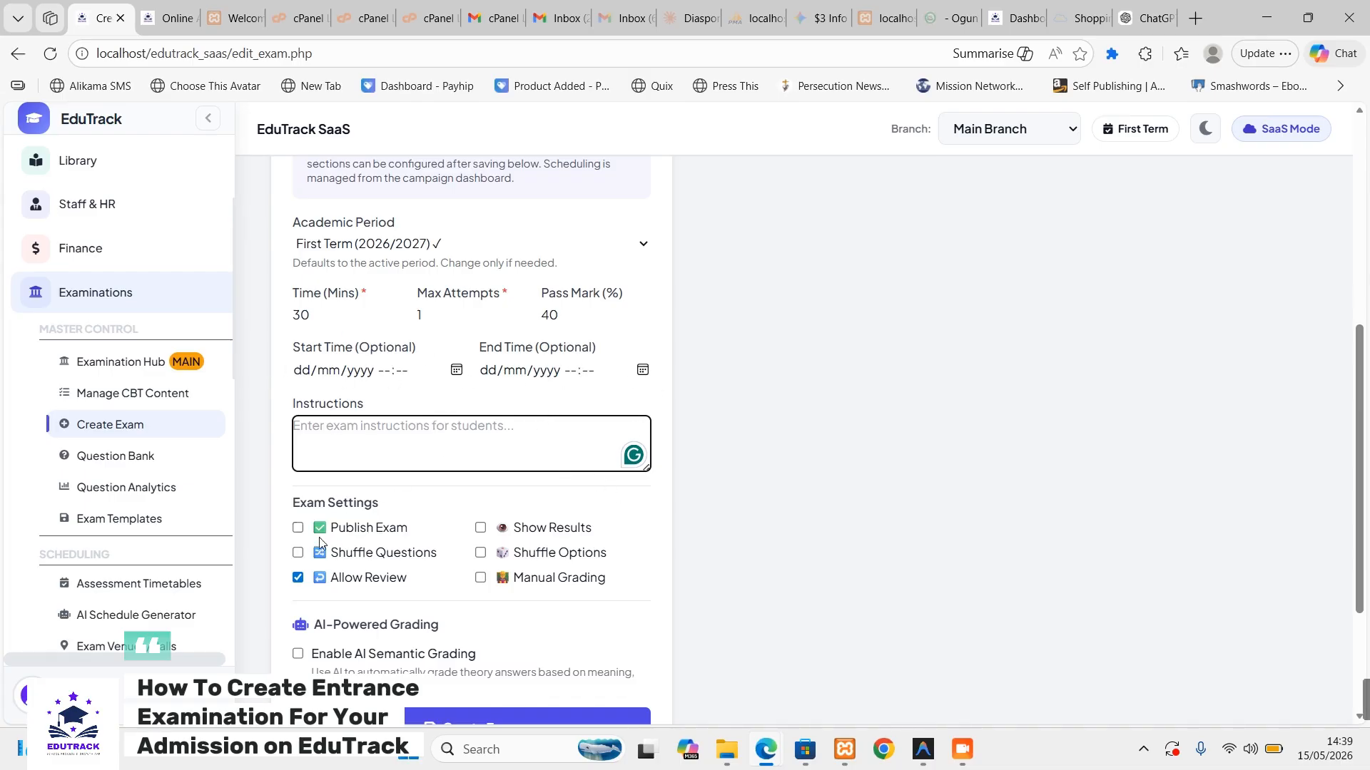
left_click(298, 577)
left_click(298, 552)
left_click(480, 528)
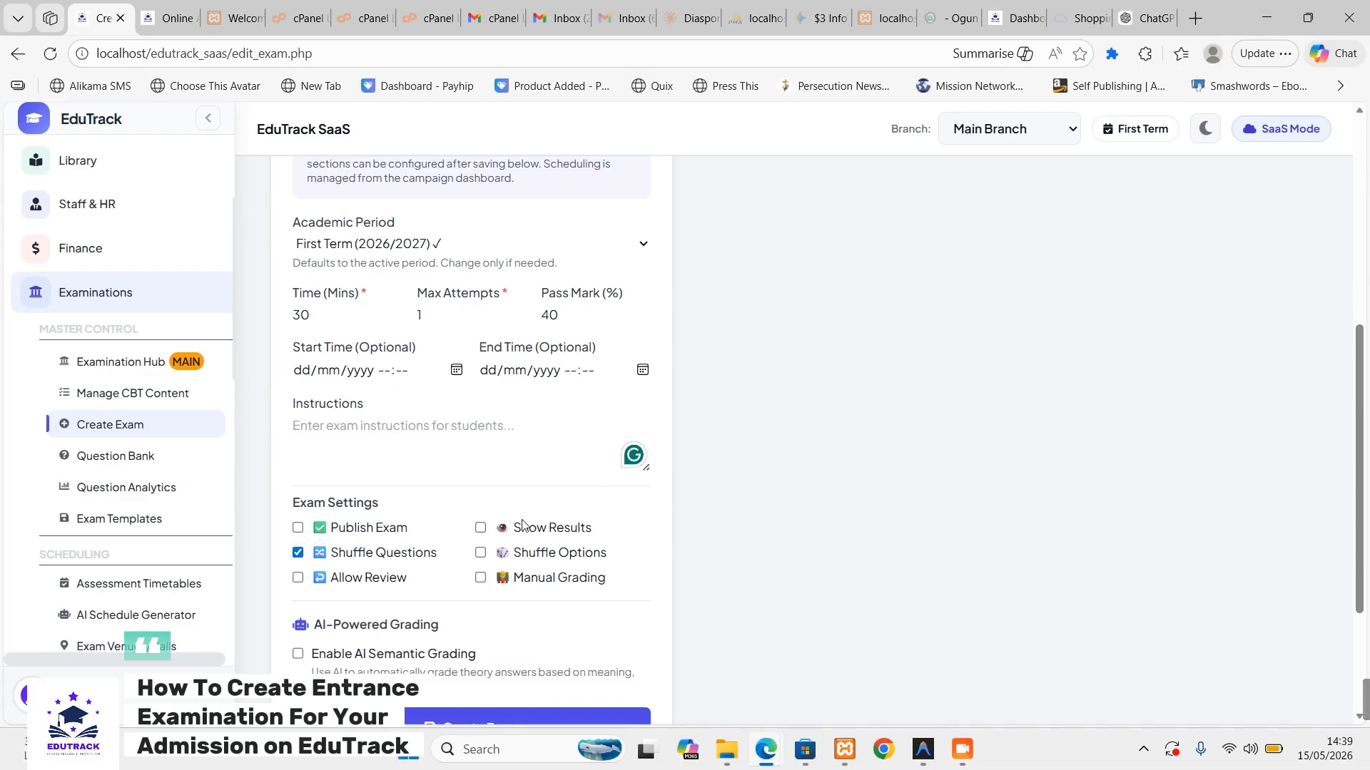
left_click(480, 553)
- Check the completed exam configuration and save the new entrance exam
scroll(575, 611, "down", 3)
scroll(468, 562, "up", 10)
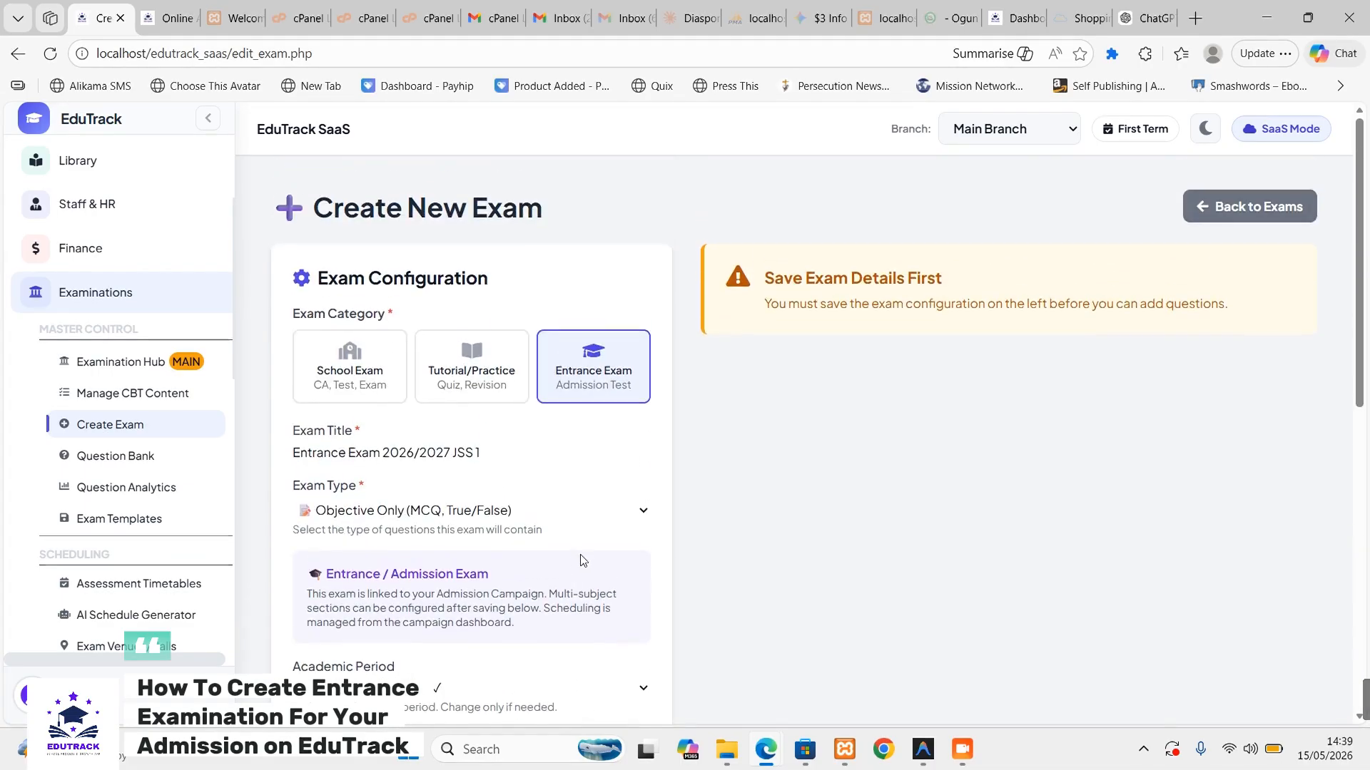
scroll(581, 559, "down", 8)
left_click(467, 641)
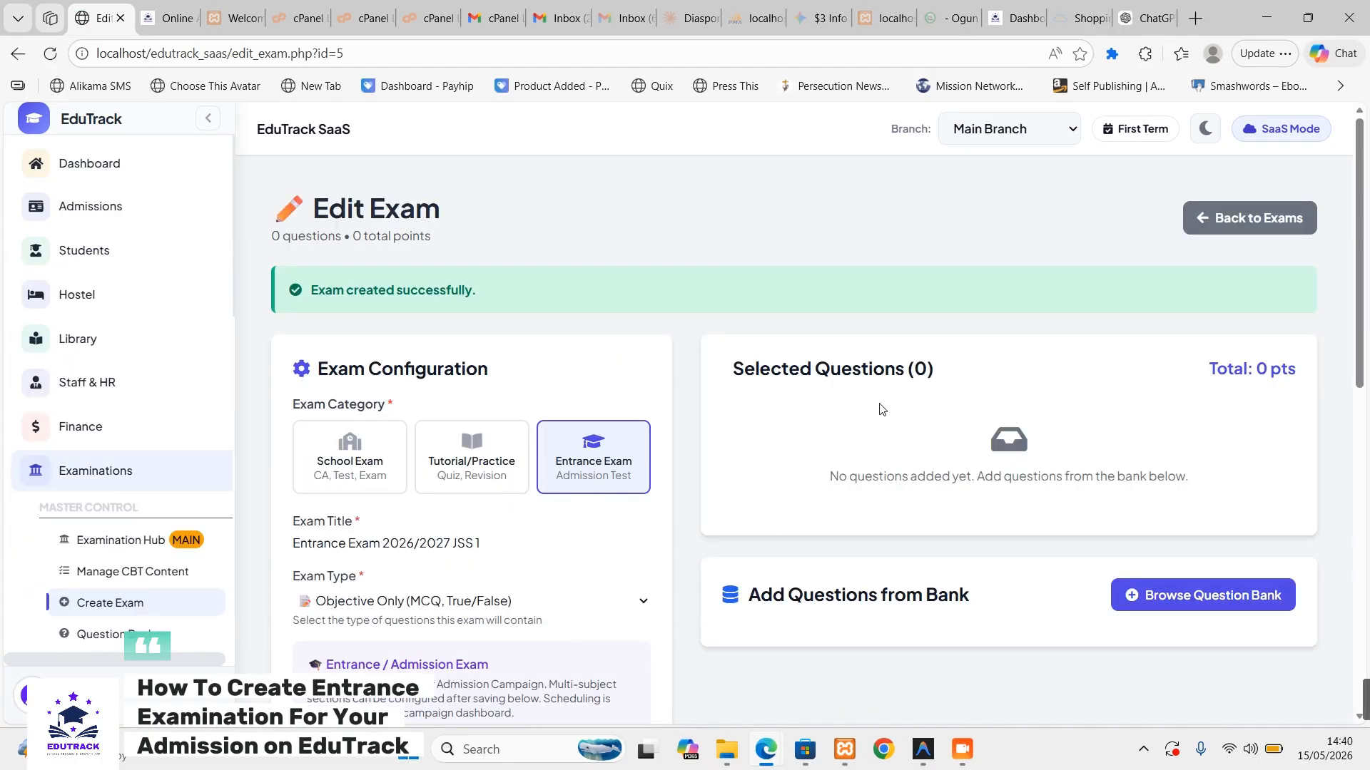
- Browse the question bank from the exam and select the "Add 20 + 35", verb and noun questions
scroll(948, 392, "down", 3)
scroll(939, 378, "up", 2)
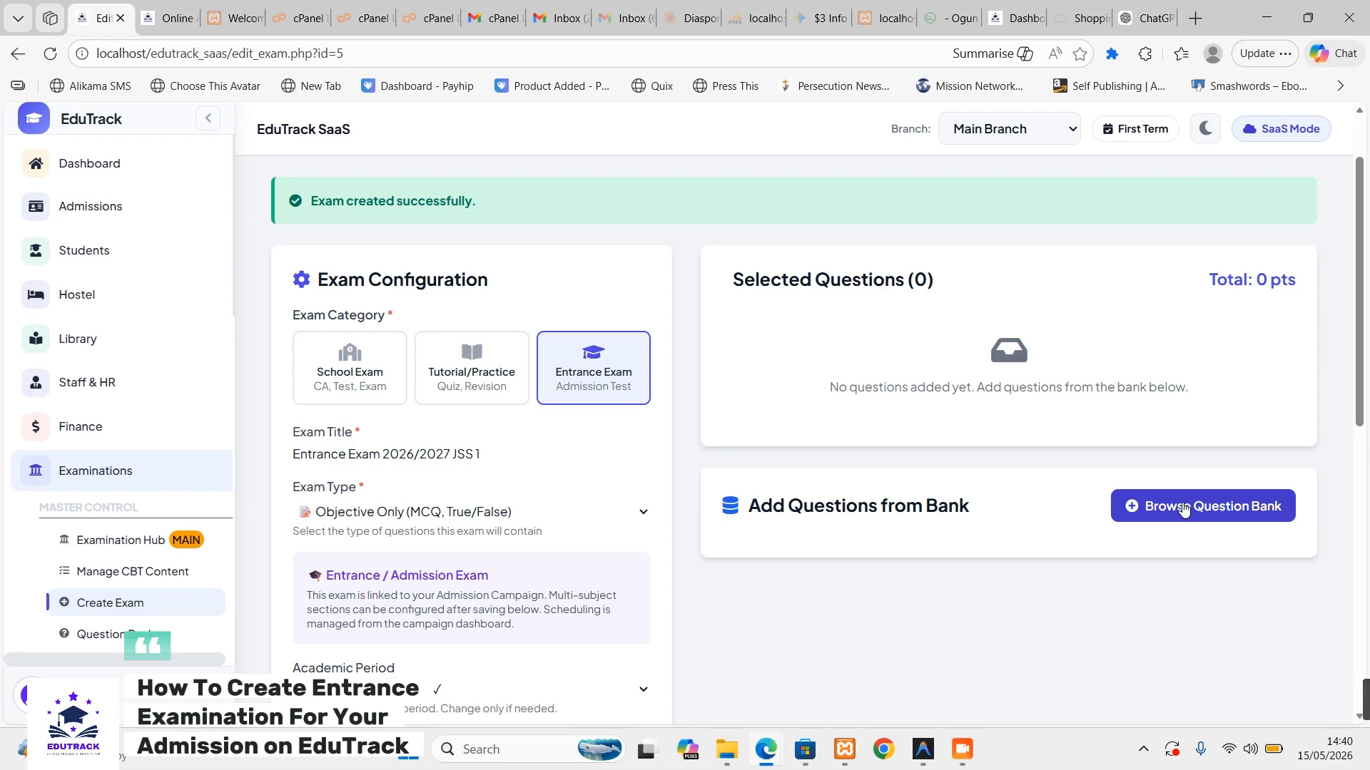
left_click(1184, 509)
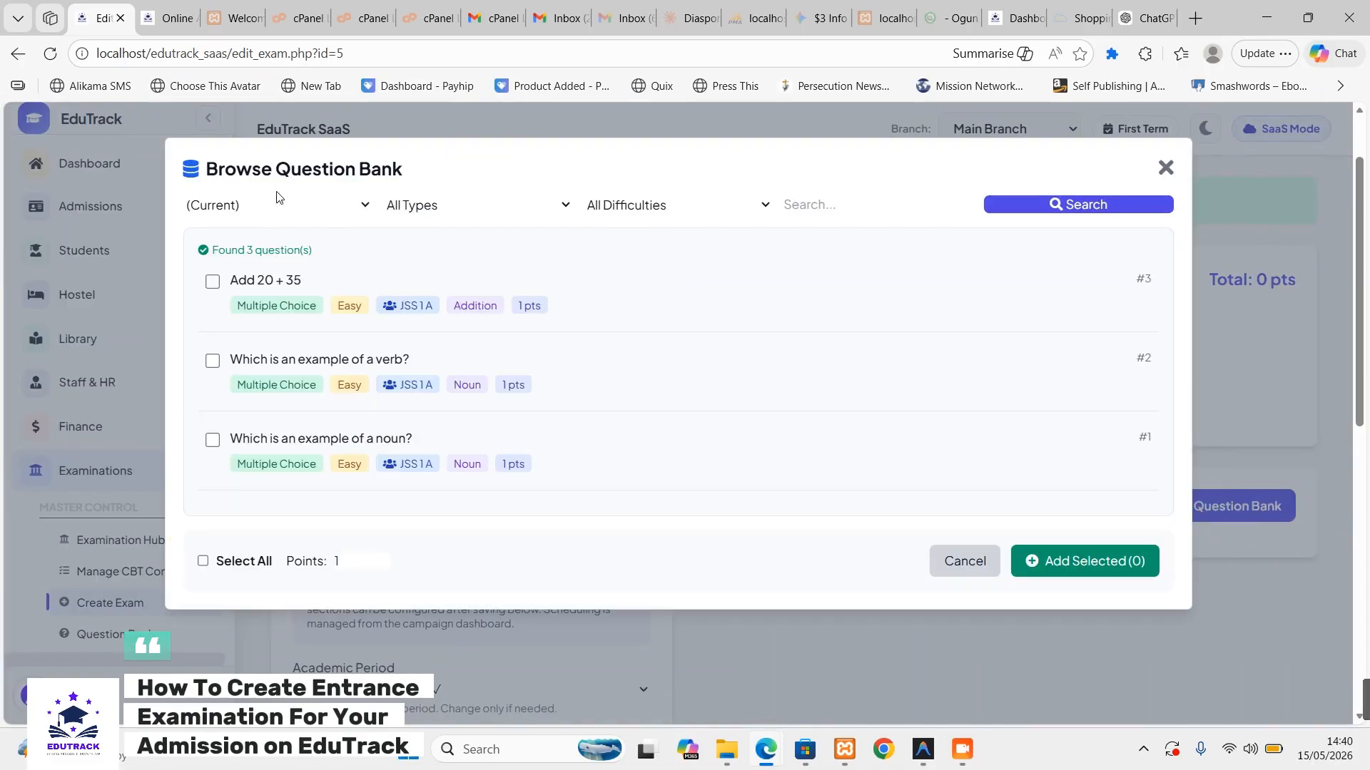
left_click(213, 281)
left_click(213, 360)
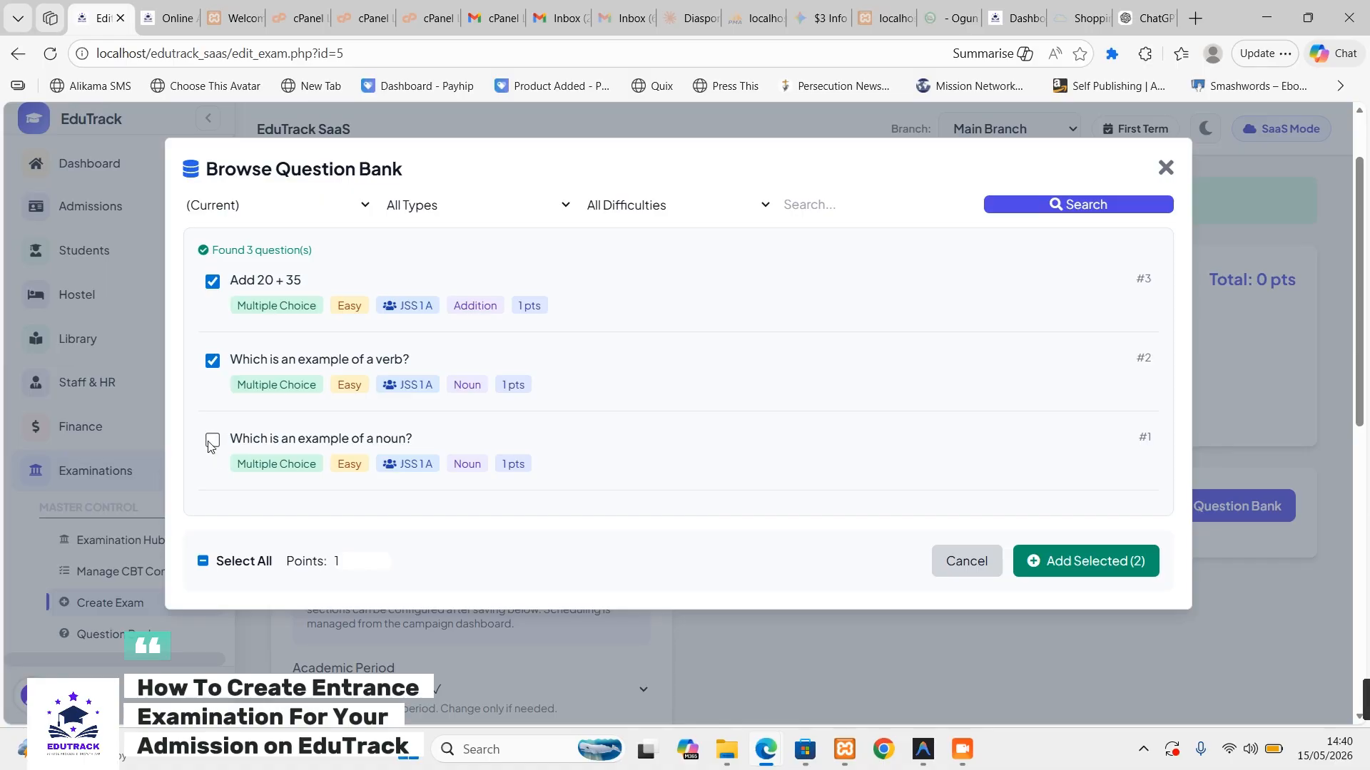
left_click(211, 439)
- Keep 1 point per question, leave the question filters unchanged and add the three selected questions to the exam
left_click(354, 559)
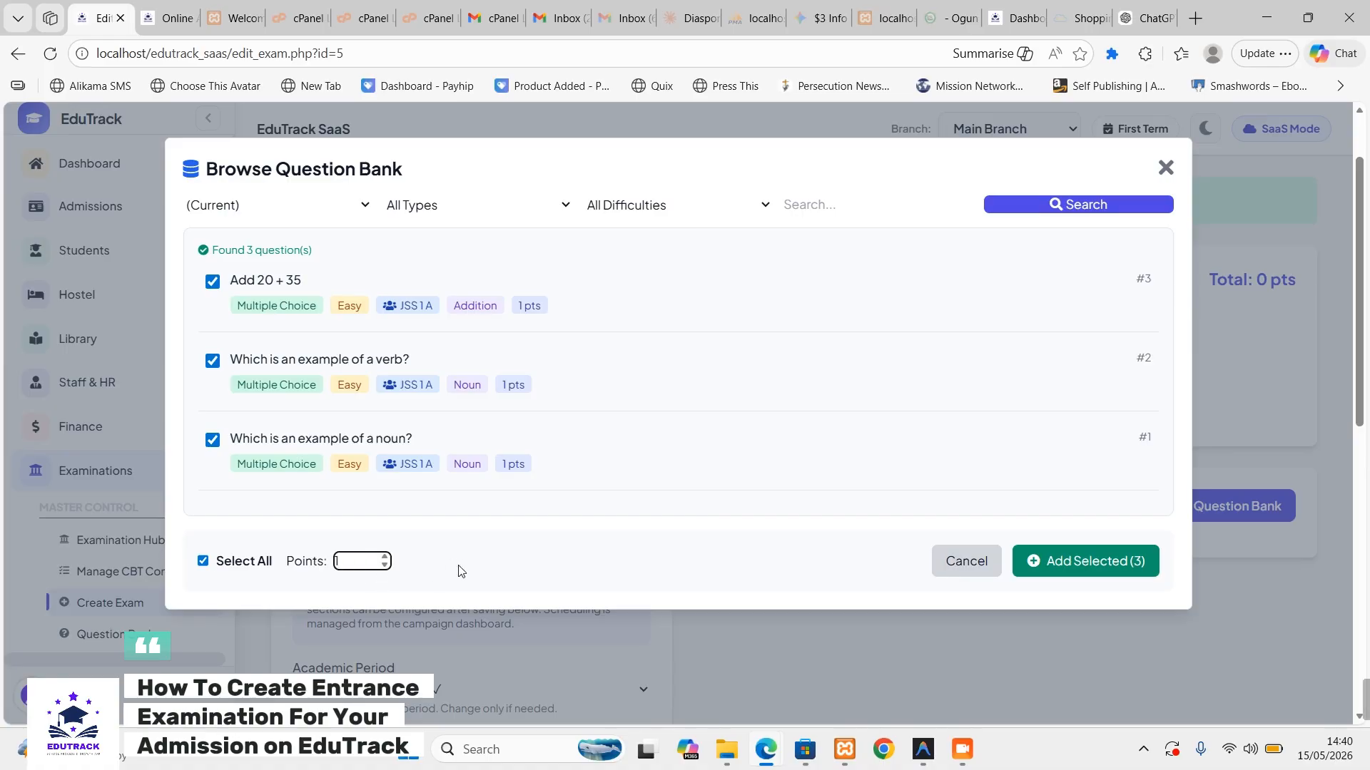
left_click(539, 570)
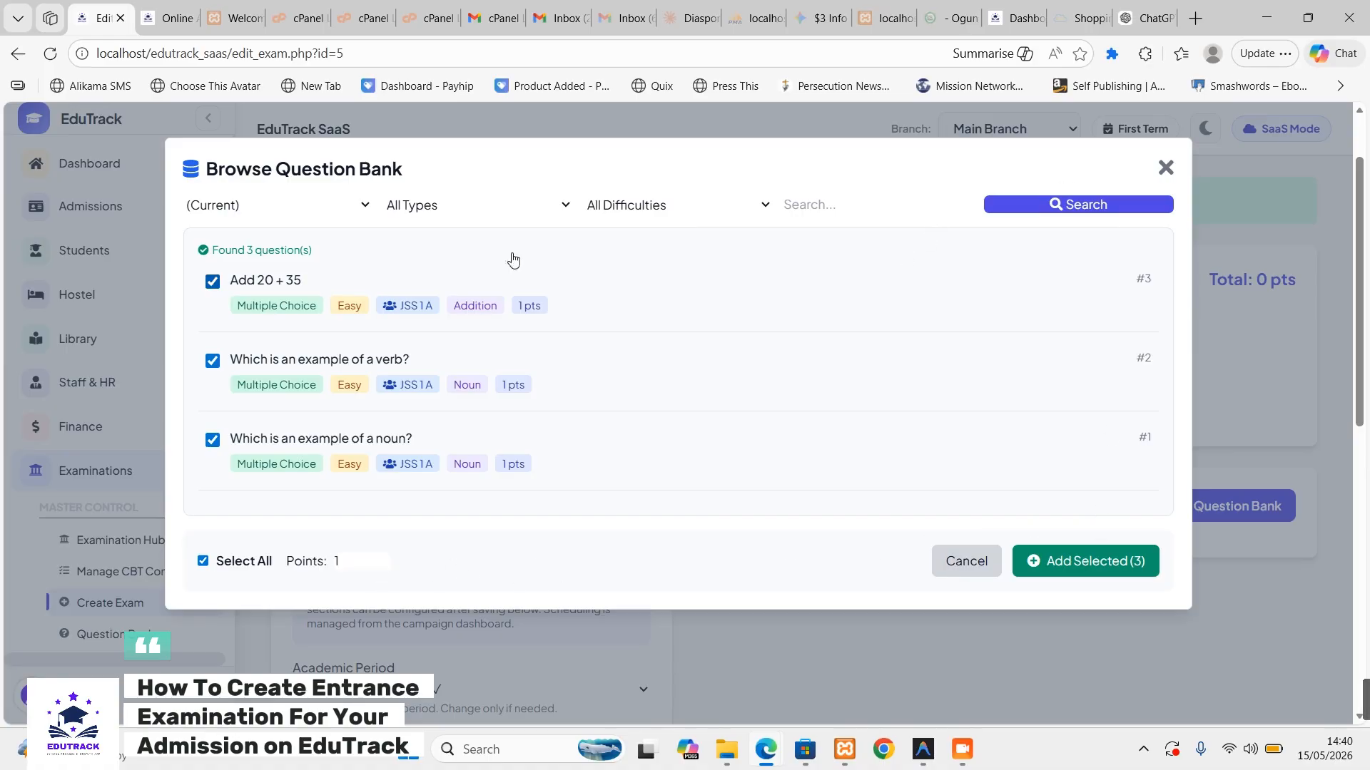
left_click(487, 213)
left_click(678, 207)
left_click(836, 207)
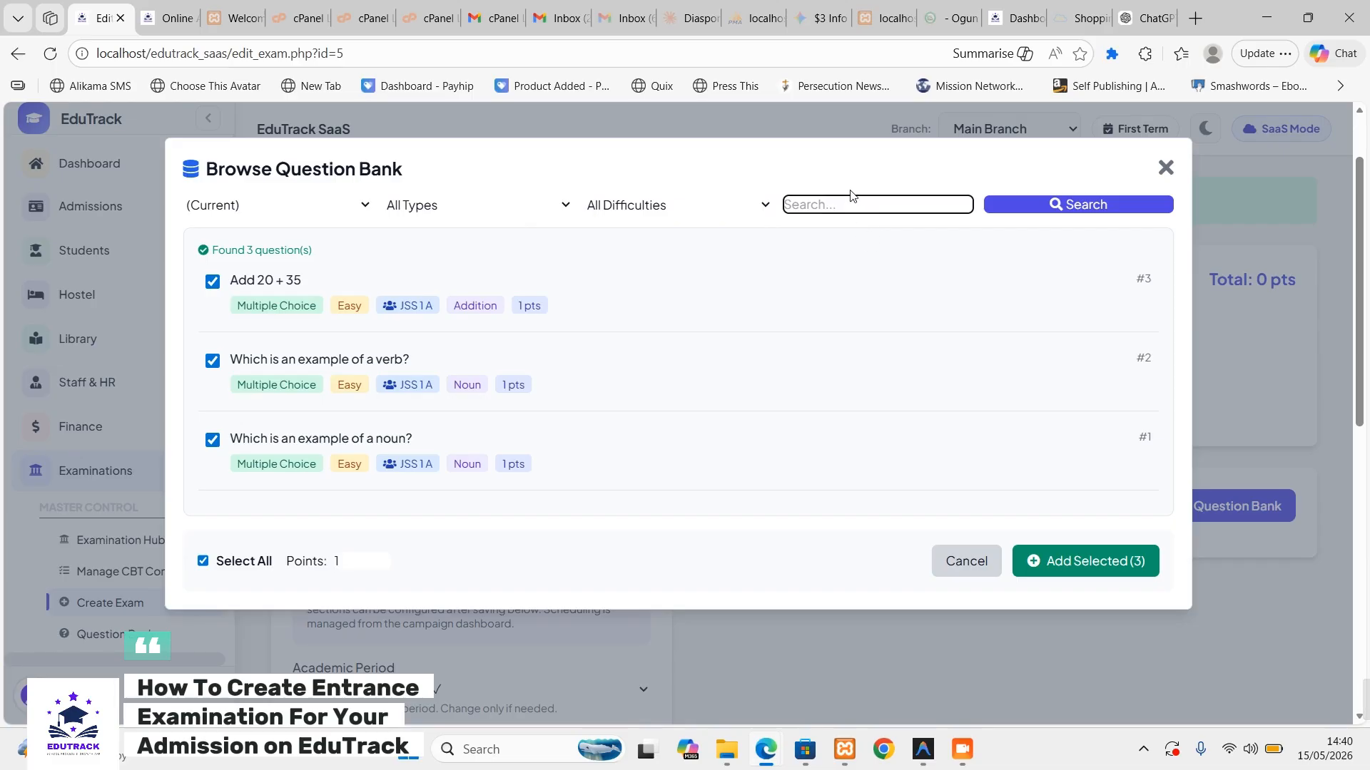
left_click(1136, 564)
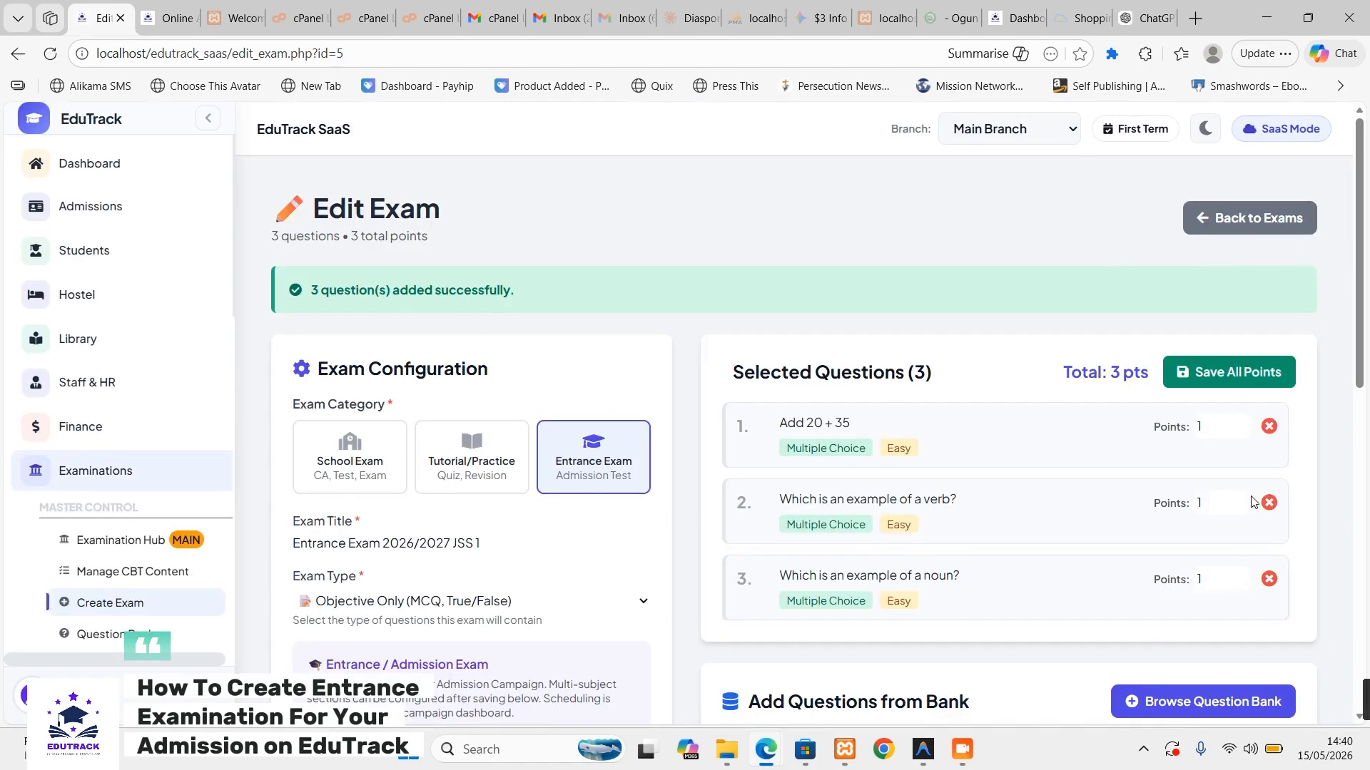
- Save the point values of all selected questions with confirmation, and update the exam
left_click(1244, 380)
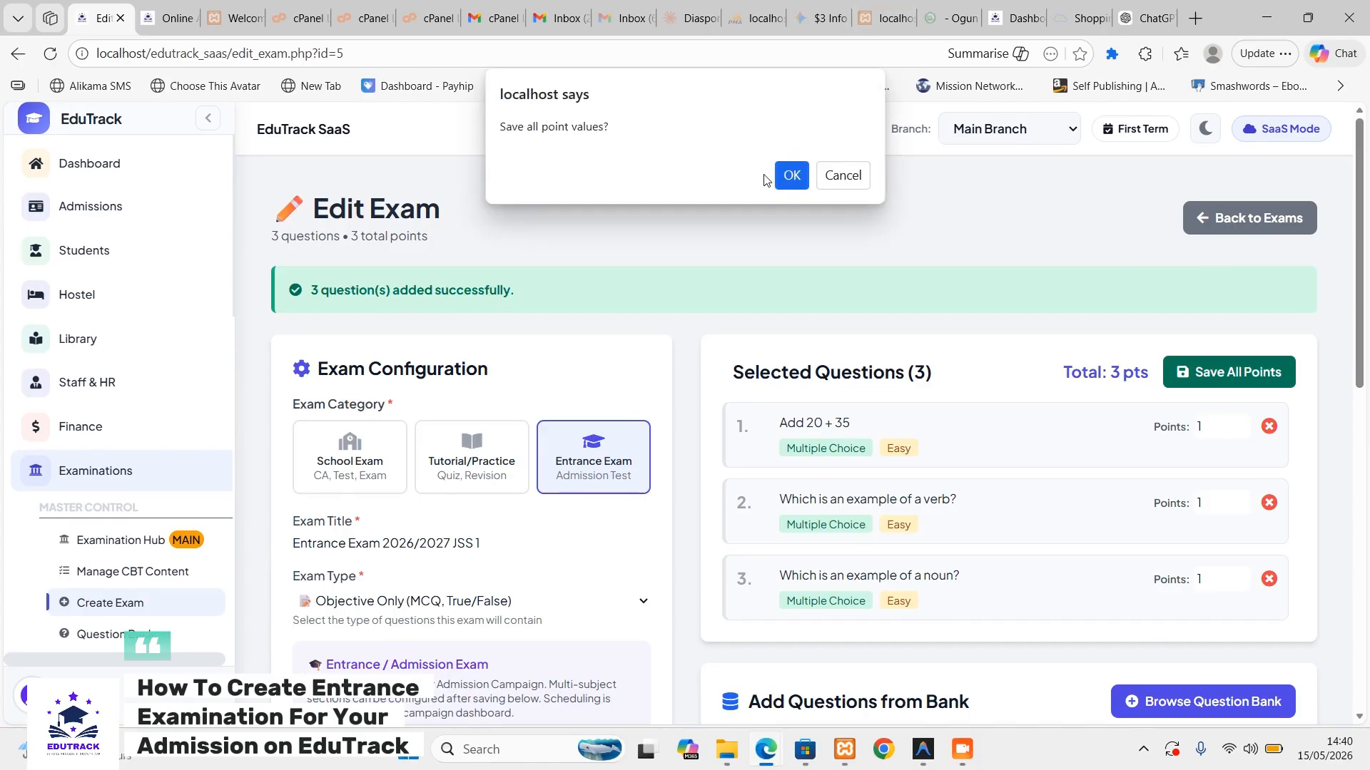
left_click(792, 166)
scroll(897, 422, "down", 10)
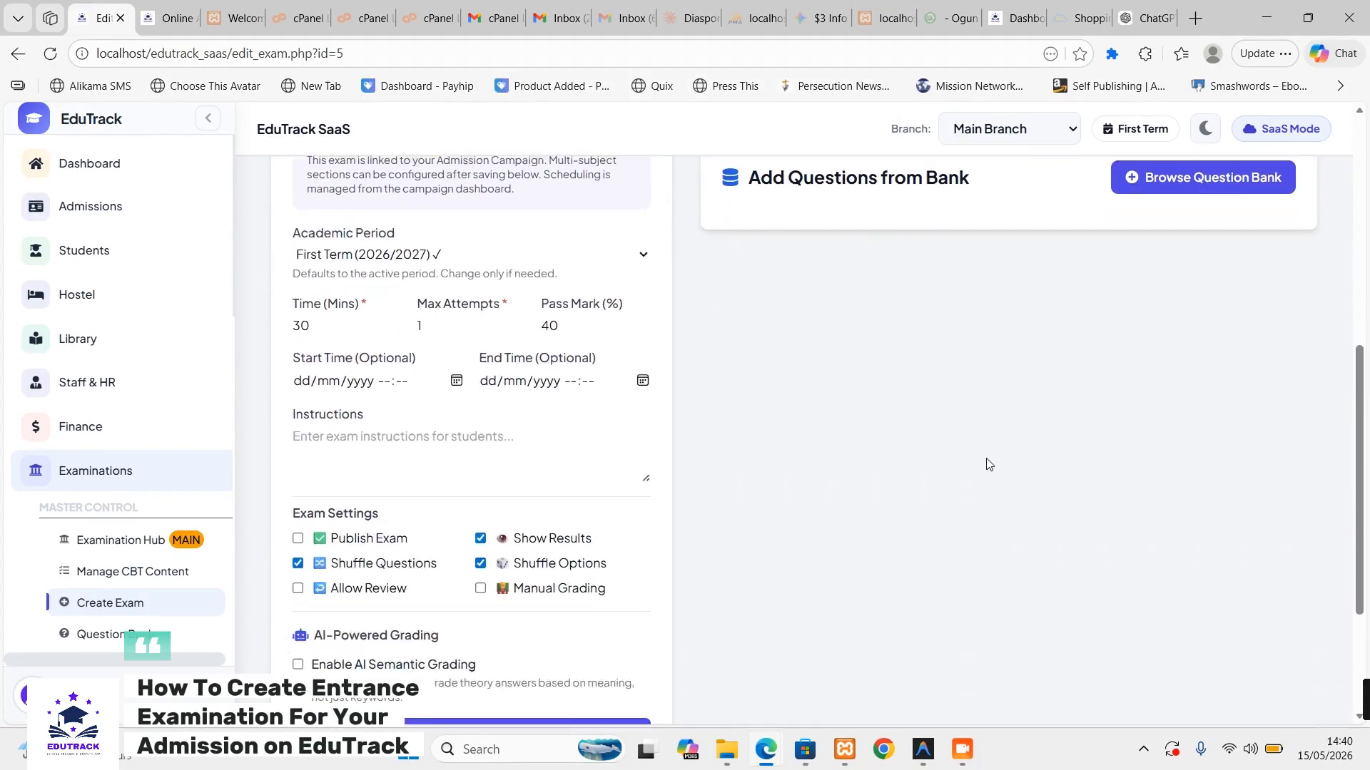
left_click(517, 533)
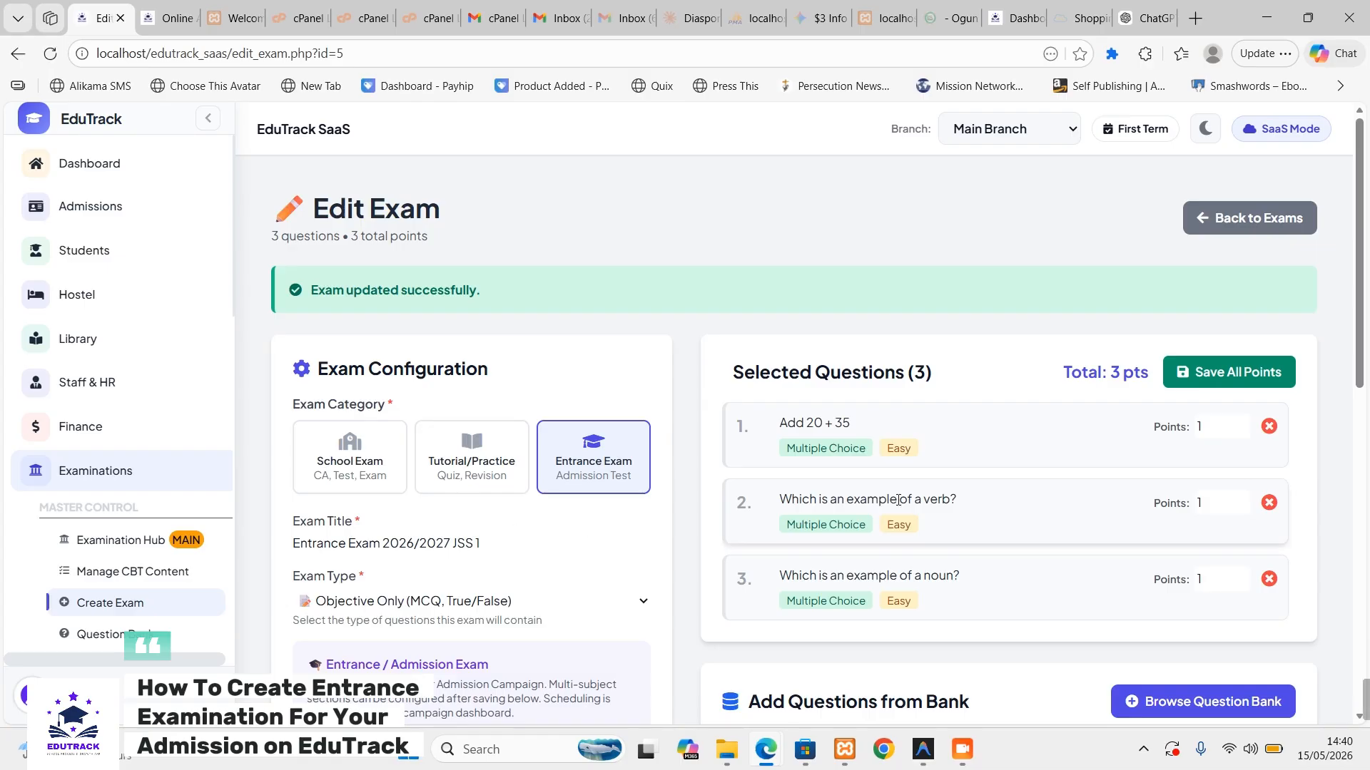
- Review the updated exam and examine the entrance exams listed in the Examination Hub, including their status
scroll(926, 523, "down", 1)
scroll(974, 532, "down", 4)
scroll(979, 533, "up", 5)
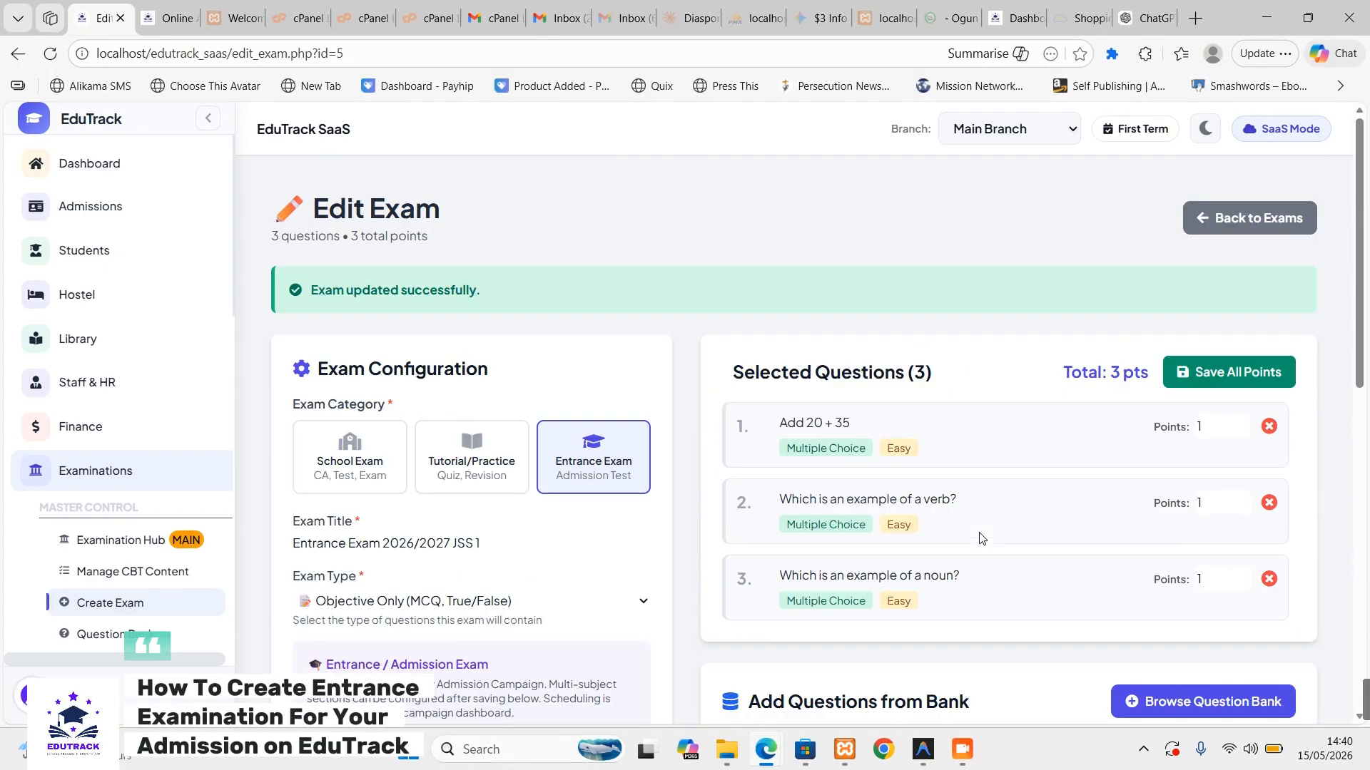
left_click(146, 548)
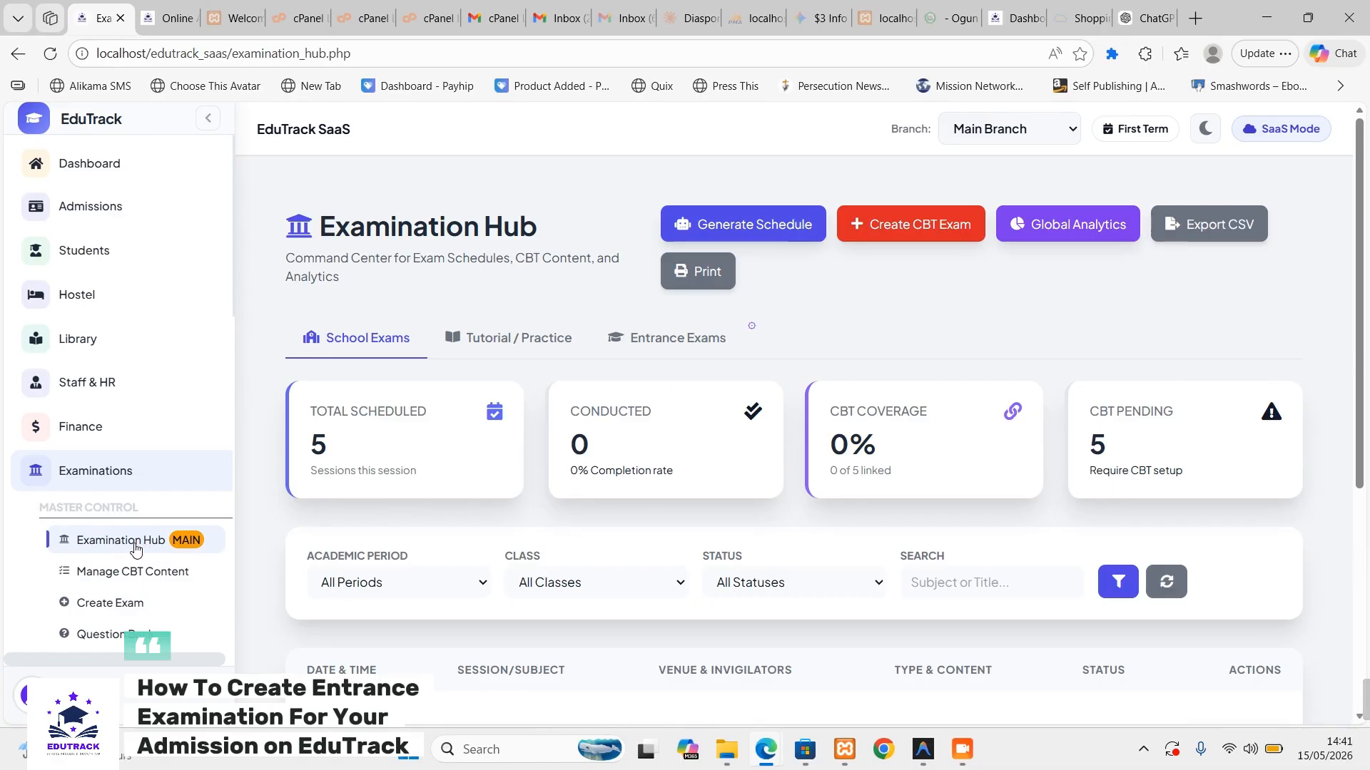
left_click(644, 341)
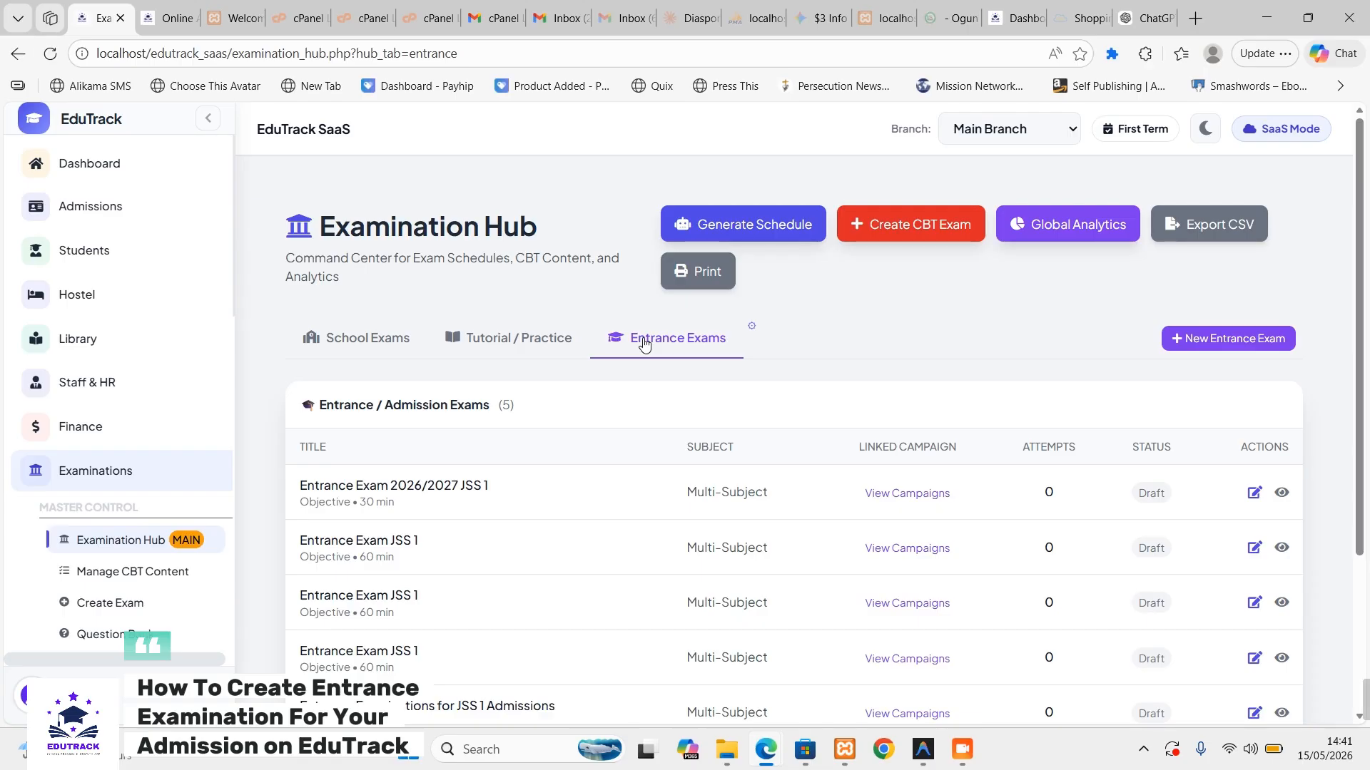
scroll(753, 438, "down", 3)
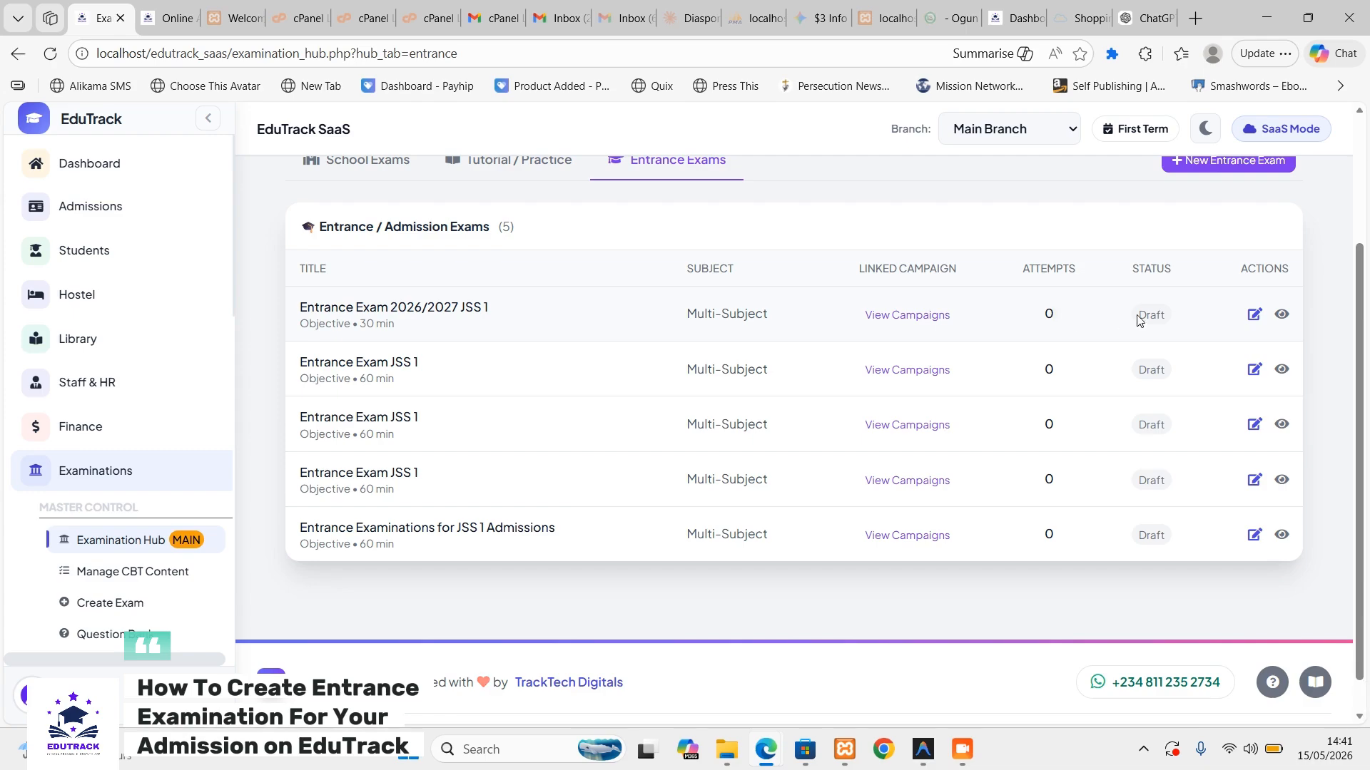
- View the Entrance Exam 2026/2027 JSS 1 entry in the exam management list, and return to the entrance exams
left_click(1282, 316)
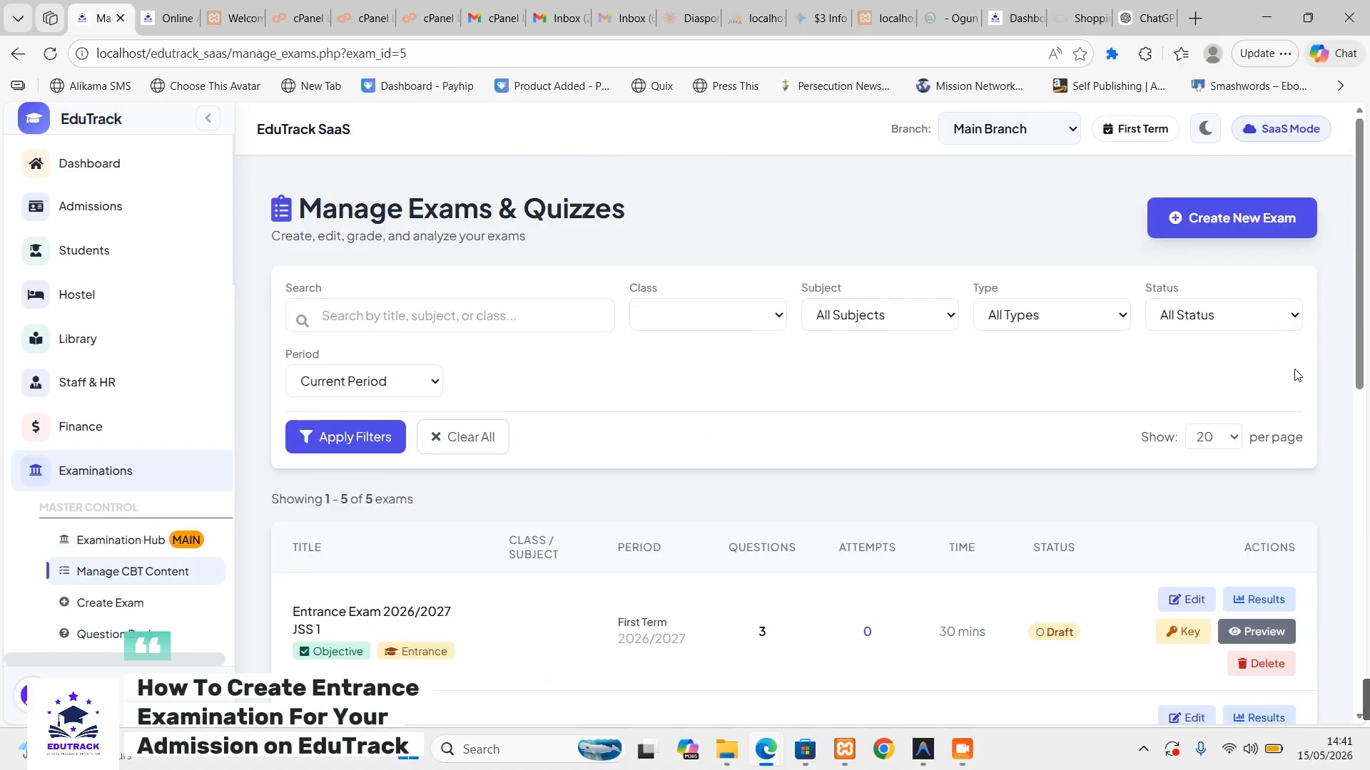
scroll(1284, 392, "down", 2)
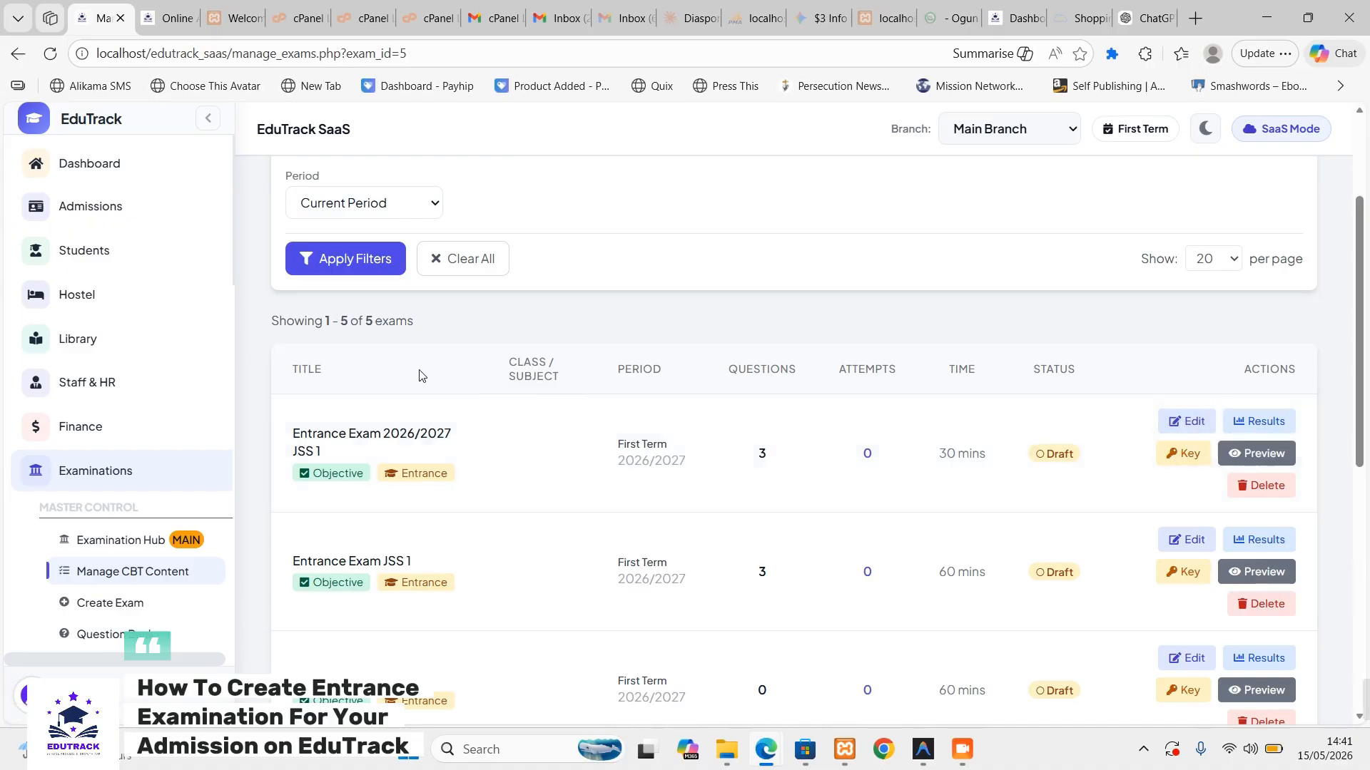
scroll(419, 376, "up", 3)
left_click(18, 61)
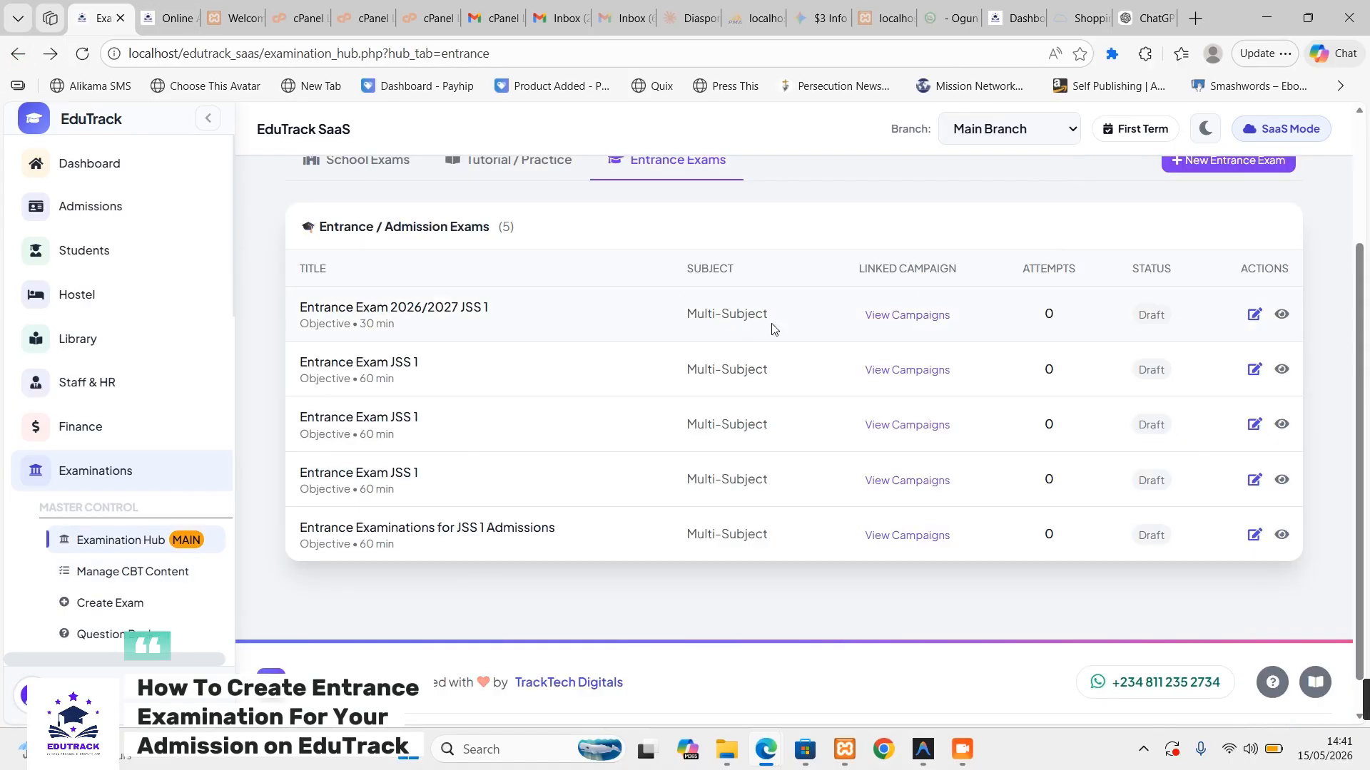
- Open the JSS 1 Admission campaign for editing and link it to Entrance Exam 2026/2027 JSS 1
left_click(906, 316)
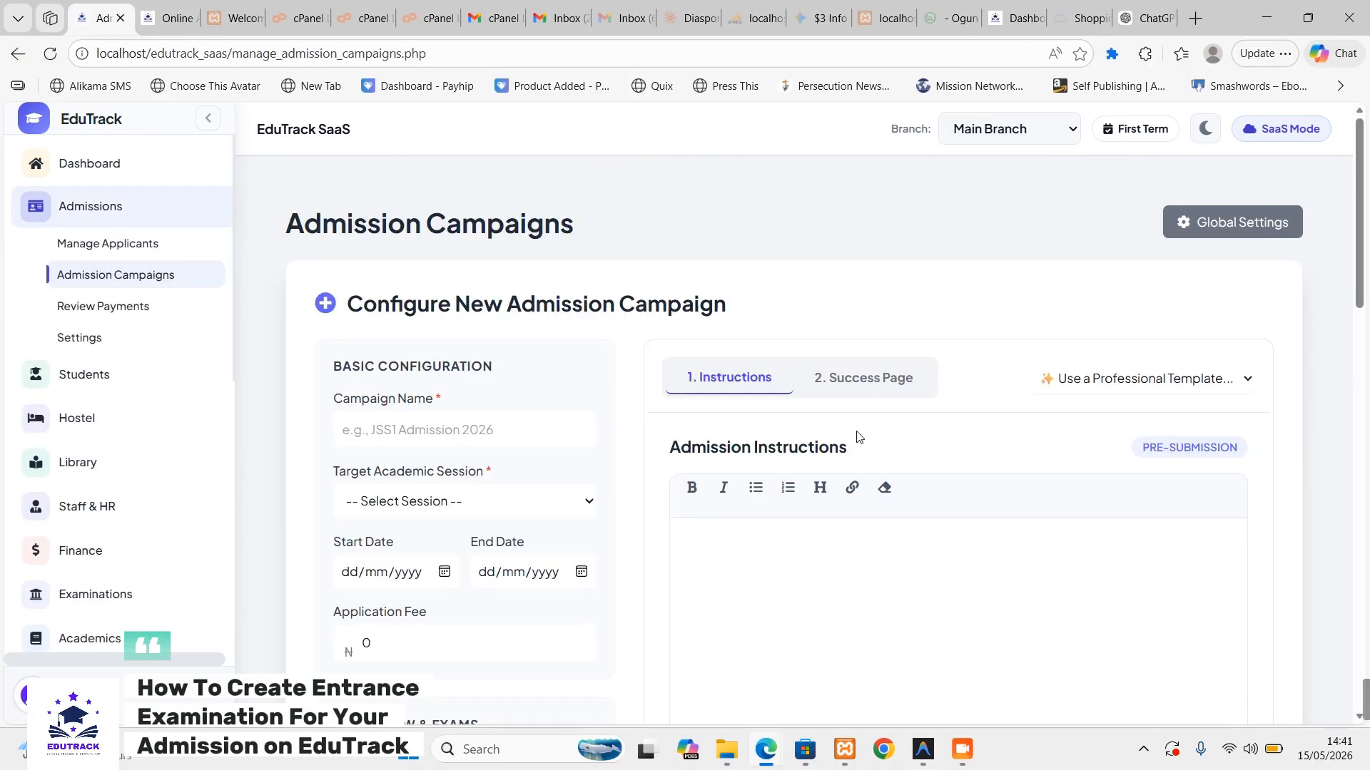
scroll(645, 437, "down", 10)
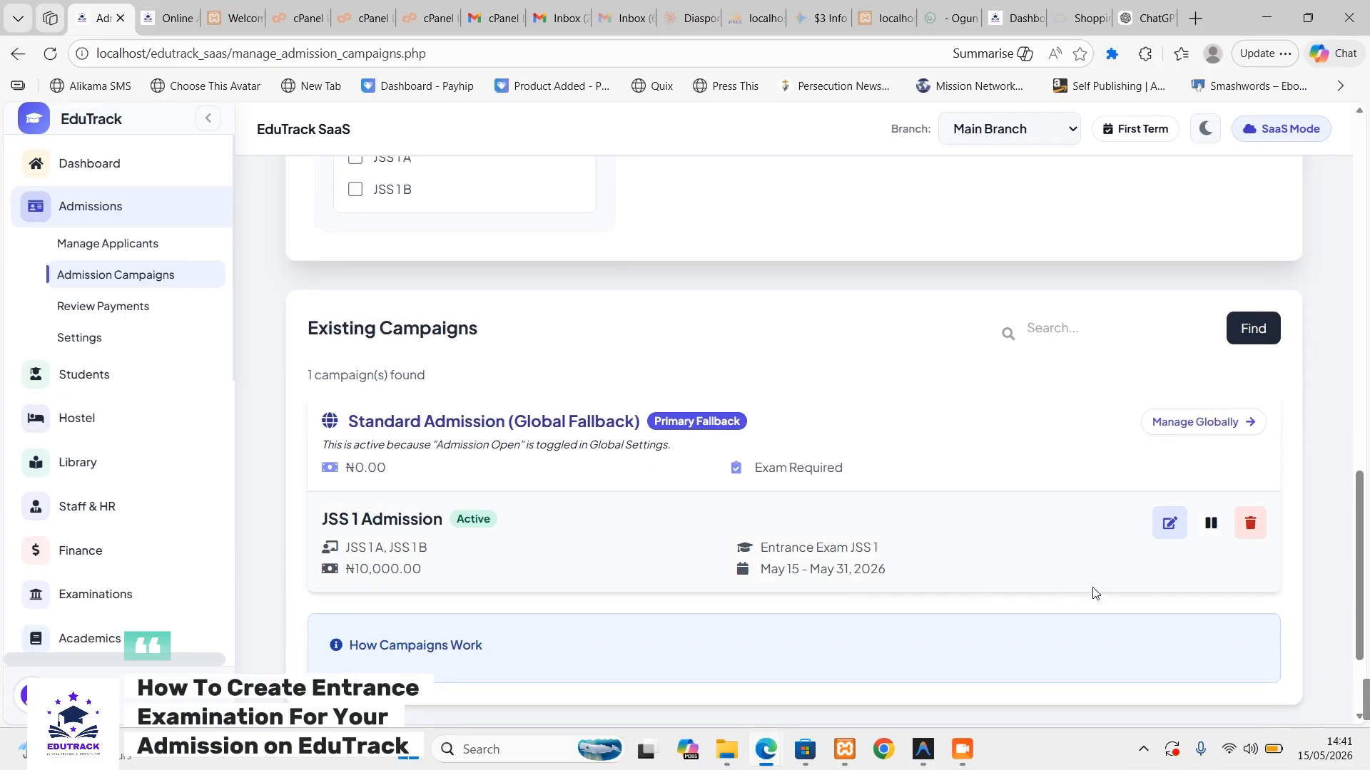
left_click(1169, 523)
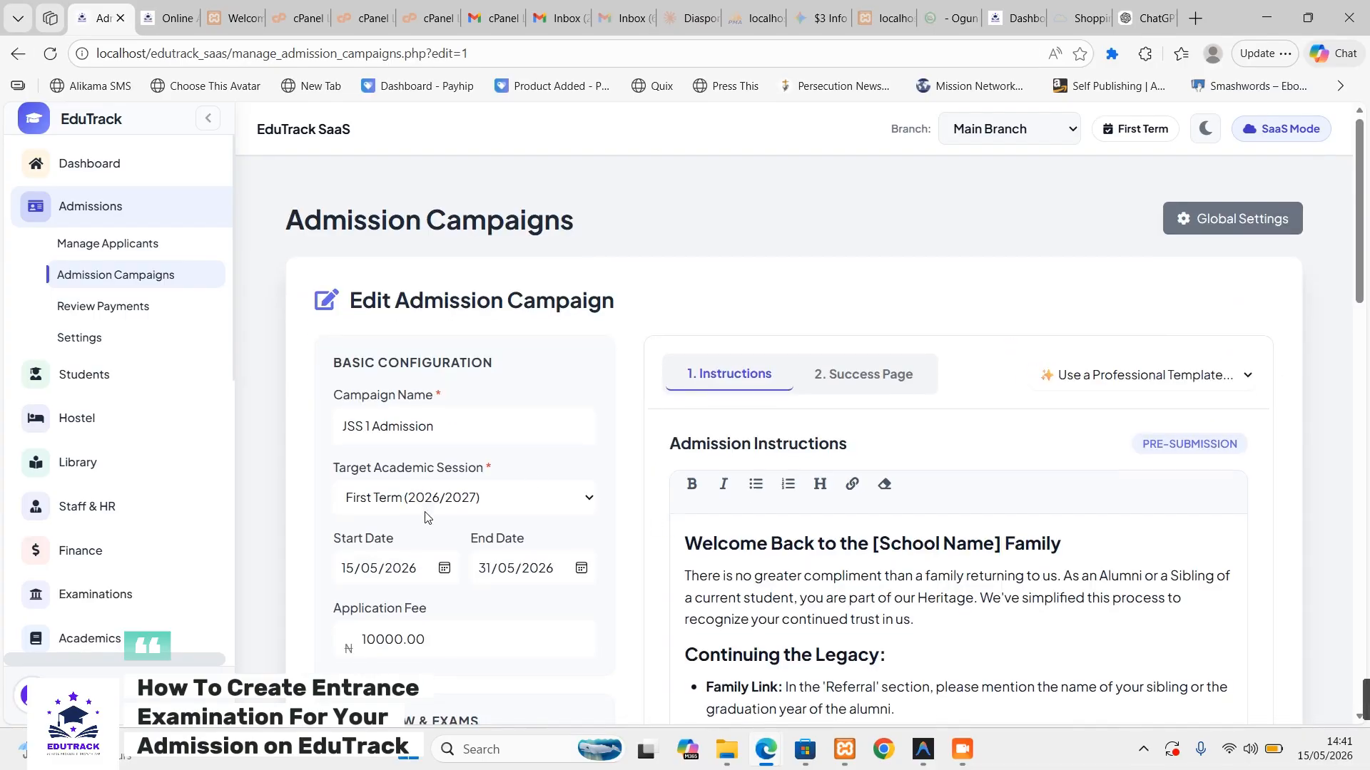
scroll(428, 520, "down", 5)
scroll(490, 618, "down", 1)
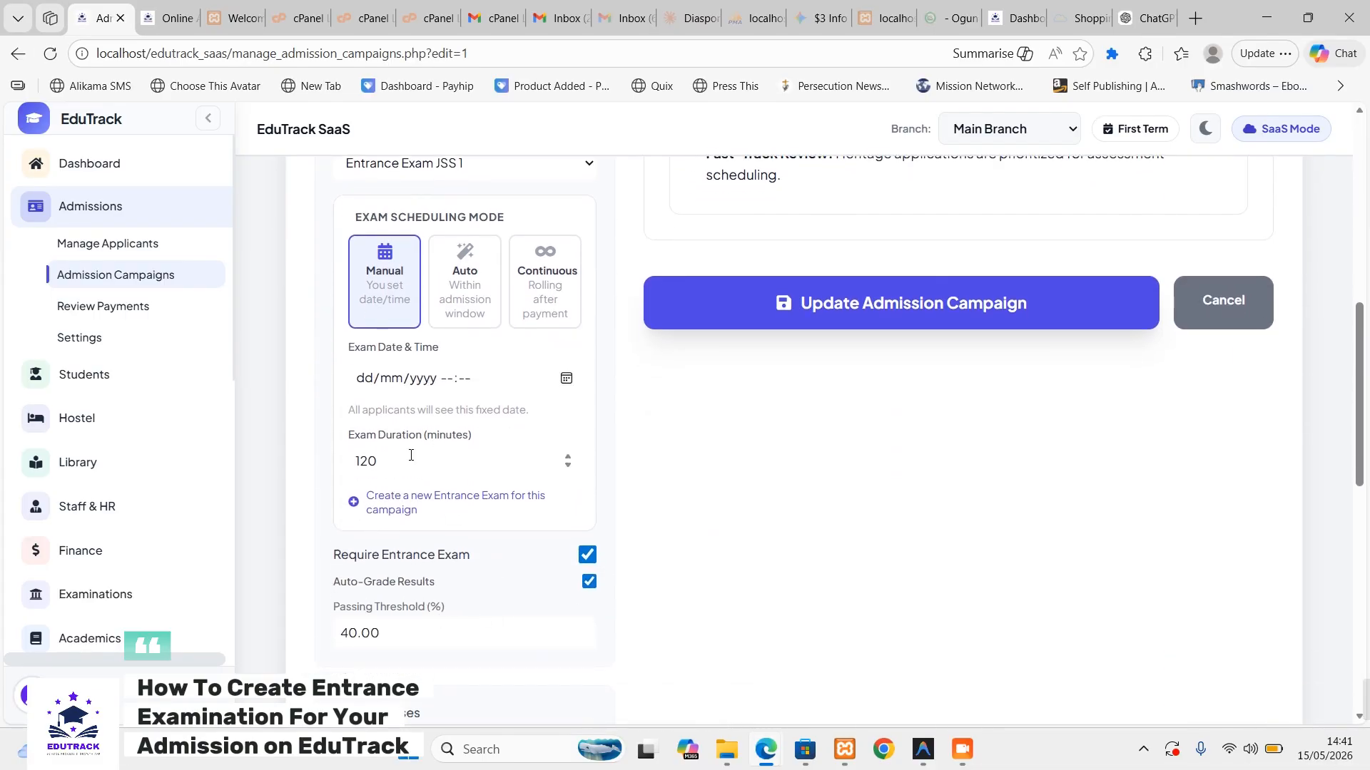
scroll(521, 378, "up", 2)
left_click(448, 341)
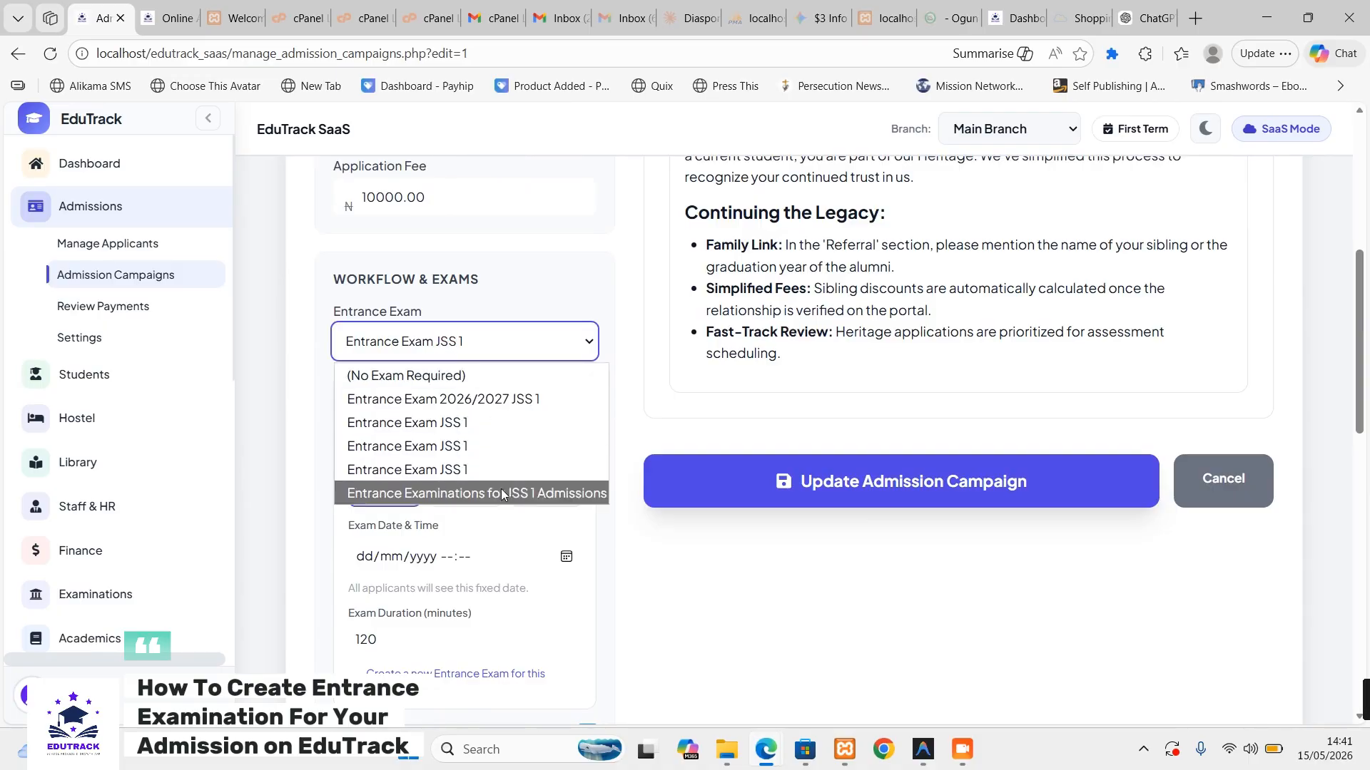
left_click(434, 400)
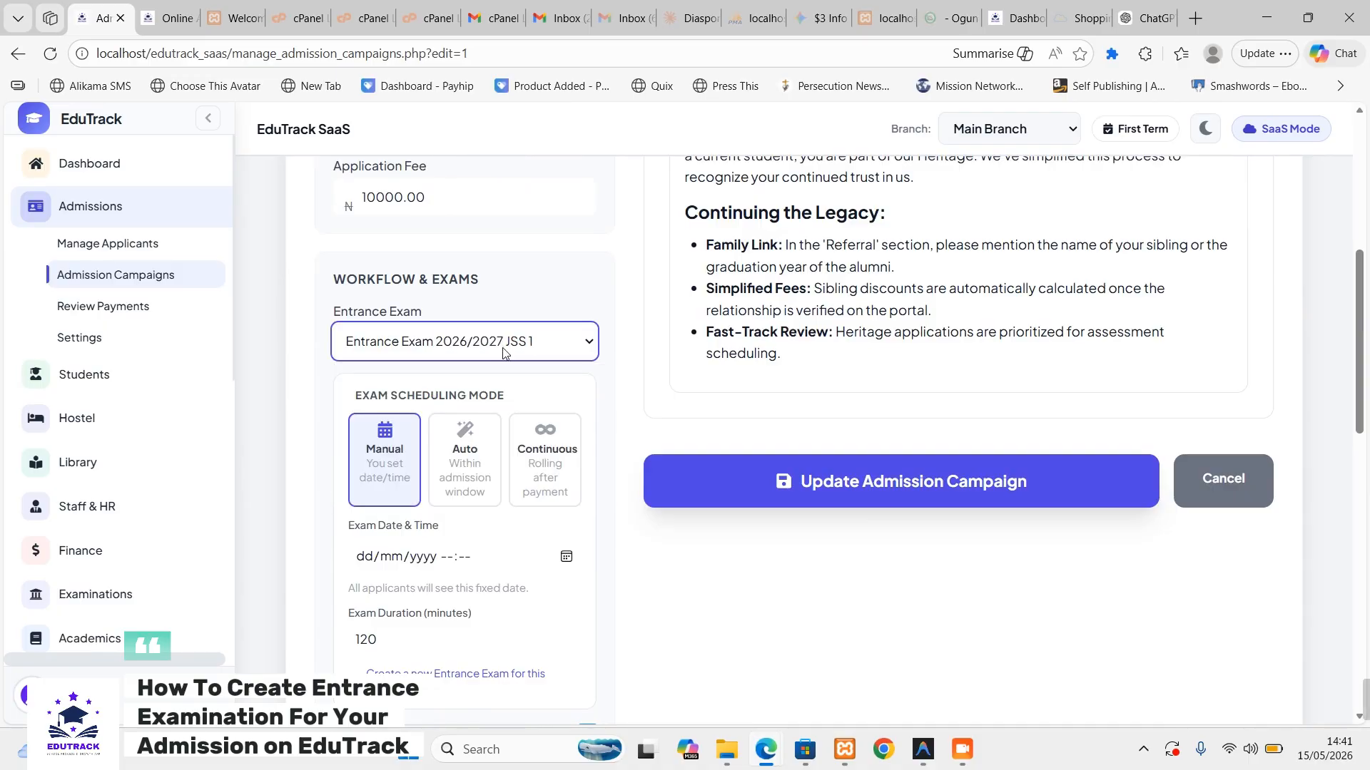
- Preview the Auto and Continuous exam scheduling modes and switch back to Manual
scroll(503, 351, "down", 2)
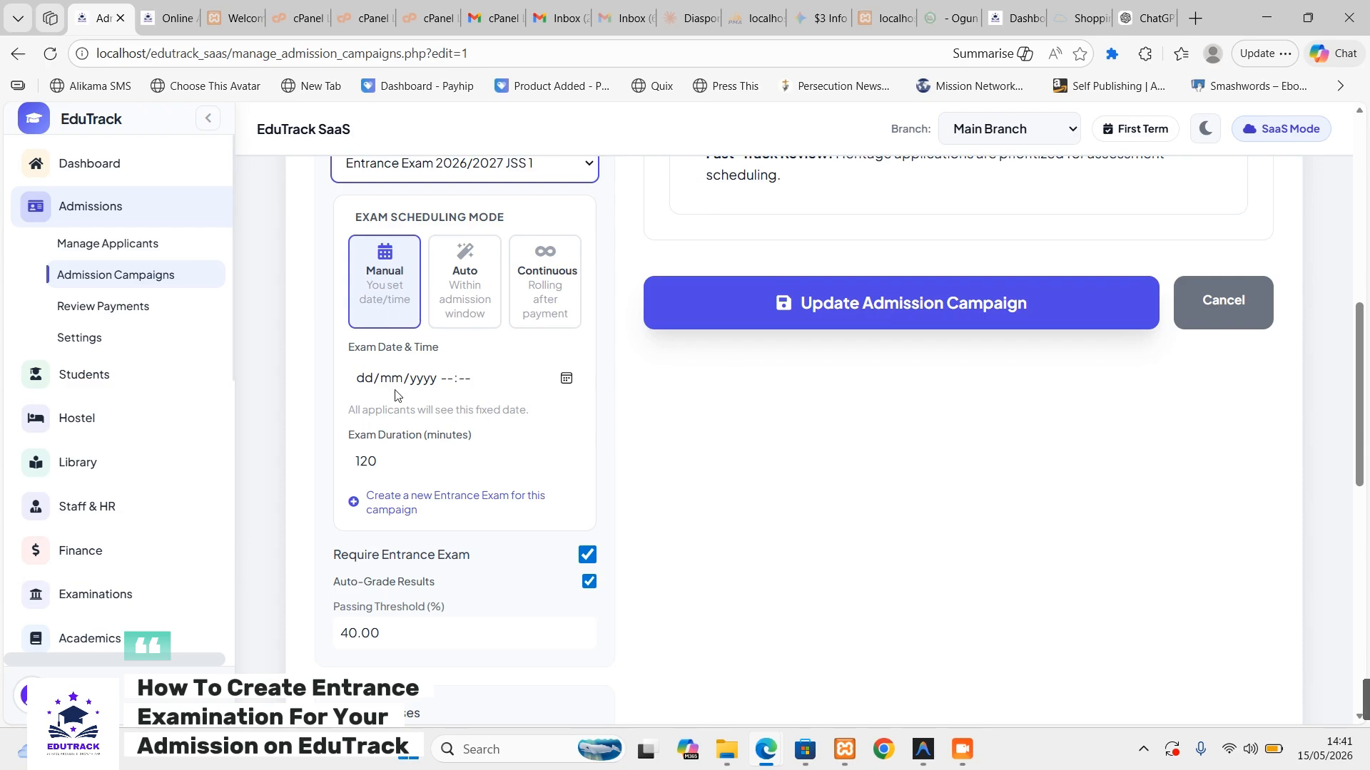
left_click(478, 313)
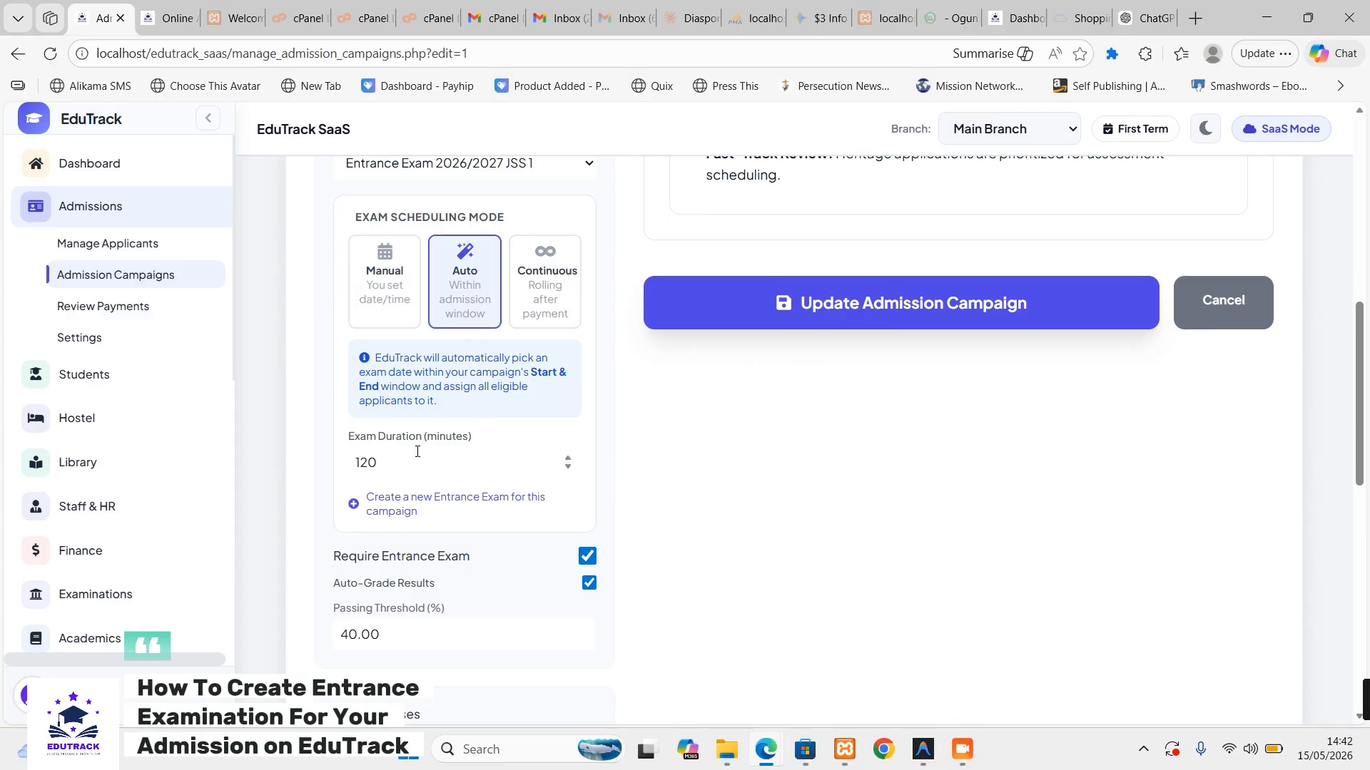
left_click(552, 312)
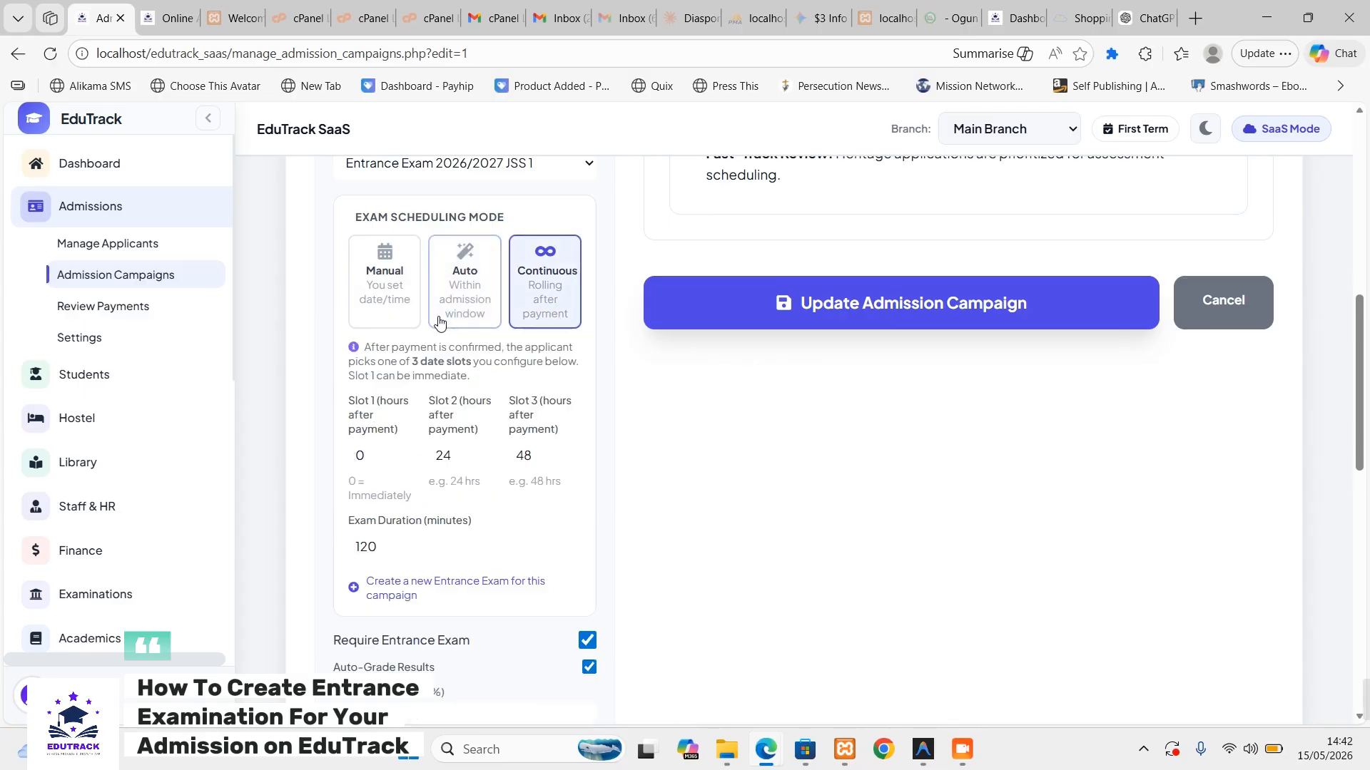
left_click(380, 303)
- Set the campaign's exam date and time to 12/06/2026 14:42
left_click(576, 378)
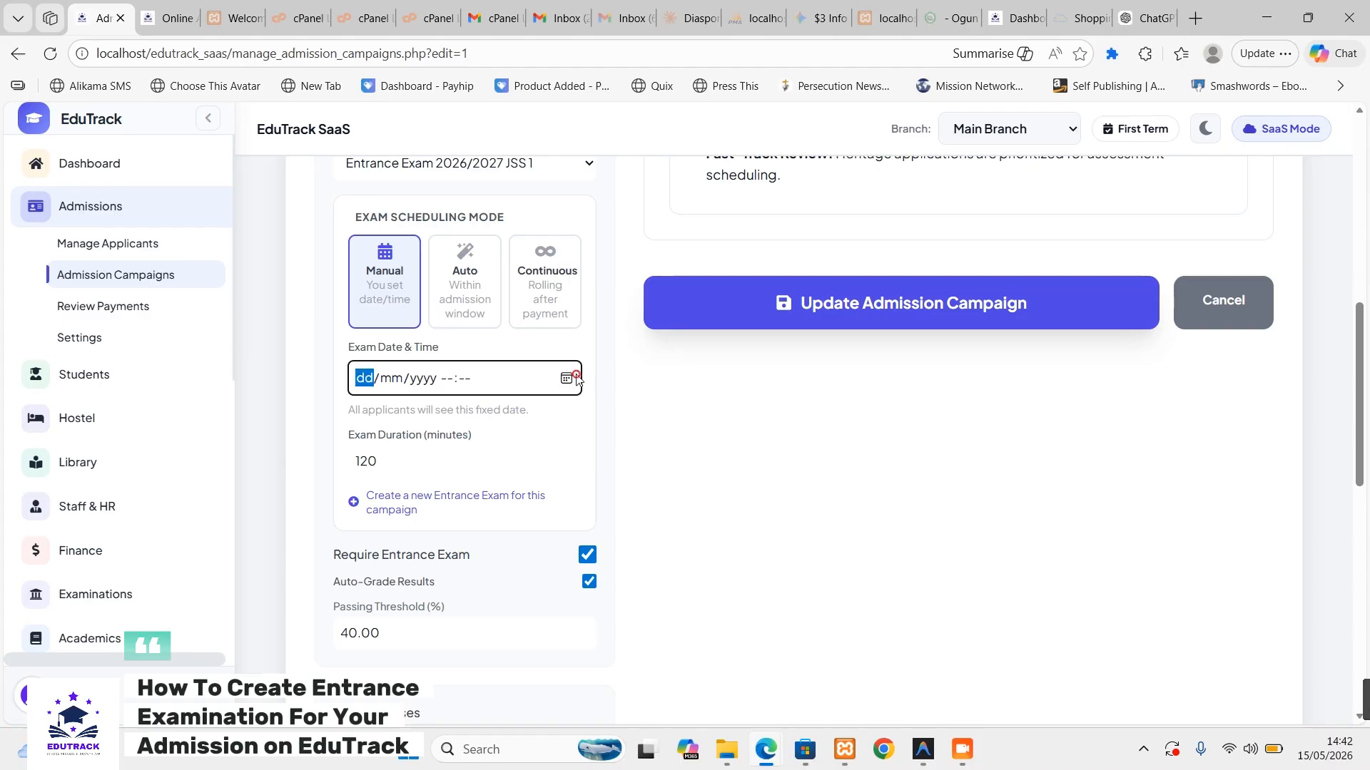
left_click(566, 379)
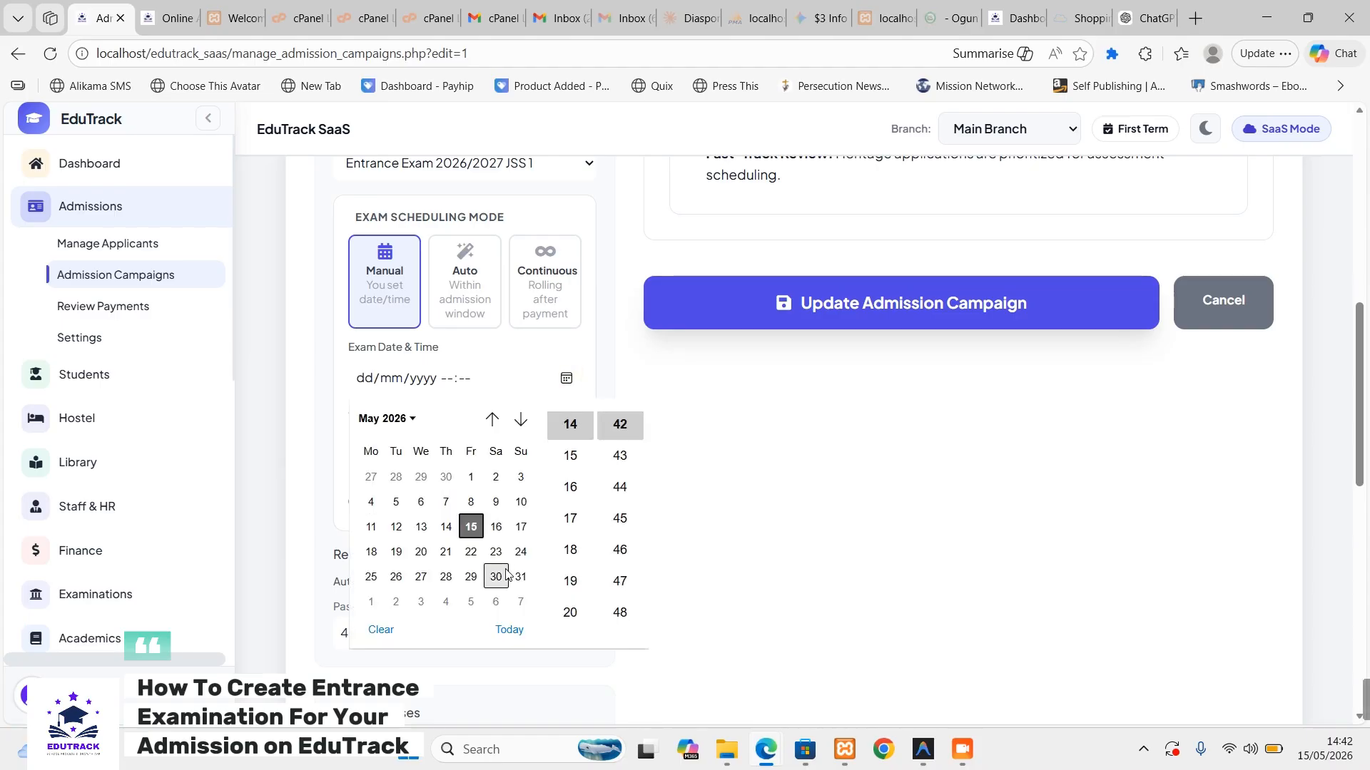
left_click(521, 419)
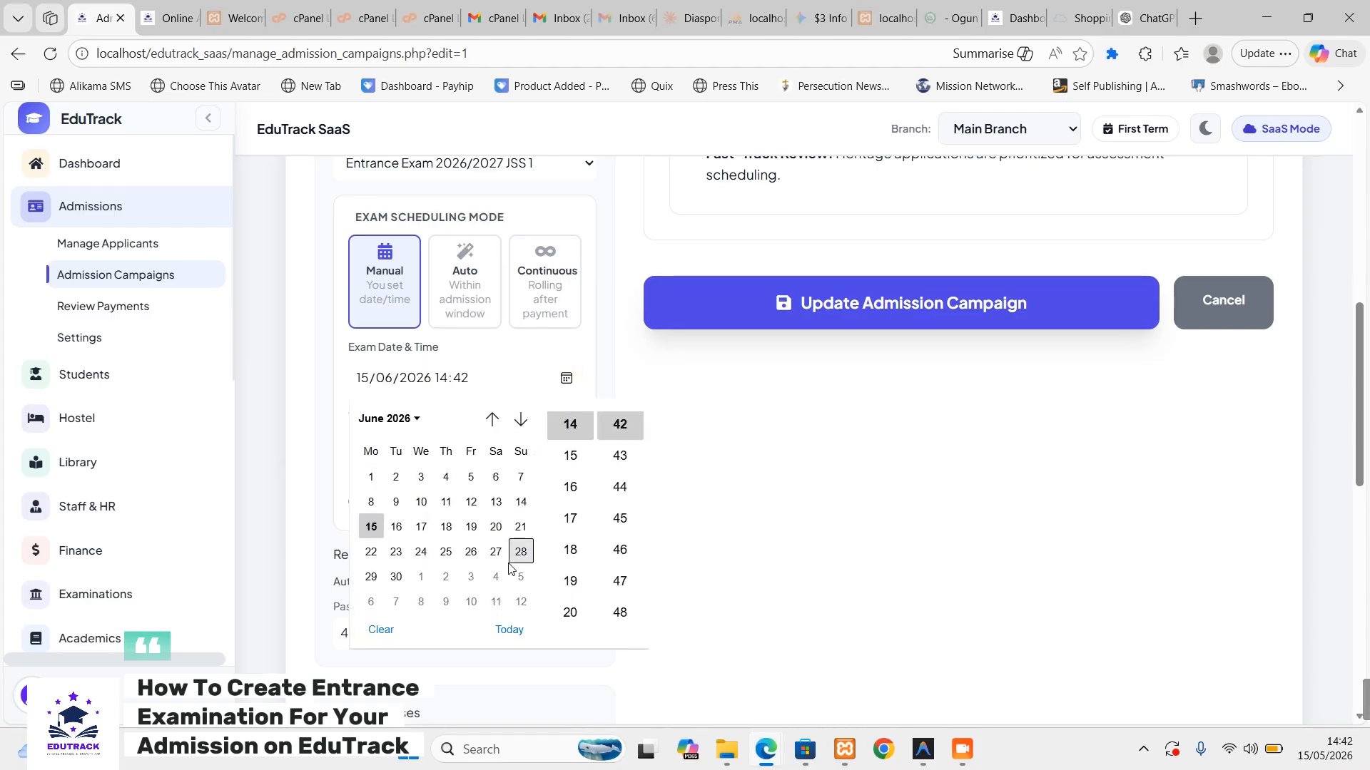
left_click(470, 502)
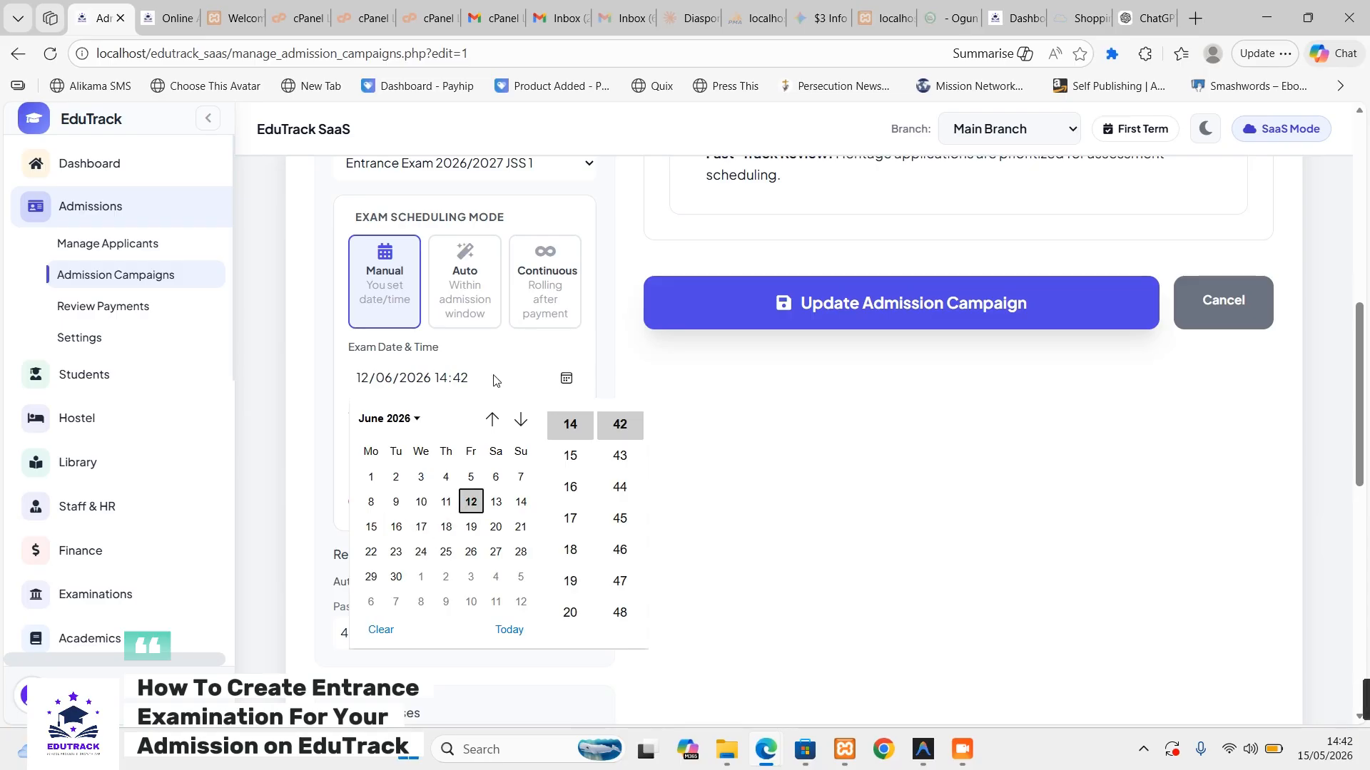
left_click(555, 349)
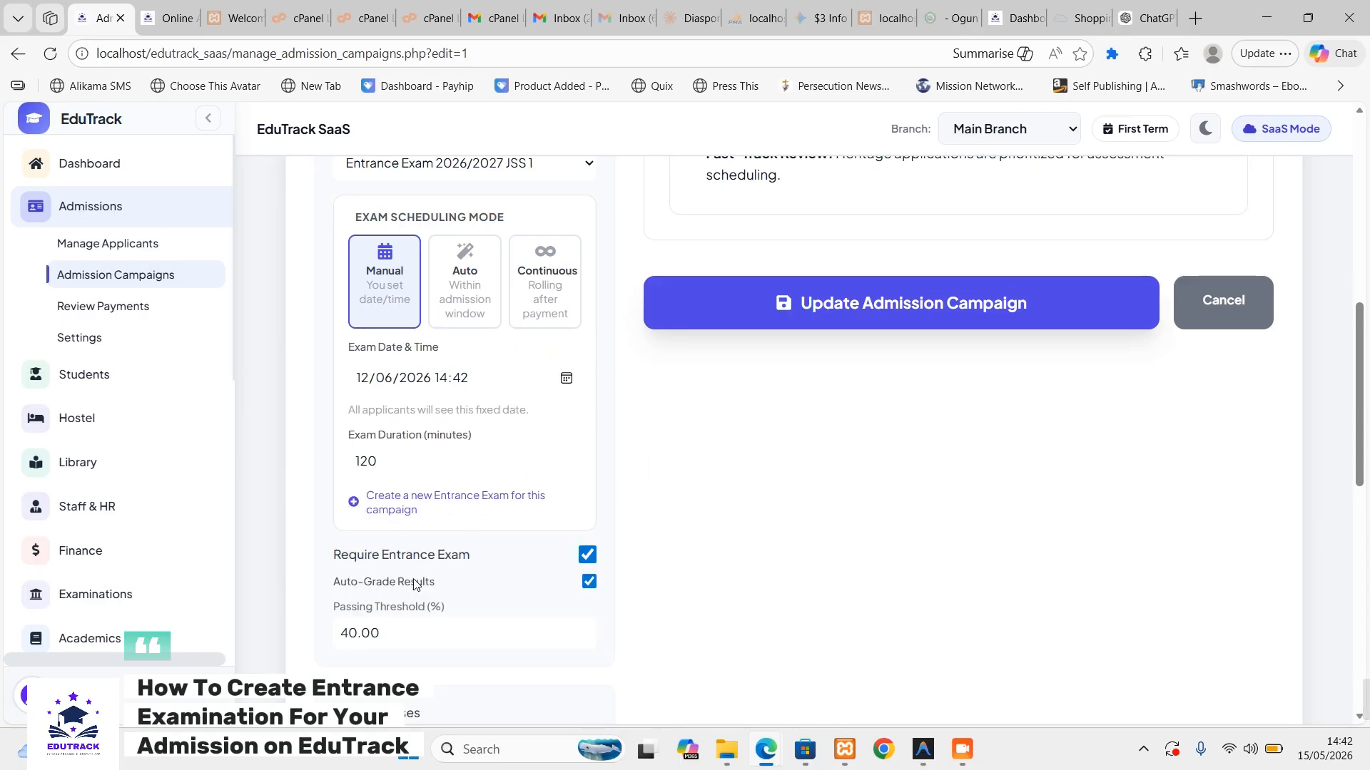
- Leave the passing threshold at 40.00% and set the exam duration to 30 minutes
left_click(421, 633)
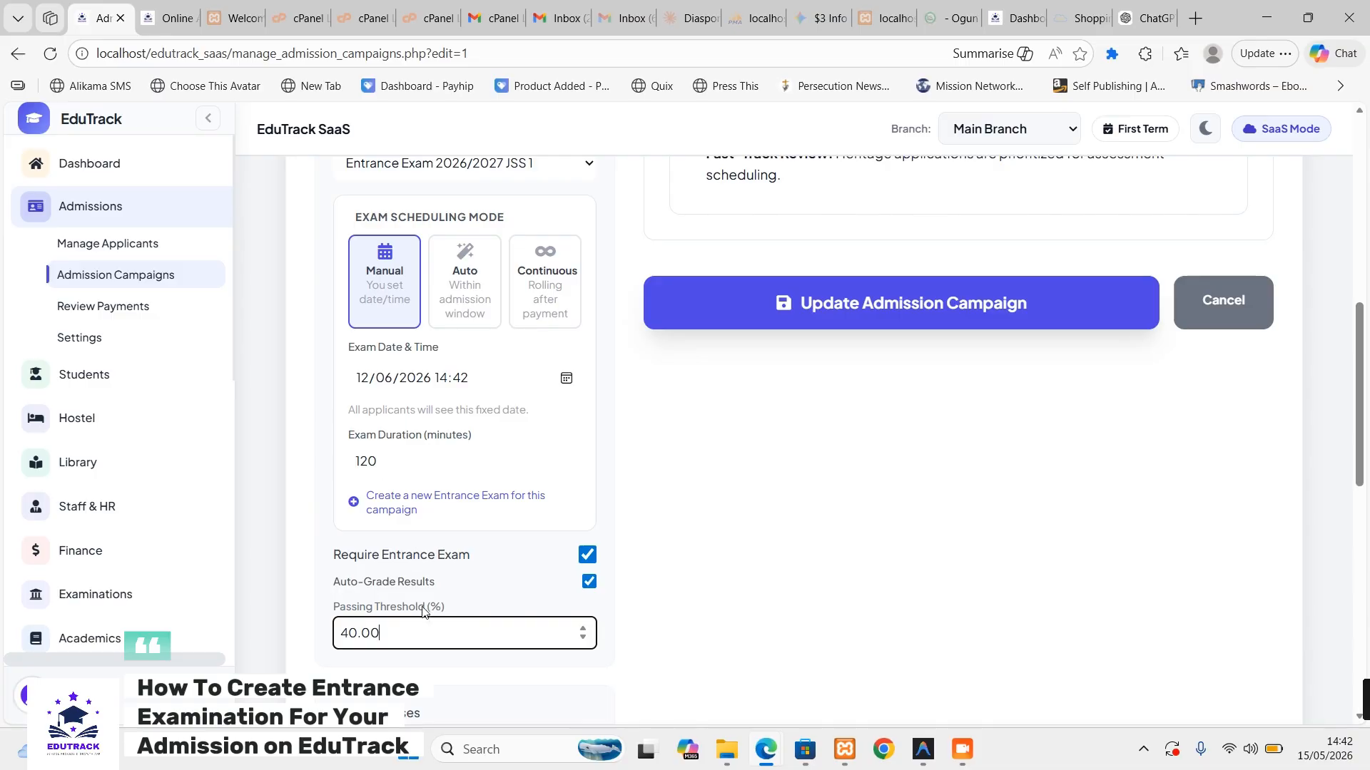
left_click_drag(405, 466, 343, 471)
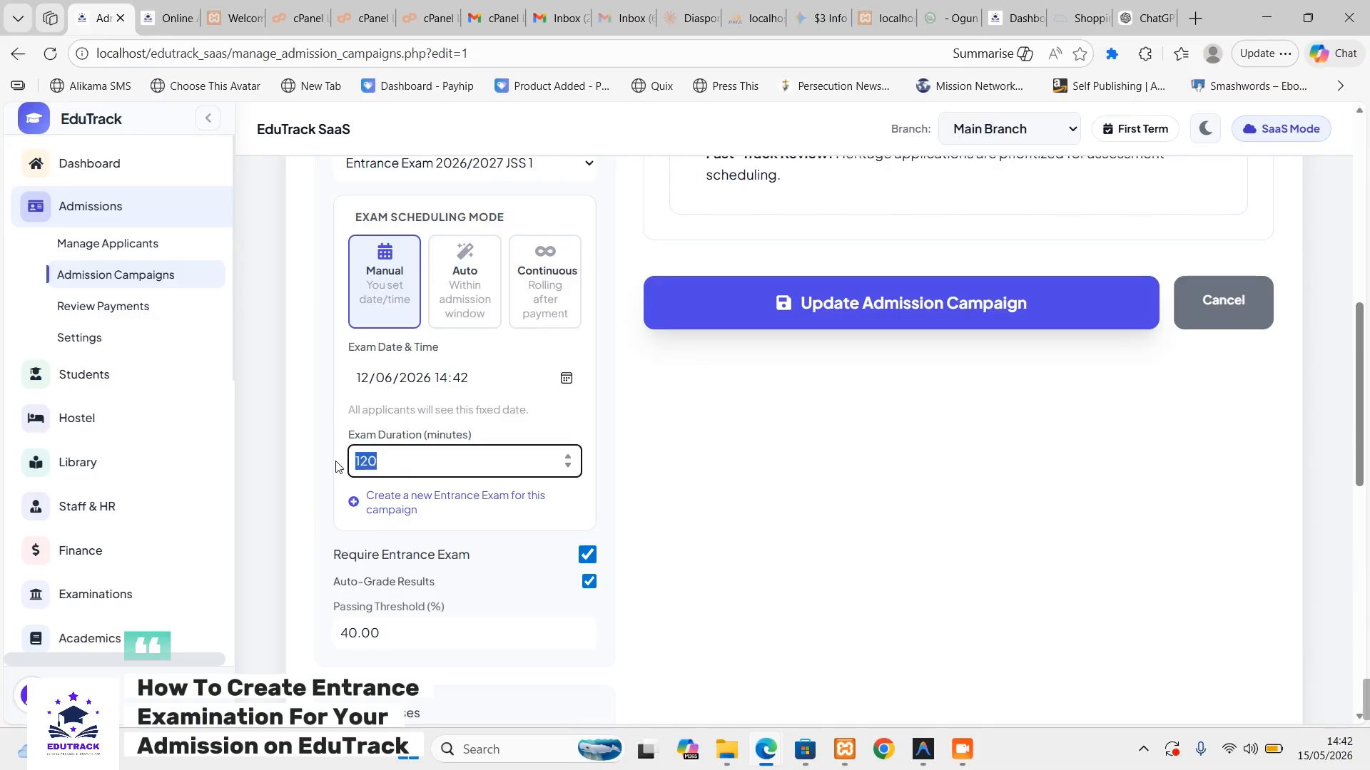
type("33")
- Check the JSS 1 A and JSS 1 B target classes and update the admission campaign
scroll(468, 596, "down", 4)
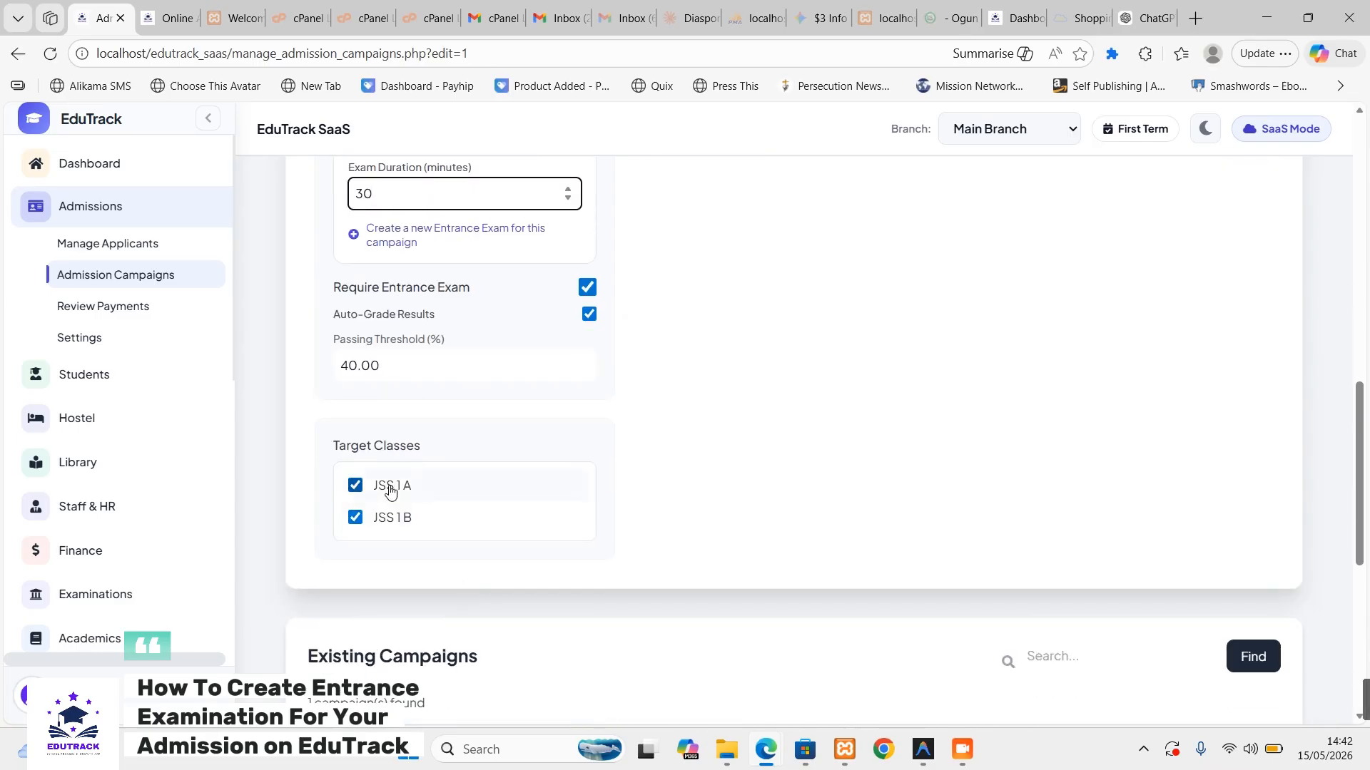
scroll(716, 434, "up", 5)
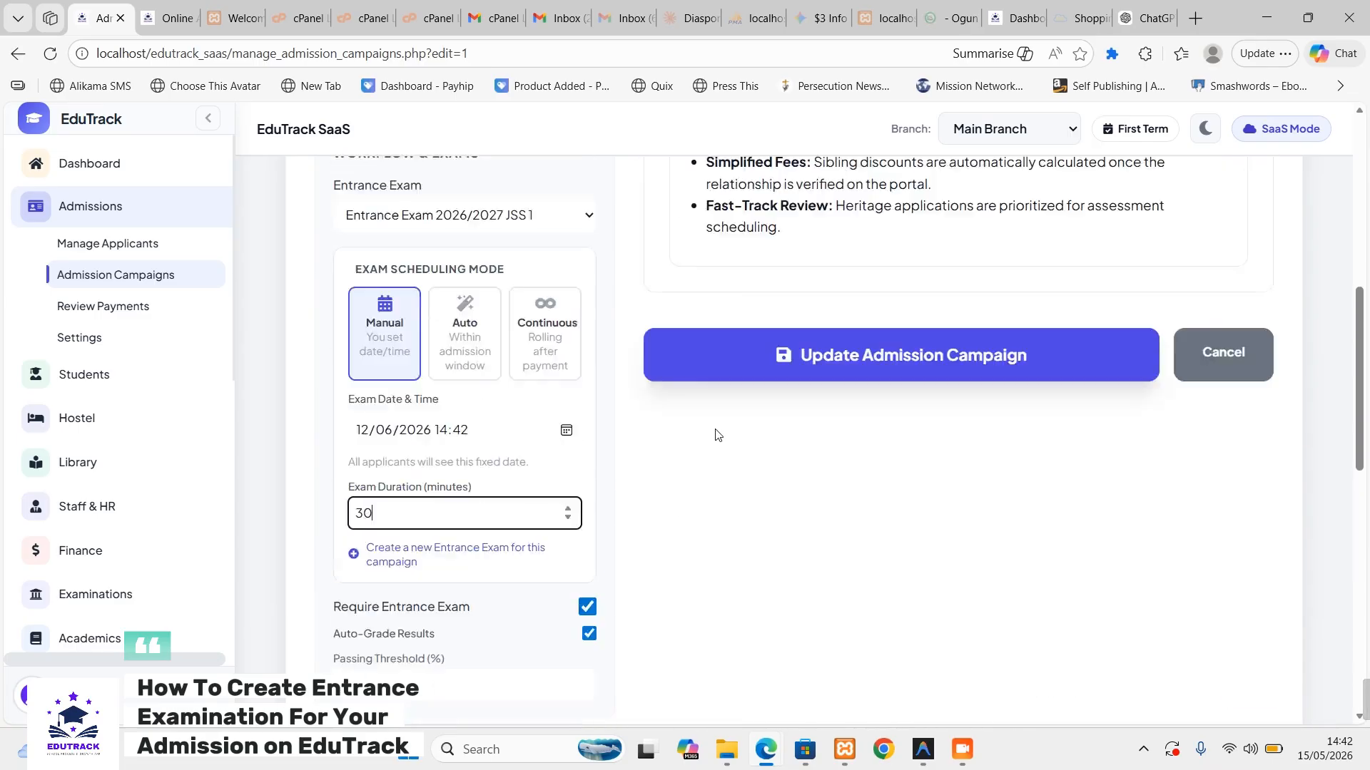
left_click(916, 415)
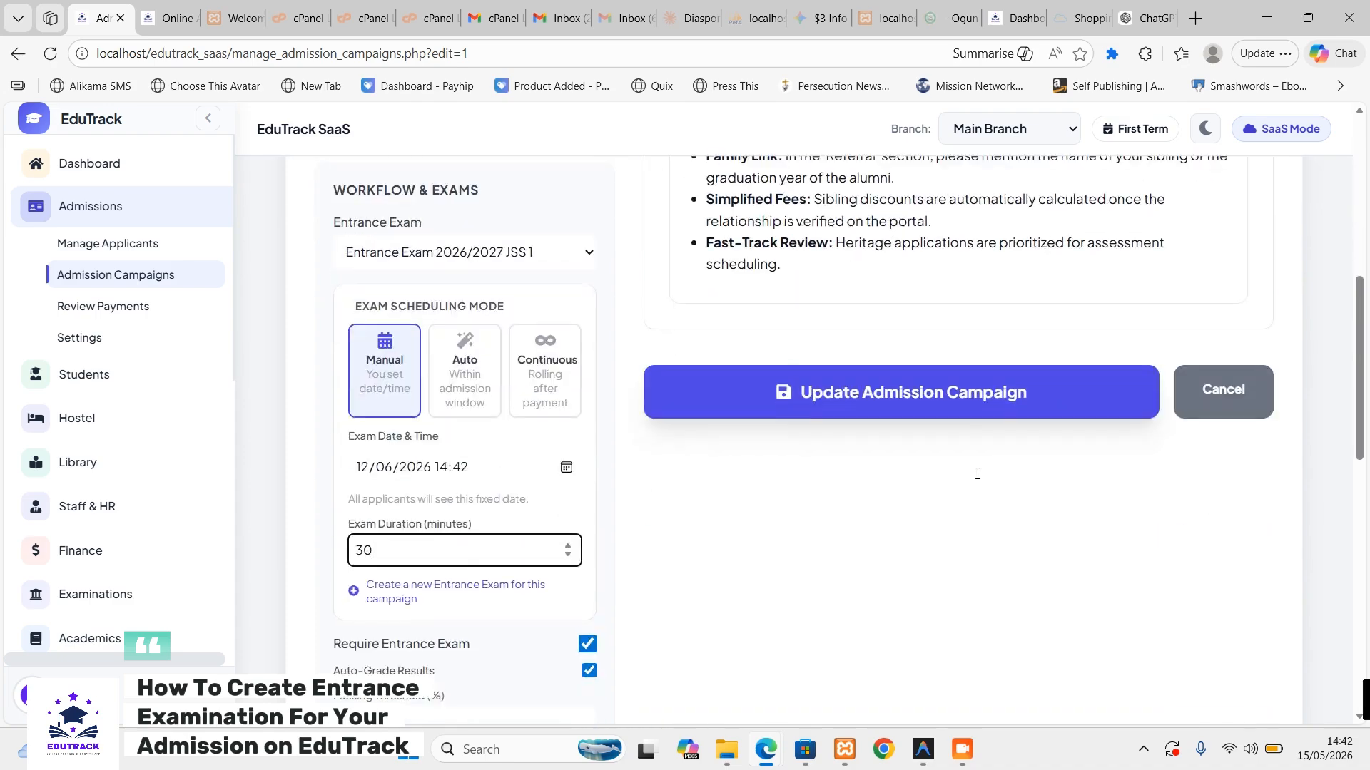
left_click(975, 397)
scroll(1052, 515, "down", 5)
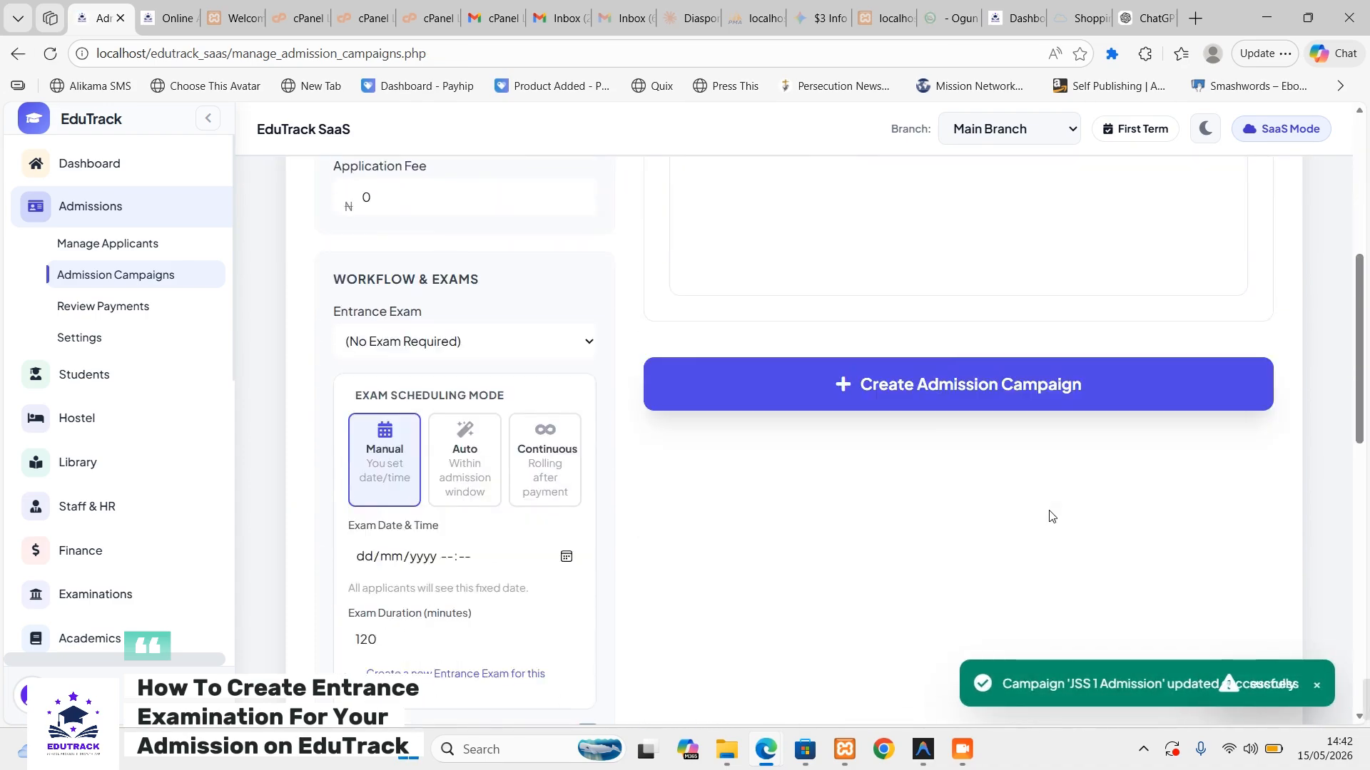
scroll(1058, 518, "up", 5)
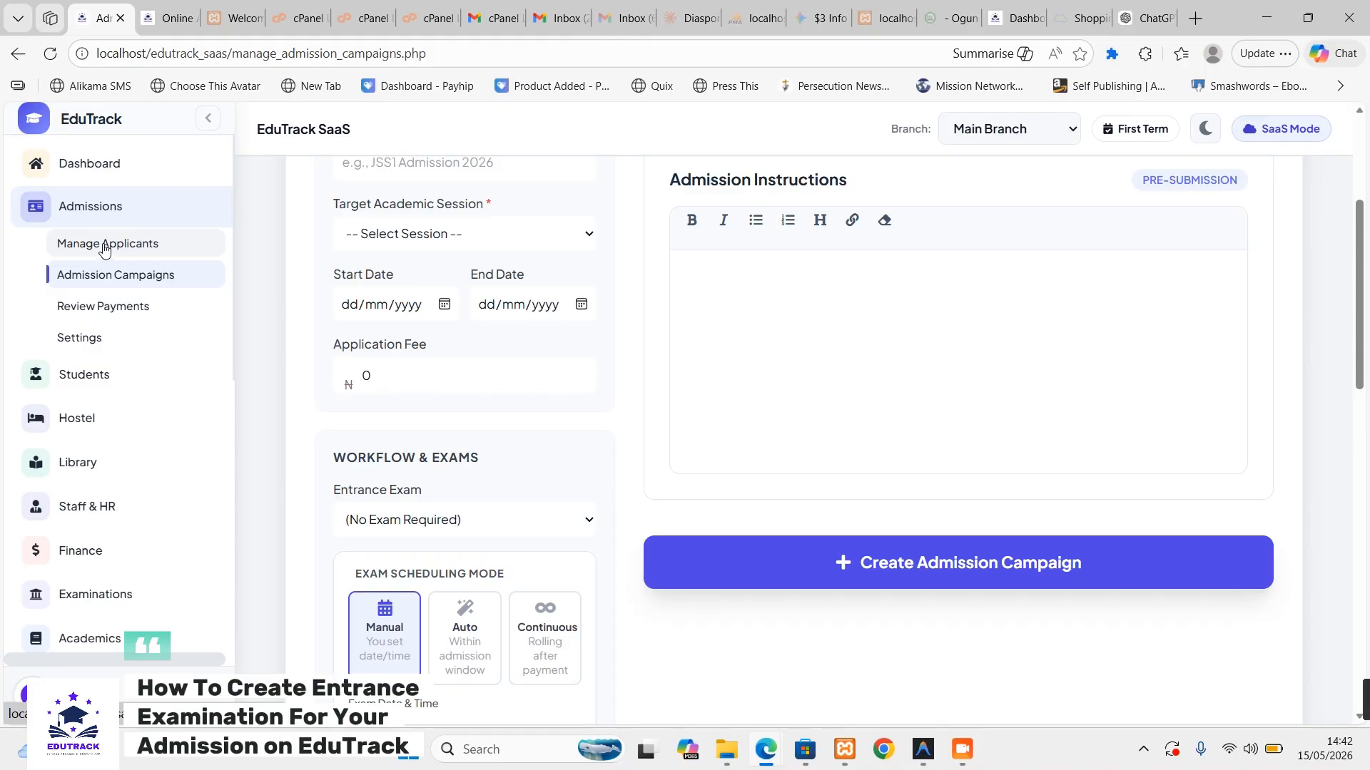
- Open the public admission form from the applicant management page and go to its application section
left_click(104, 249)
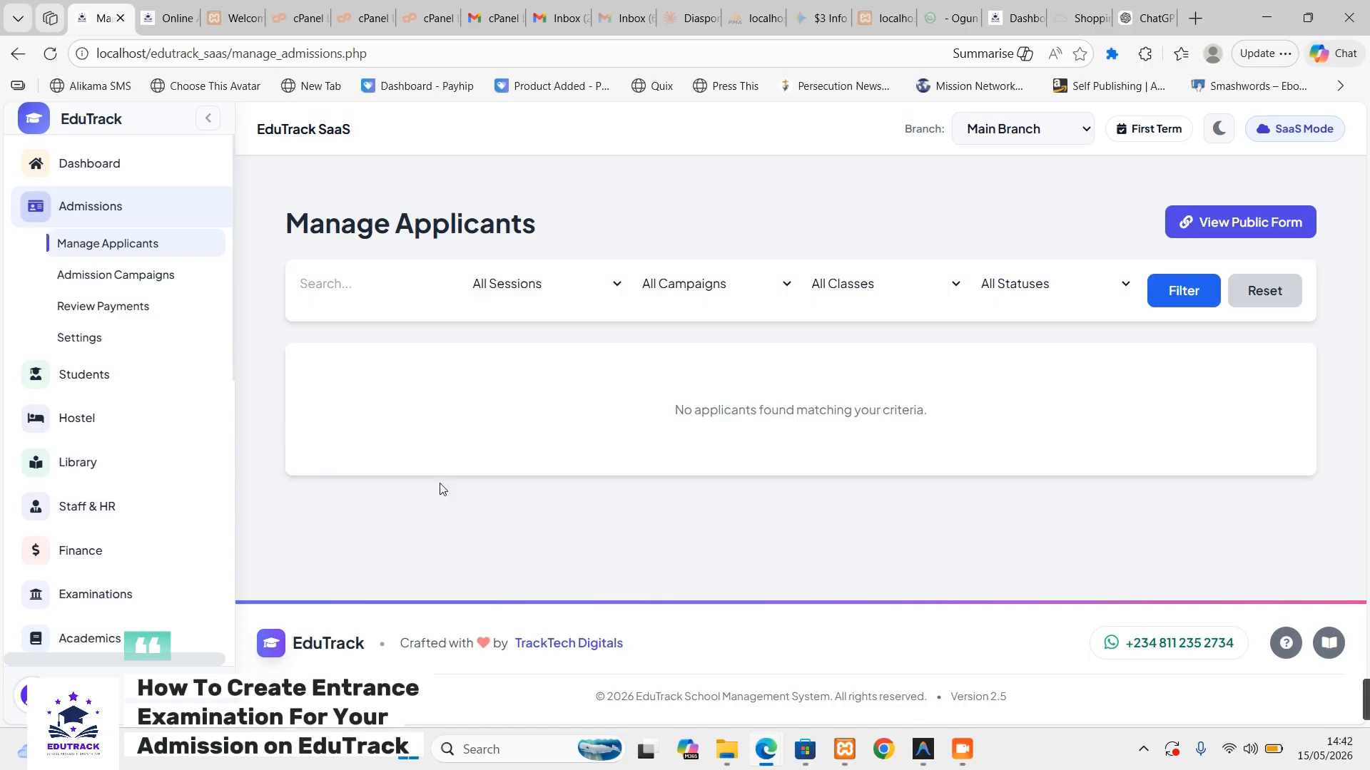
left_click(1308, 212)
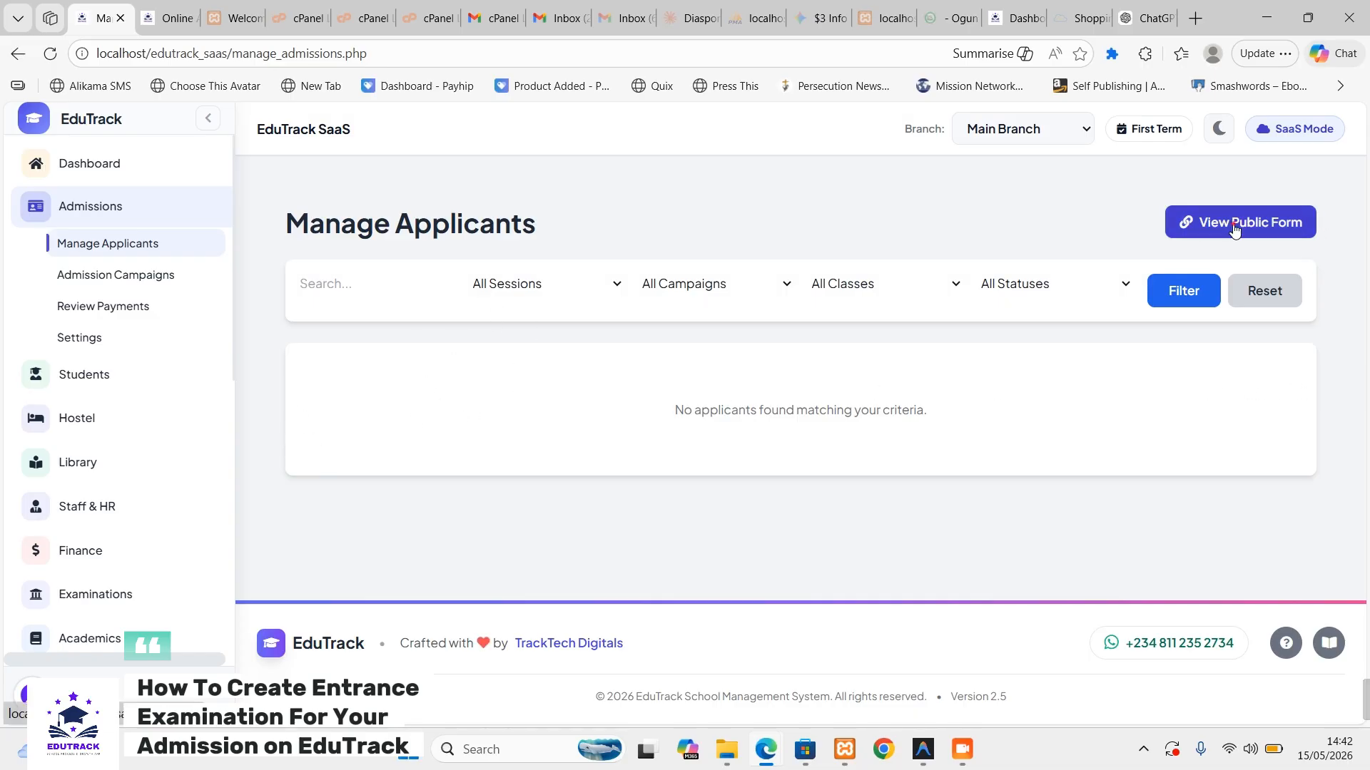
scroll(1049, 429, "down", 5)
scroll(1049, 429, "down", 10)
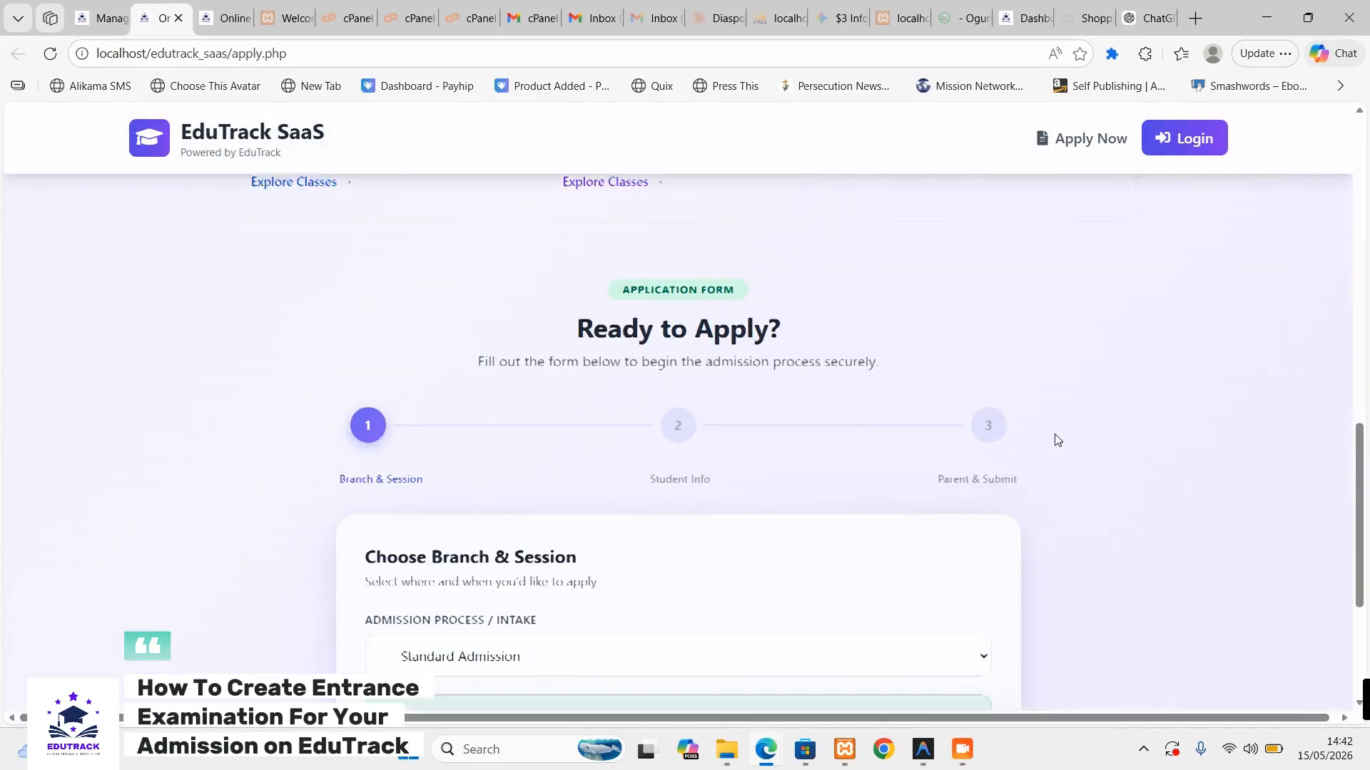
- Choose JSS 1 Admission as the admission intake and continue to the student information stage
left_click(520, 378)
left_click(535, 433)
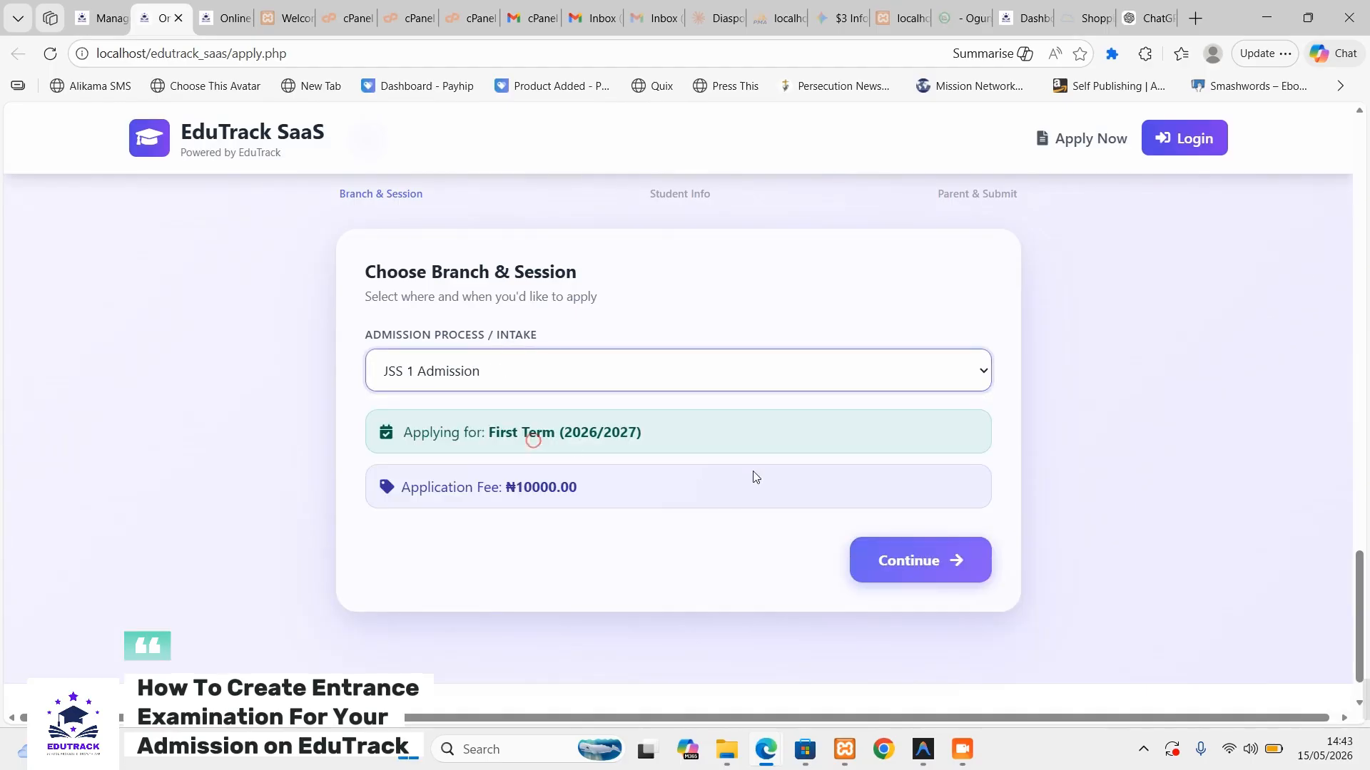
left_click(908, 559)
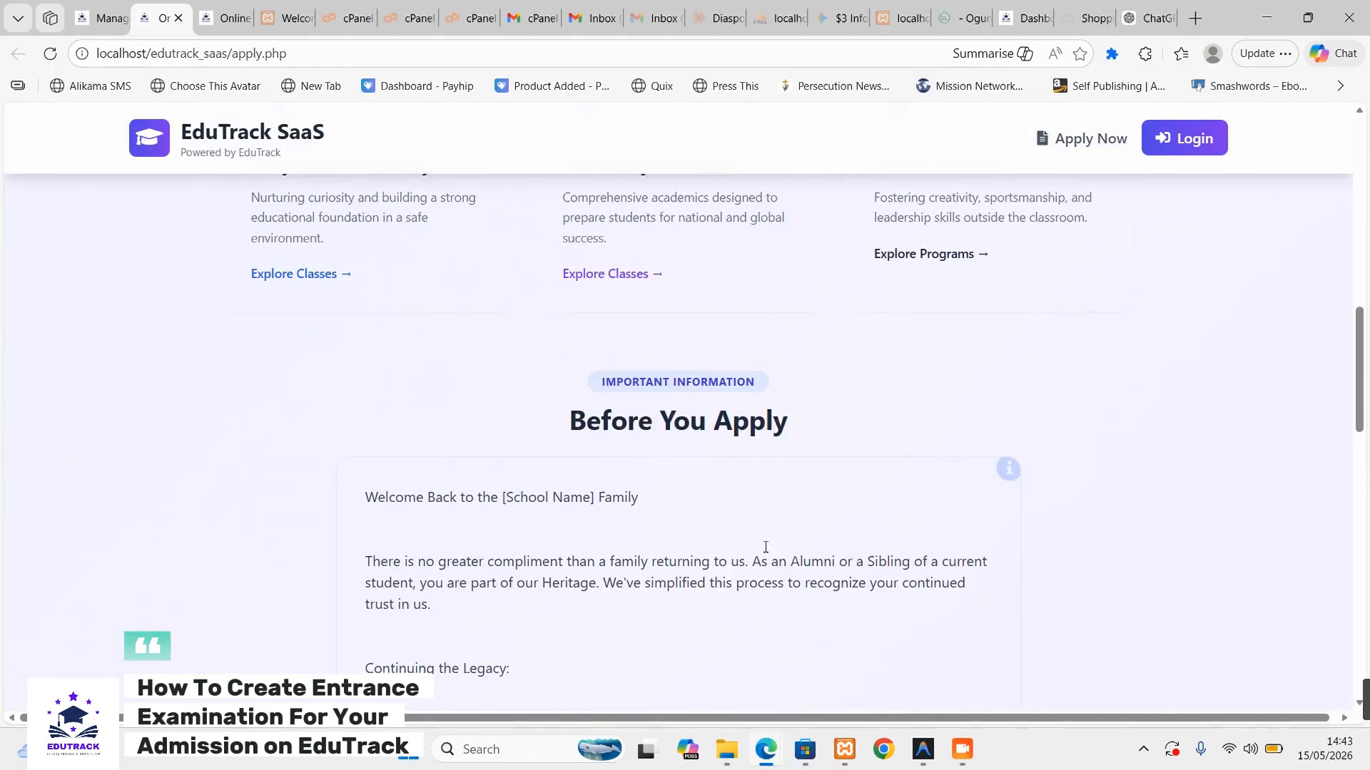
- Examine the student information fields and application stages, and try to continue with the fields empty
scroll(682, 444, "down", 5)
left_click(971, 504)
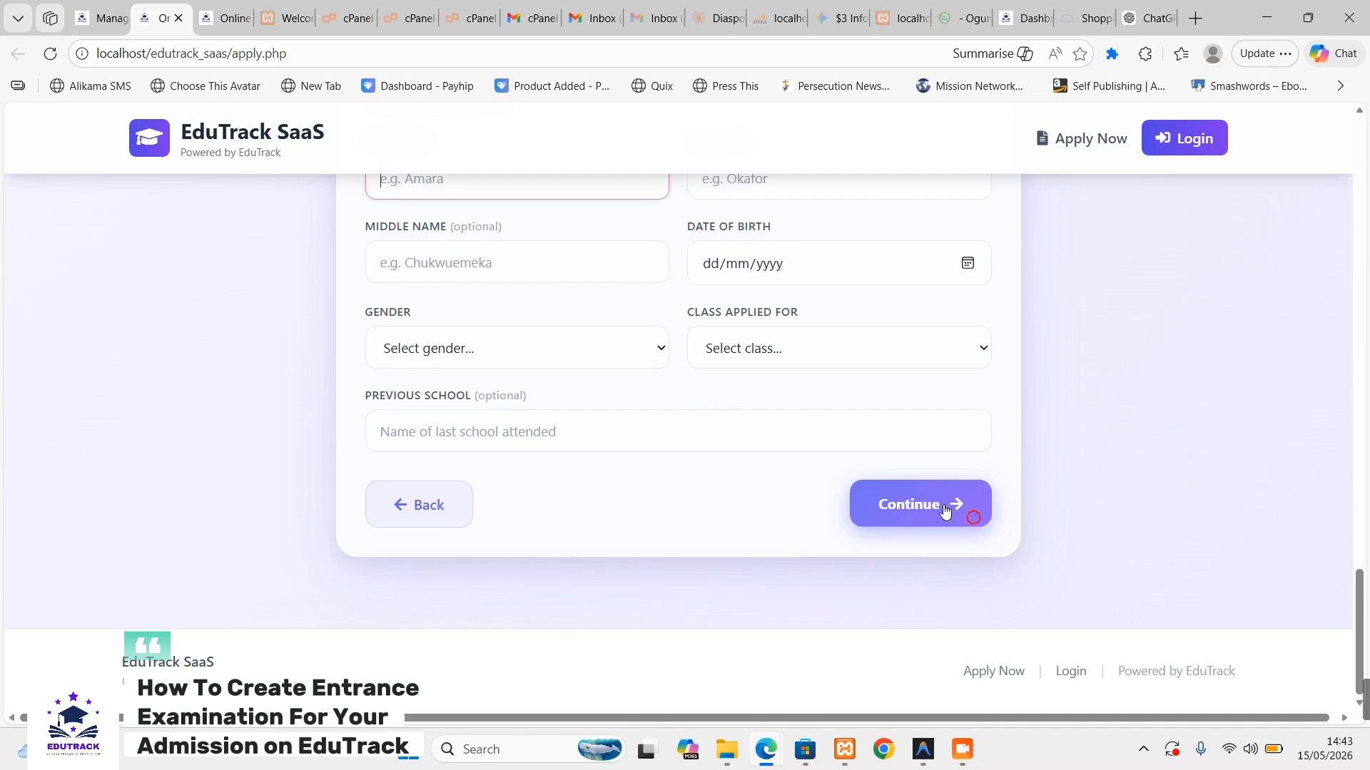
left_click(925, 503)
scroll(1073, 416, "up", 4)
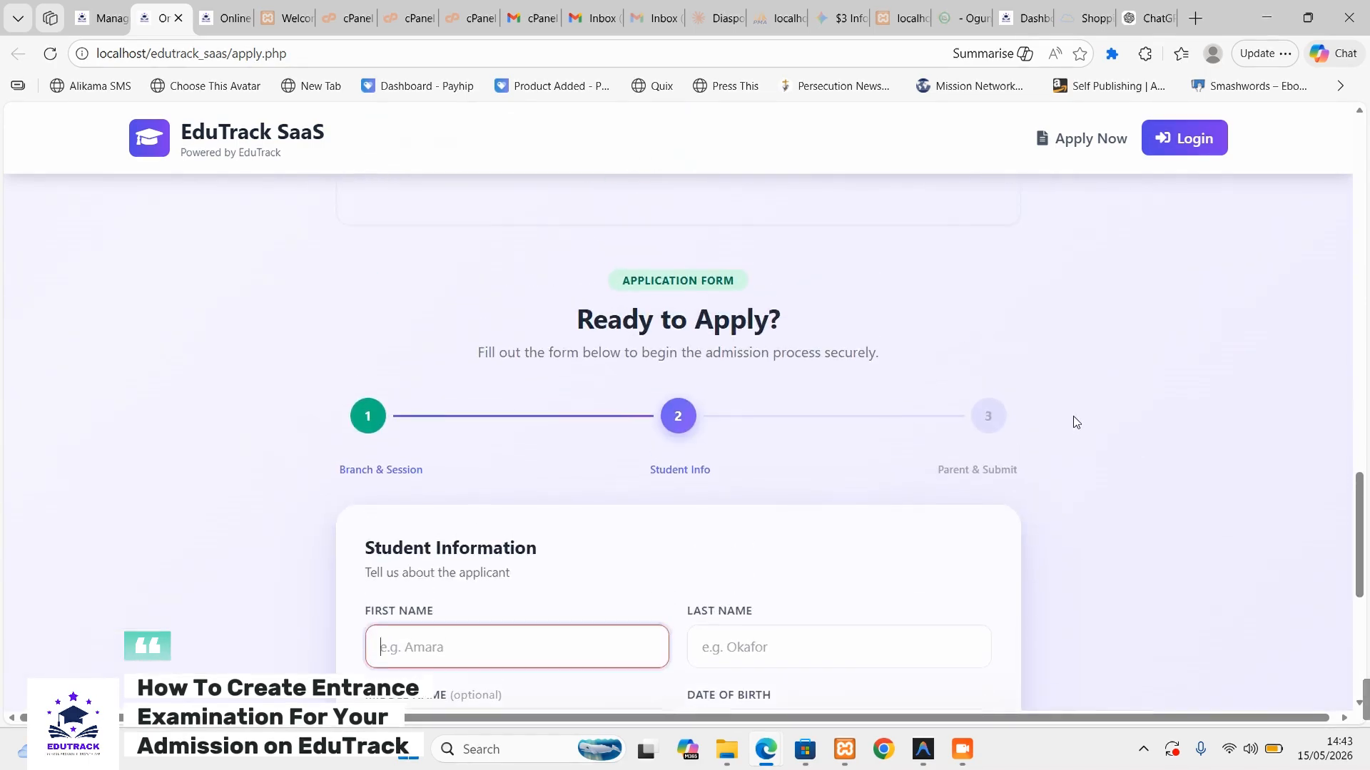
scroll(1077, 422, "down", 9)
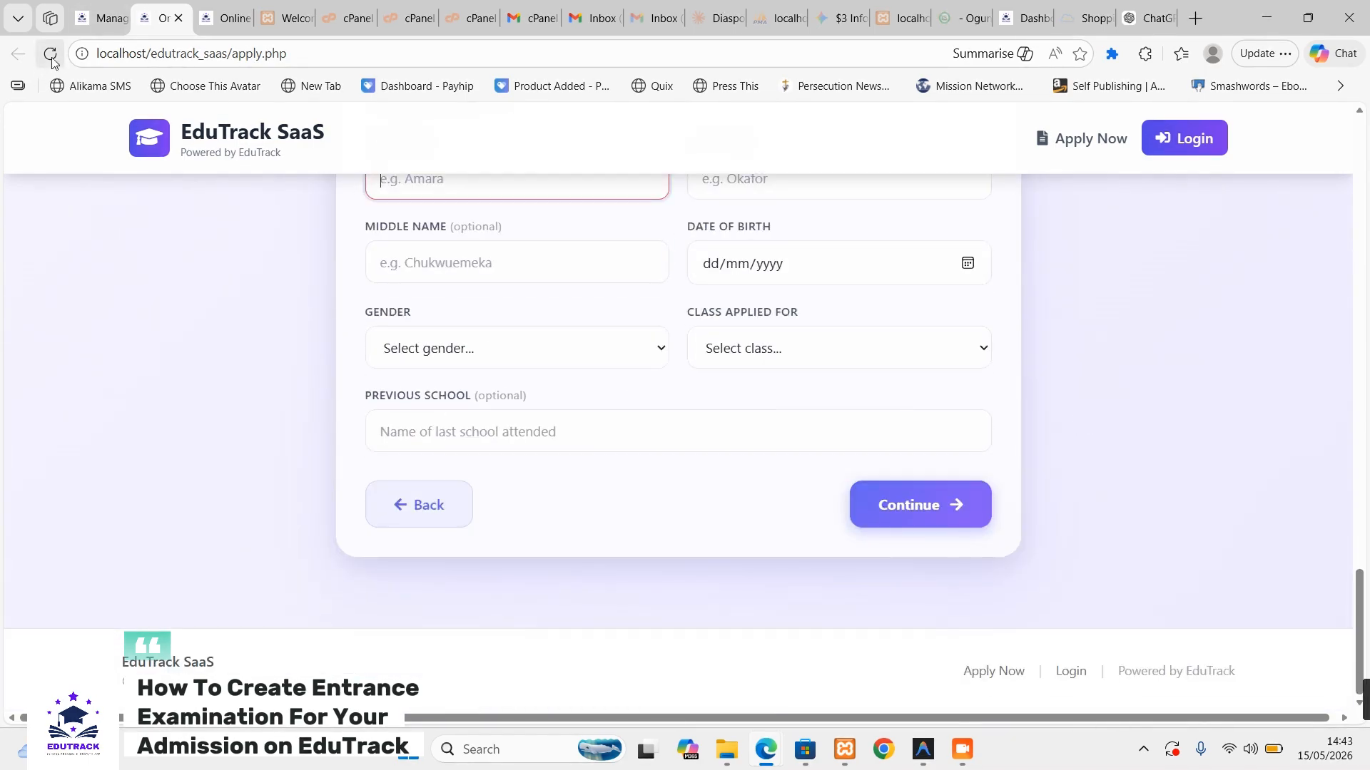
scroll(1107, 335, "up", 10)
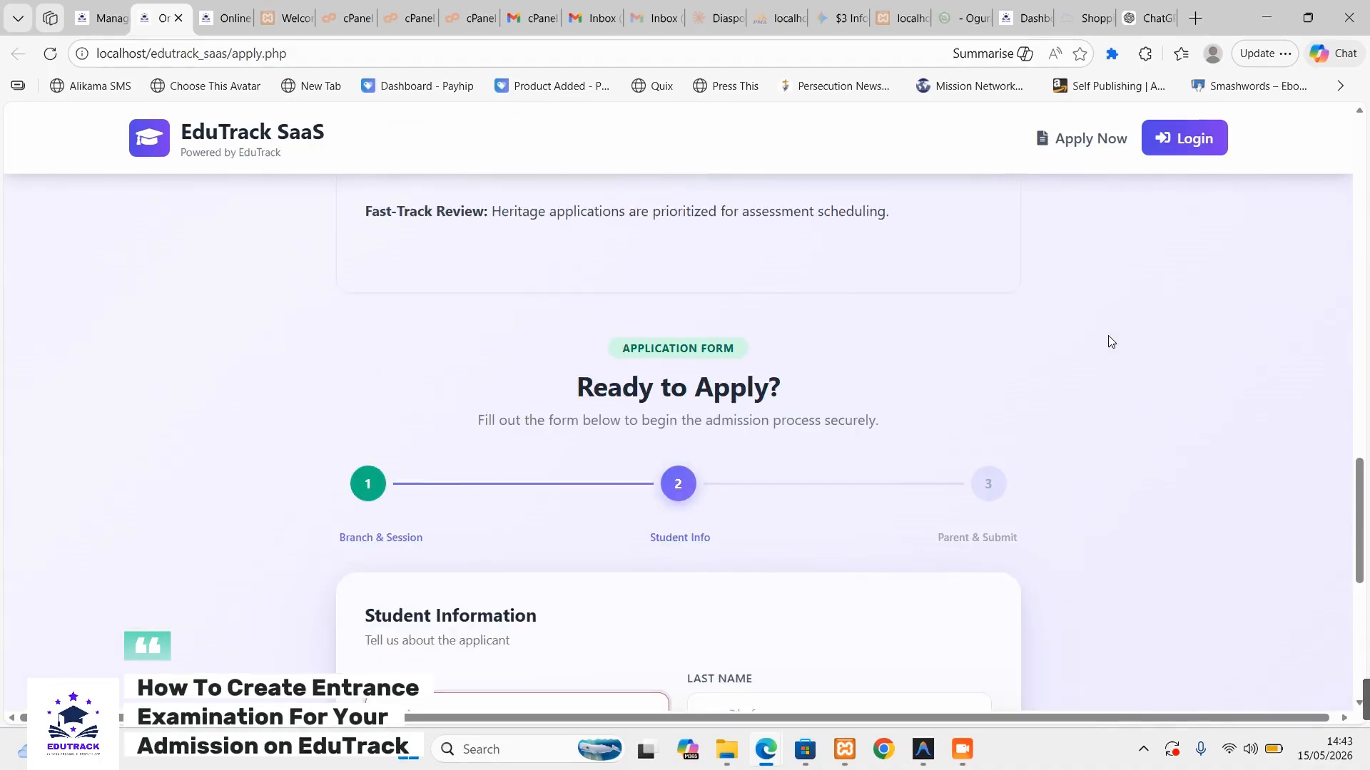
- Return to the EduTrack admin pages and check the admission payments awaiting review
left_click(95, 22)
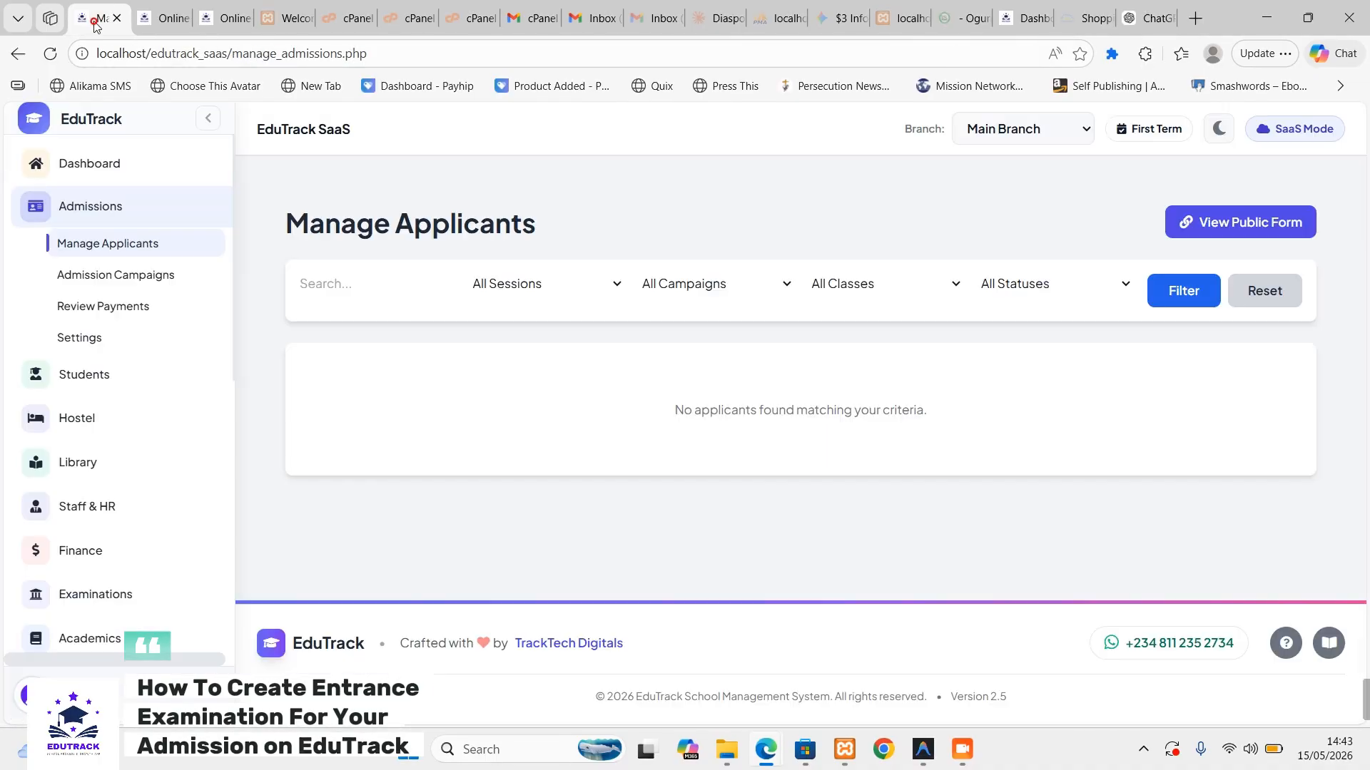
left_click(119, 306)
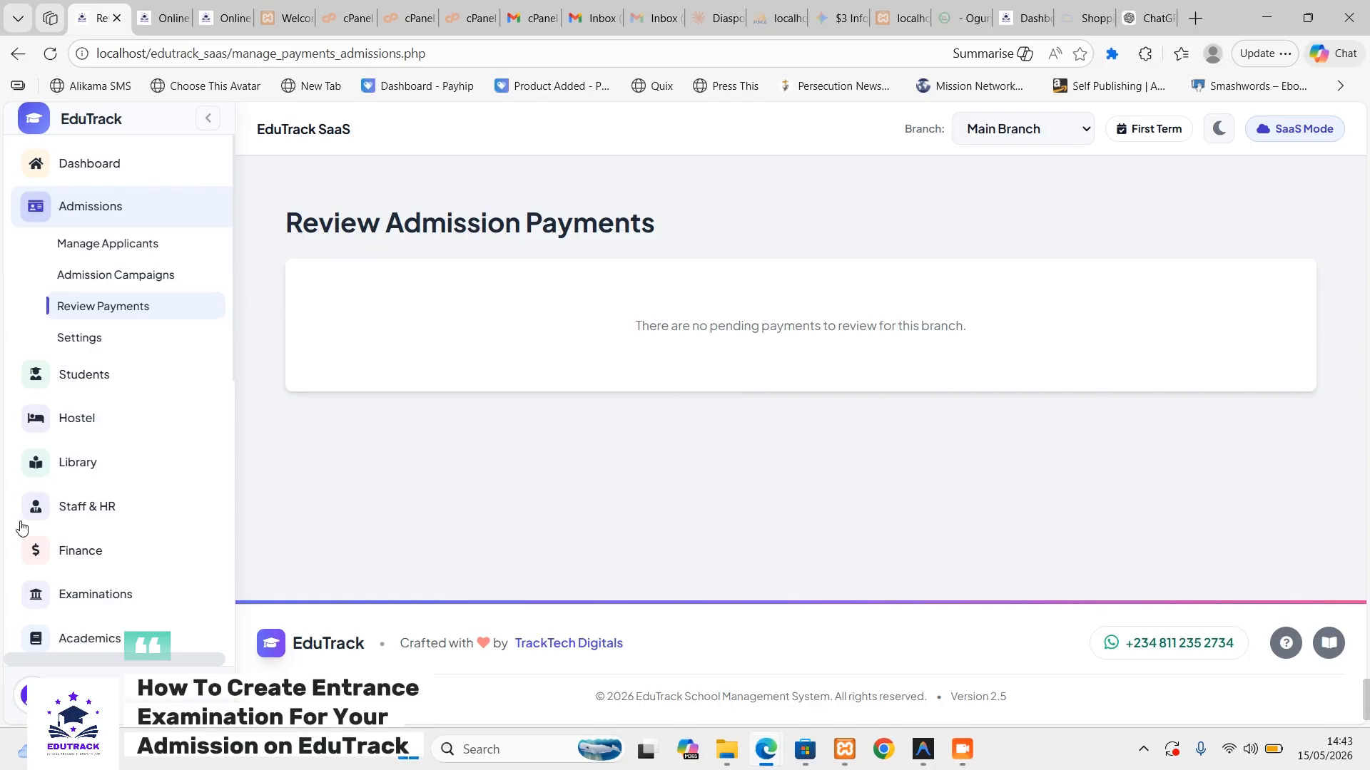
- Open the Examination Hub and check the list of entrance and admission exams
left_click(107, 593)
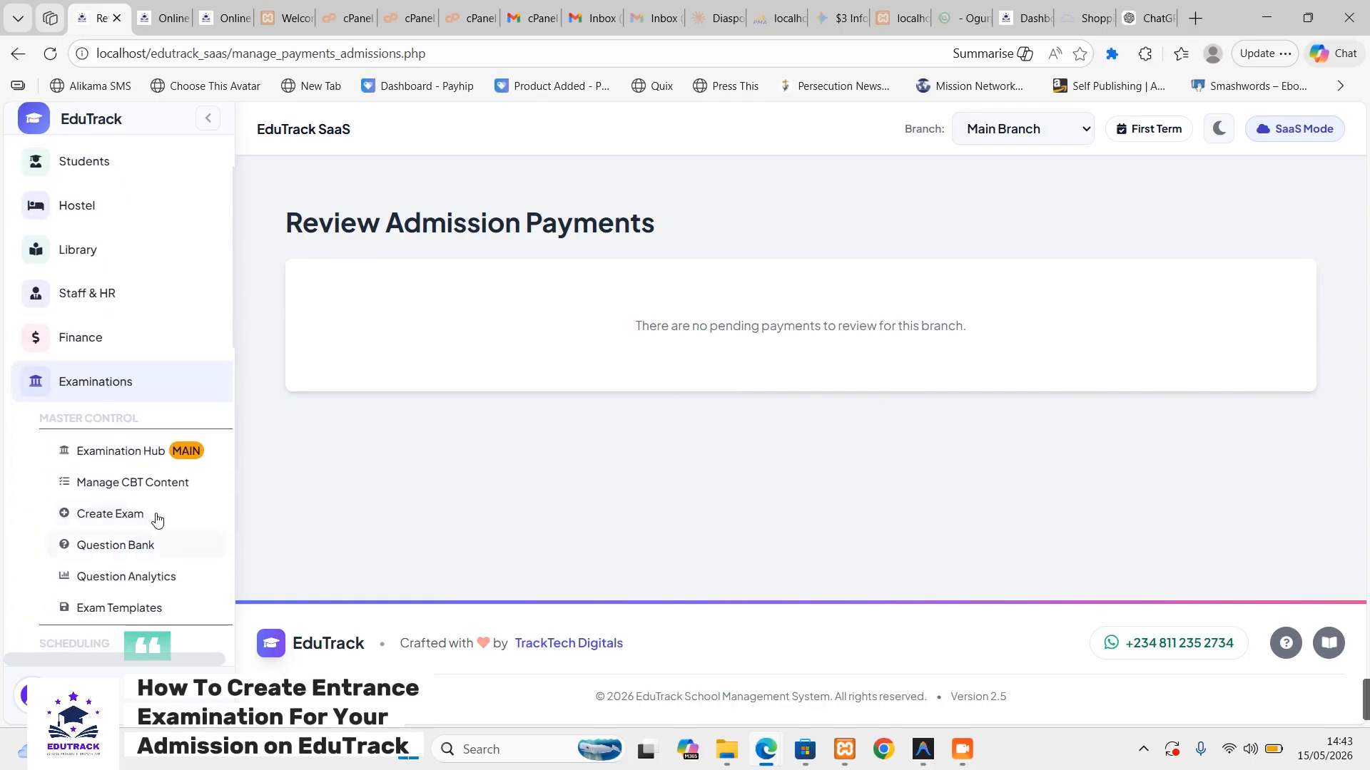
left_click(132, 457)
scroll(829, 550, "down", 3)
scroll(628, 480, "up", 3)
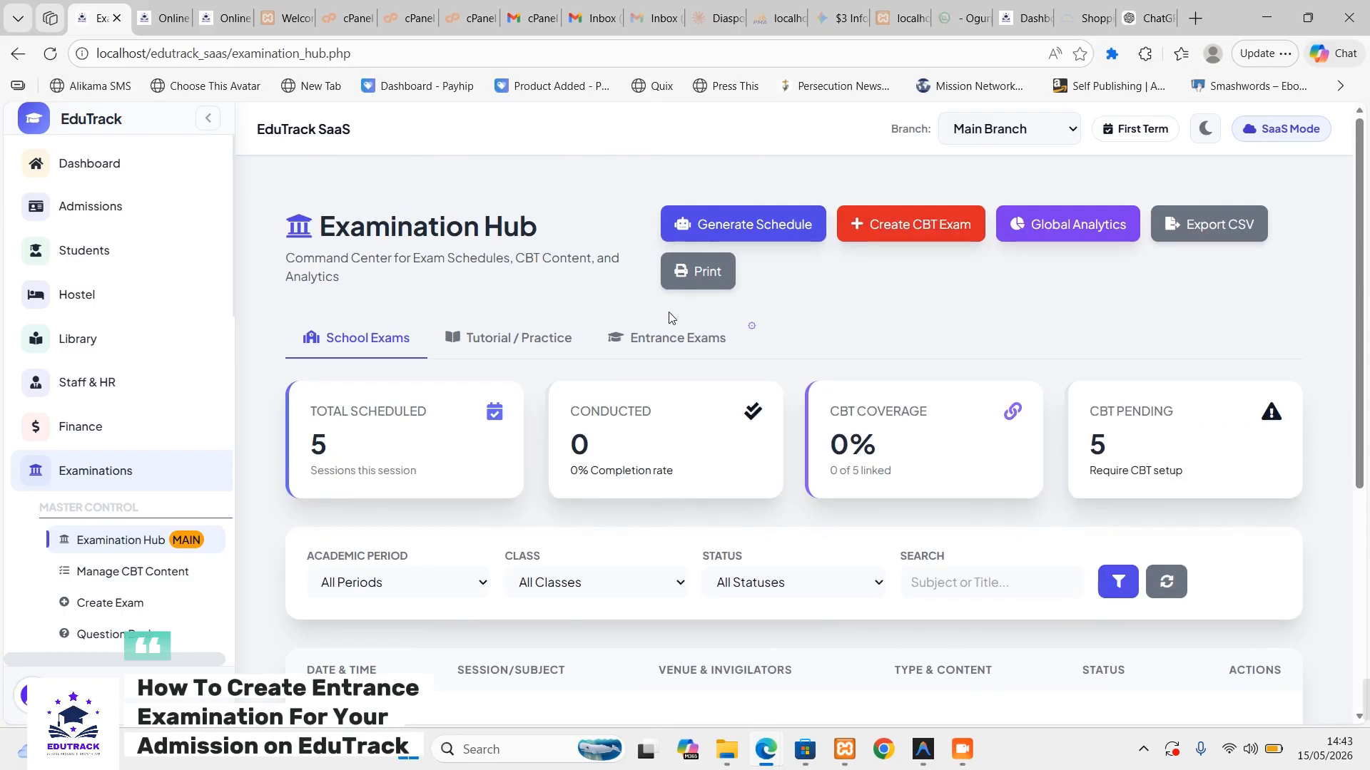
left_click(678, 336)
scroll(930, 567, "down", 3)
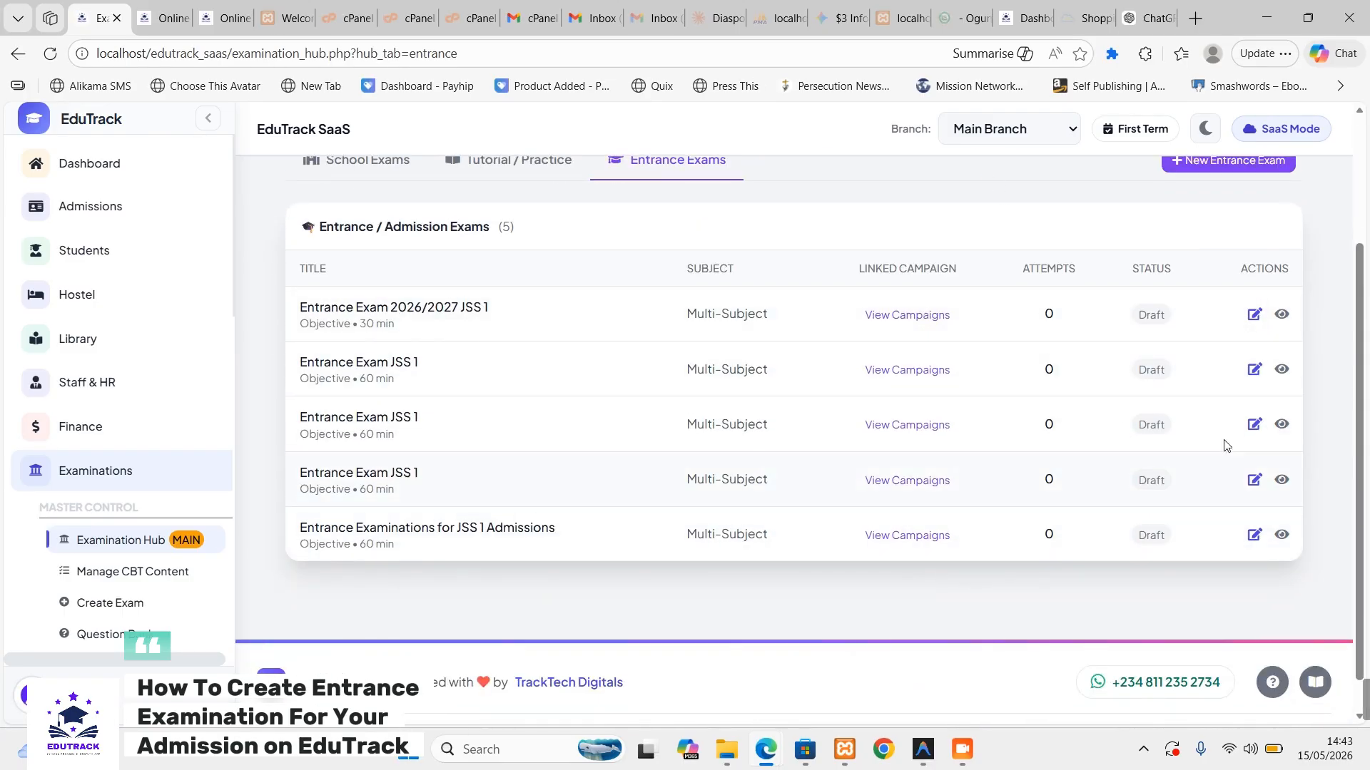
- View Entrance Exam 2026/2027 JSS 1 in the exam management list, then return to the main dashboard
left_click(1284, 316)
scroll(1162, 566, "down", 3)
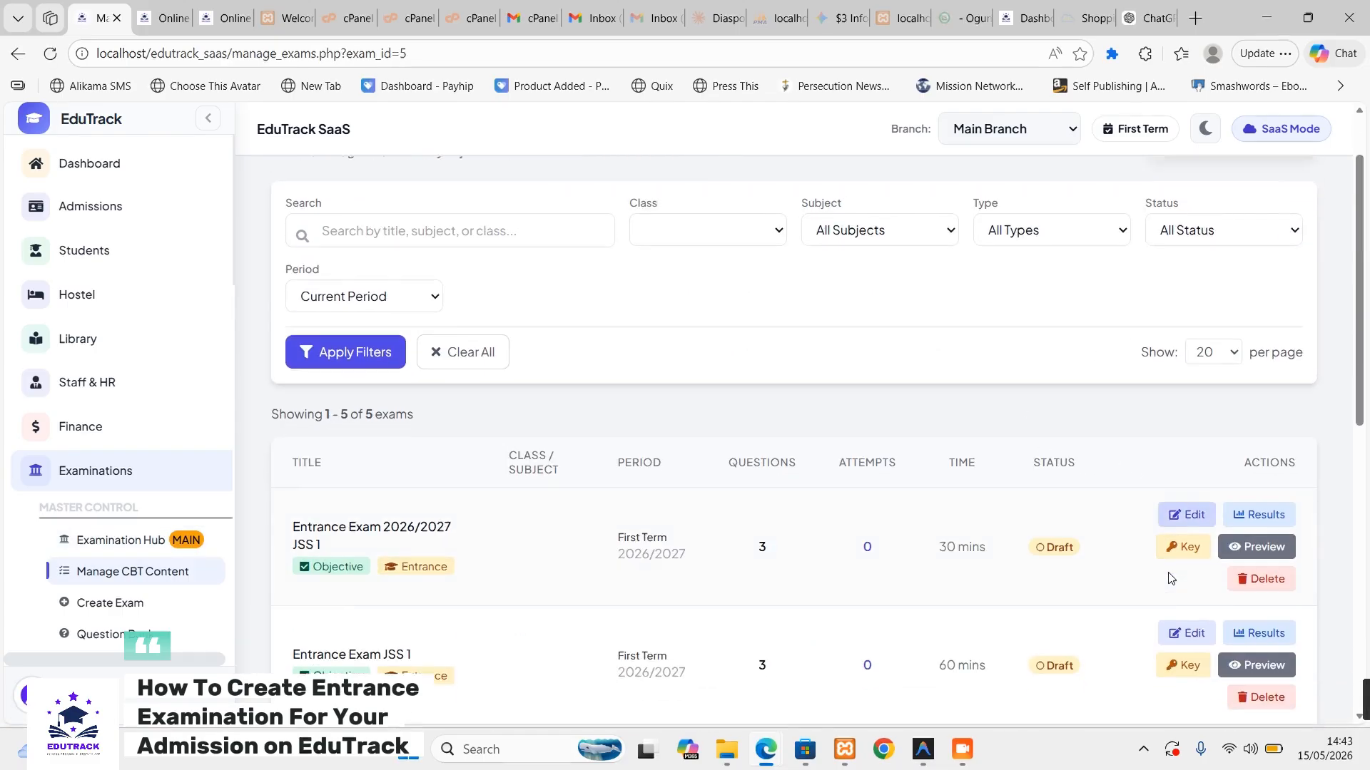
scroll(1161, 566, "up", 3)
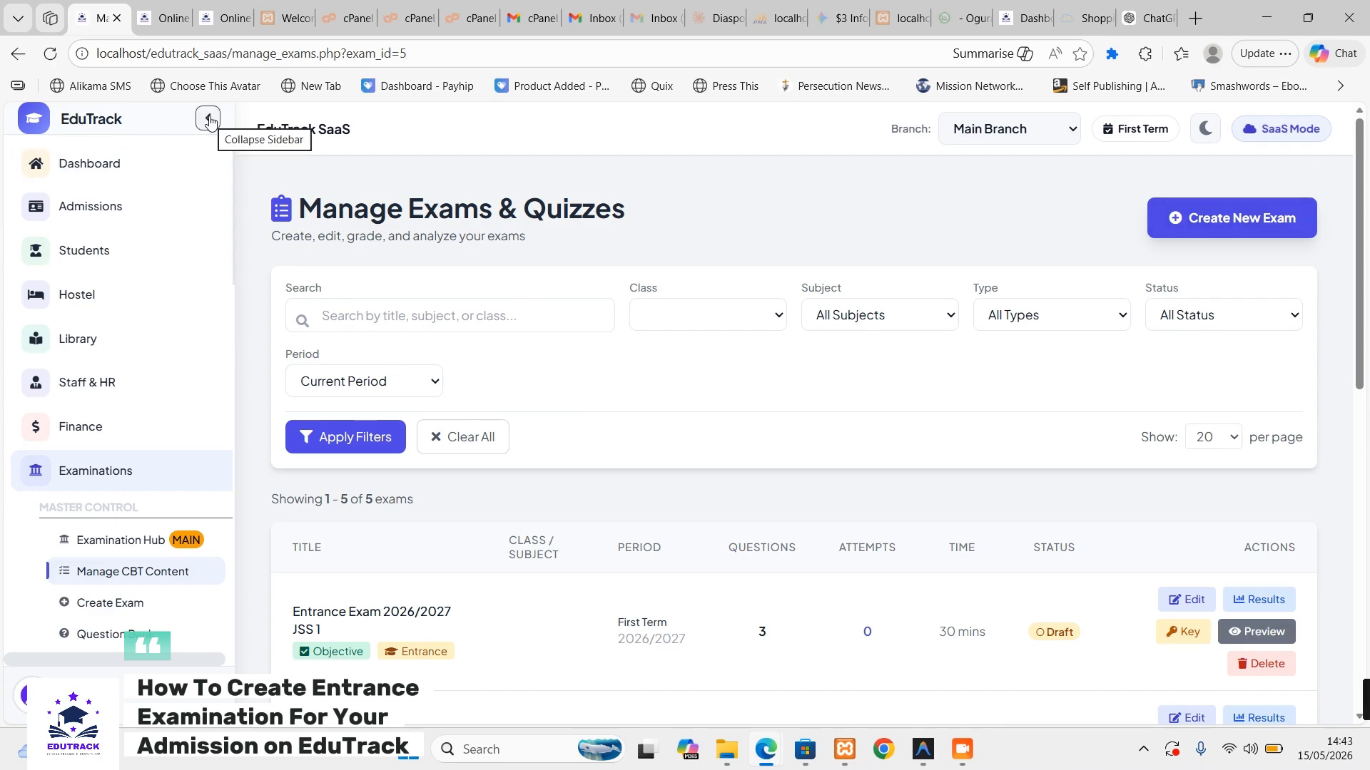
left_click(64, 125)
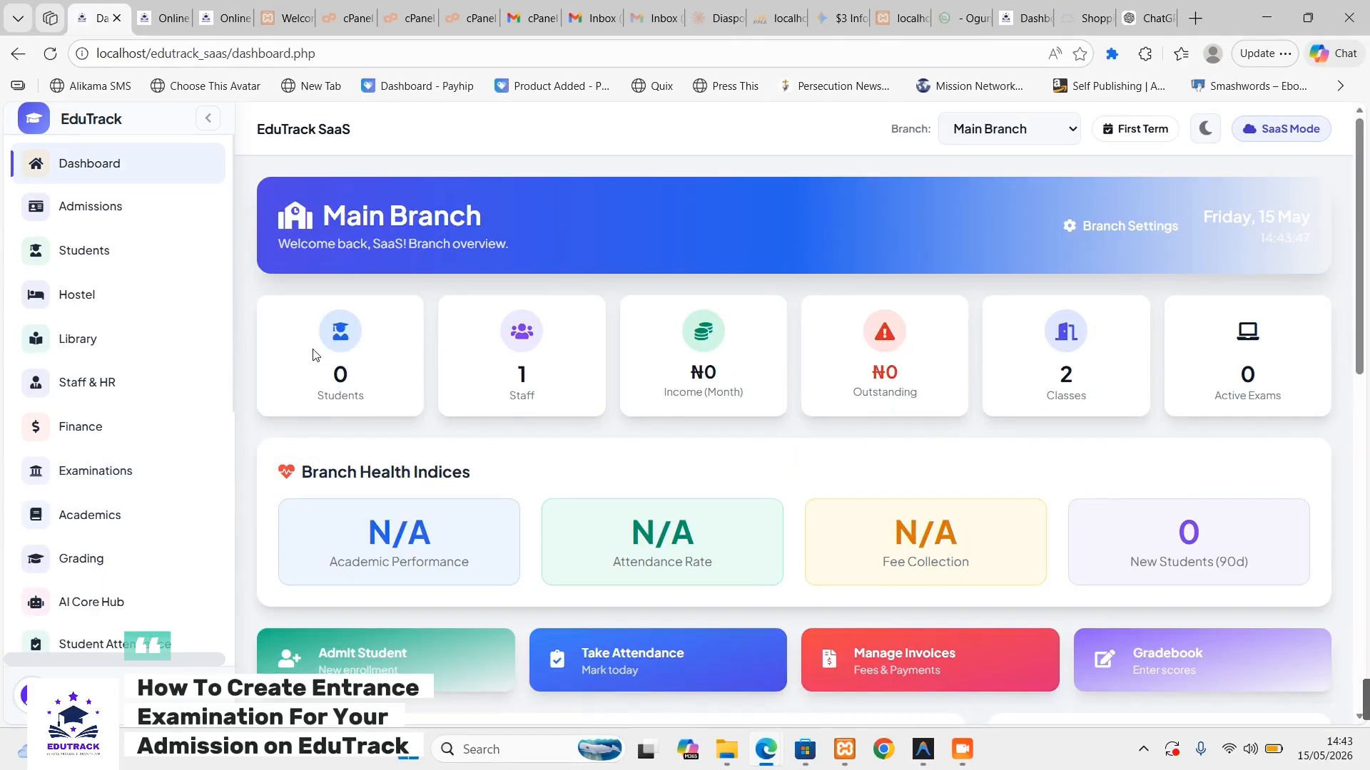